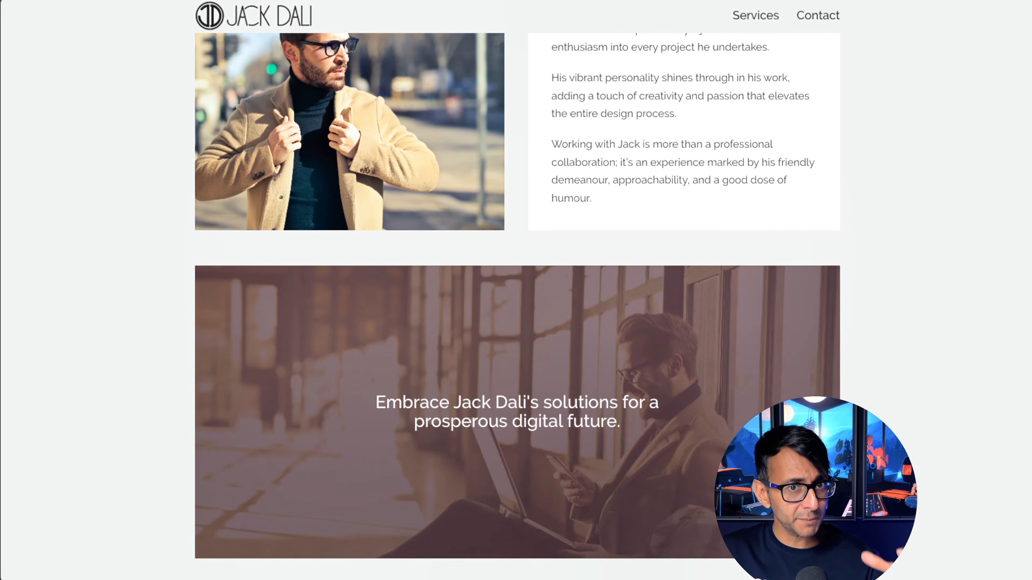
scroll(516, 284, "up", 10)
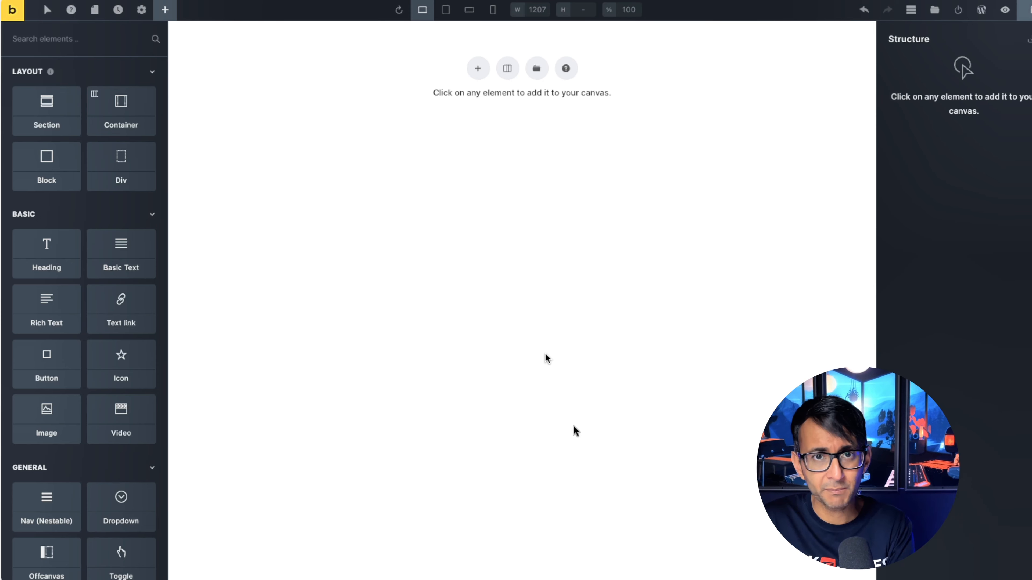
Step: Add a section to the empty canvas and assign it the class cons_section_1140
left_click(62, 120)
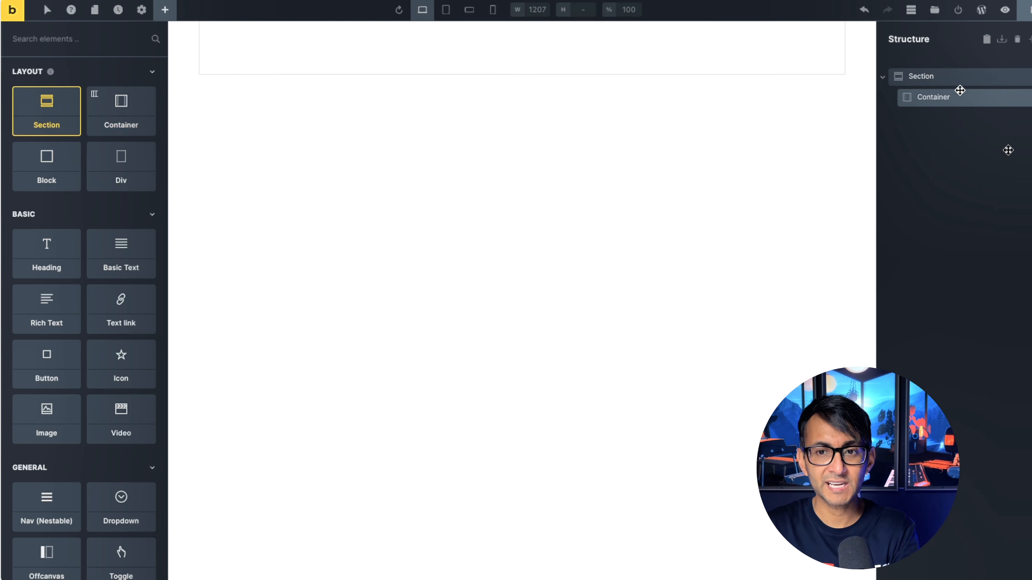
left_click(958, 78)
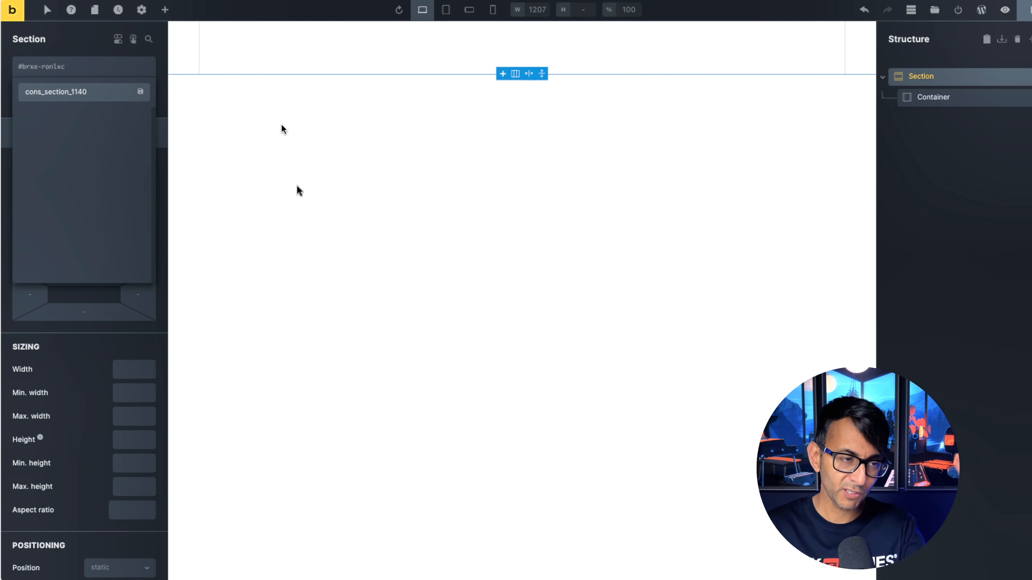
key("Return")
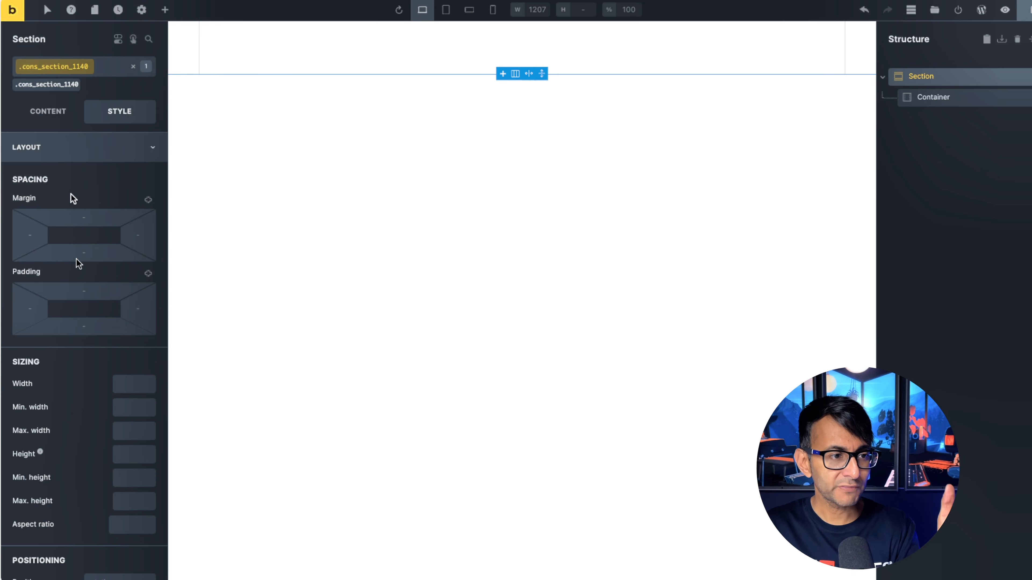
Step: Set the left and right padding of the cons_section_1140 class to 20
left_click(26, 317)
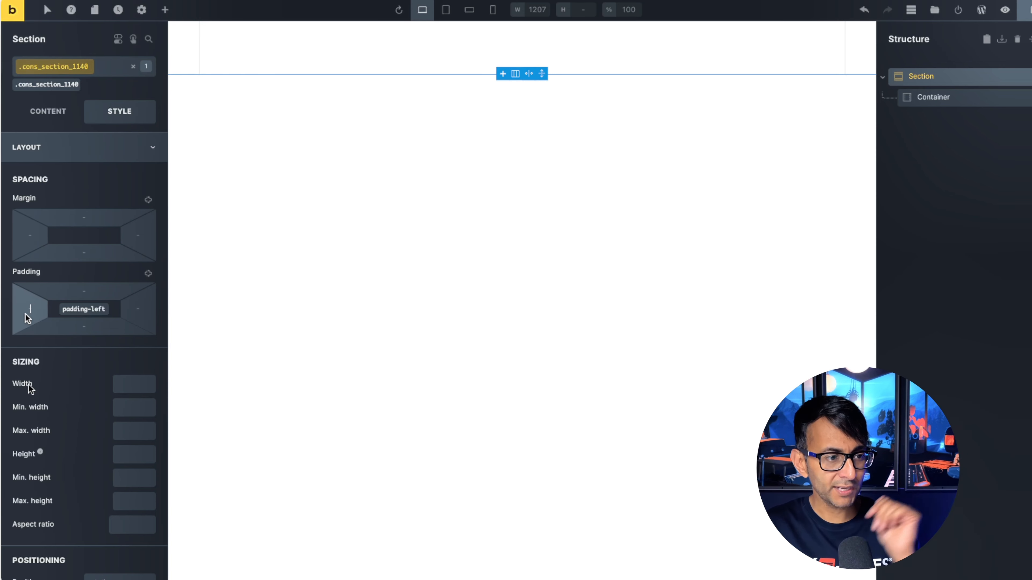
type("20")
left_click(143, 309)
type("2")
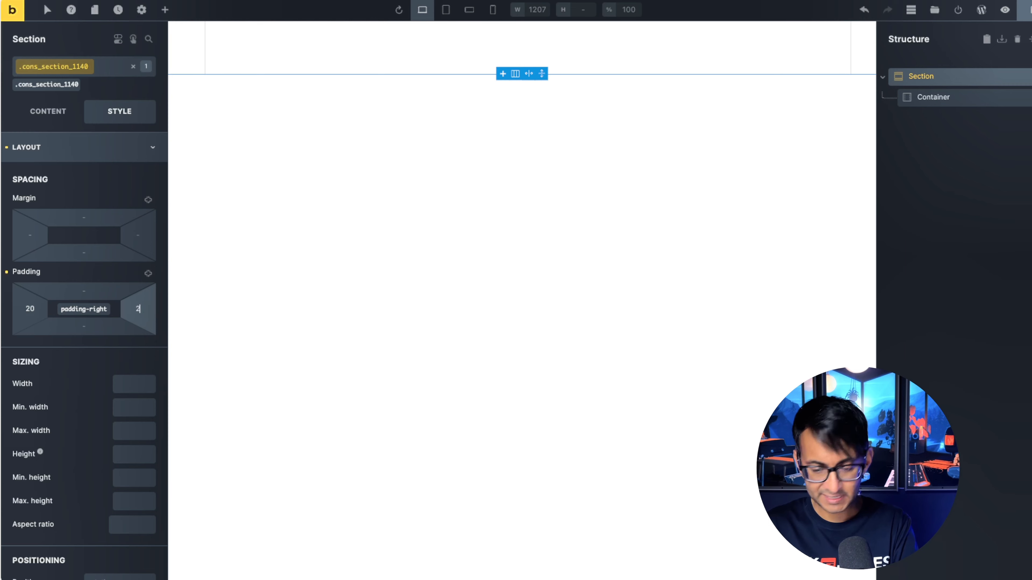
type("0")
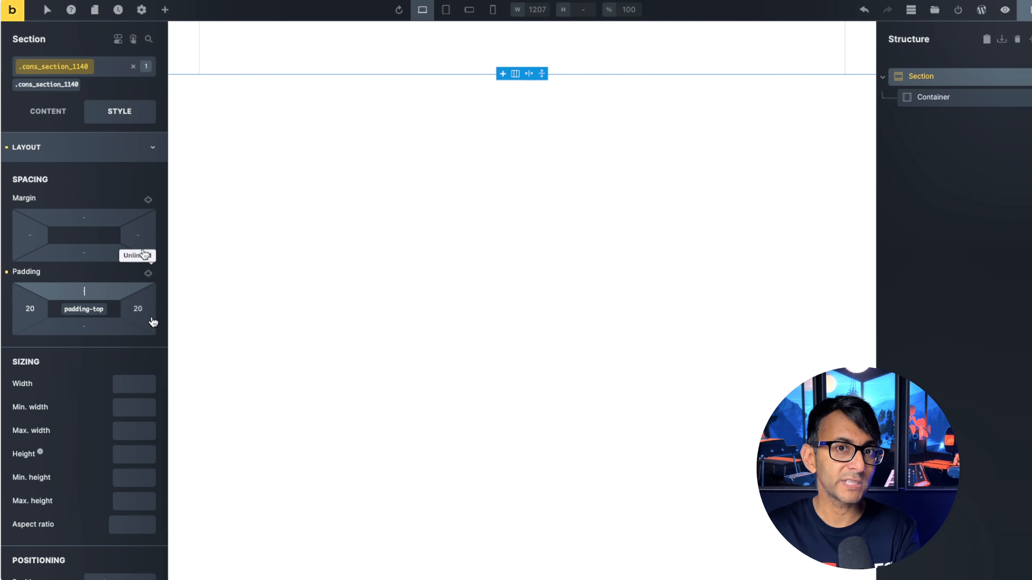
Step: Try a top padding of 50 on the section's own ID instead of its class, and clear it again
left_click(122, 66)
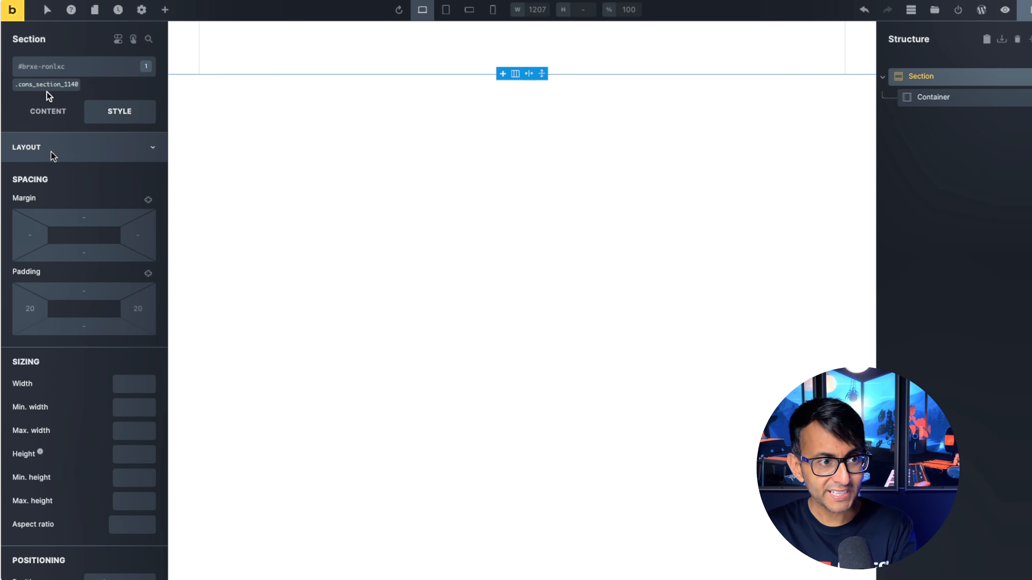
left_click(96, 289)
type("50")
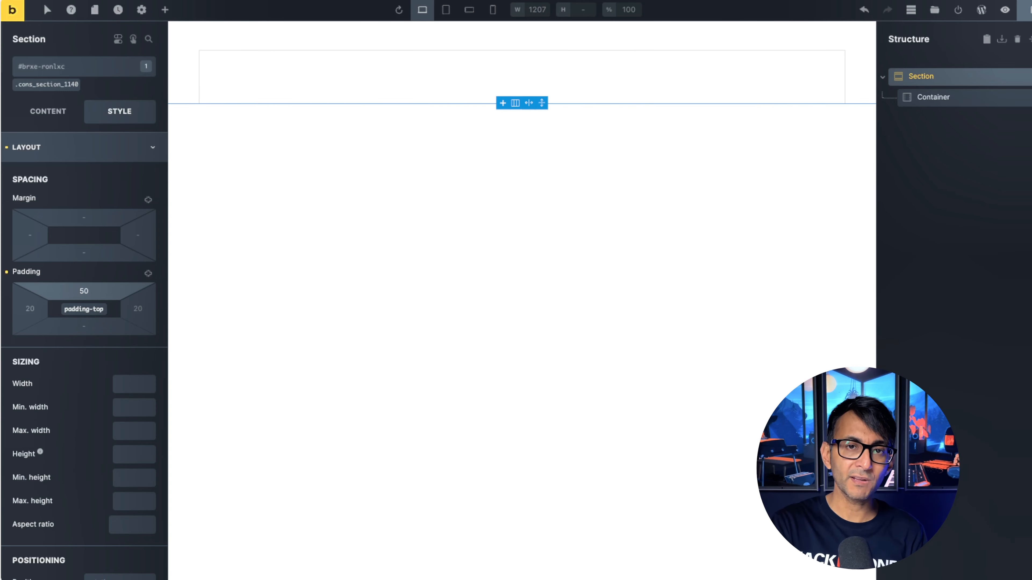
key("BackSpace")
key("BackSpace")
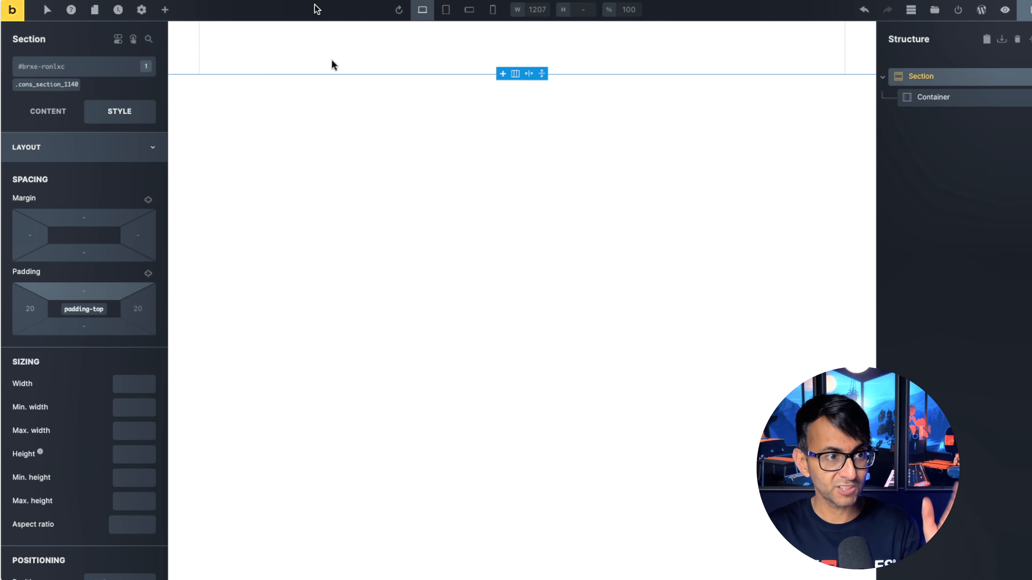
Step: Set the maximum width of the cons_section_1140 class to 1140
left_click(48, 85)
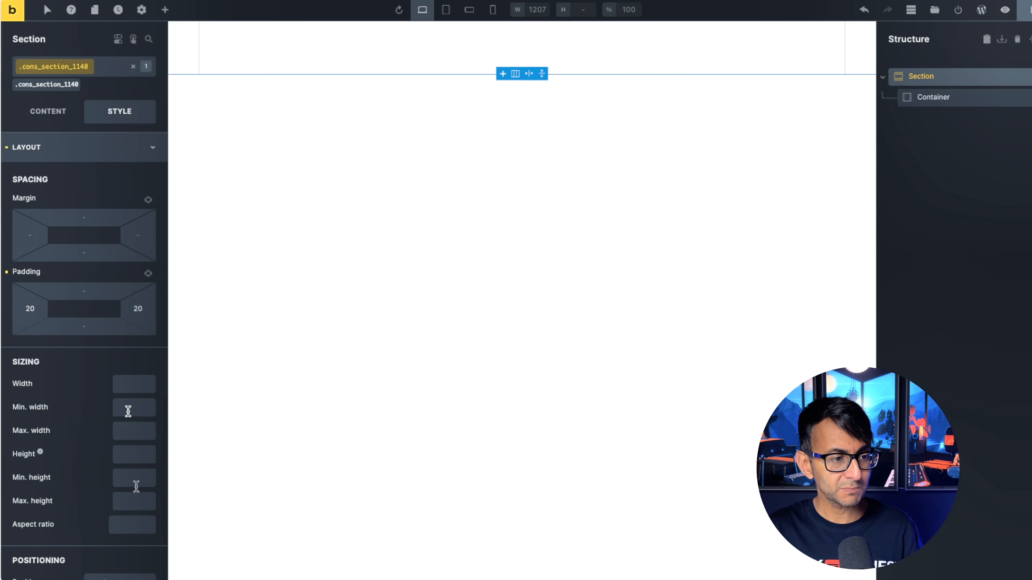
left_click(122, 432)
type("1140")
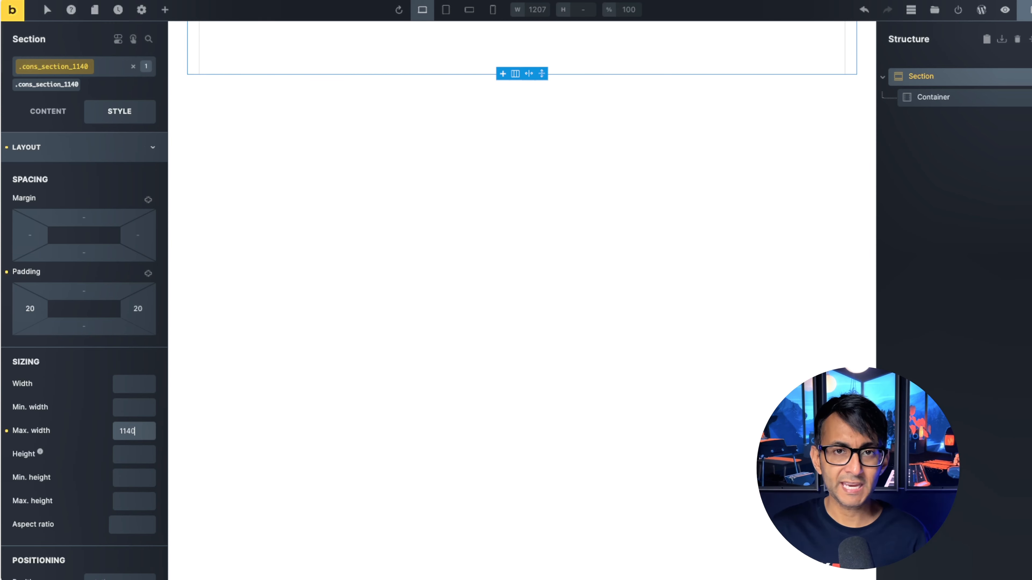
Step: Give the container inside the section a background image, using the office photo of the man holding a book at full size
left_click(429, 41)
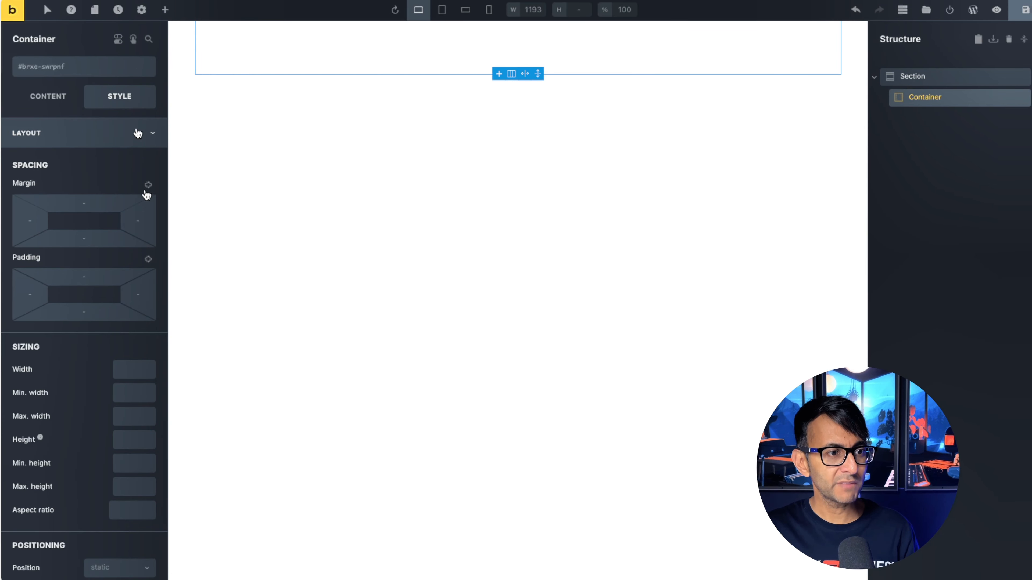
left_click(144, 133)
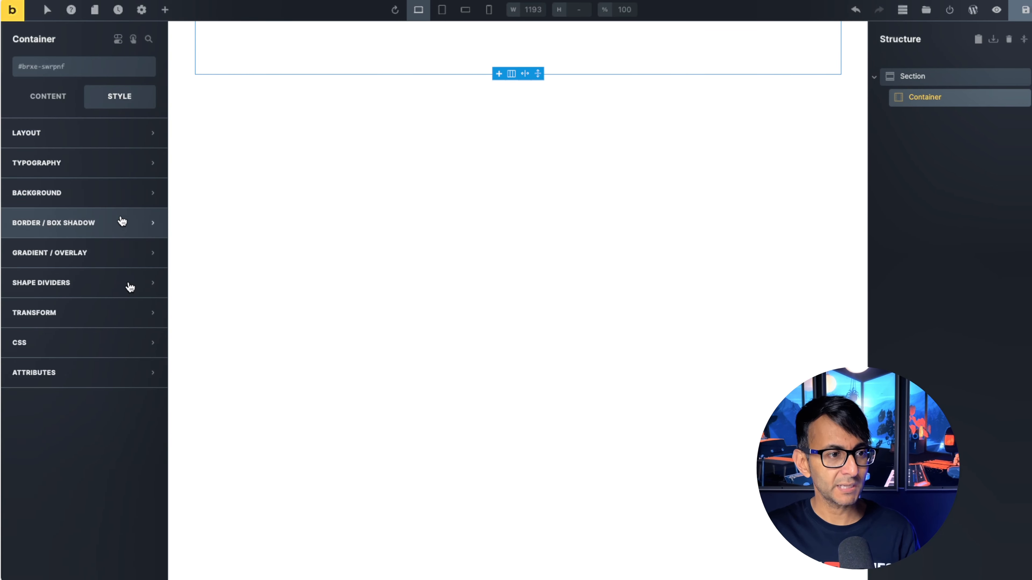
left_click(146, 192)
left_click(99, 250)
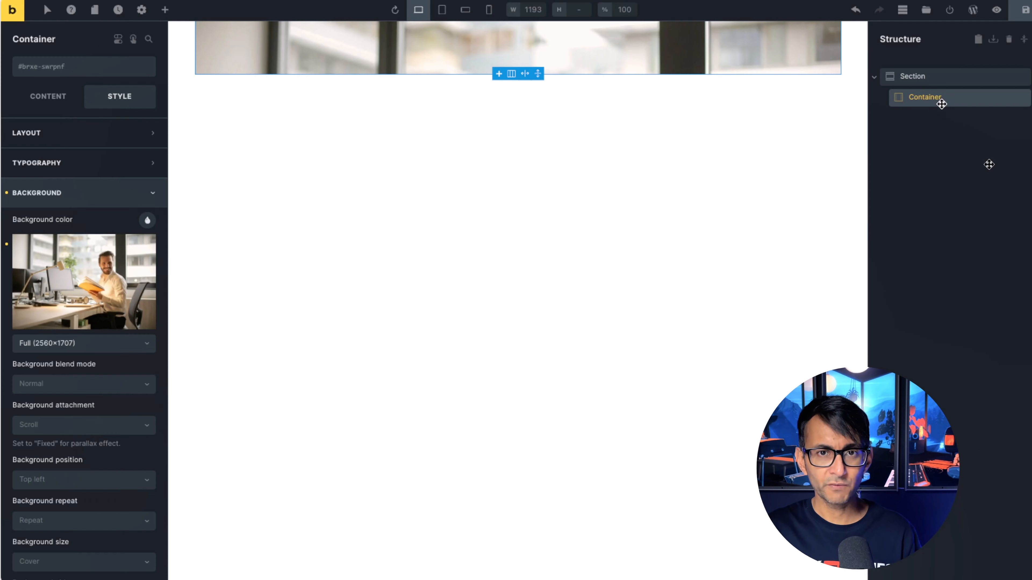
Step: Set the container's height to 600
left_click(94, 133)
left_click(122, 439)
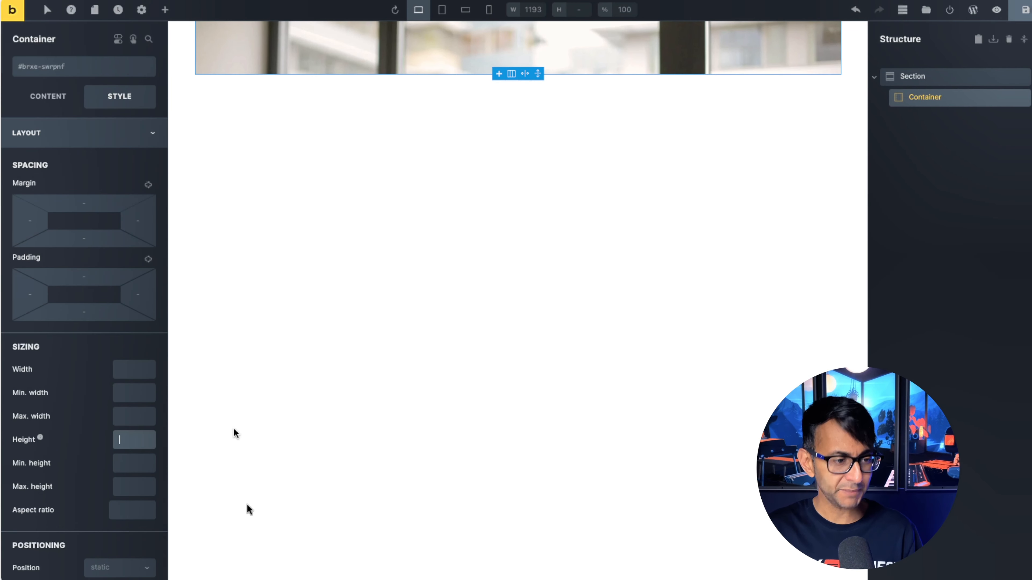
type("600")
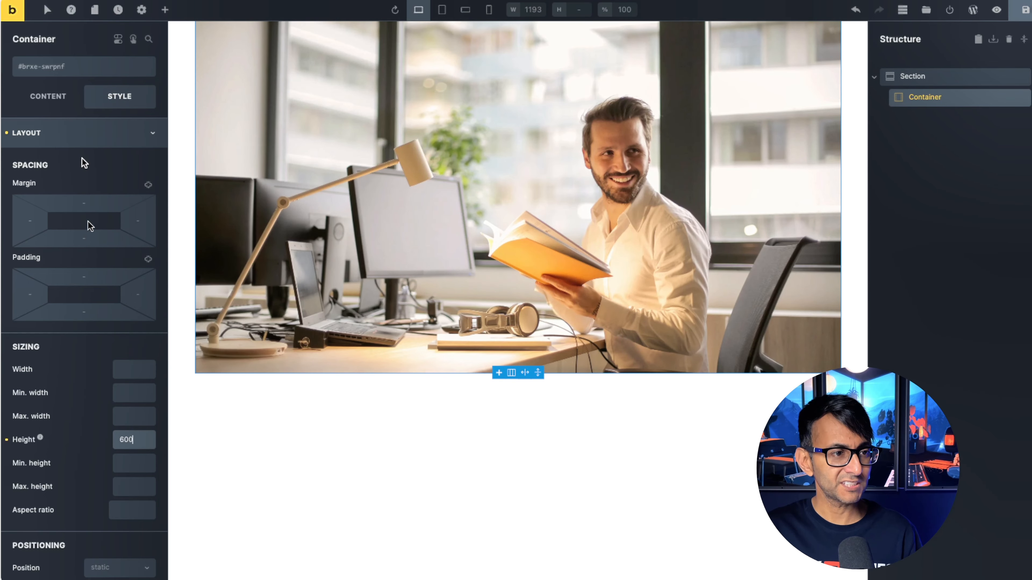
Step: Set the container's background image to No repeat with the position Center right
left_click(123, 134)
left_click(100, 192)
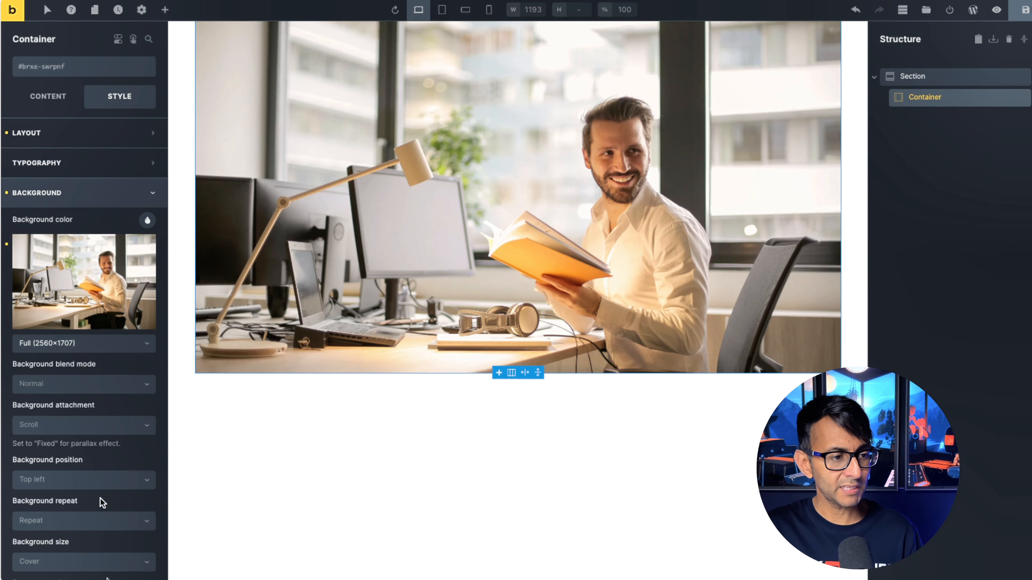
left_click(78, 523)
left_click(58, 539)
scroll(85, 488, "down", 5)
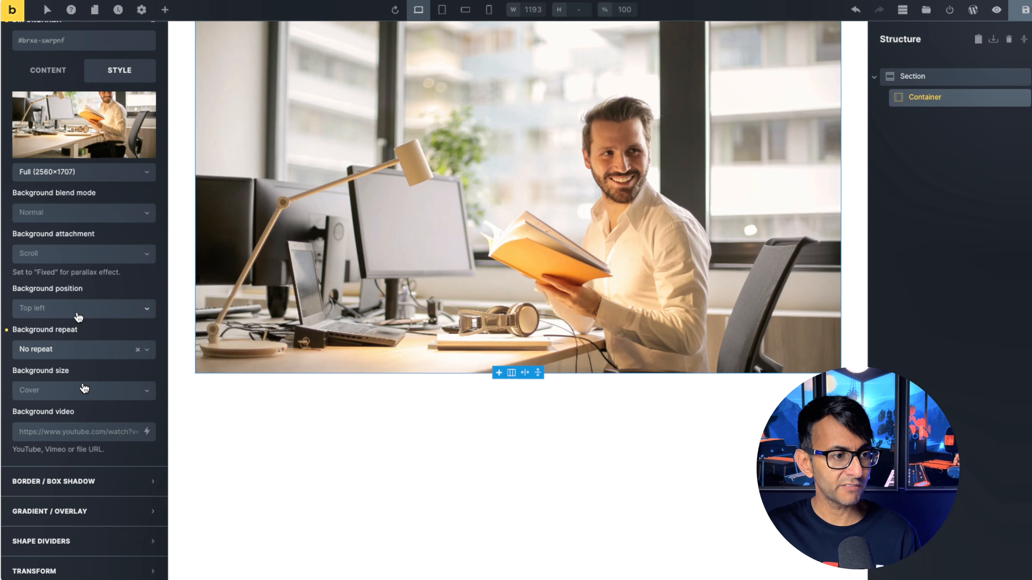
left_click(82, 309)
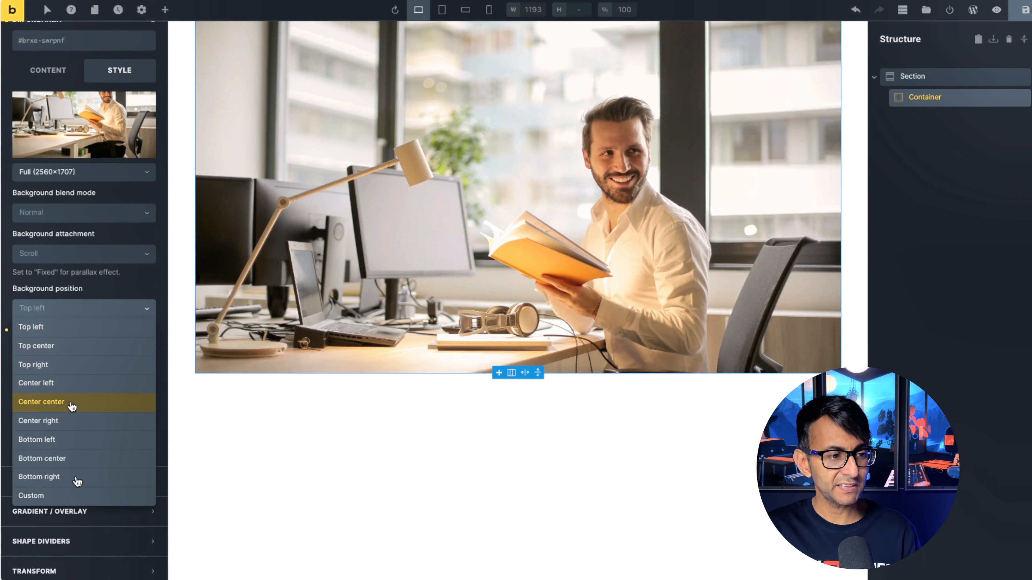
left_click(60, 421)
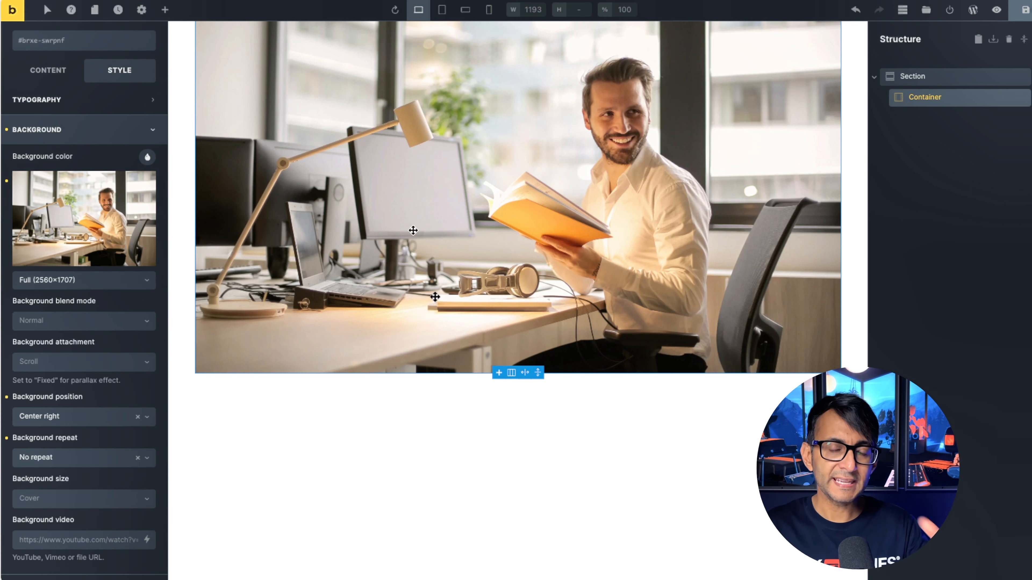
Step: Preview the container at the mobile portrait breakpoint with a canvas width of 378
left_click(488, 11)
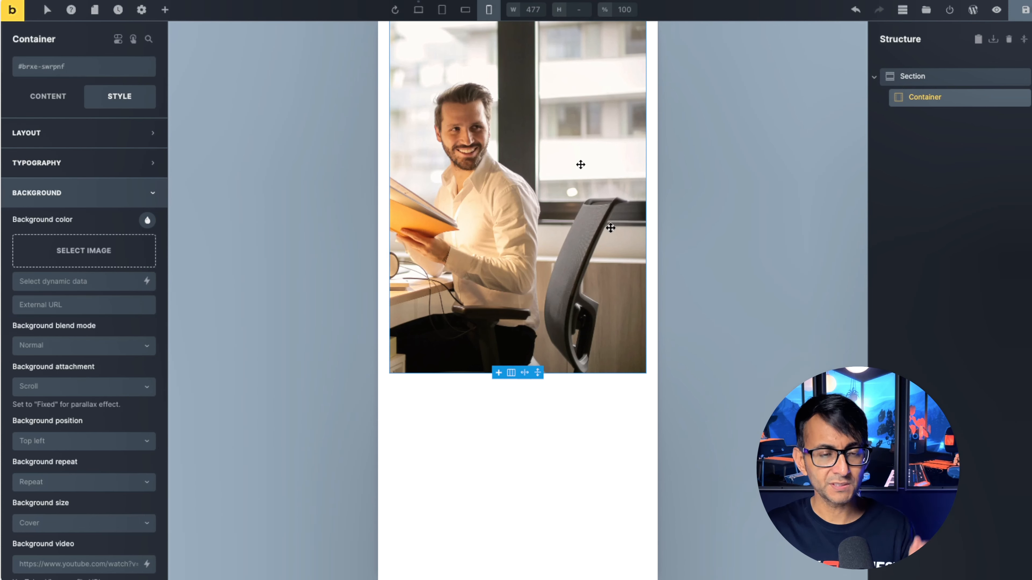
left_click(532, 9)
type("378")
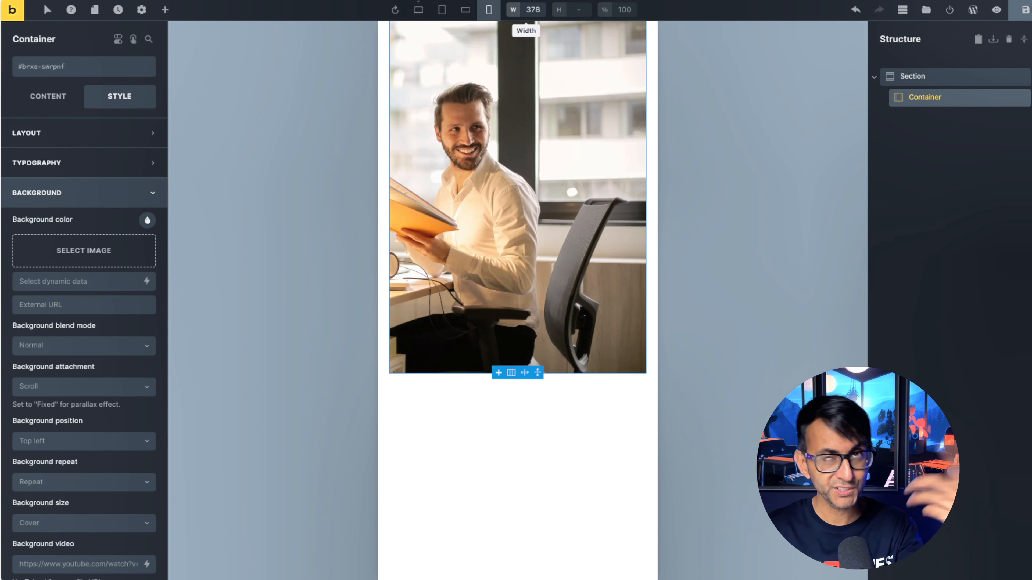
key("Return")
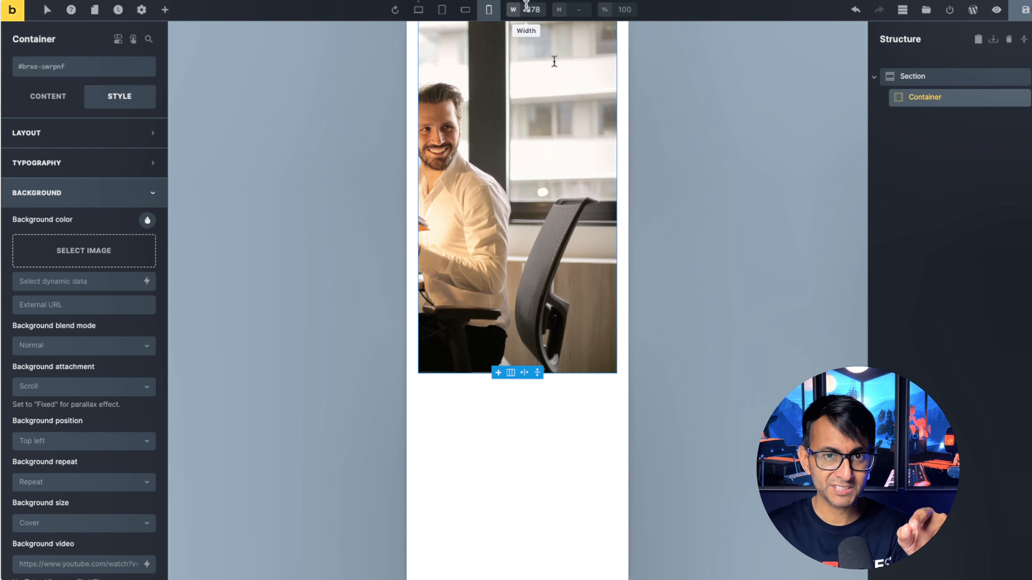
Step: Open the office photo for editing from the mobile background image selection, scale it to 900 × 600 and update the media file
left_click(97, 253)
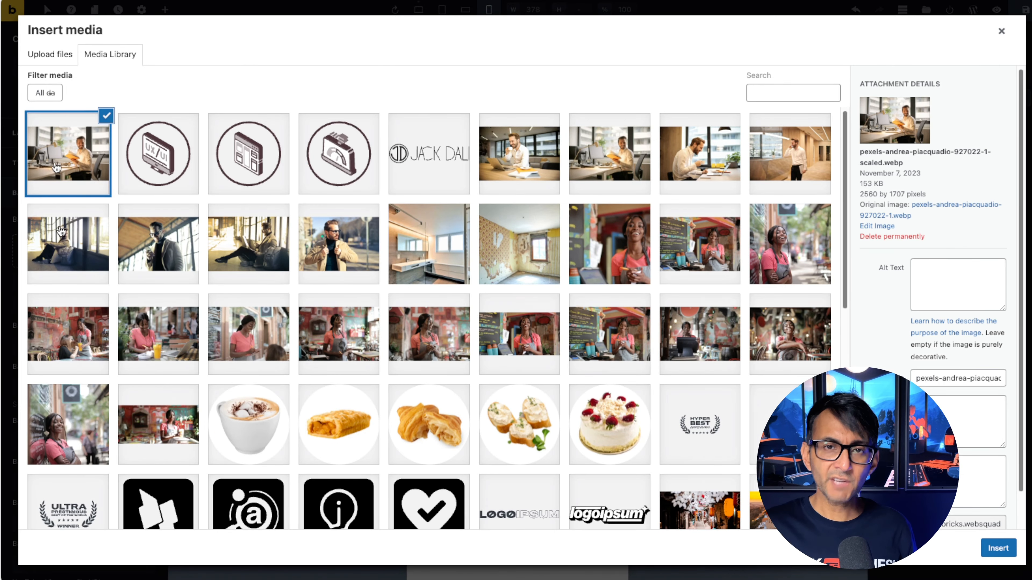
left_click(879, 226)
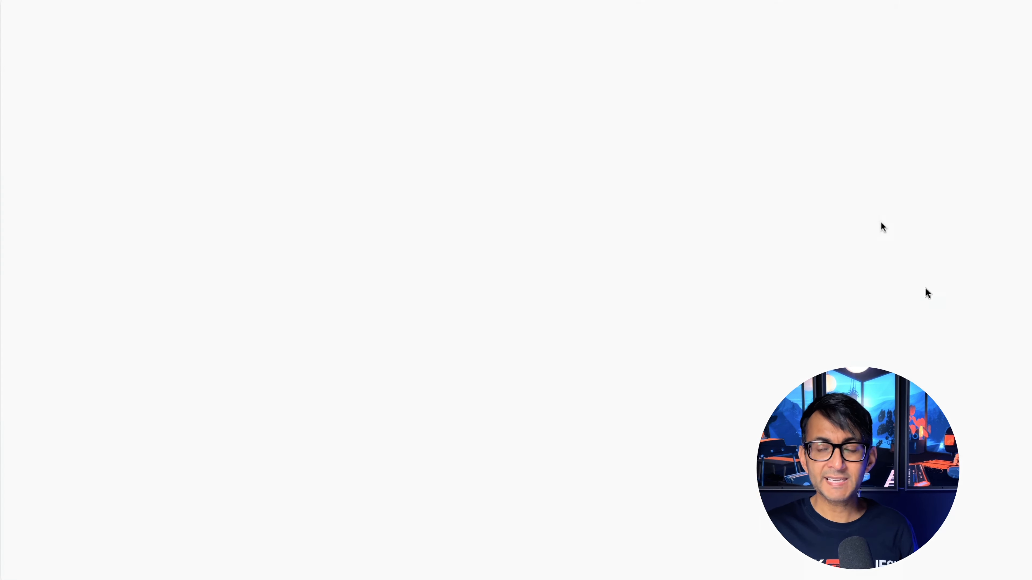
left_click(177, 109)
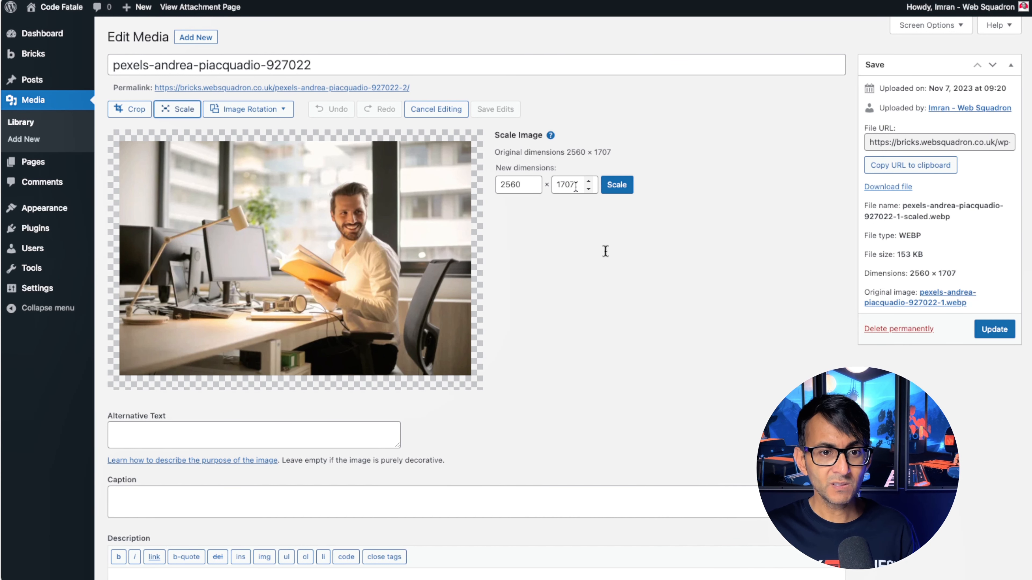
double_click(554, 184)
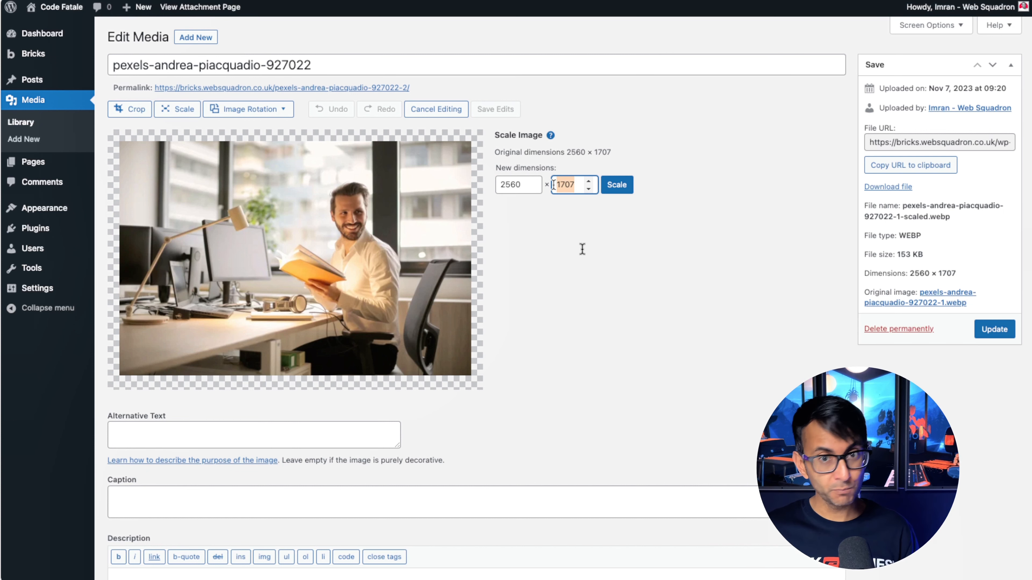
type("6")
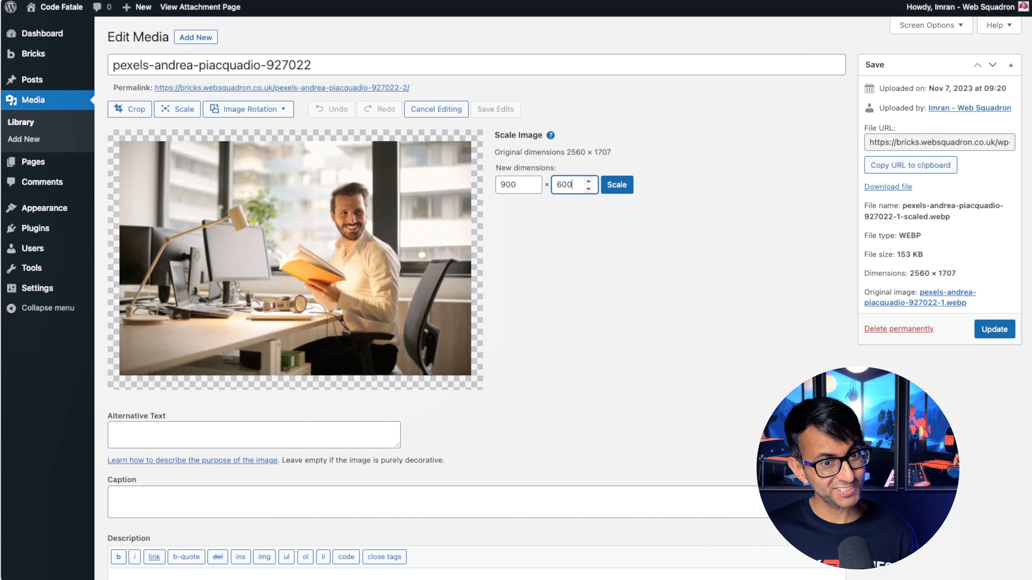
type("00")
left_click(625, 191)
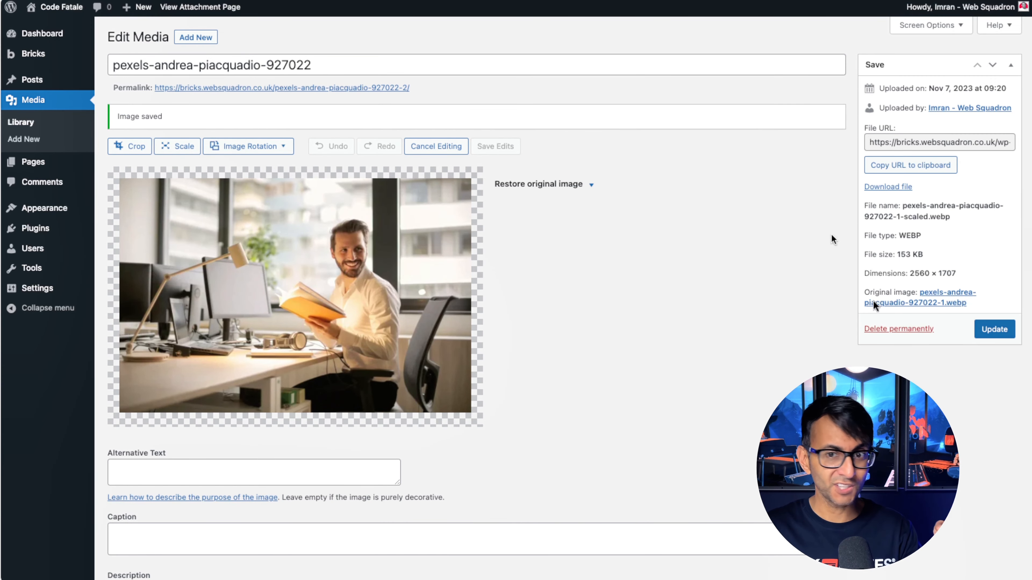
left_click(989, 330)
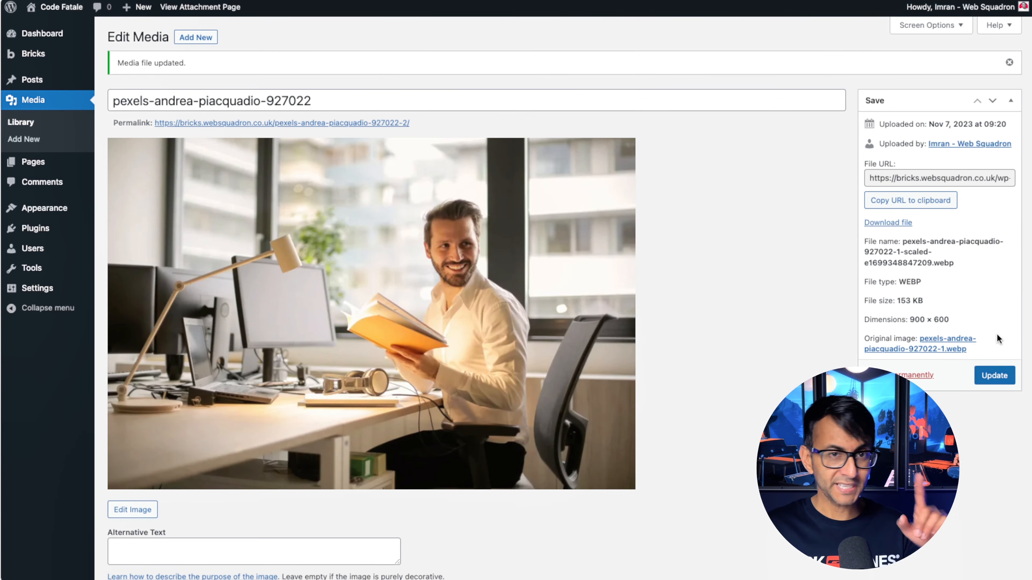
Step: Crop the office photo to a selection of 499 × 600 starting at 165, 0 around the seated man and save the edits
left_click(122, 511)
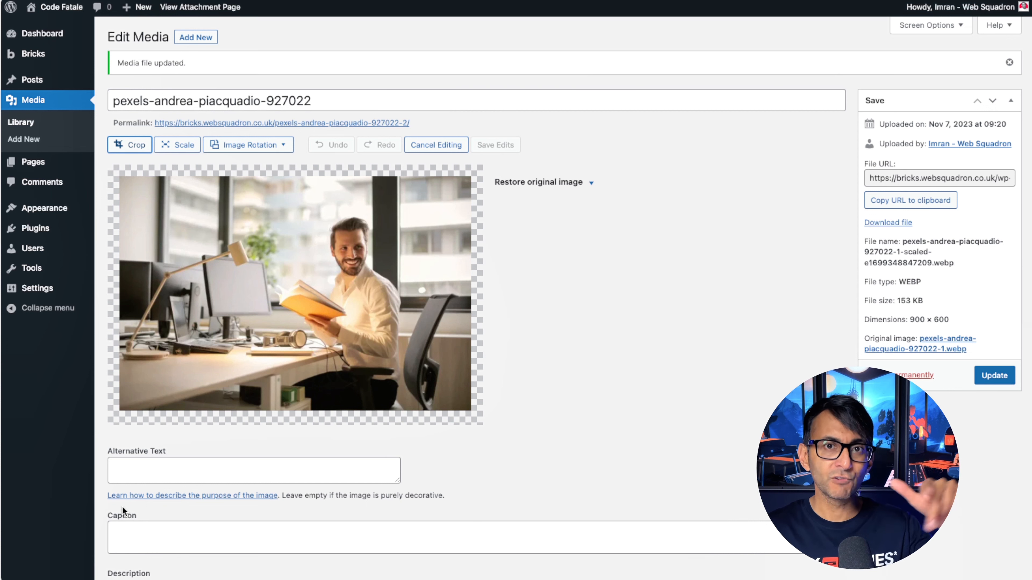
left_click(133, 145)
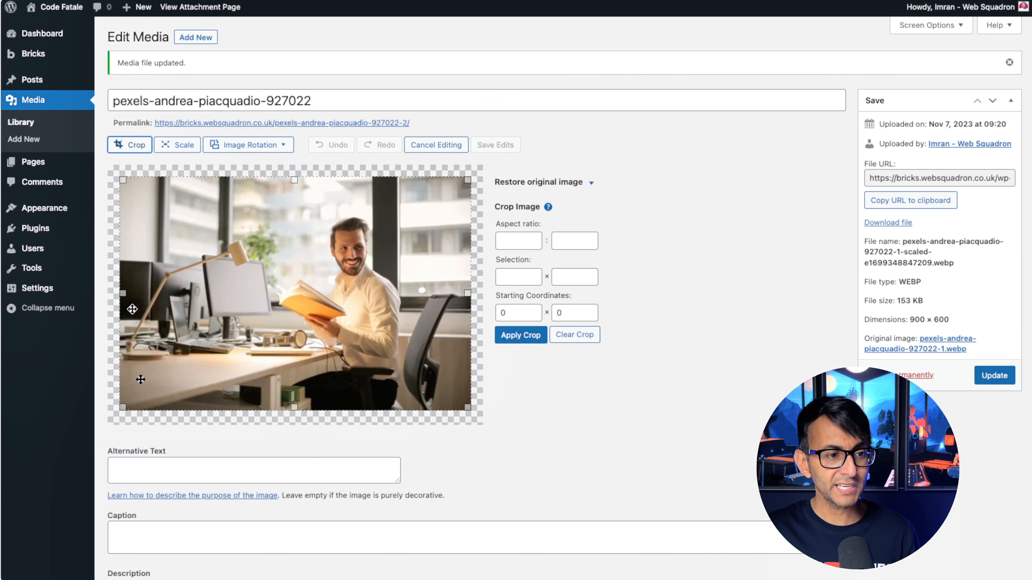
left_click_drag(120, 293, 229, 293)
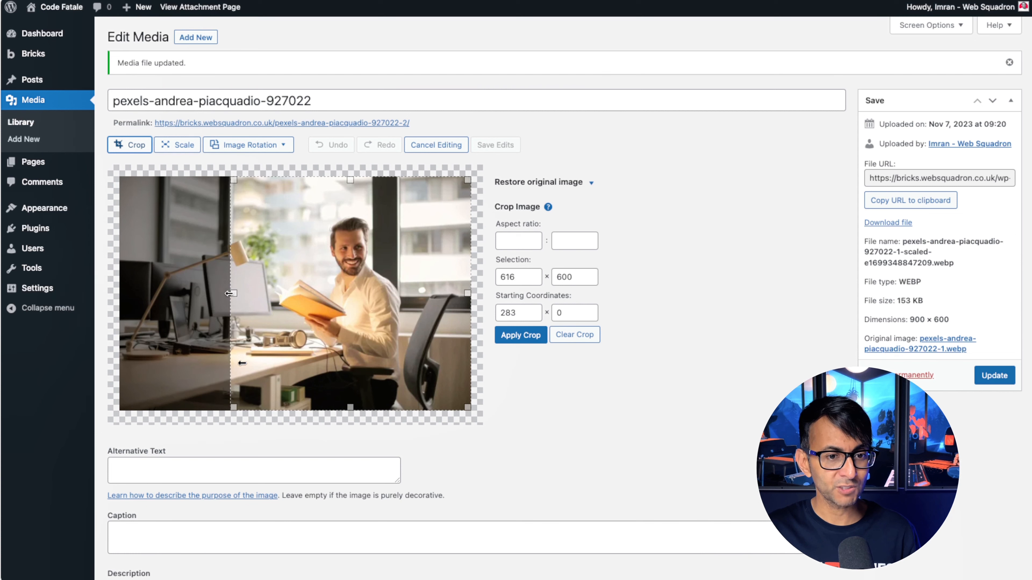
double_click(509, 276)
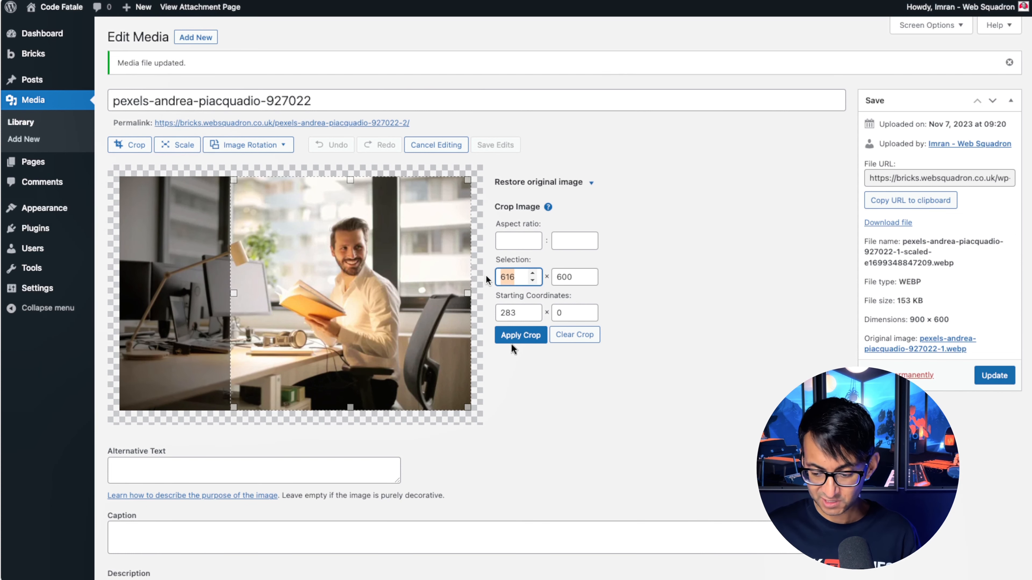
type("500")
left_click_drag(371, 304, 325, 303)
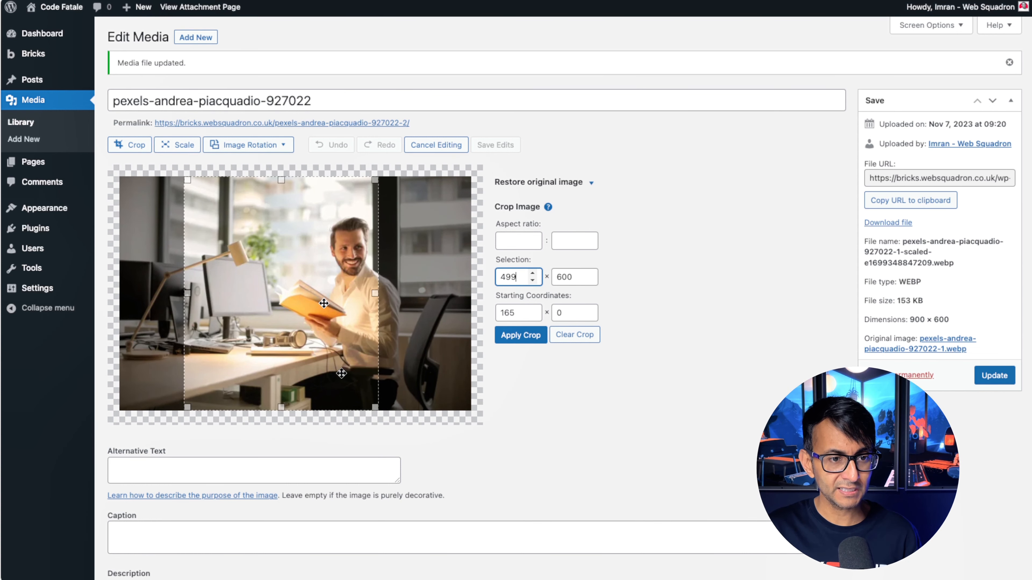
left_click(524, 336)
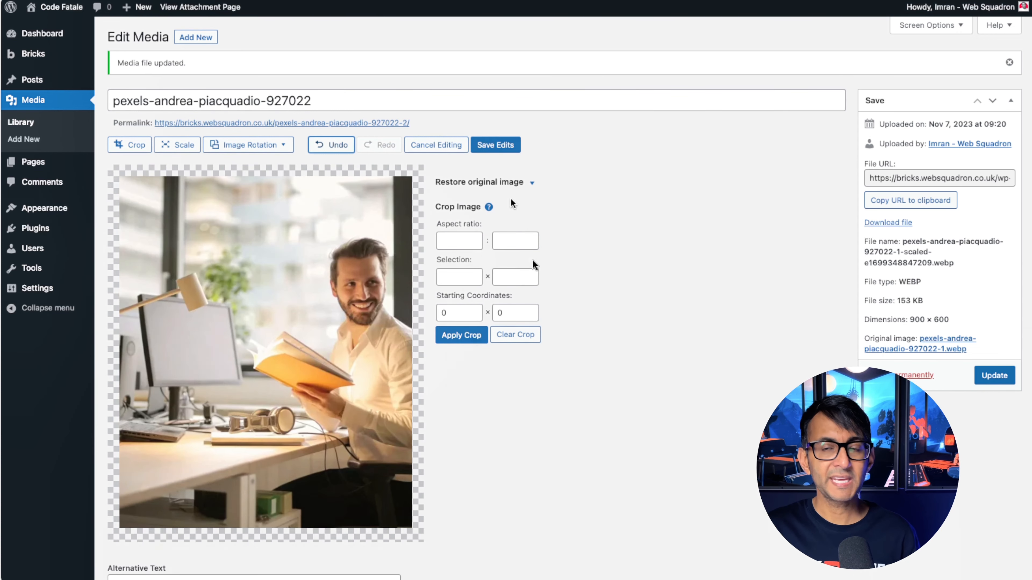
left_click(496, 143)
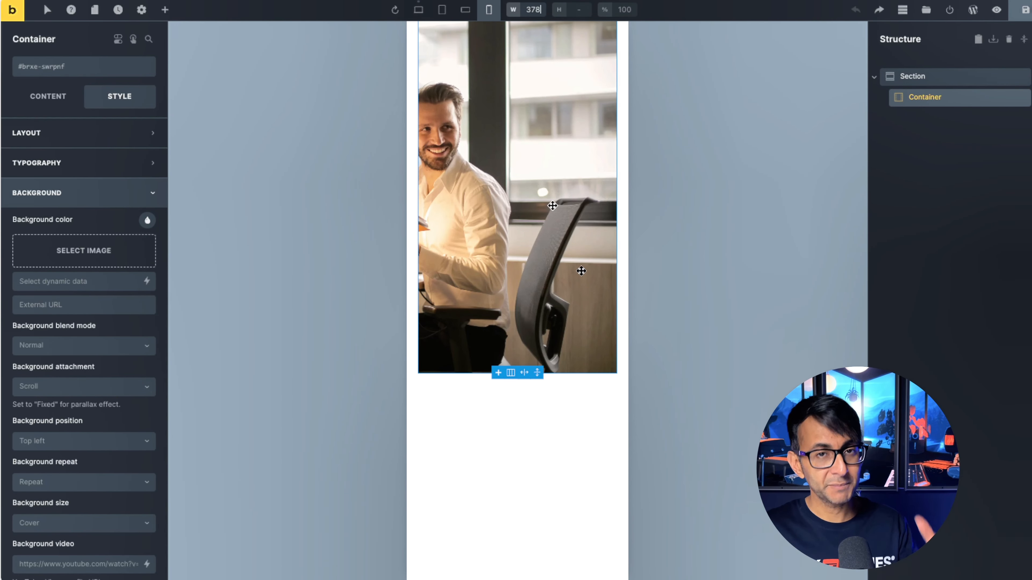
Step: Insert the cropped 499 × 600 office photo as the container's mobile portrait background and return to the desktop view
left_click(73, 264)
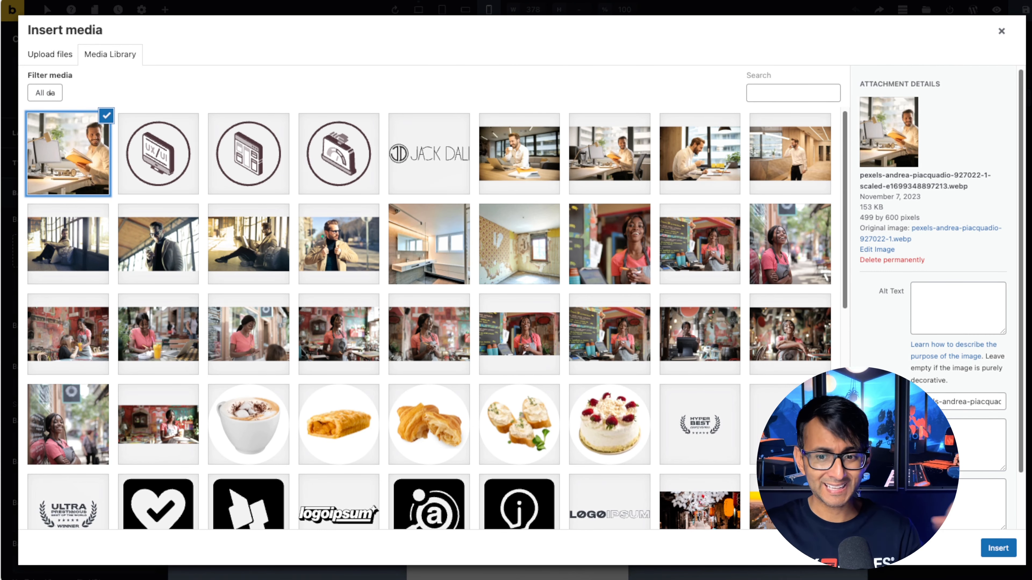
left_click(994, 548)
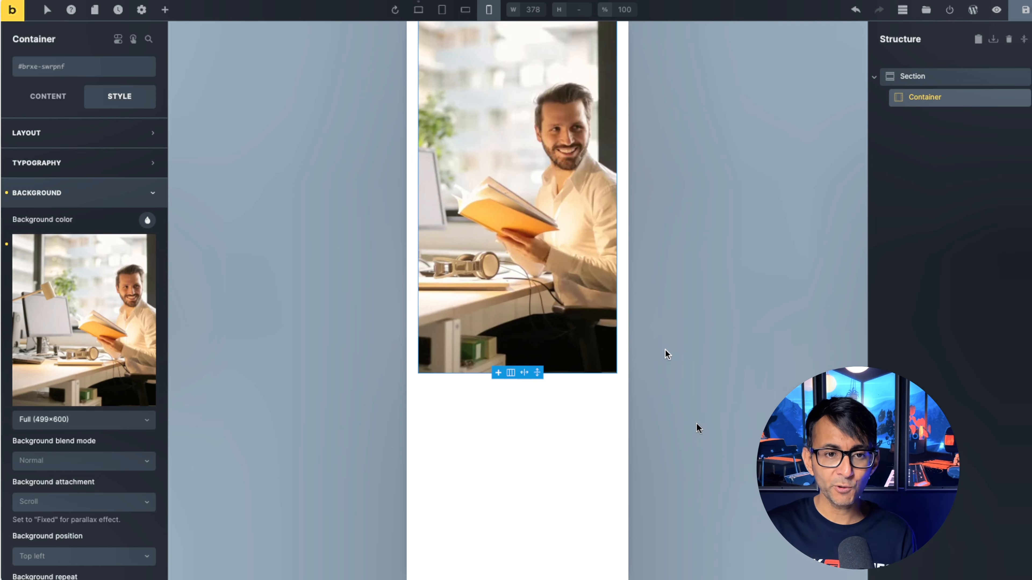
left_click(418, 10)
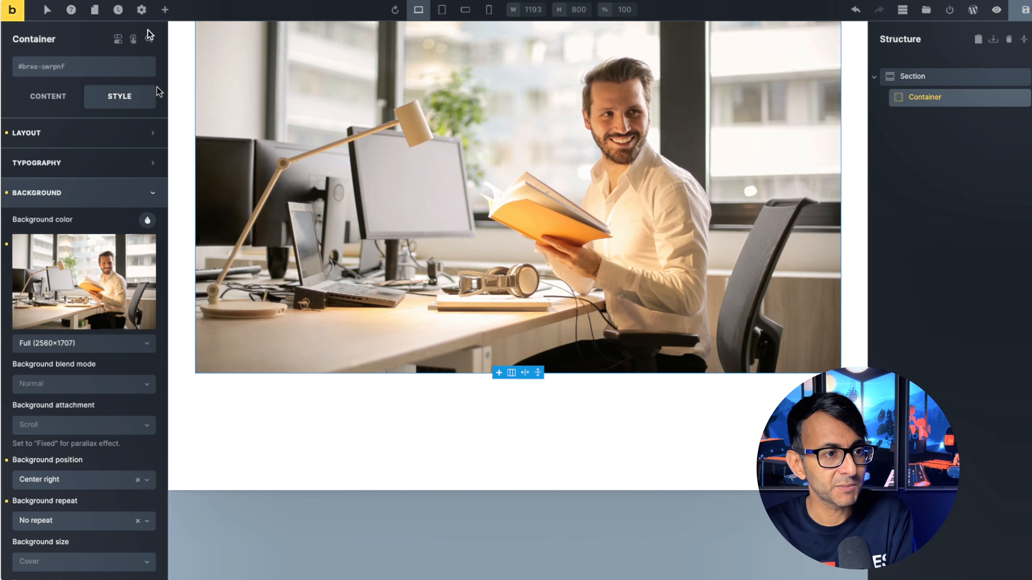
Step: Add two headings and a button to the container
left_click(164, 9)
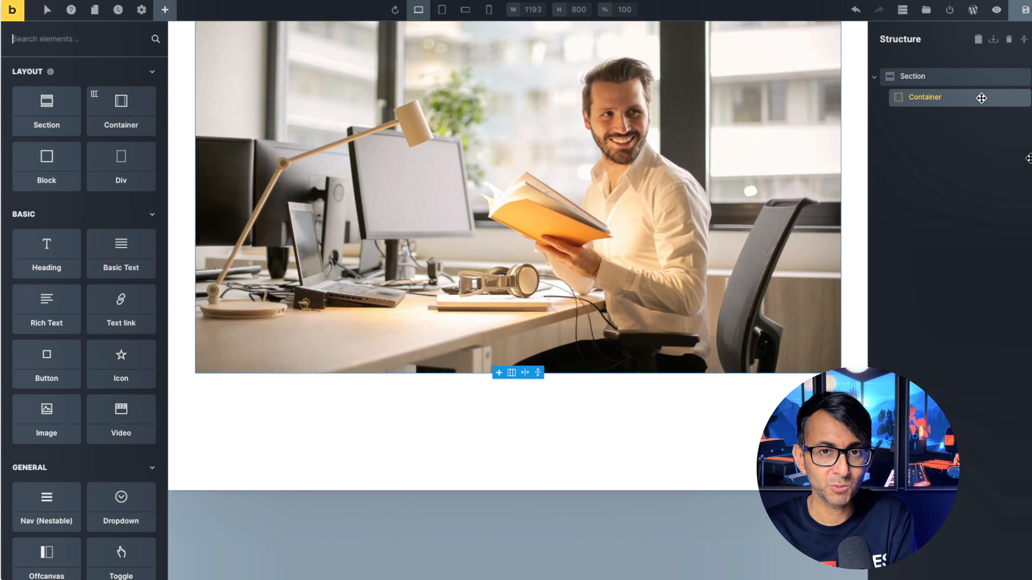
left_click(55, 253)
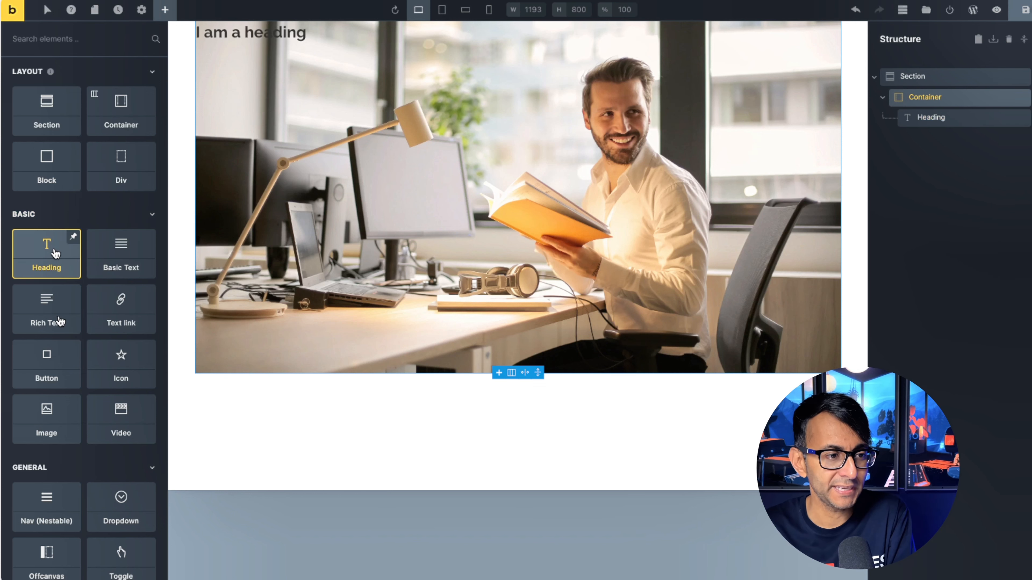
left_click(48, 250)
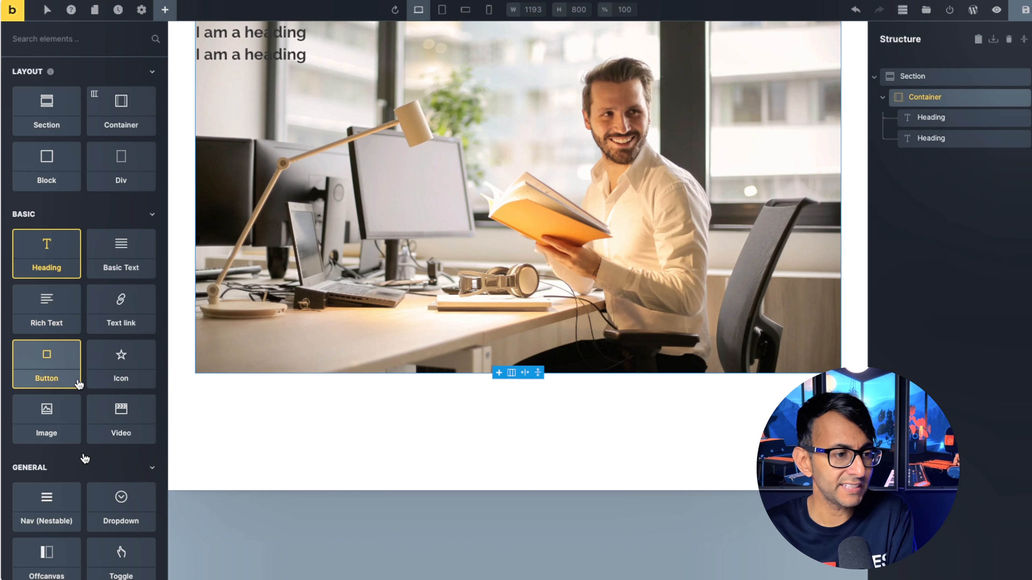
left_click(61, 366)
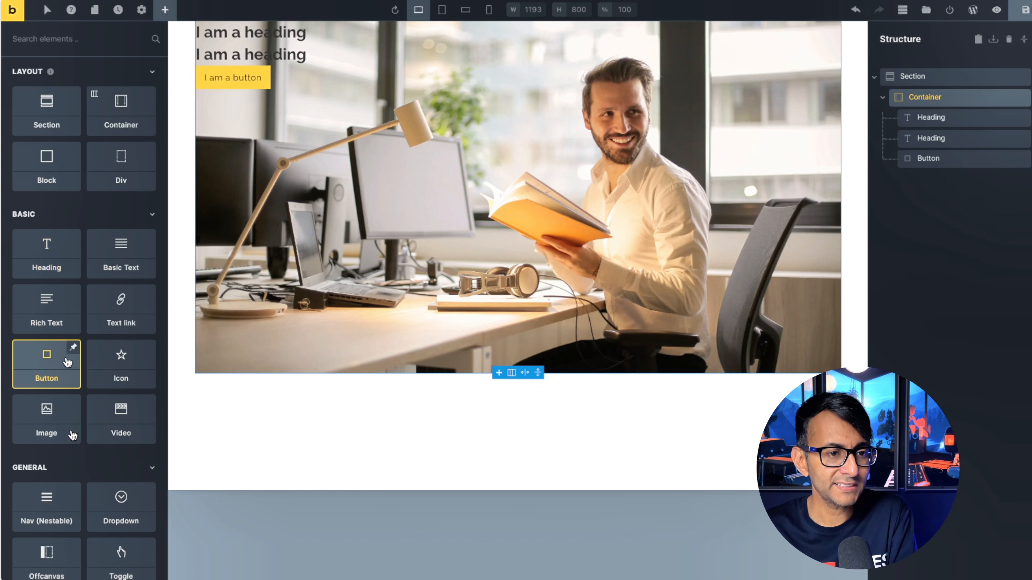
Step: Align the container's content to the center of the main axis and set its left padding to 40
left_click(923, 98)
left_click(48, 311)
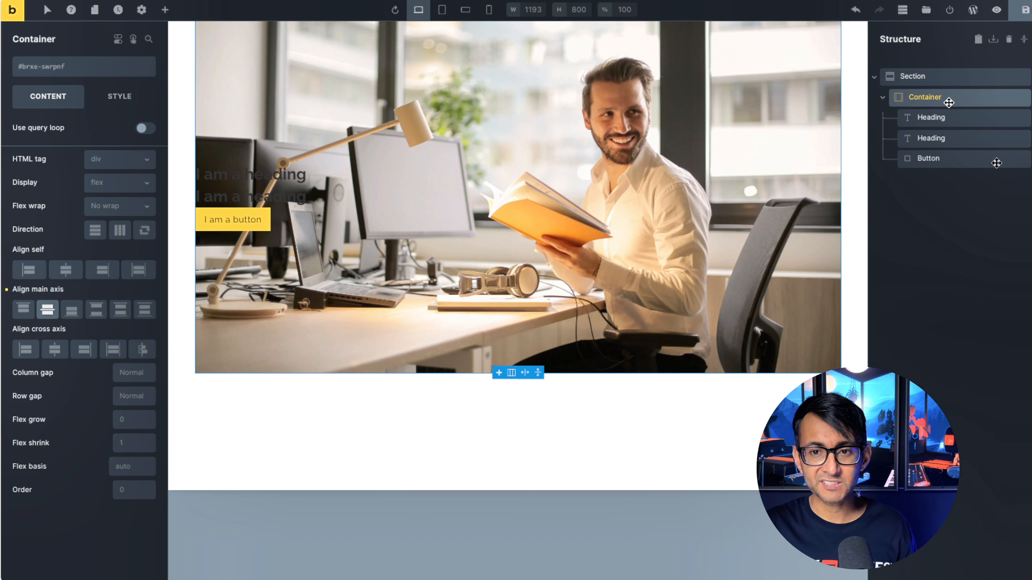
left_click(120, 96)
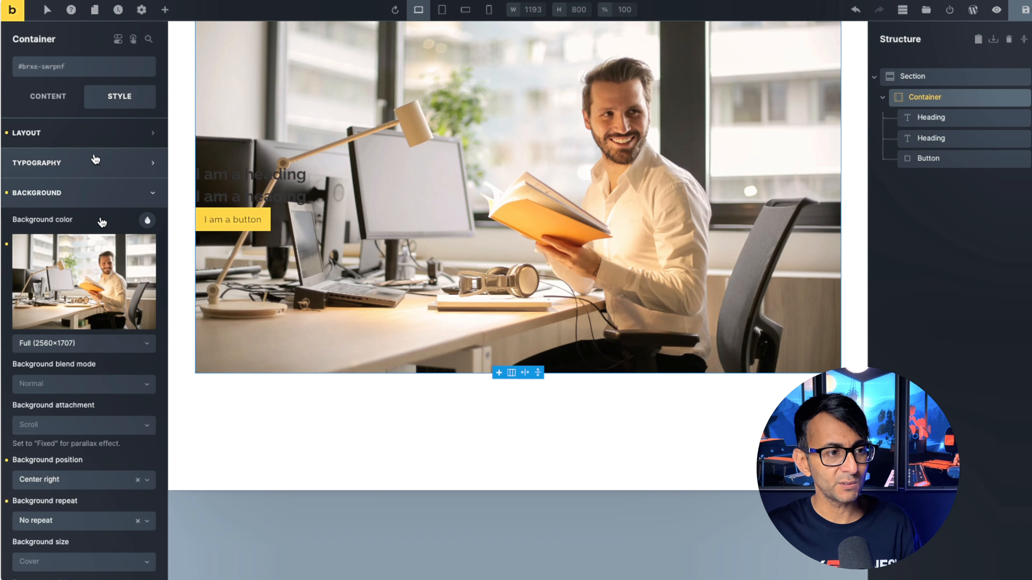
left_click(61, 133)
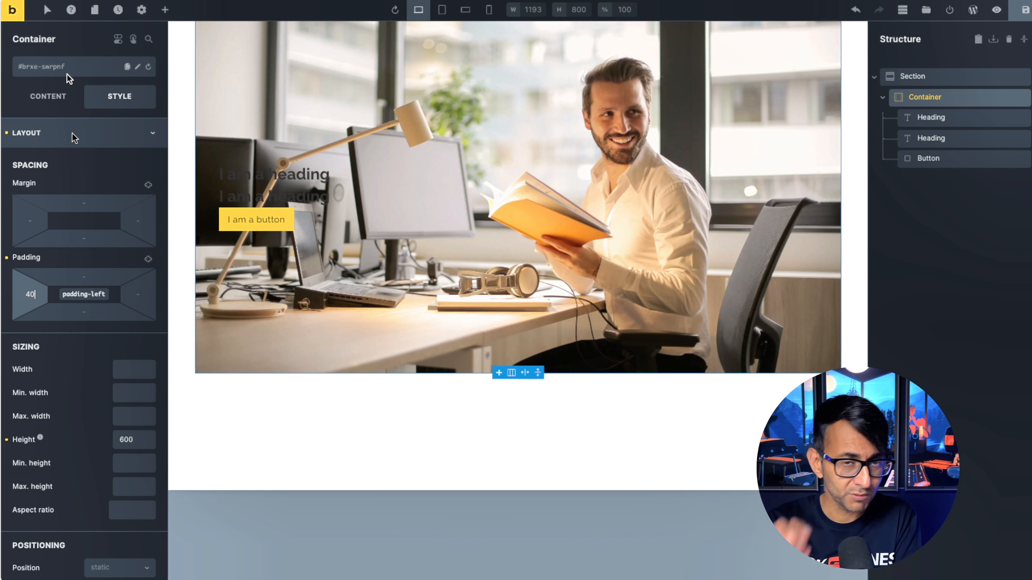
Step: Set the Unleash Growth heading's text color to white (#ffffff) and its font size to 5rem
left_click(945, 122)
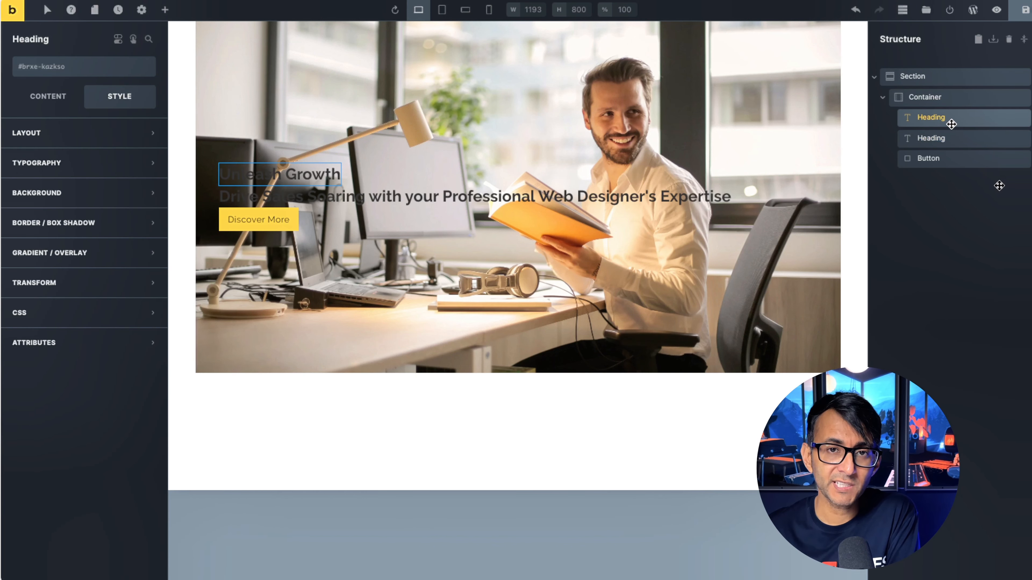
left_click(132, 166)
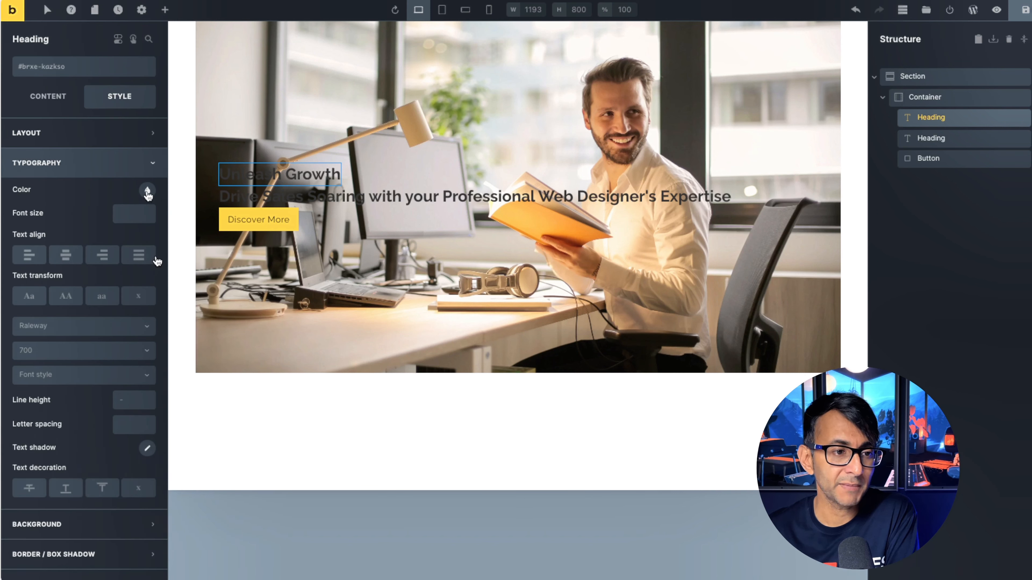
left_click(147, 190)
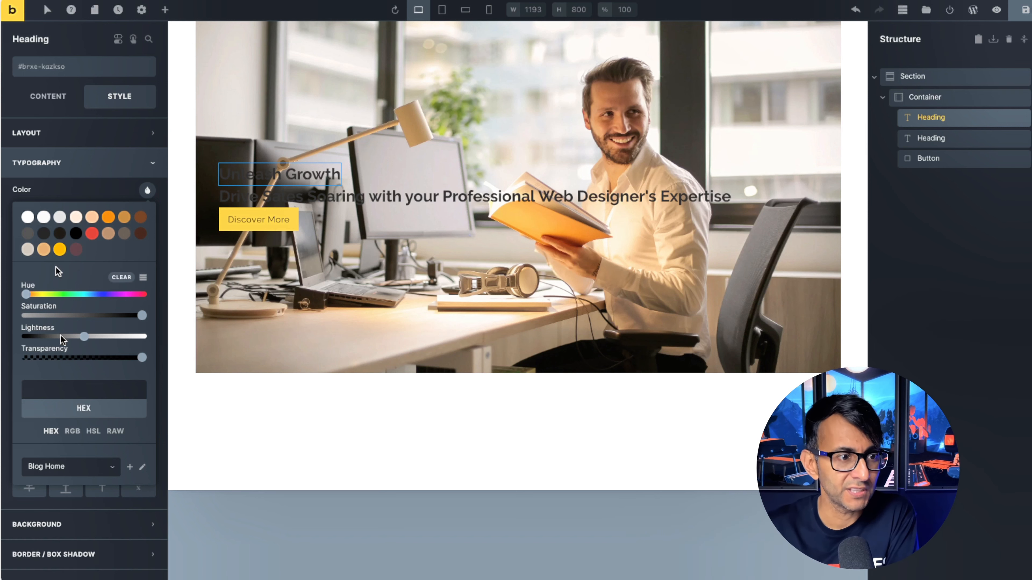
left_click(28, 218)
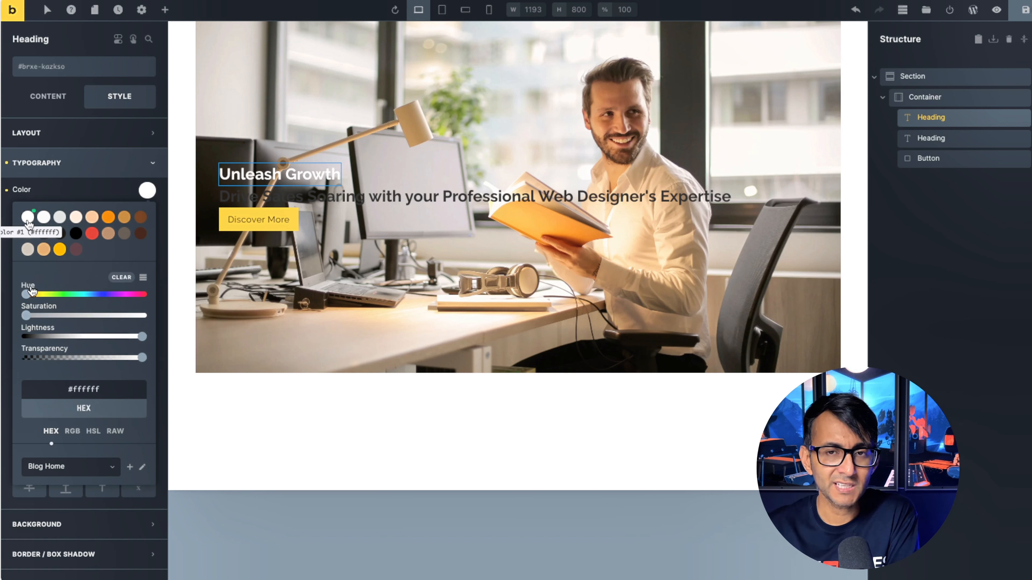
left_click(57, 192)
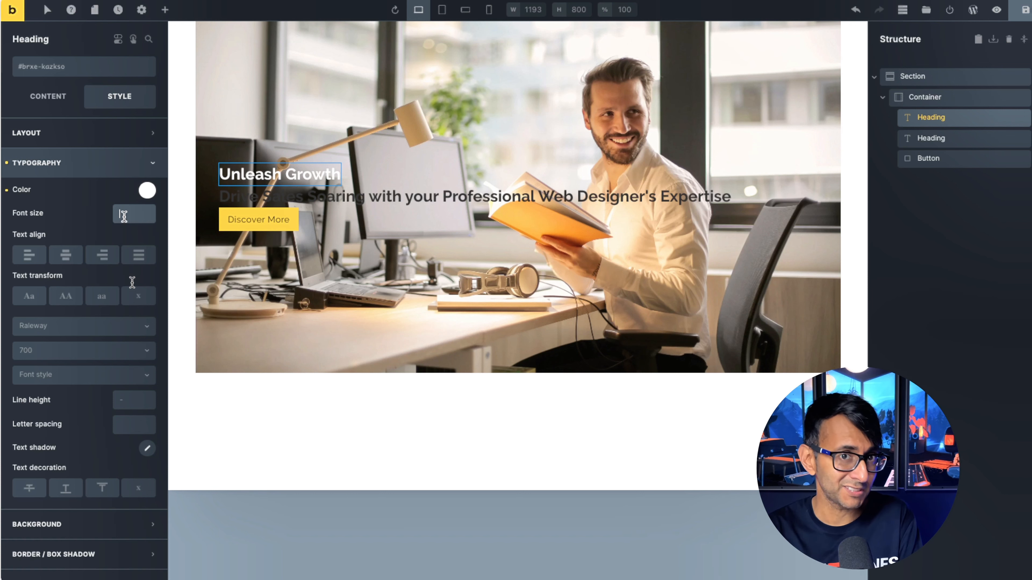
type("5rem")
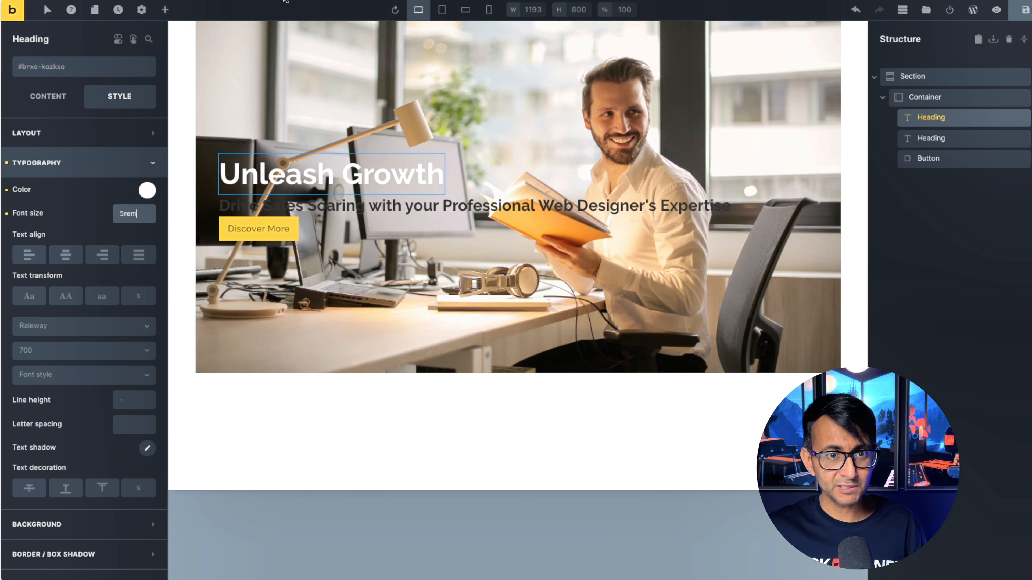
Step: Try a 3.5rem font size for the Unleash Growth heading at mobile portrait, previewed at a width of 378, and clear it again
left_click(489, 10)
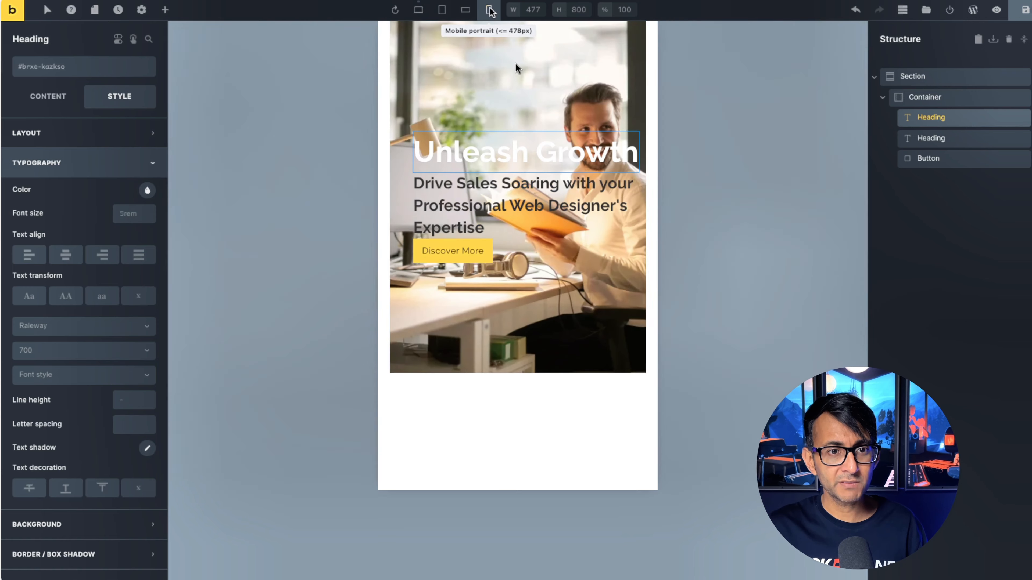
double_click(527, 8)
type("378")
key("Return")
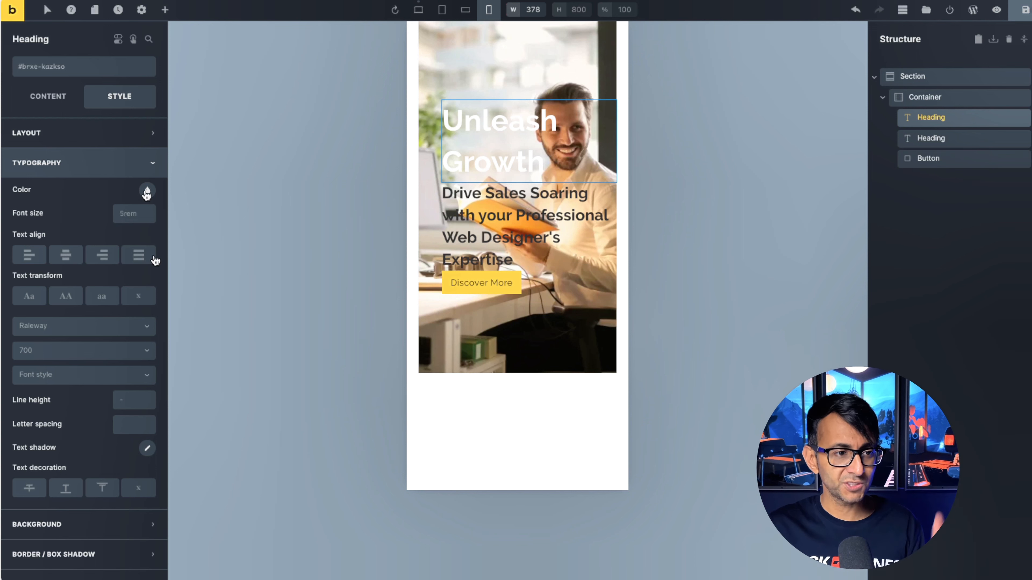
left_click(135, 213)
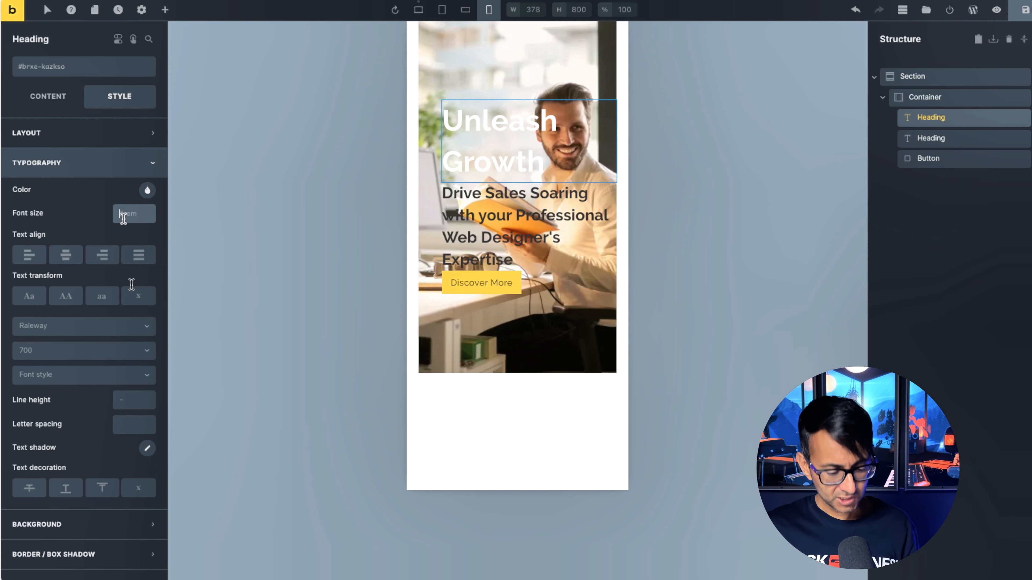
type("2.5")
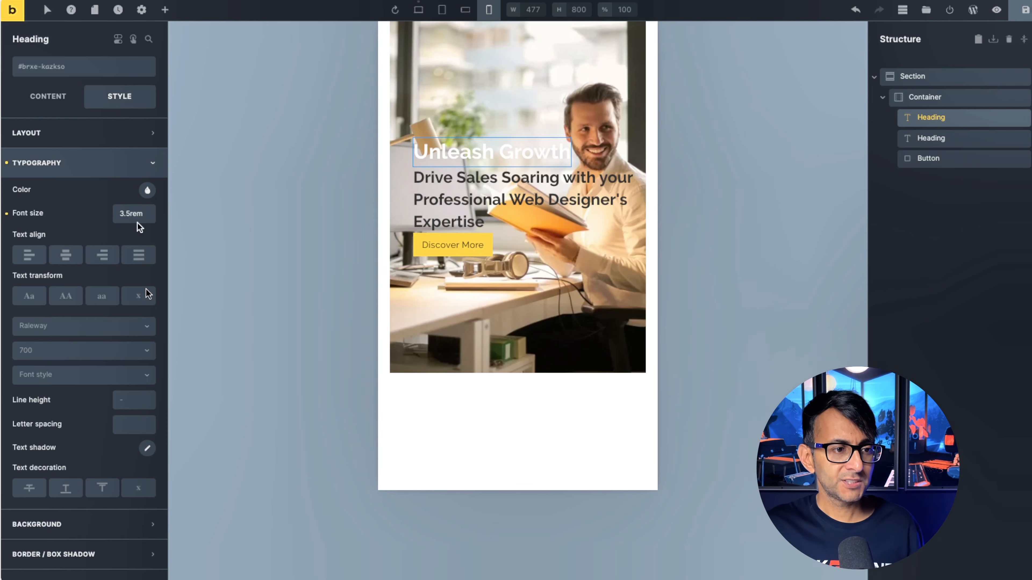
double_click(138, 214)
type("5rem")
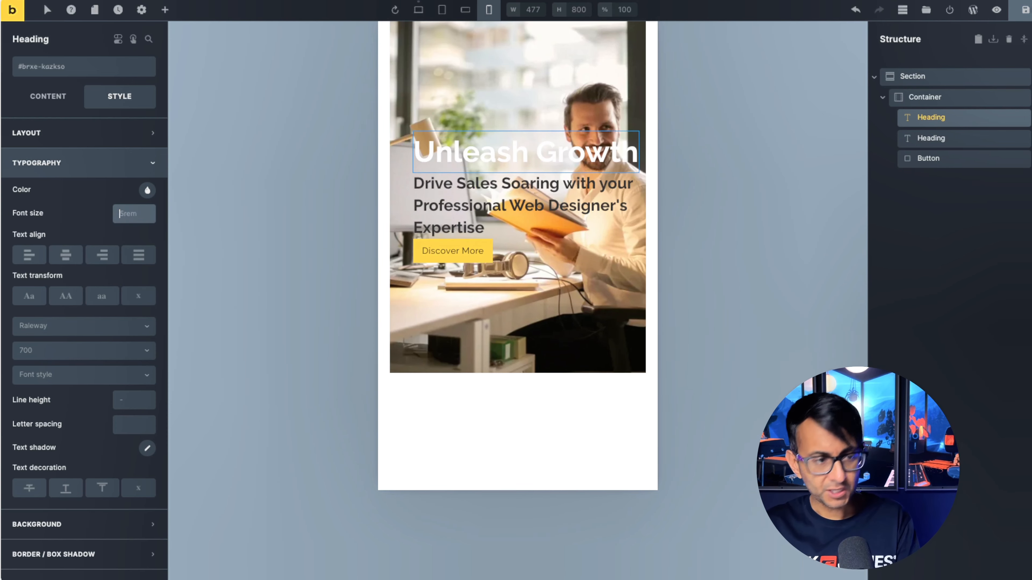
Step: Return to the desktop view and clear the Unleash Growth heading's font size
left_click(419, 9)
left_click(132, 217)
key("BackSpace")
key("BackSpace")
key("BackSpace")
key("BackSpace")
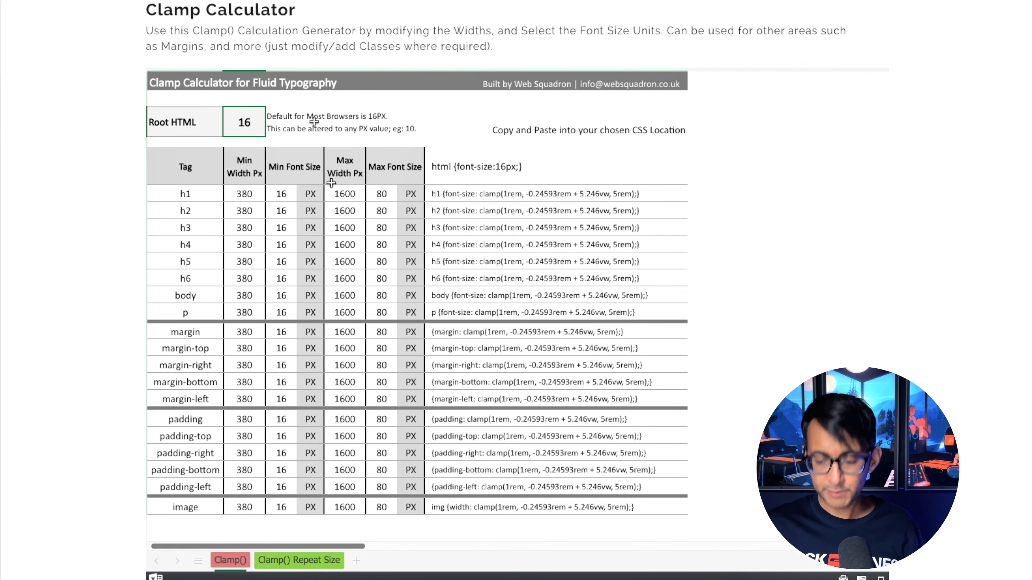
Step: Switch to the Clamp Calculator page and set the Root HTML value to 10 and the h1 maximum width to 1100 px
type("10")
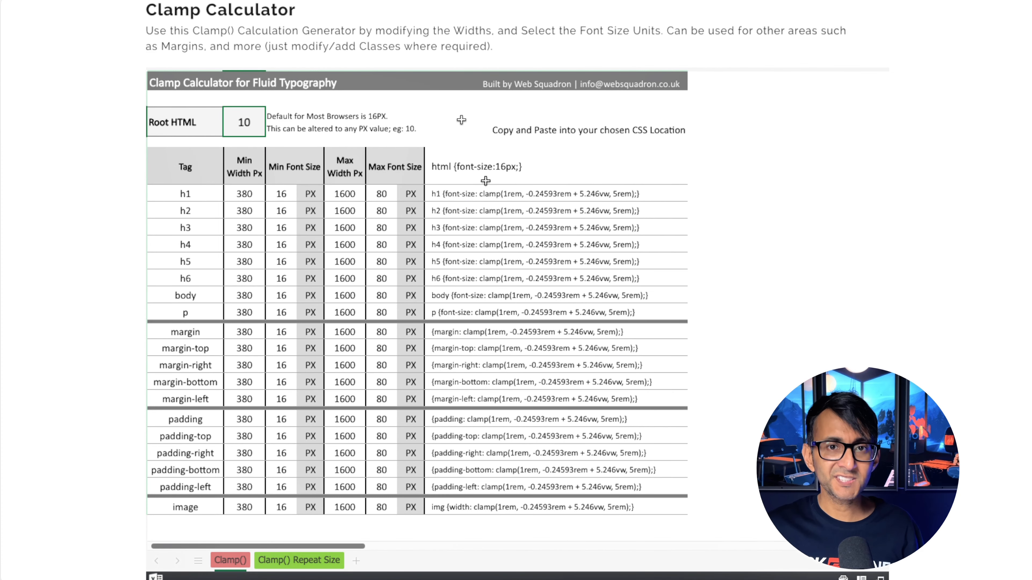
left_click(410, 98)
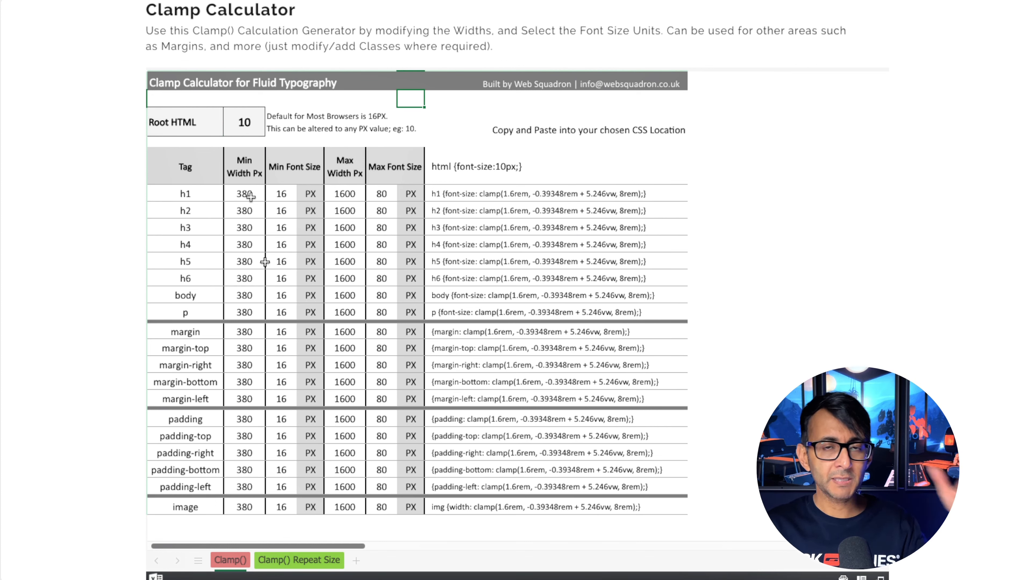
left_click(330, 197)
type("1100")
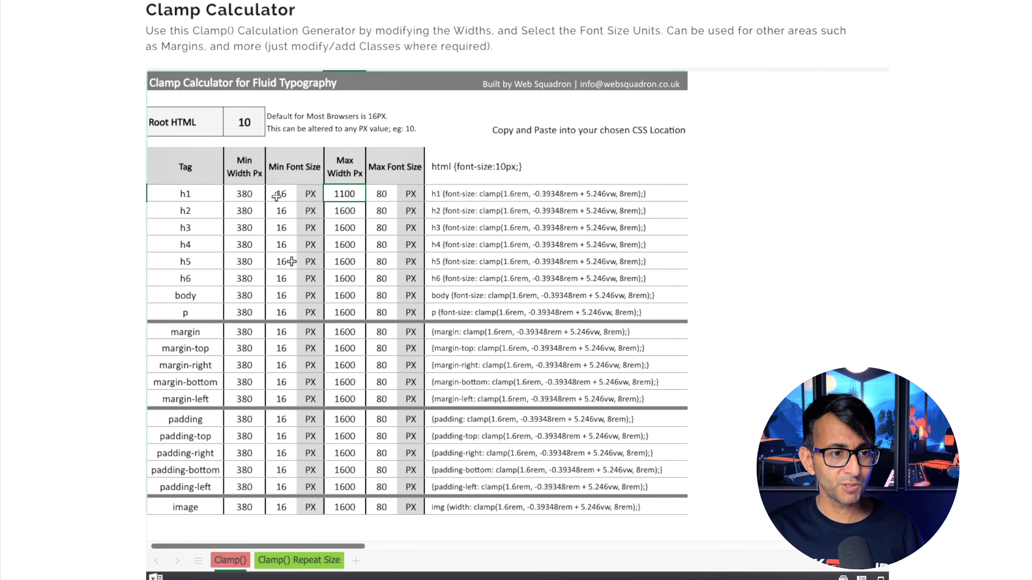
Step: Change the units of the h1 minimum and maximum font sizes to REM in the clamp calculator
left_click(311, 194)
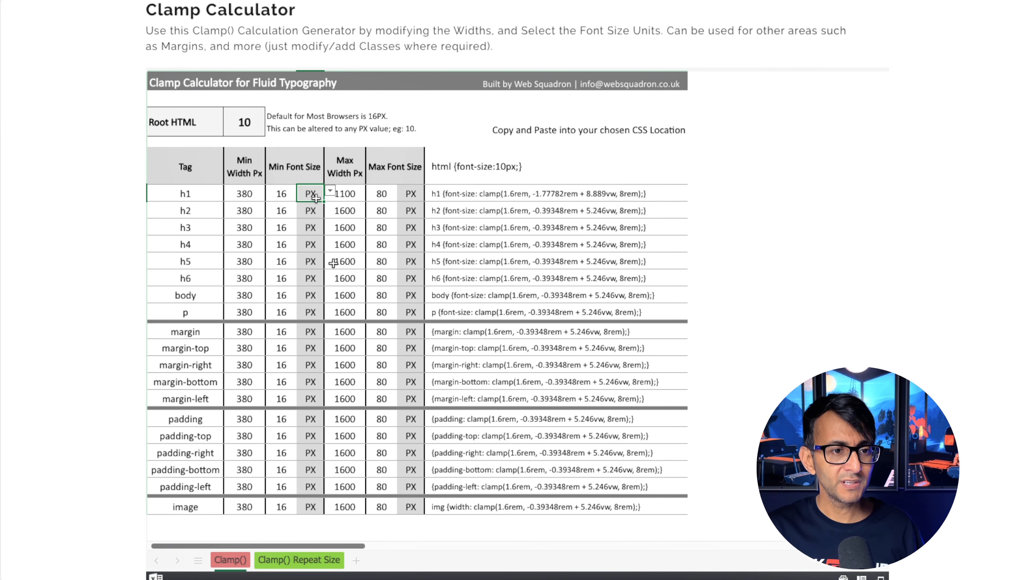
left_click(330, 191)
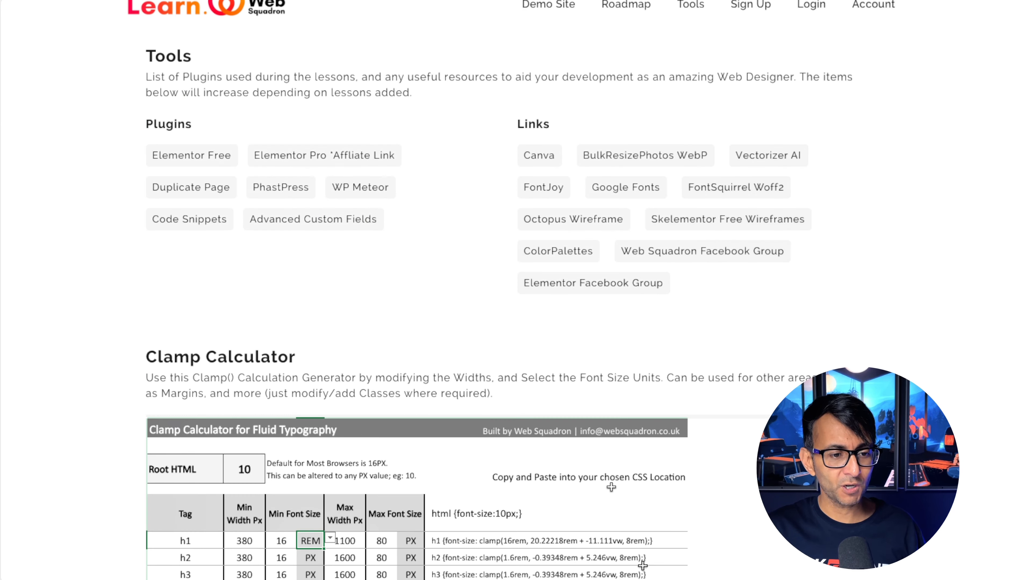
scroll(611, 487, "down", 4)
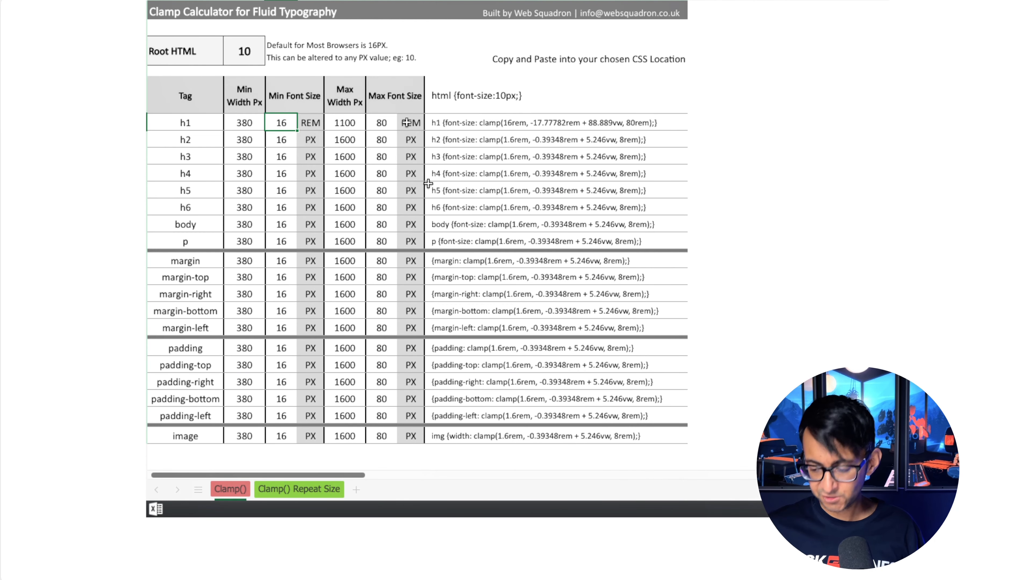
Step: Set the h1 minimum font size to 3.5 REM and the maximum to 5 REM, and copy the generated h1 clamp rule
type("3.5")
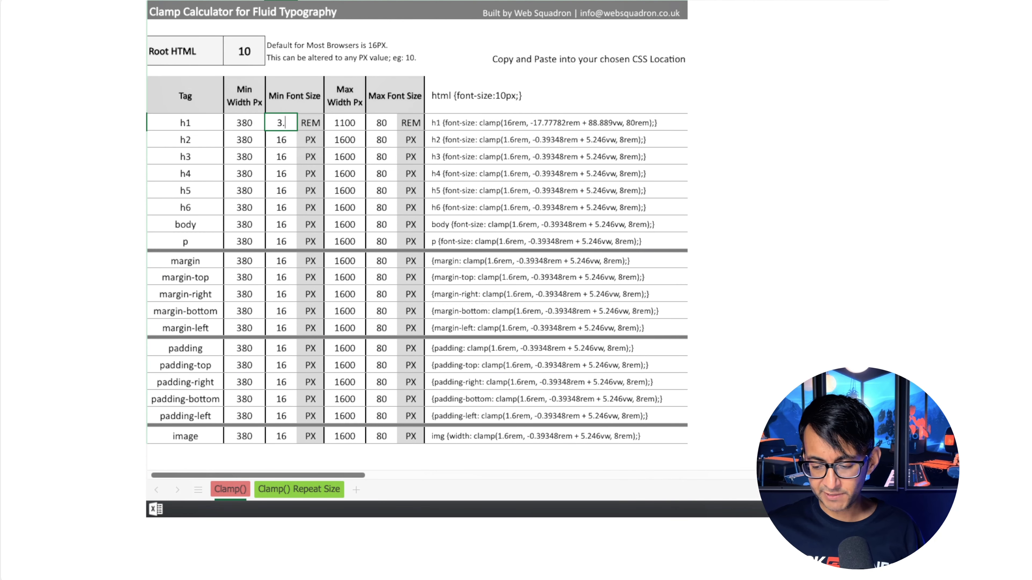
left_click(381, 123)
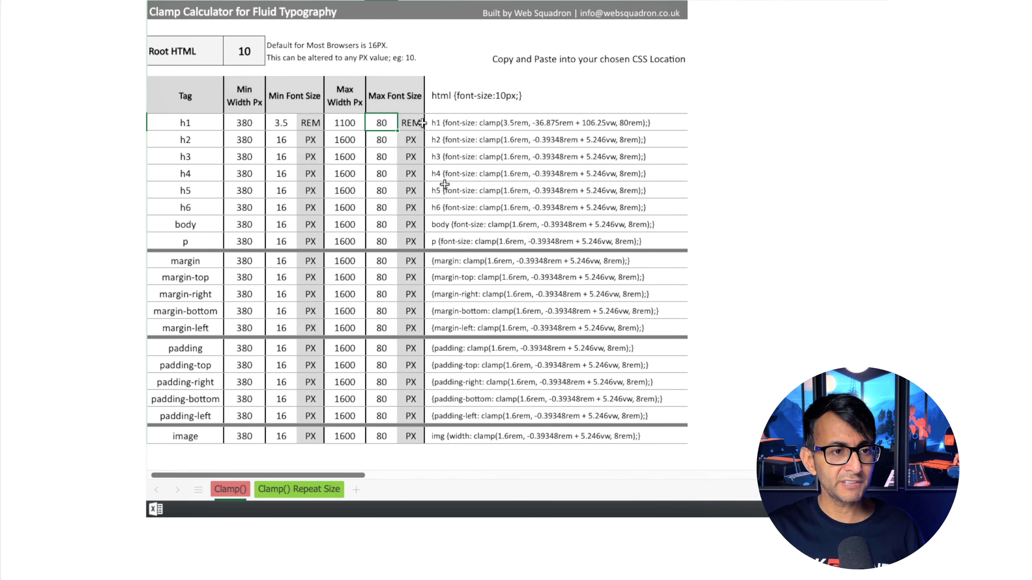
type("5")
left_click(493, 156)
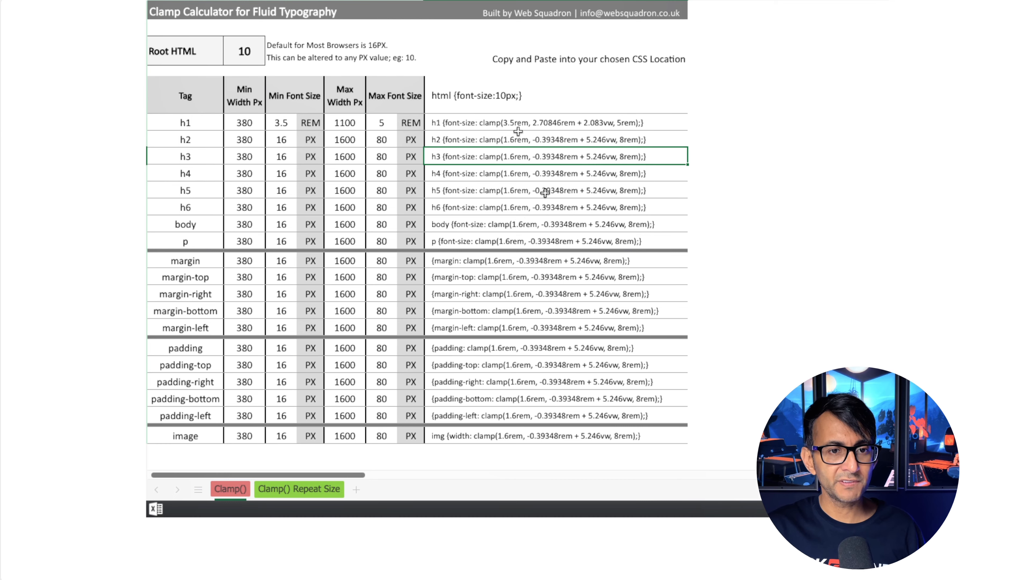
left_click(602, 126)
key("ctrl+c")
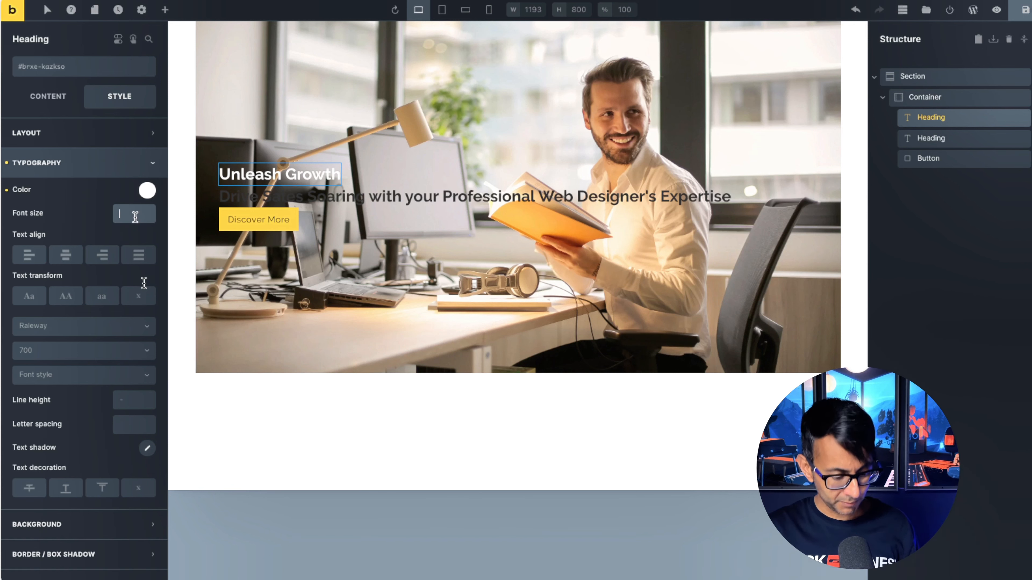
Step: Paste the rule as the Unleash Growth heading's font size and trim it to clamp(3.5rem, 2.70846rem + 2.083vw, 5rem)
key("ctrl+v")
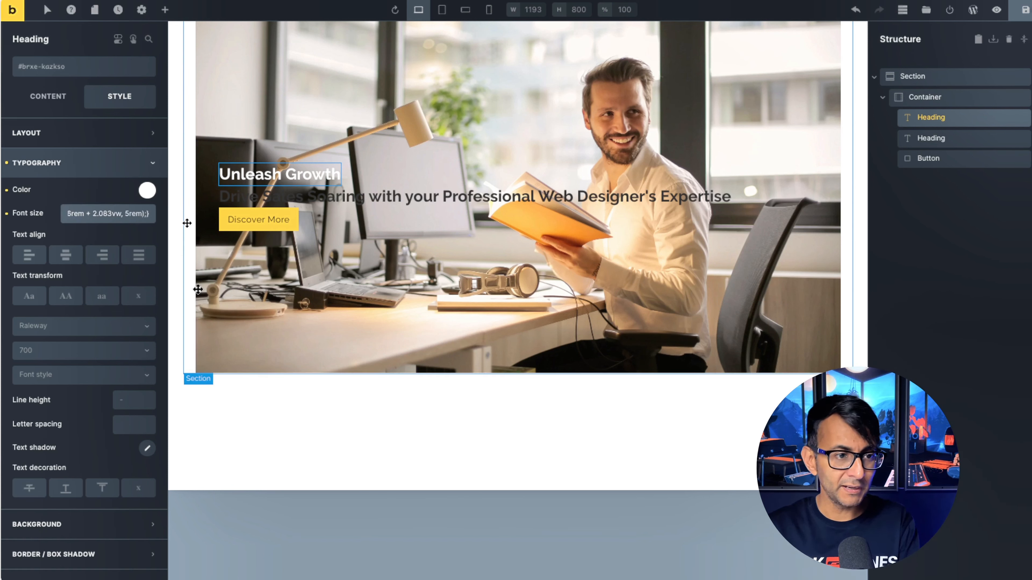
key("BackSpace")
key("BackSpace")
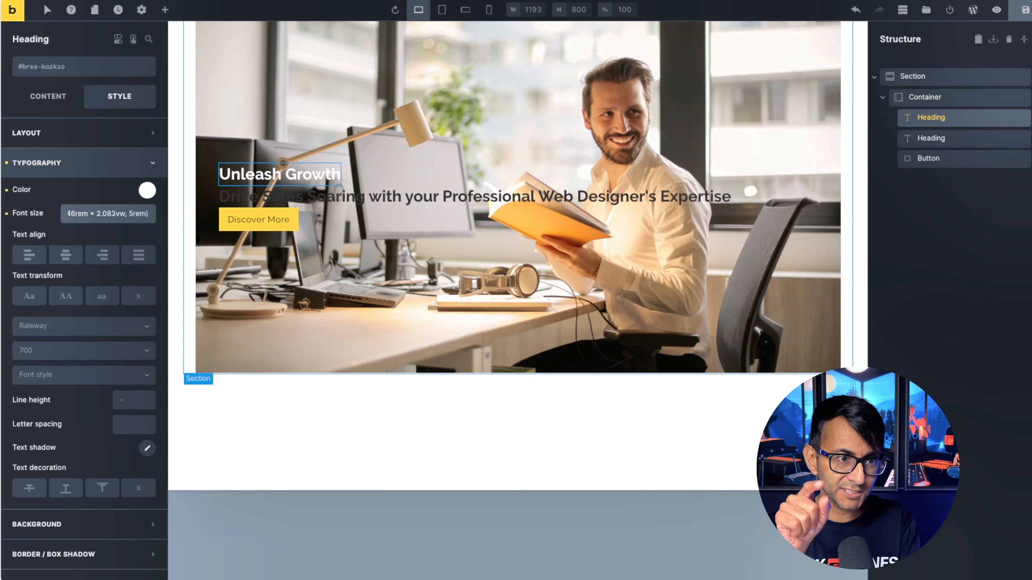
left_click_drag(101, 213, 53, 217)
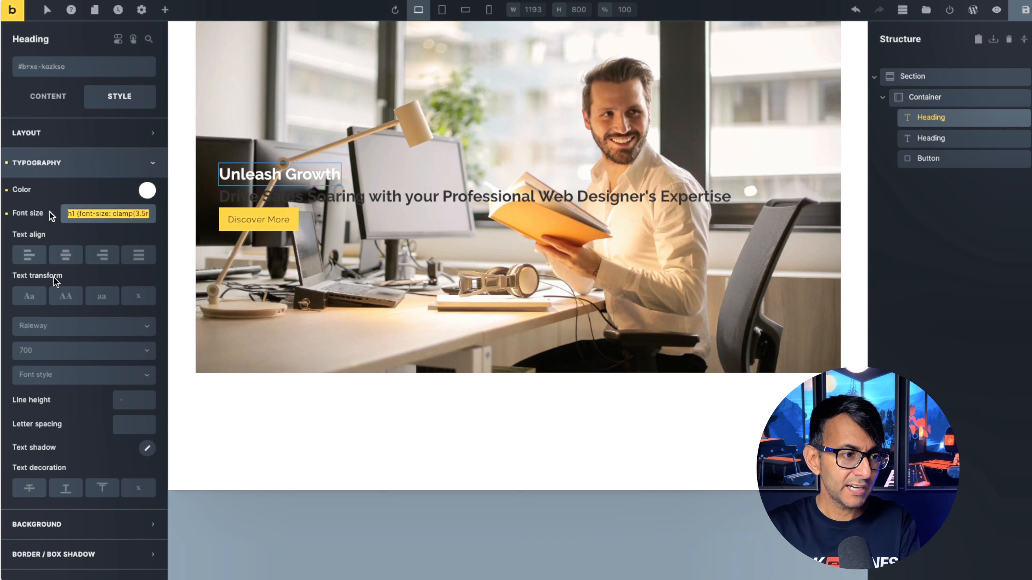
left_click(104, 214)
key("Delete")
key("Delete")
key("Delete")
key("Delete")
key("BackSpace")
key("BackSpace")
key("BackSpace")
key("BackSpace")
key("BackSpace")
key("BackSpace")
key("BackSpace")
key("BackSpace")
key("BackSpace")
key("BackSpace")
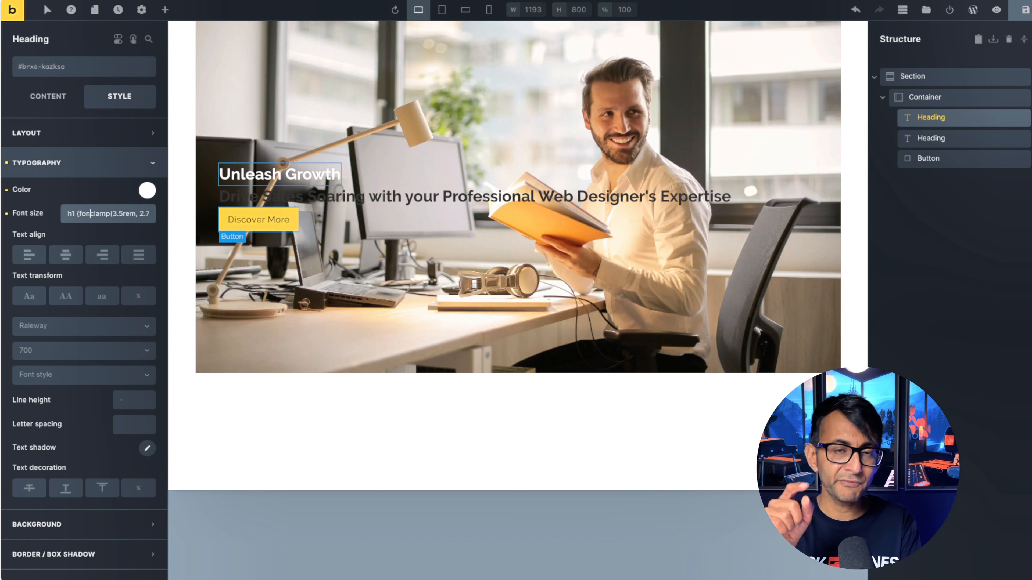
key("BackSpace")
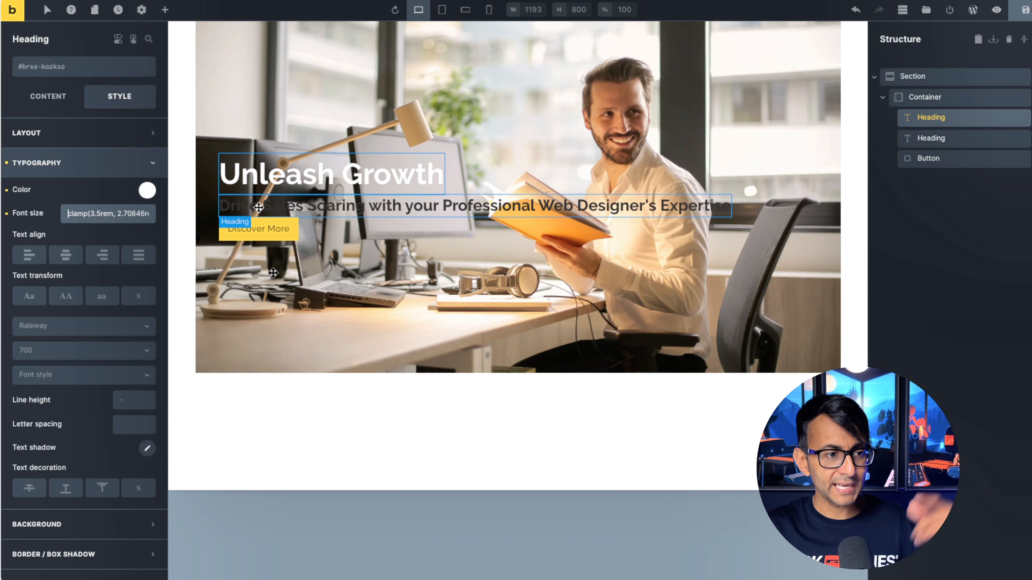
Step: Preview the heading size at mobile portrait, tablet portrait and mobile landscape, and return to the desktop view
left_click(489, 10)
left_click(440, 11)
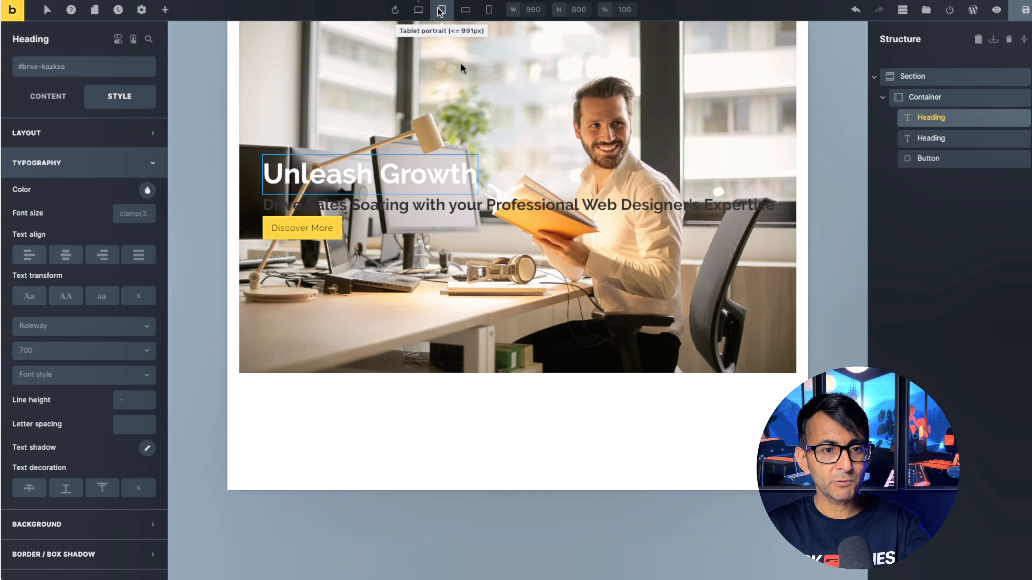
left_click(465, 9)
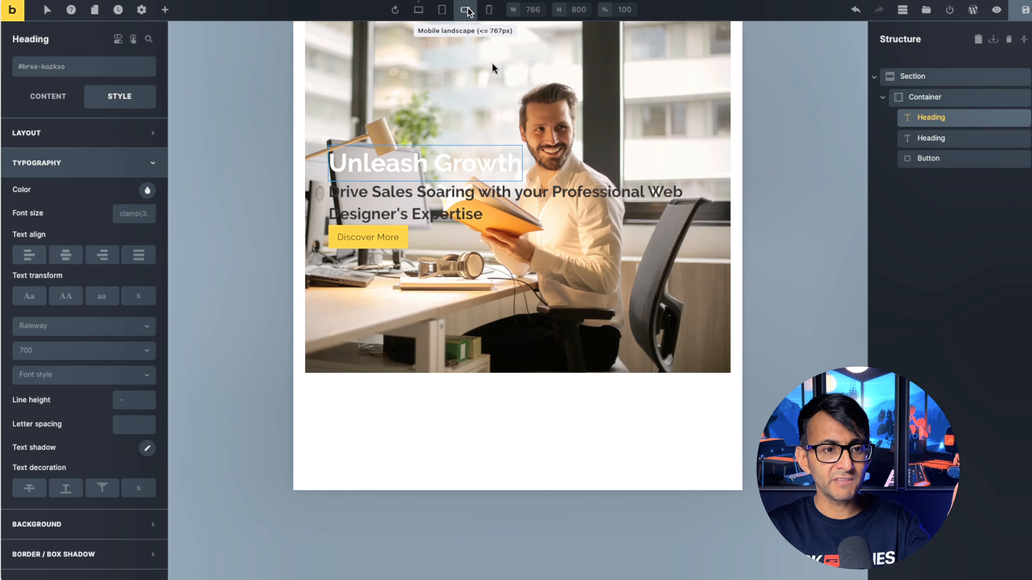
left_click(419, 10)
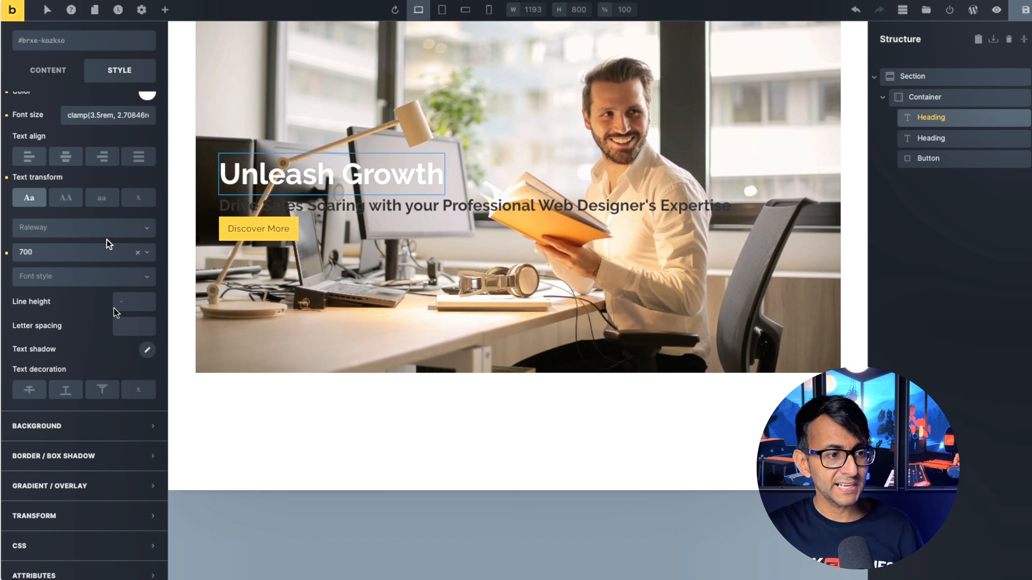
Step: Open the Unleash Growth heading's line height, check the text at mobile portrait, and return to the desktop view
left_click(132, 300)
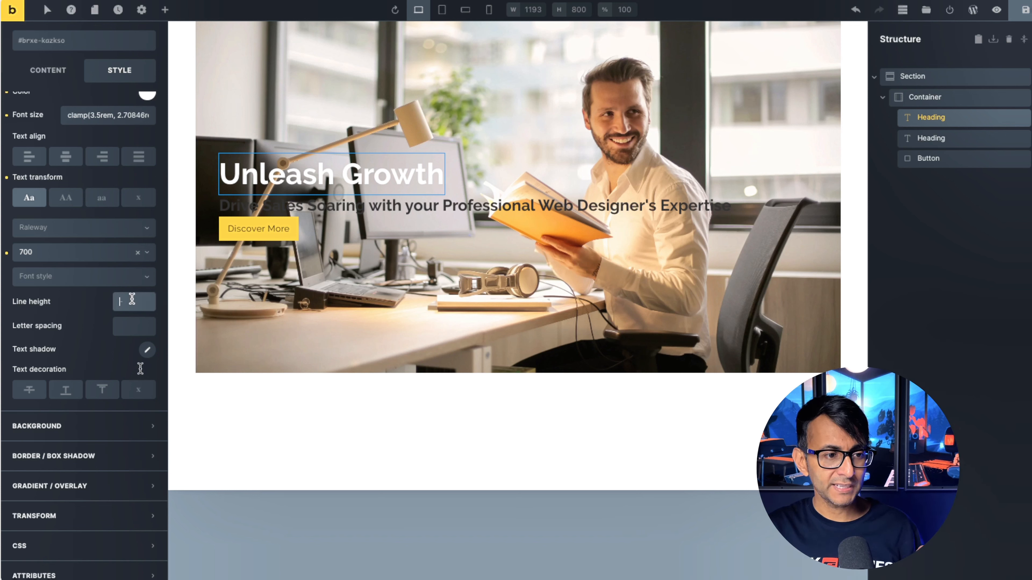
left_click(489, 9)
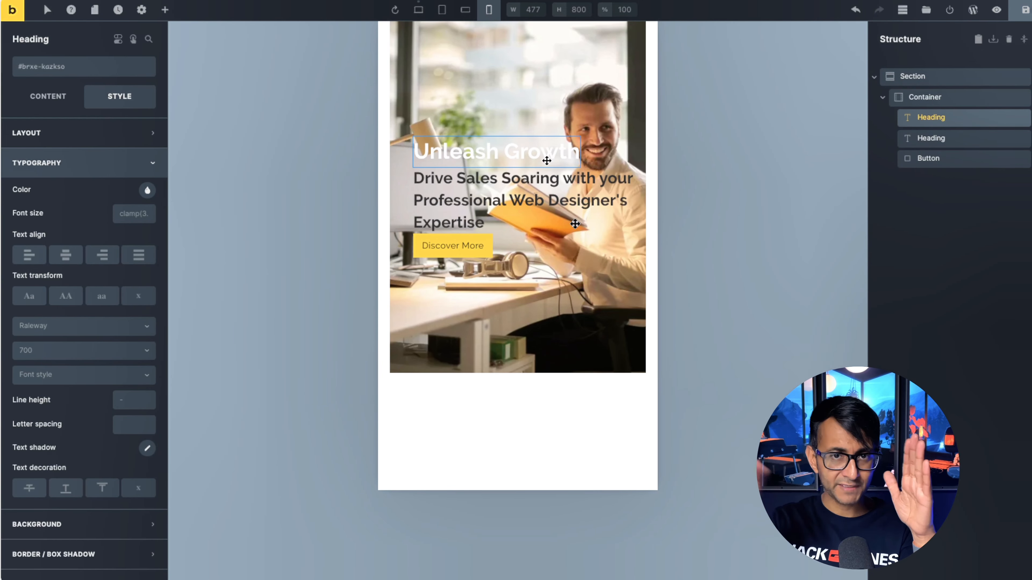
left_click(419, 11)
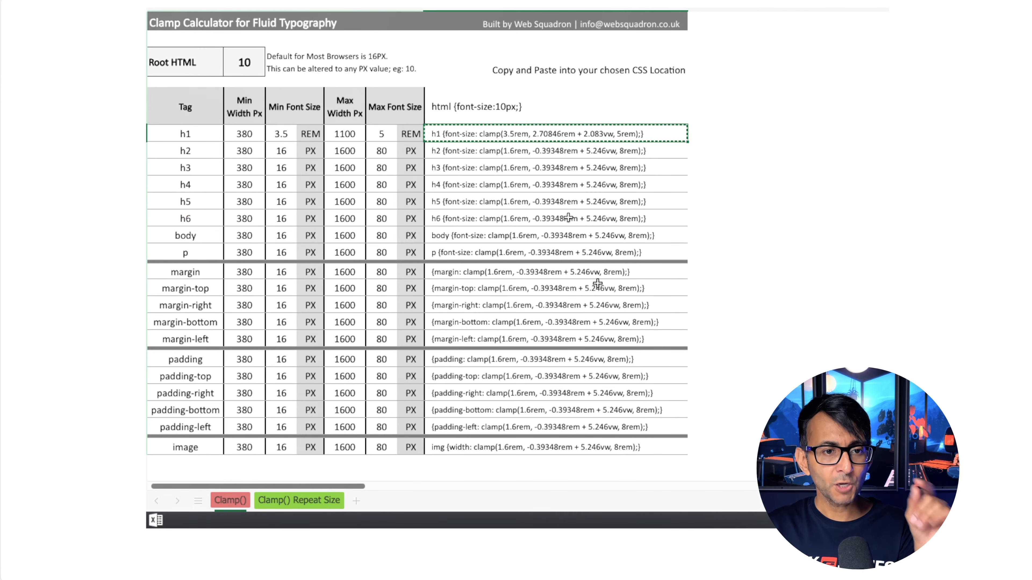
Step: In the clamp calculator, set the h1 font sizes to 3.8 REM minimum and 5.3 REM maximum, and copy the resulting rule
left_click(281, 133)
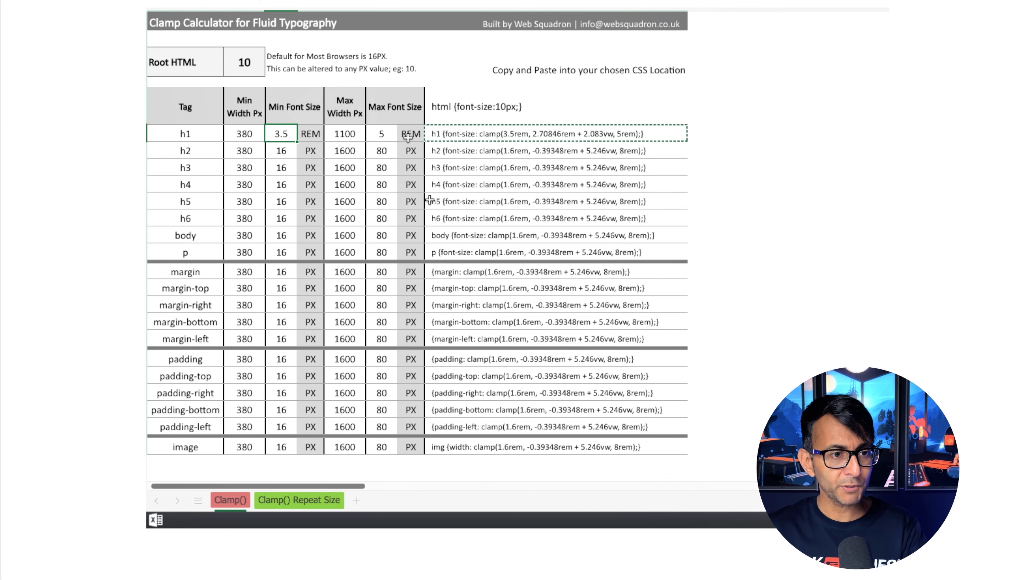
type("3")
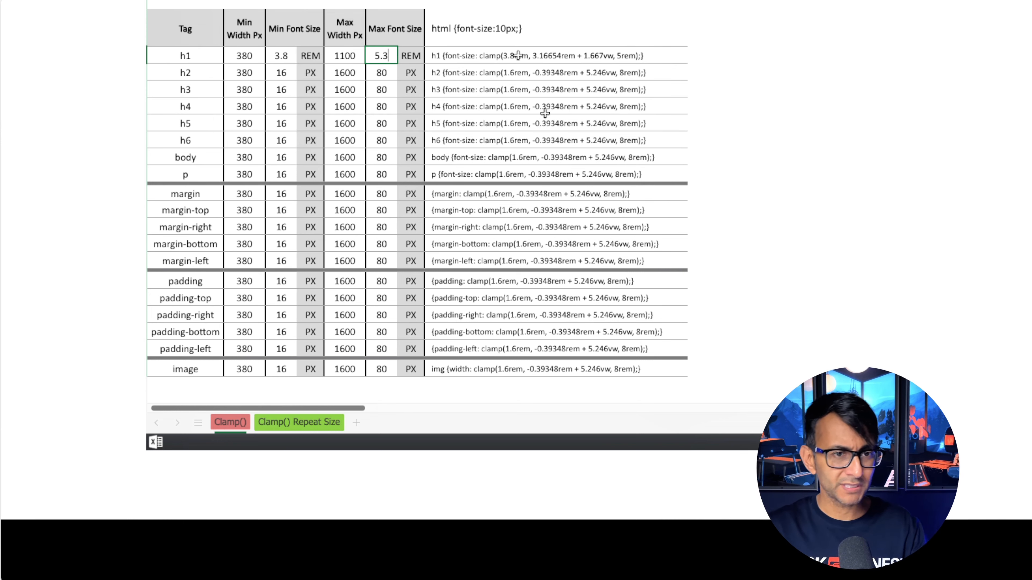
left_click(545, 54)
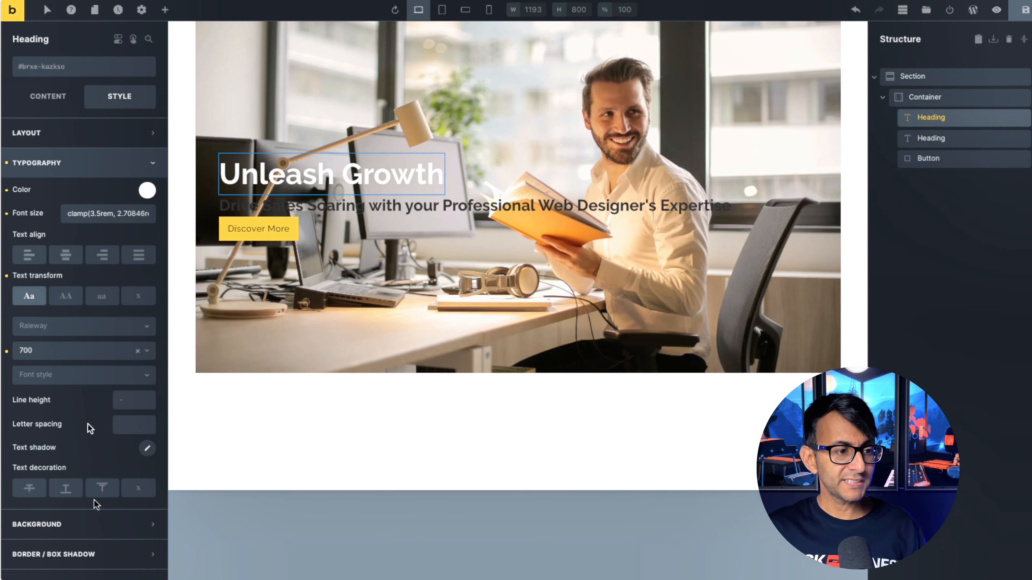
Step: Set the Unleash Growth heading's line height to the copied rule, trimmed to only its clamp() expression for 3.8rem to 5.3rem
left_click(132, 403)
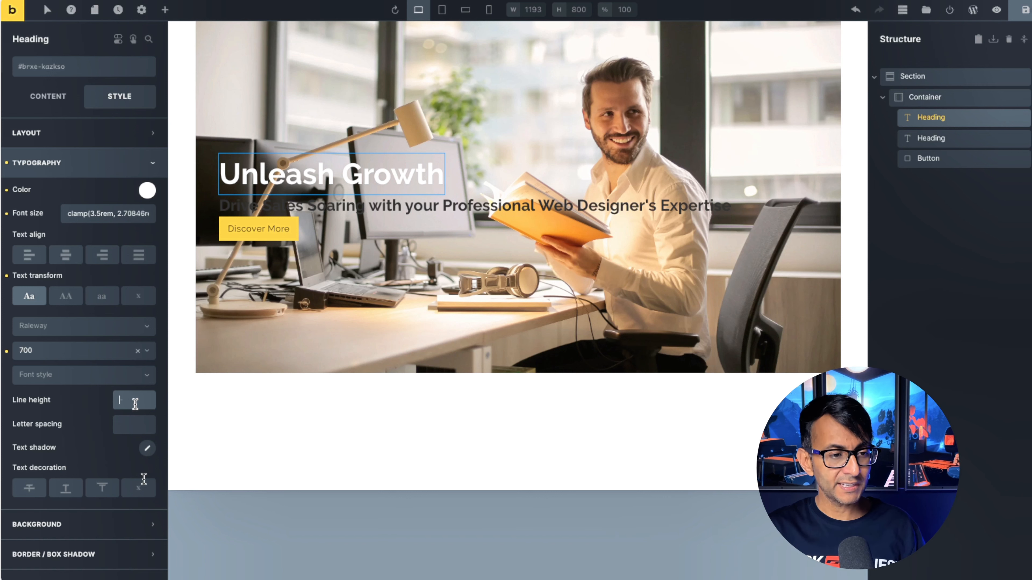
key("ctrl+v")
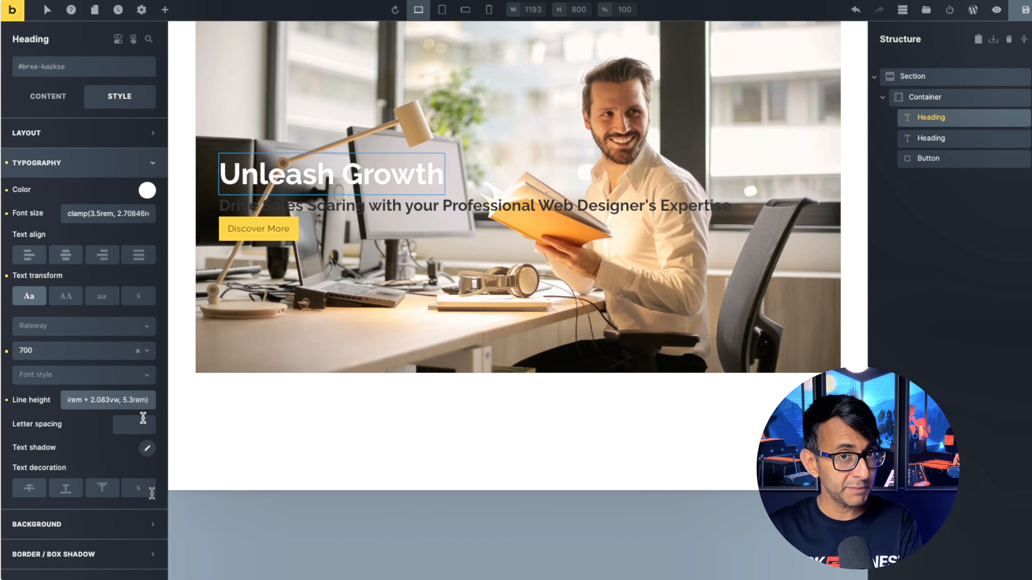
key("ctrl+a")
key("ctrl+v")
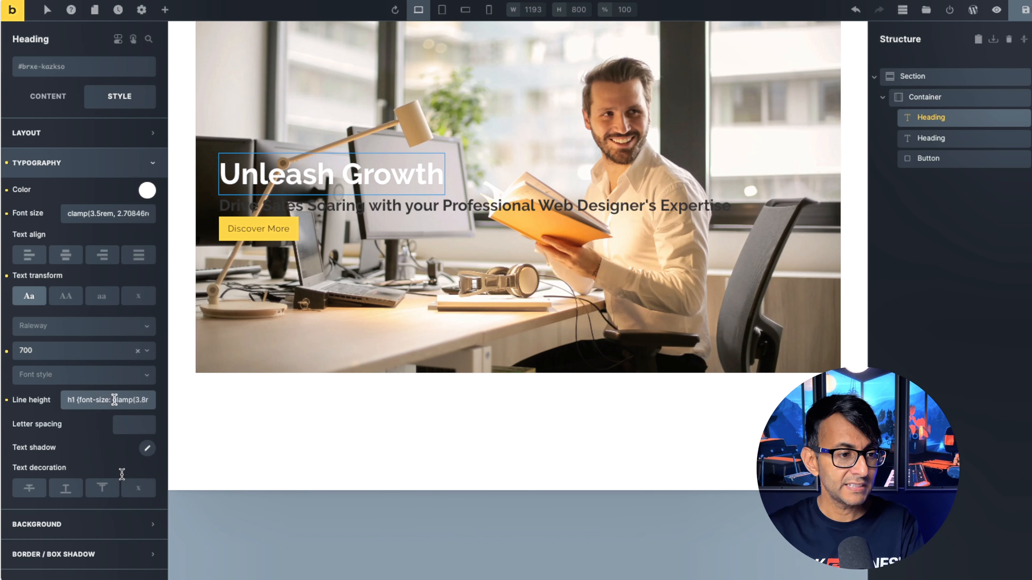
left_click_drag(114, 401, 68, 401)
key("BackSpace")
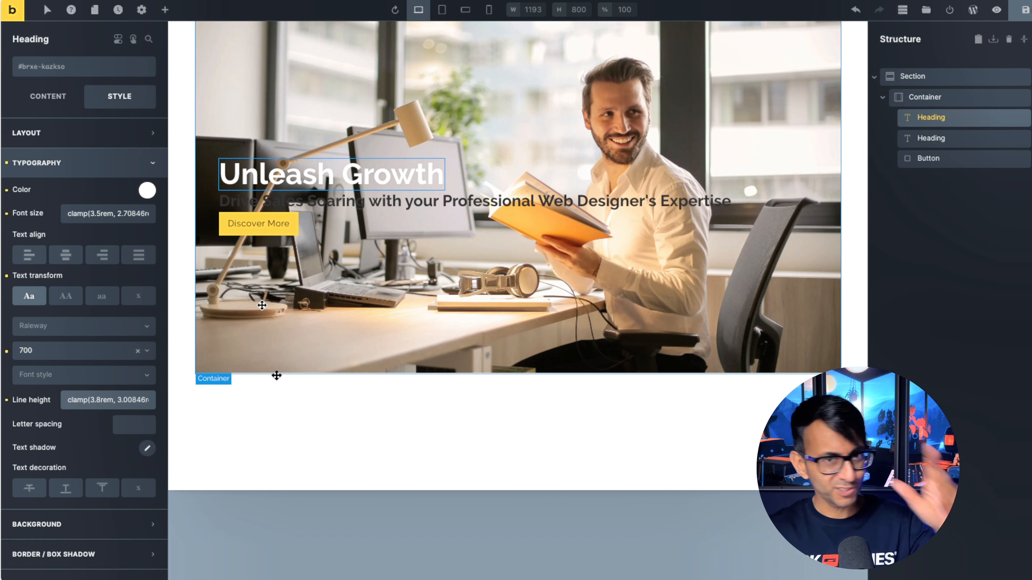
Step: Select the Drive Sales Soaring heading, and generate an h1 clamp rule from 2 REM to 3 REM in the calculator for it
left_click(961, 138)
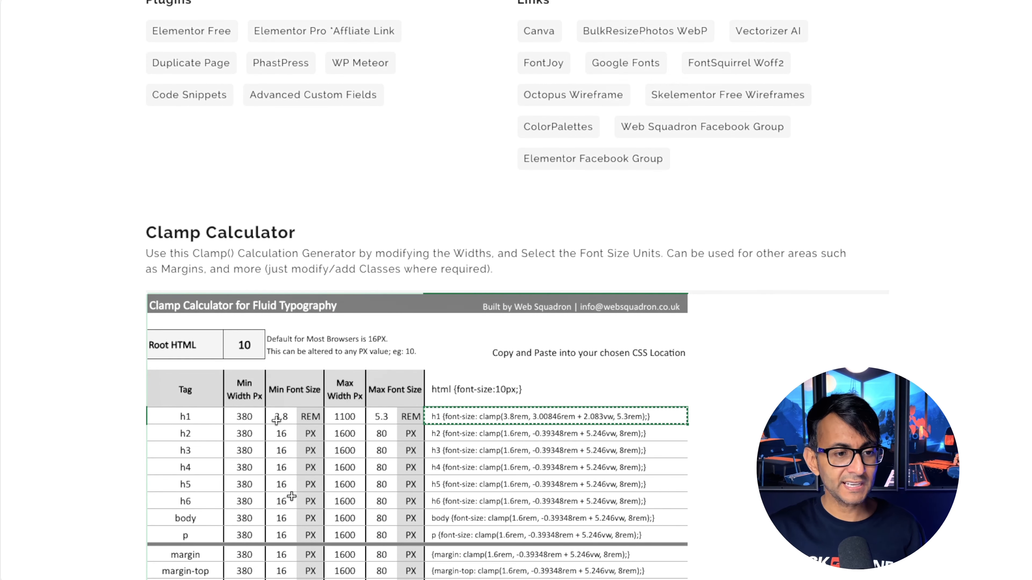
type("2")
left_click(388, 415)
type("3")
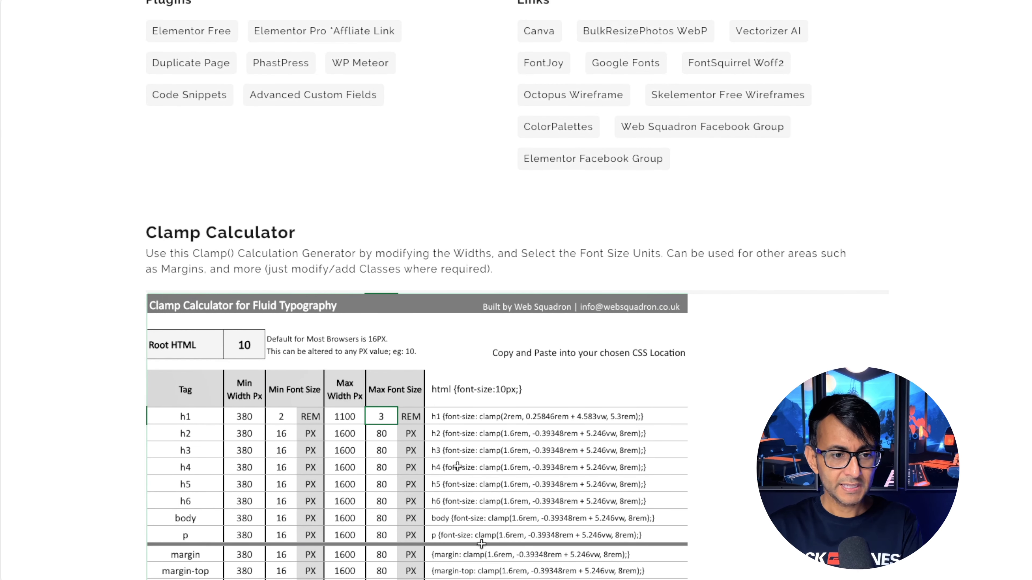
left_click(456, 467)
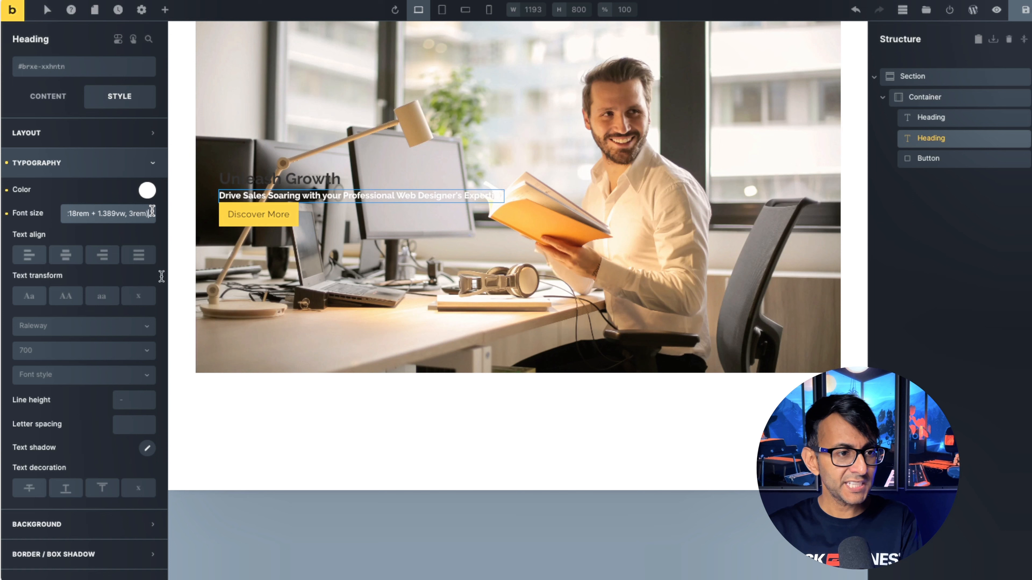
Step: Trim the Drive Sales Soaring heading's pasted font size to only the clamp() expression for 2rem to 3rem
left_click_drag(152, 212, 49, 214)
left_click(97, 214)
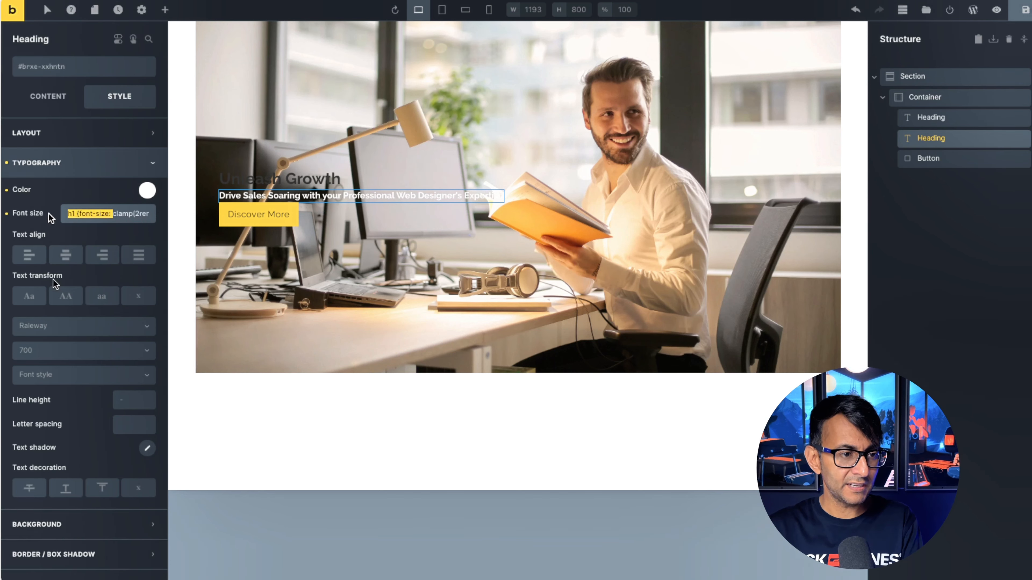
key("BackSpace")
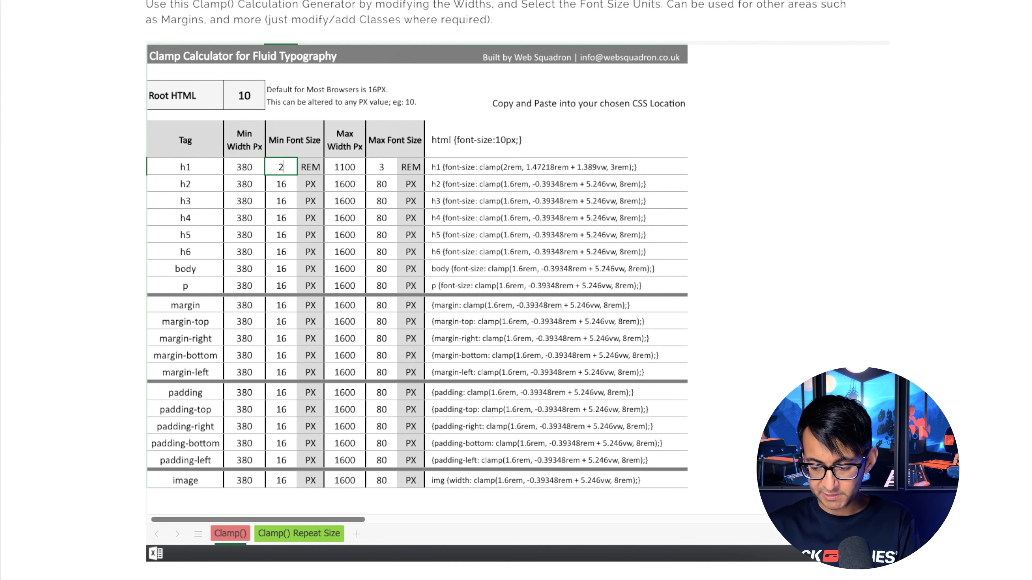
Step: Generate a clamp rule from 2.3 to 3.3 REM and set the Drive Sales Soaring heading's line height to clamp(2.3rem, 1.77218rem + 1.389vw, 3.3rem)
type(".3")
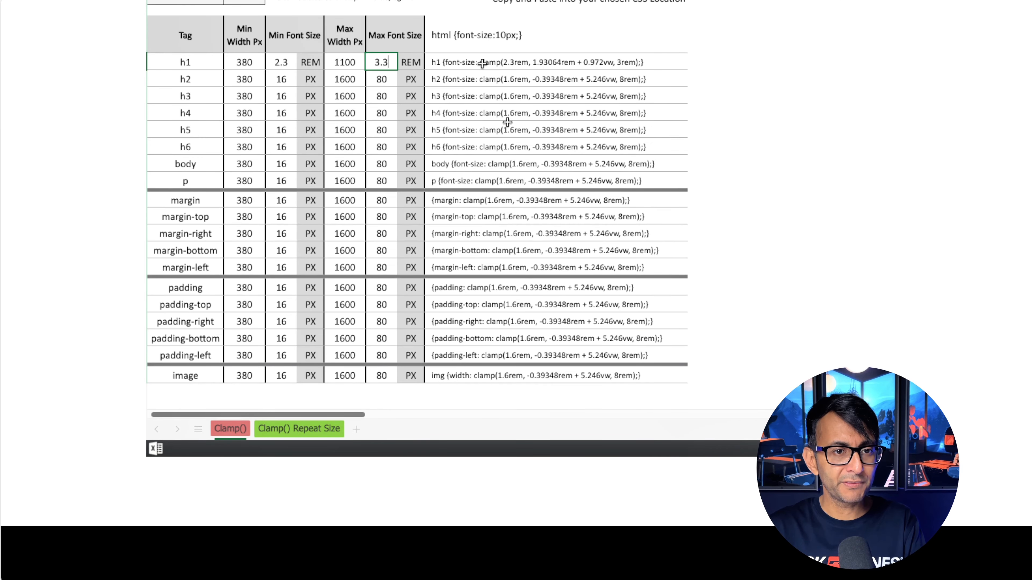
left_click(484, 62)
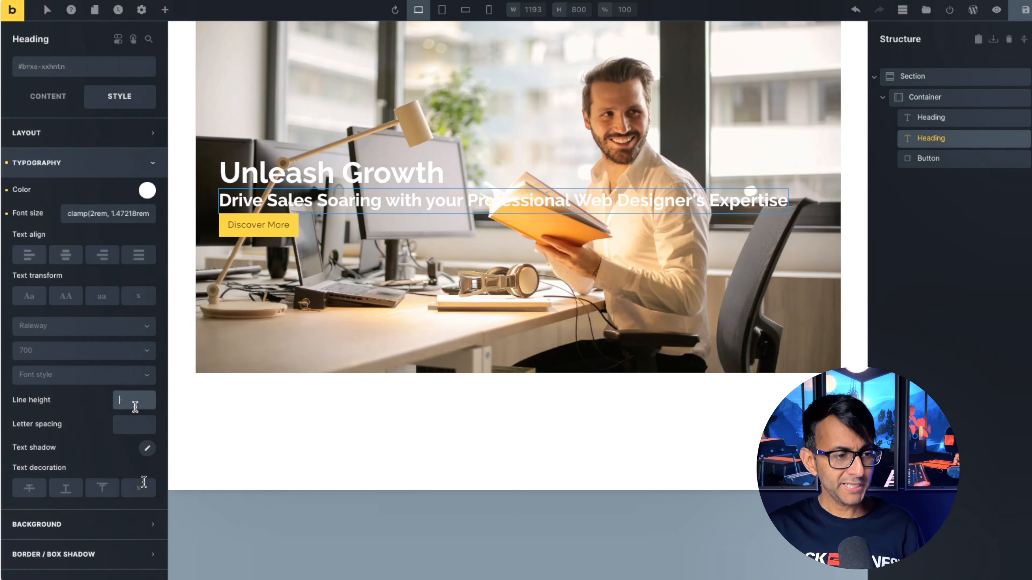
left_click(130, 400)
type("clamp(2.3rem, 1.77218rem + 1.389vw, 3.3rem)")
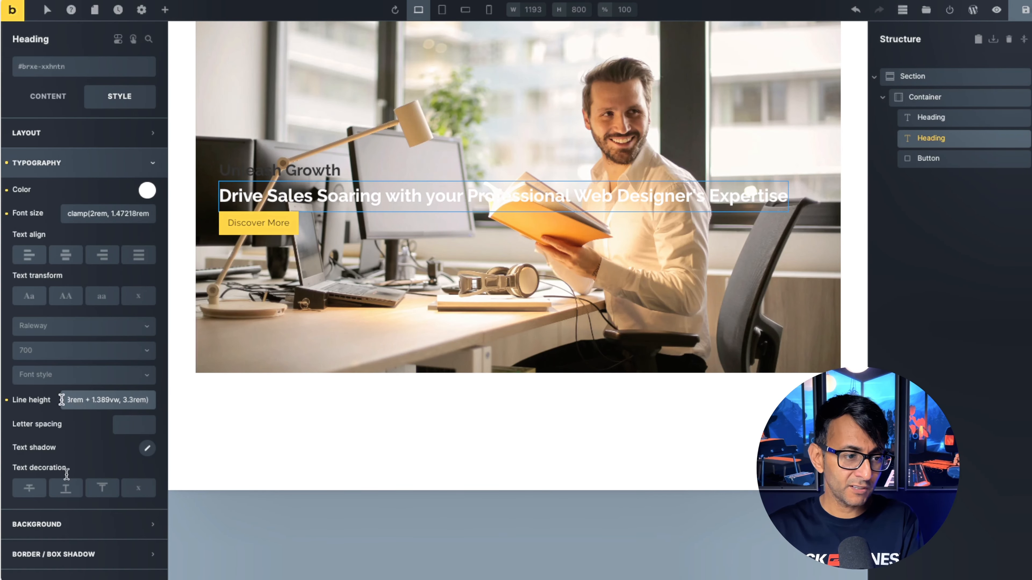
left_click_drag(65, 399, 54, 400)
left_click(91, 400)
left_click_drag(116, 401, 37, 403)
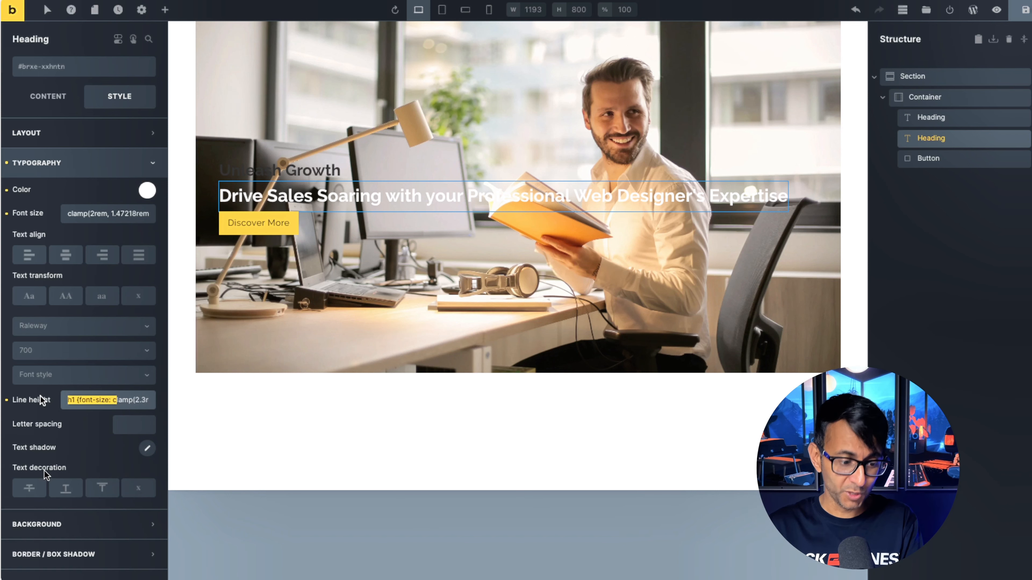
key("BackSpace")
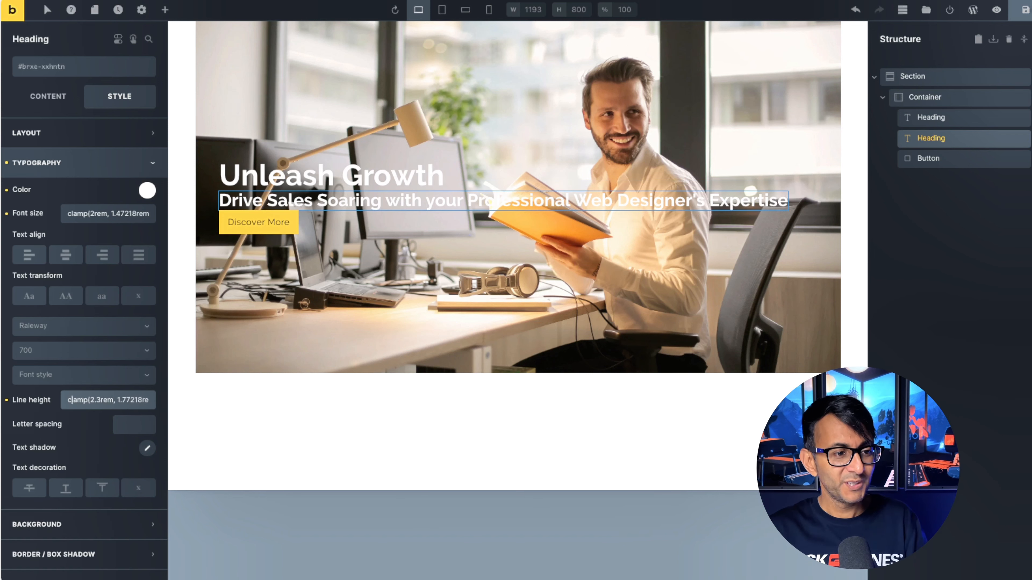
Step: Set the Discover More button's font size to 1.8rem in the desktop view, checking the hero at mobile portrait before and after
left_click(489, 11)
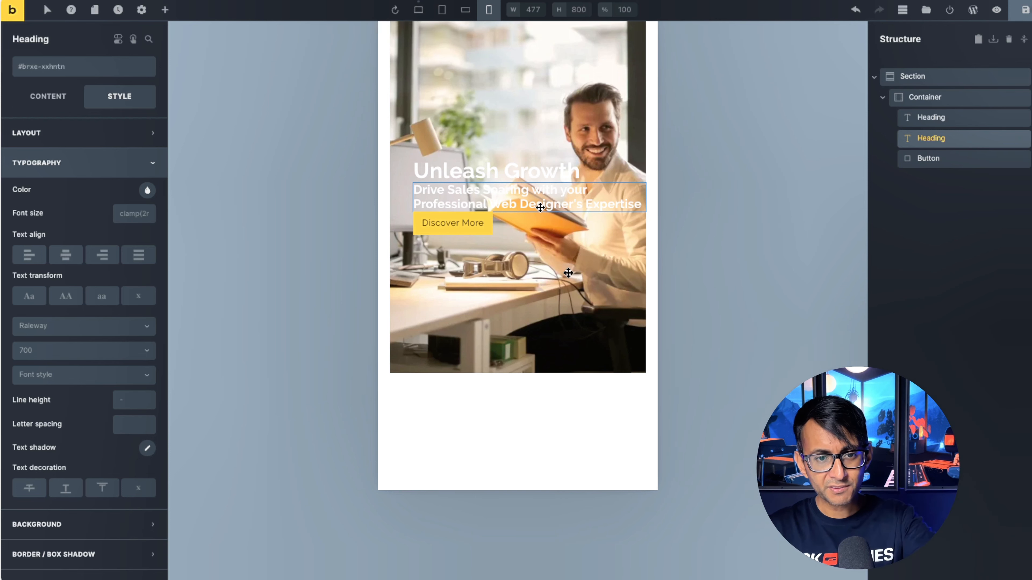
left_click(417, 10)
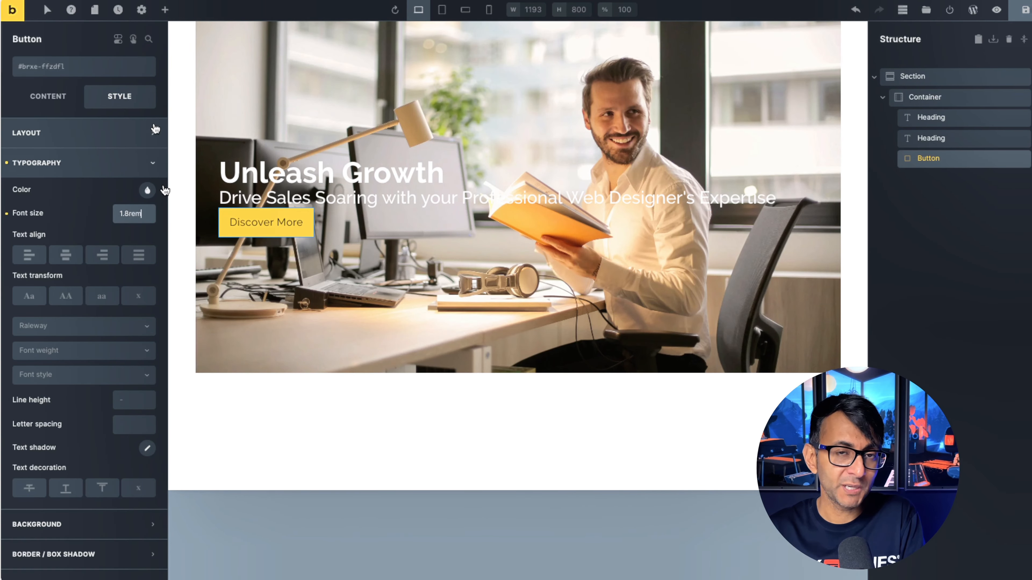
left_click(487, 10)
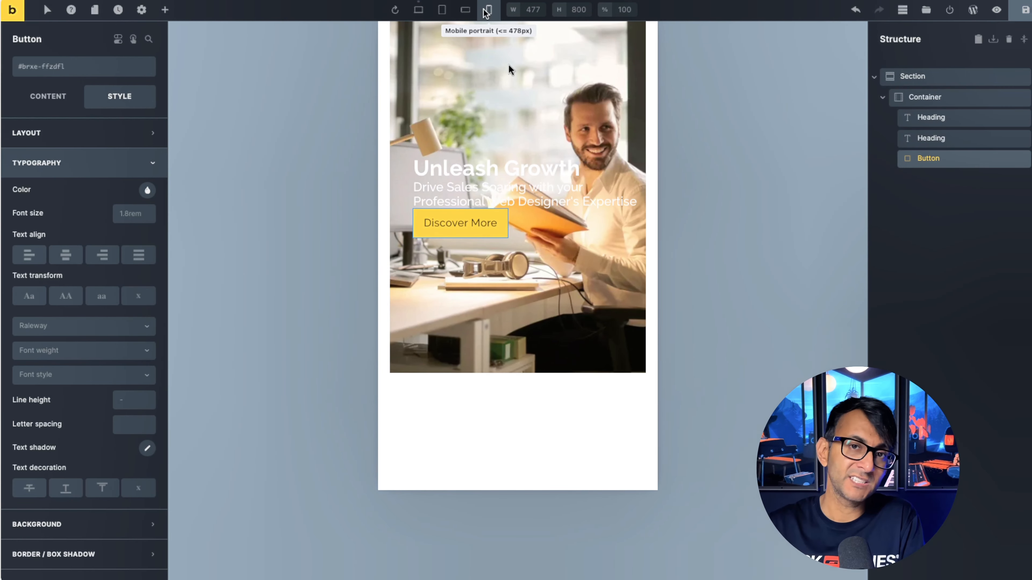
Step: In the desktop view, set the hero container's row gap to 20 and its right padding to 55%
left_click(418, 10)
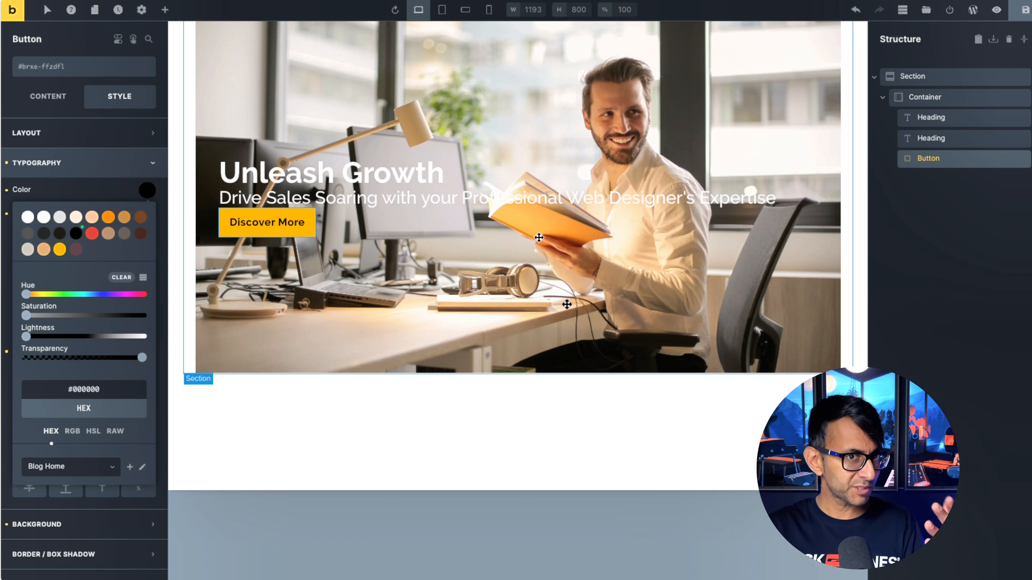
left_click(945, 96)
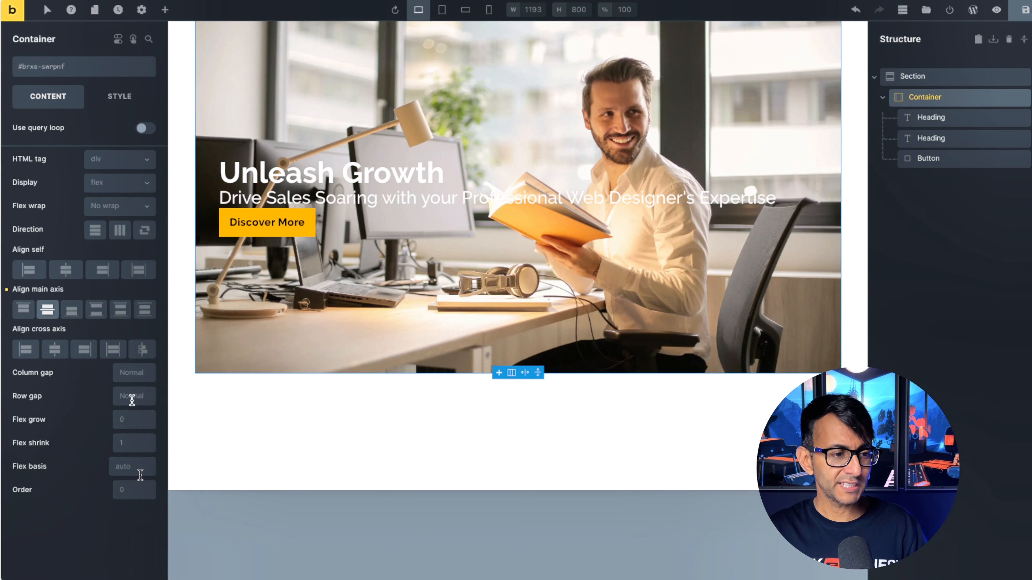
left_click(132, 398)
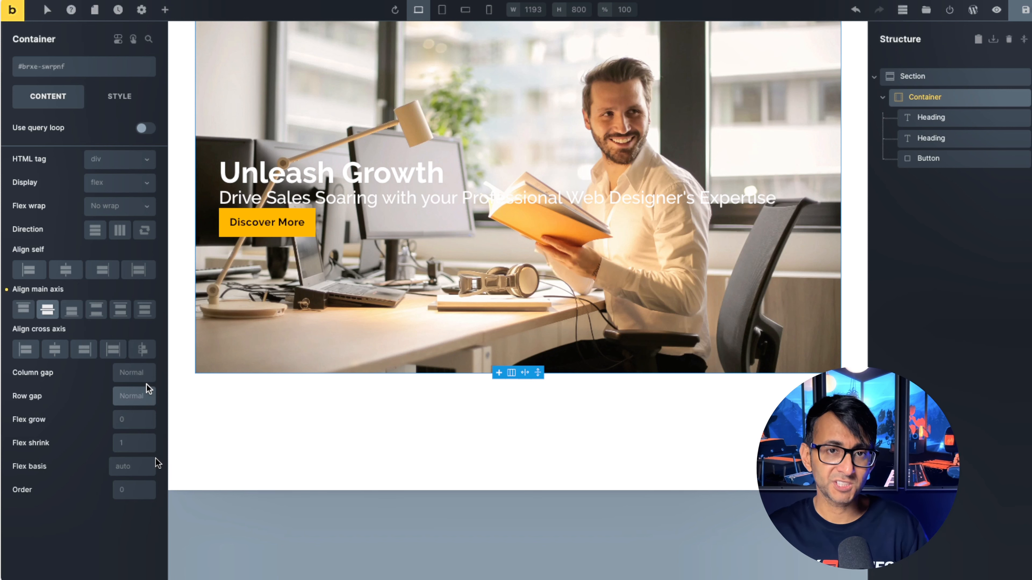
type("20")
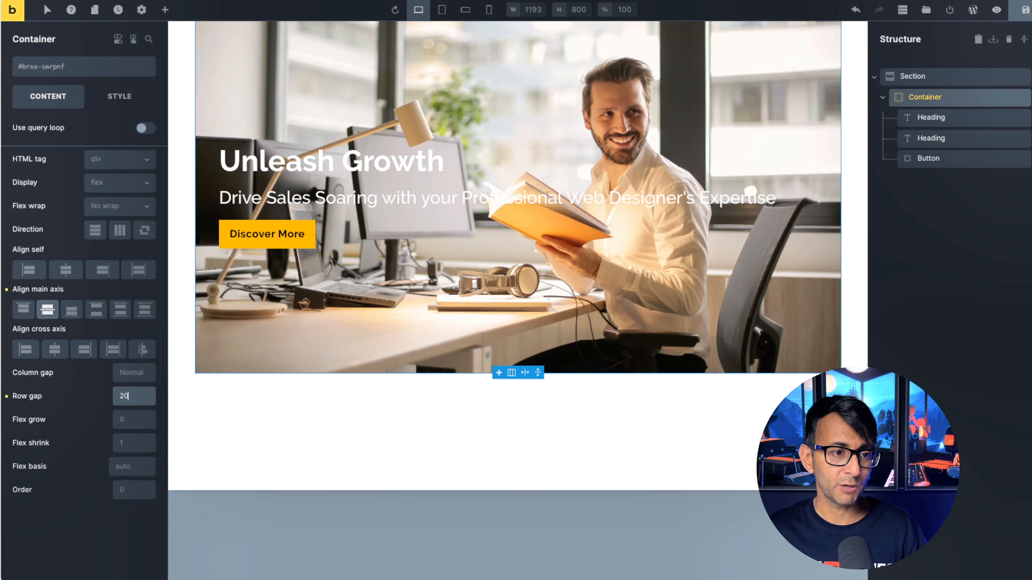
key("BackSpace")
key("BackSpace")
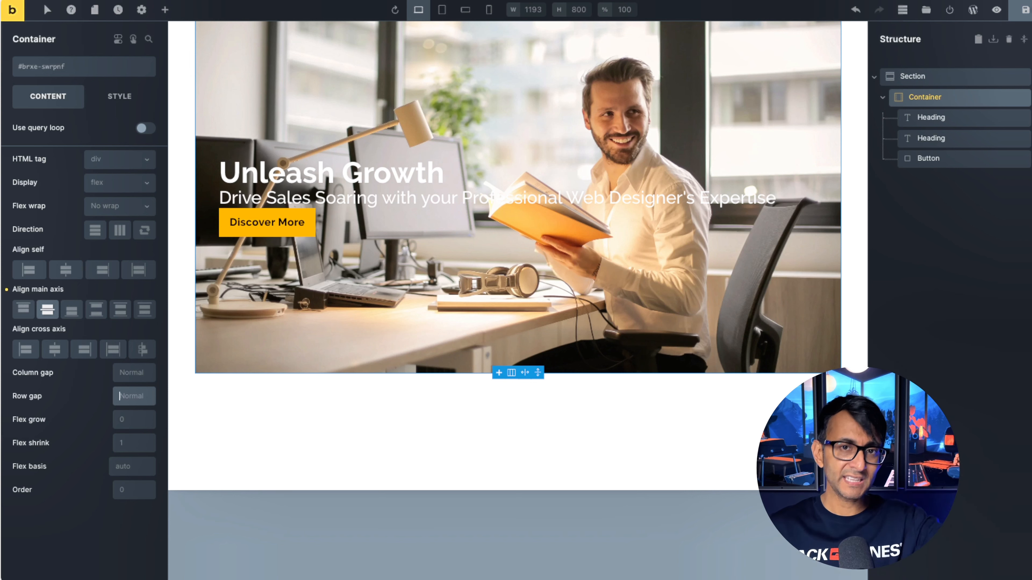
type("20")
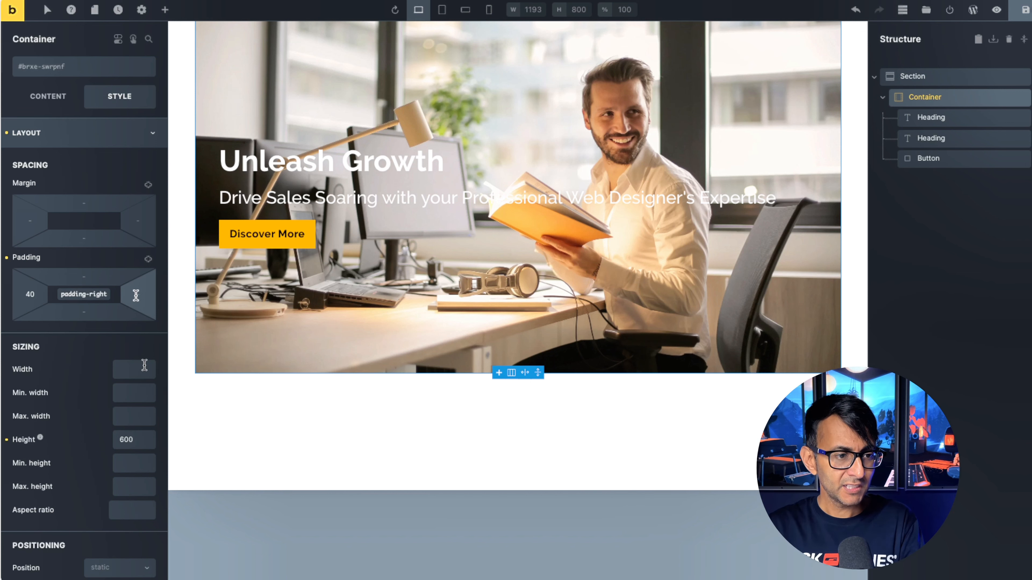
type("55%")
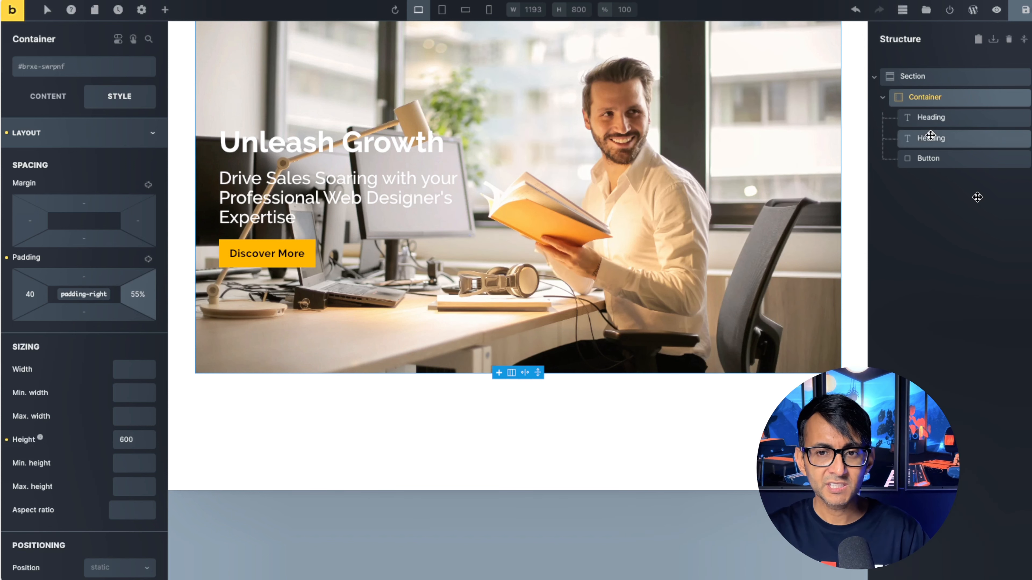
Step: Apply the hero container's gradient as an Overlay and set its angle to 90 degrees
left_click(140, 136)
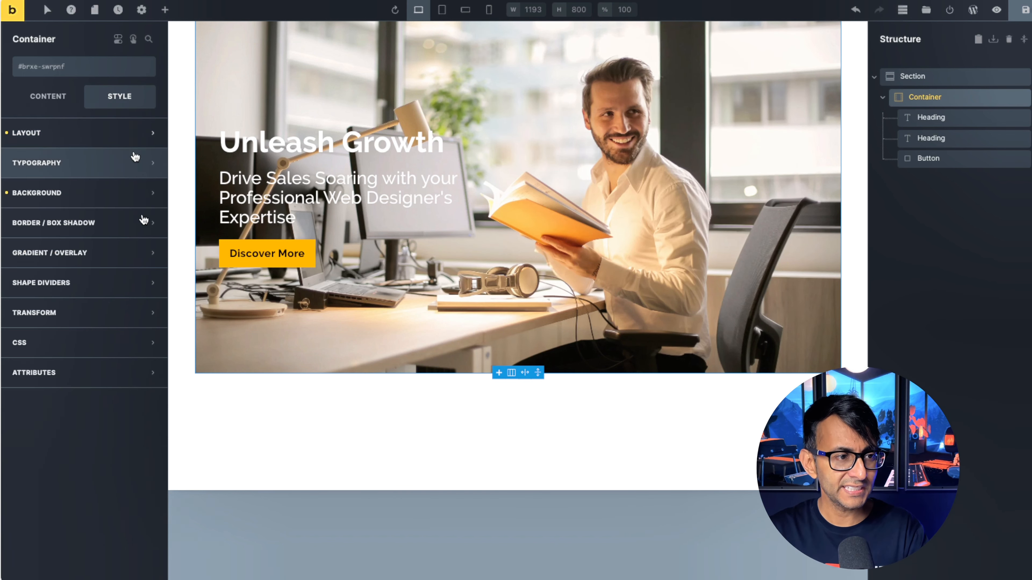
left_click(137, 192)
left_click(138, 193)
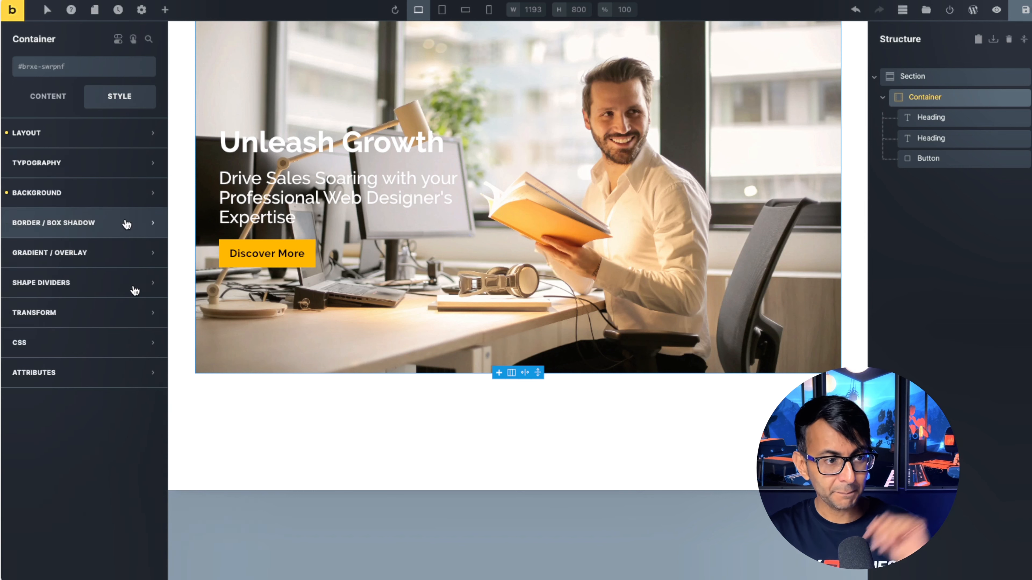
left_click(122, 250)
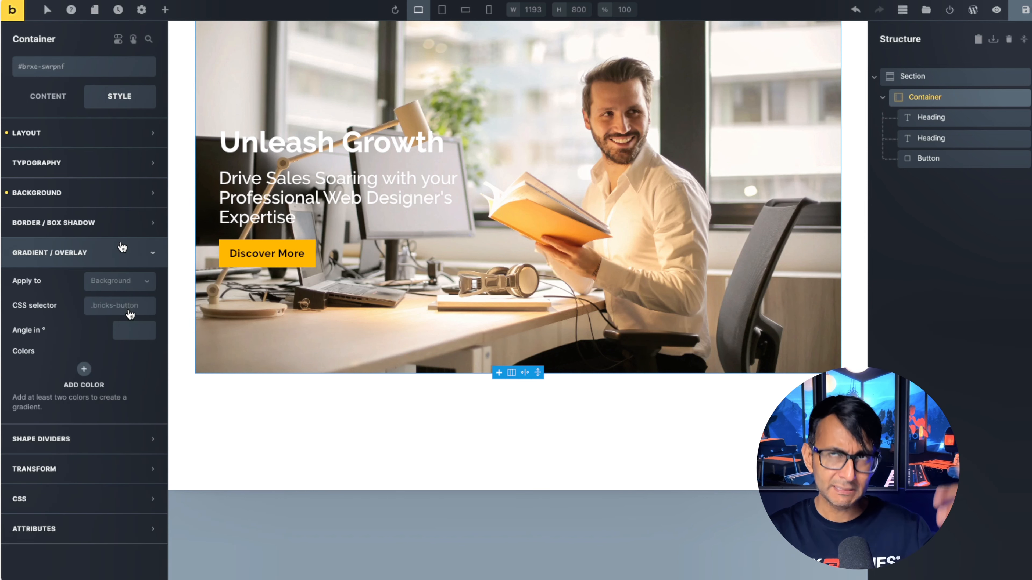
left_click(109, 282)
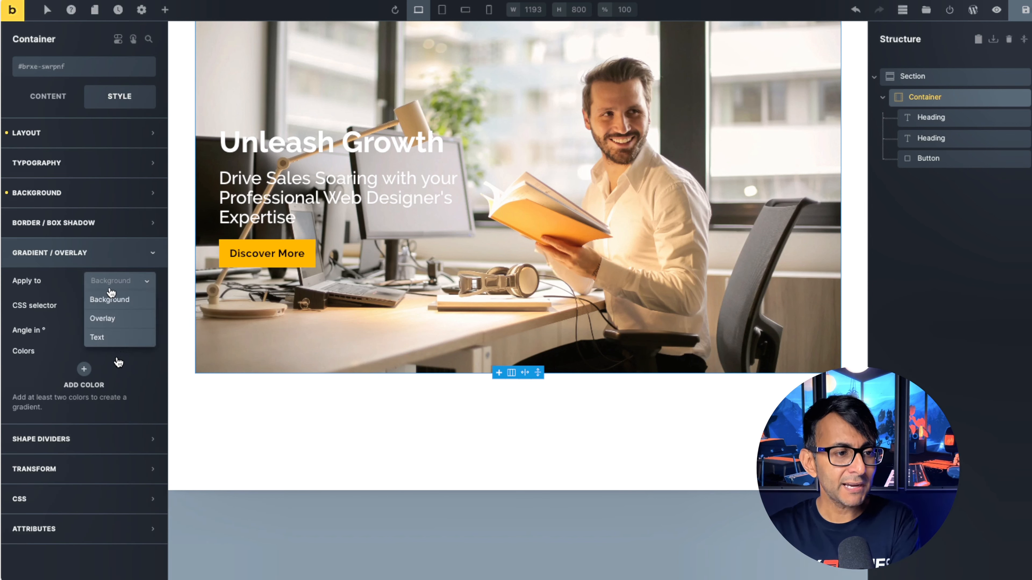
left_click(113, 319)
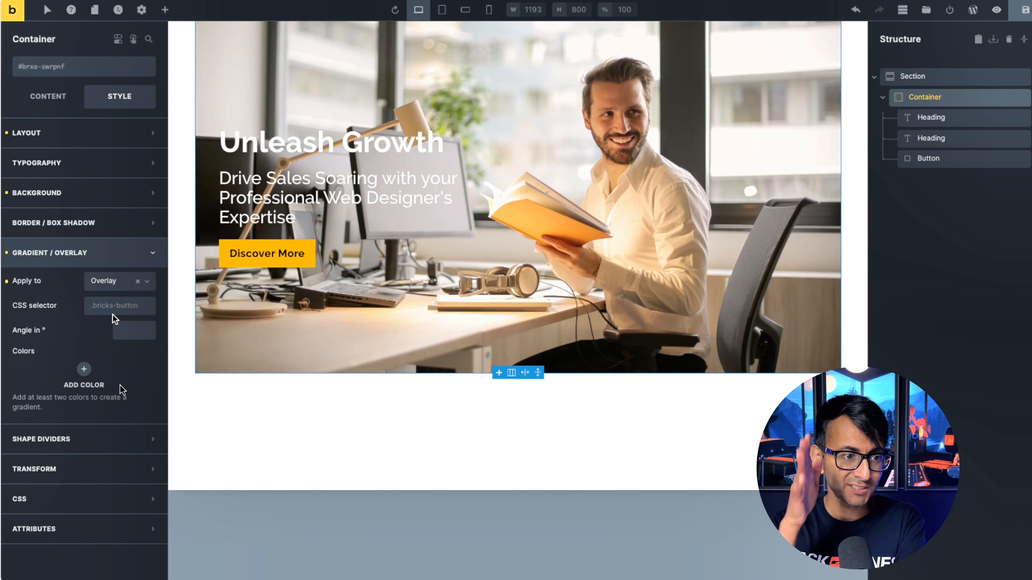
left_click(134, 282)
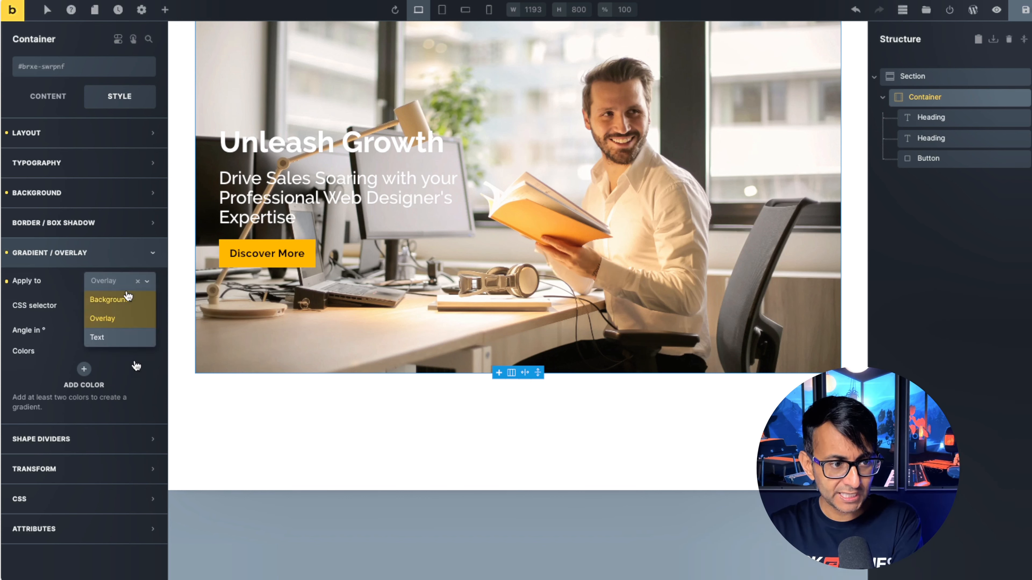
left_click(122, 296)
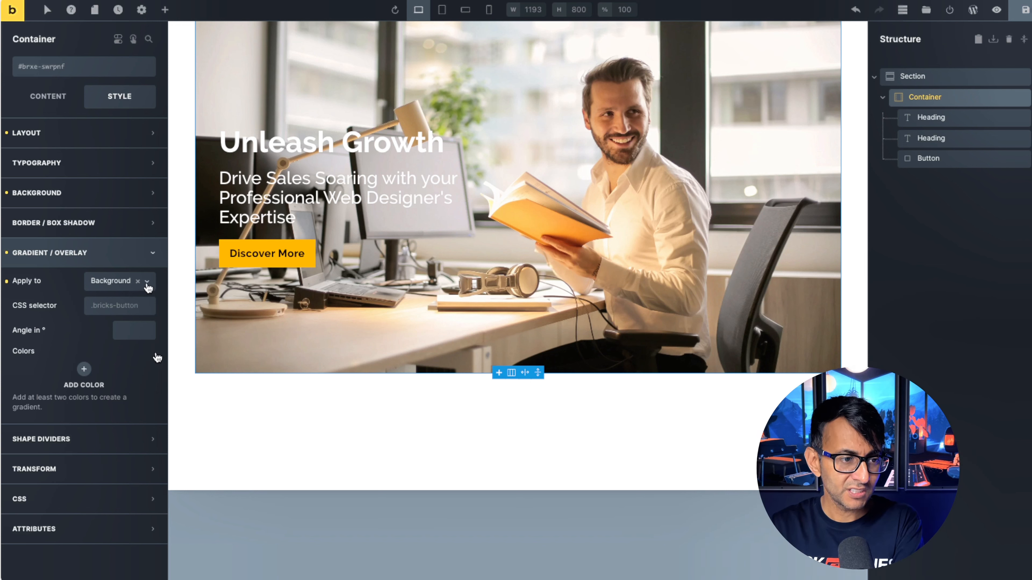
left_click(133, 287)
left_click(113, 320)
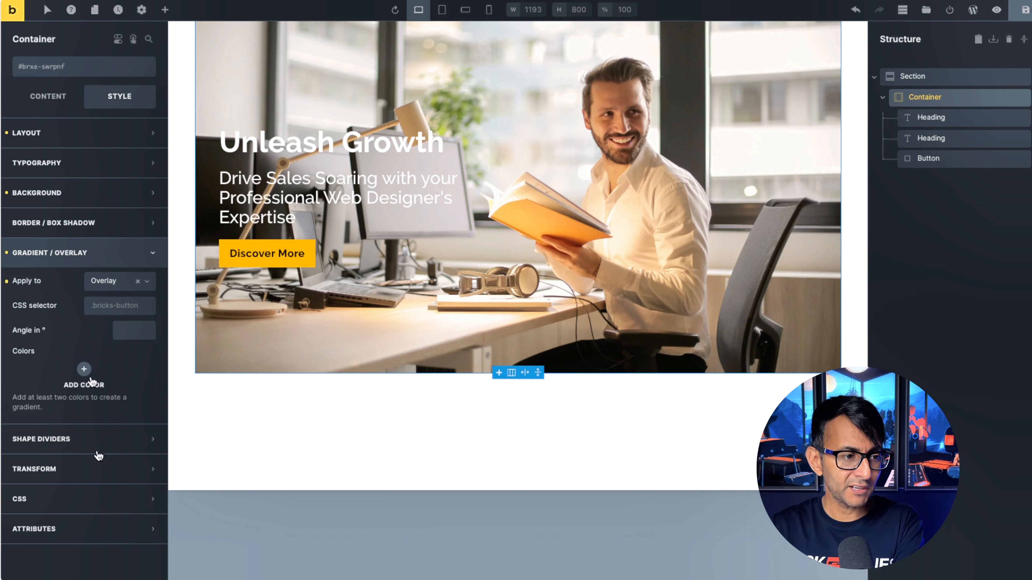
left_click(123, 330)
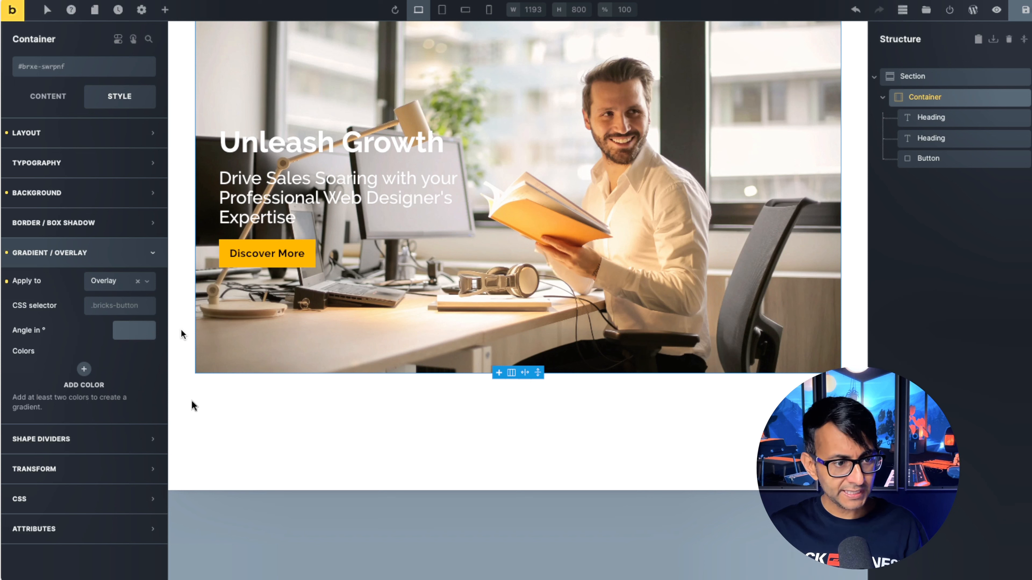
type("90")
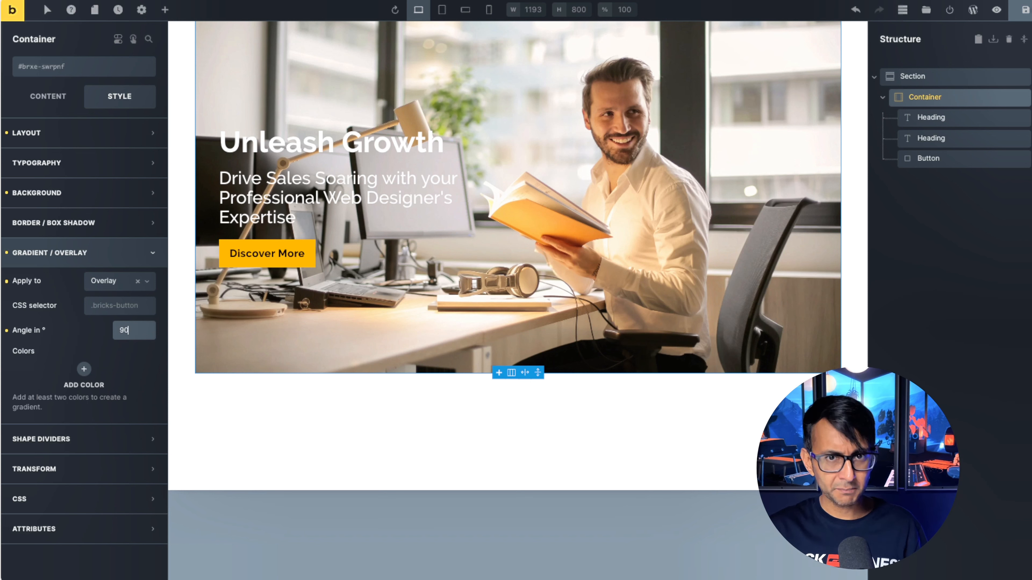
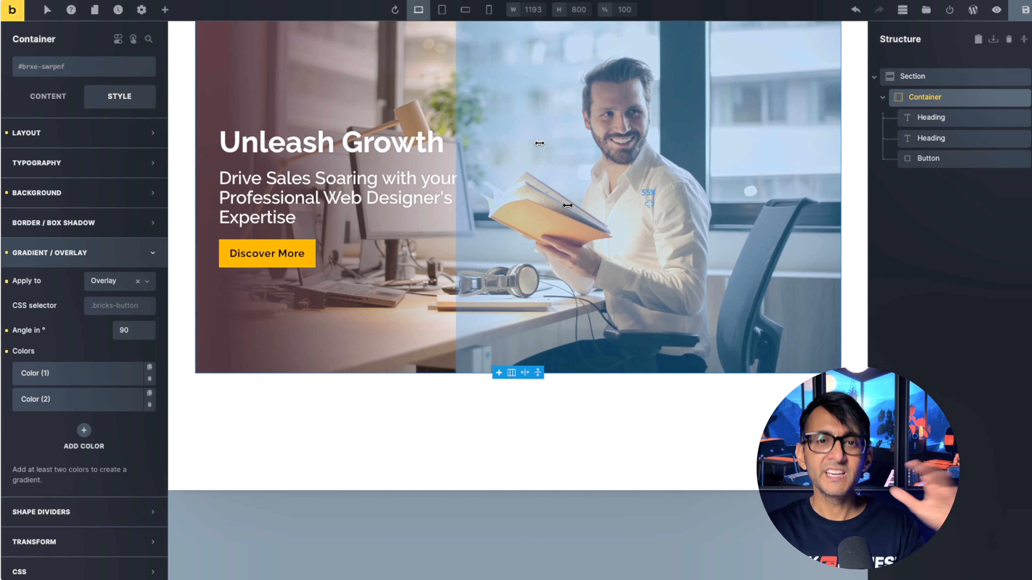
Step: Set the top and bottom padding of the hero section's .cons_section_1140 class to 30, and check the result at mobile portrait
left_click(743, 459)
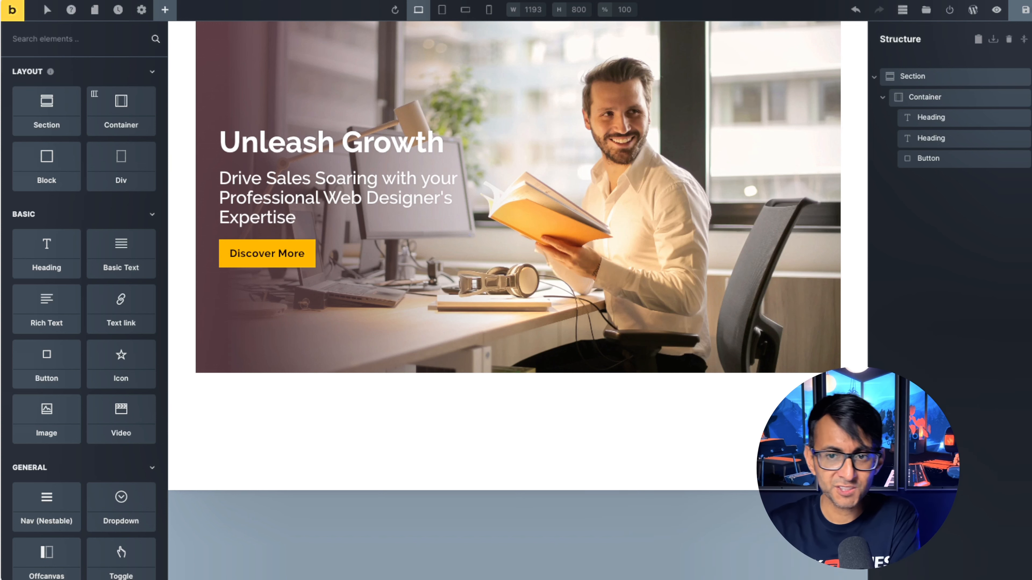
left_click(694, 121)
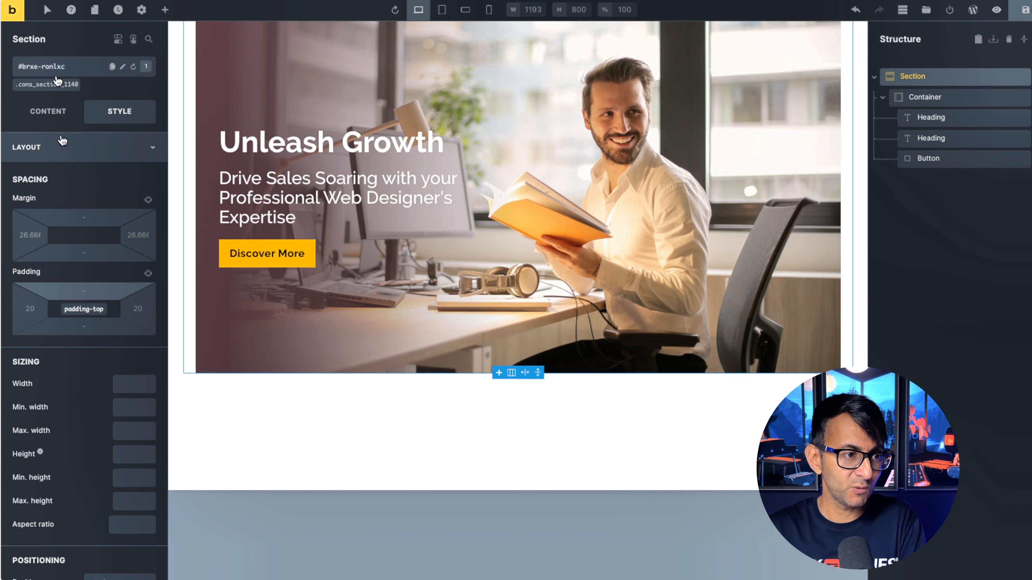
left_click(48, 84)
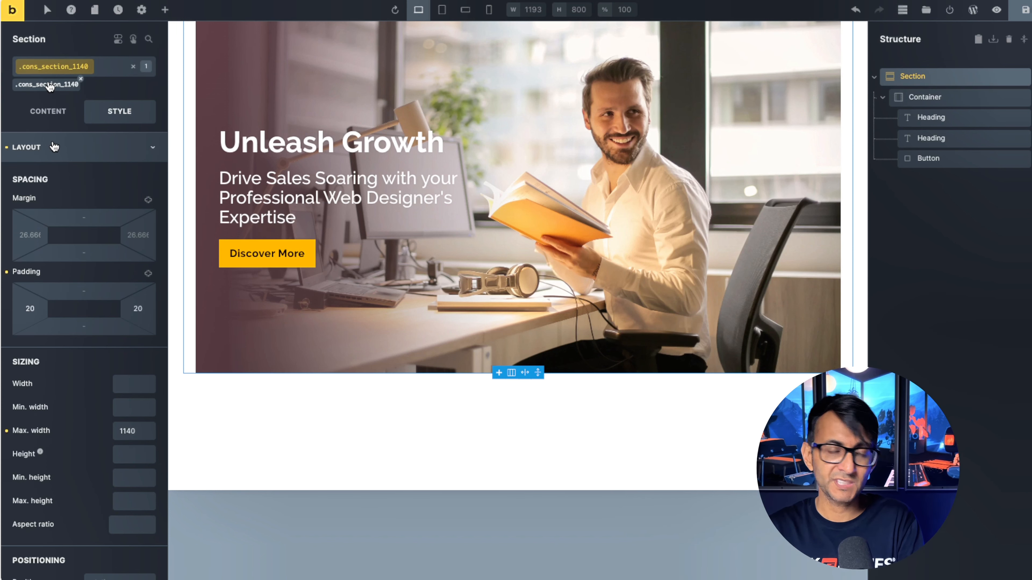
left_click(93, 290)
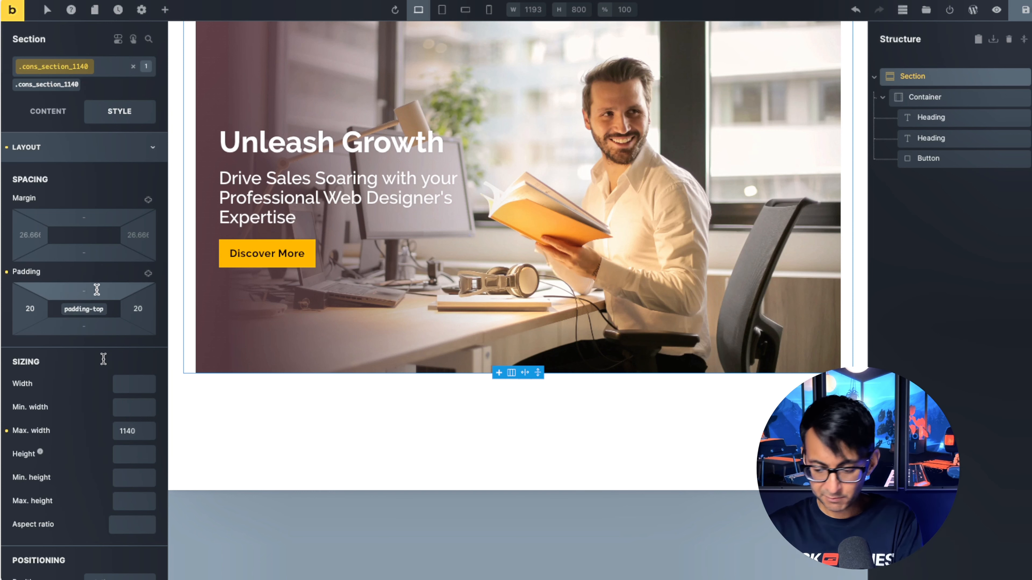
type("30")
left_click(89, 330)
type("30")
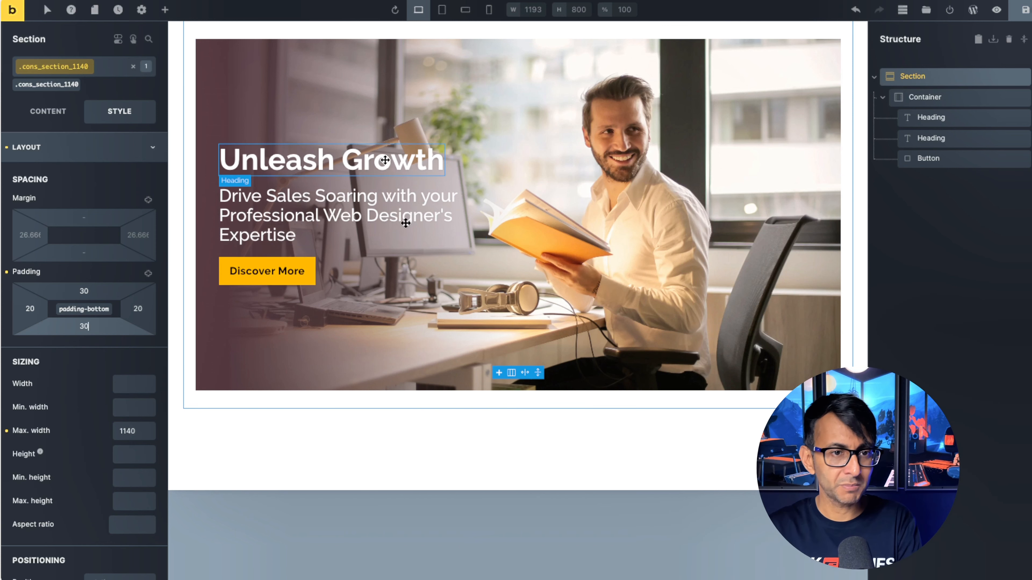
left_click(489, 10)
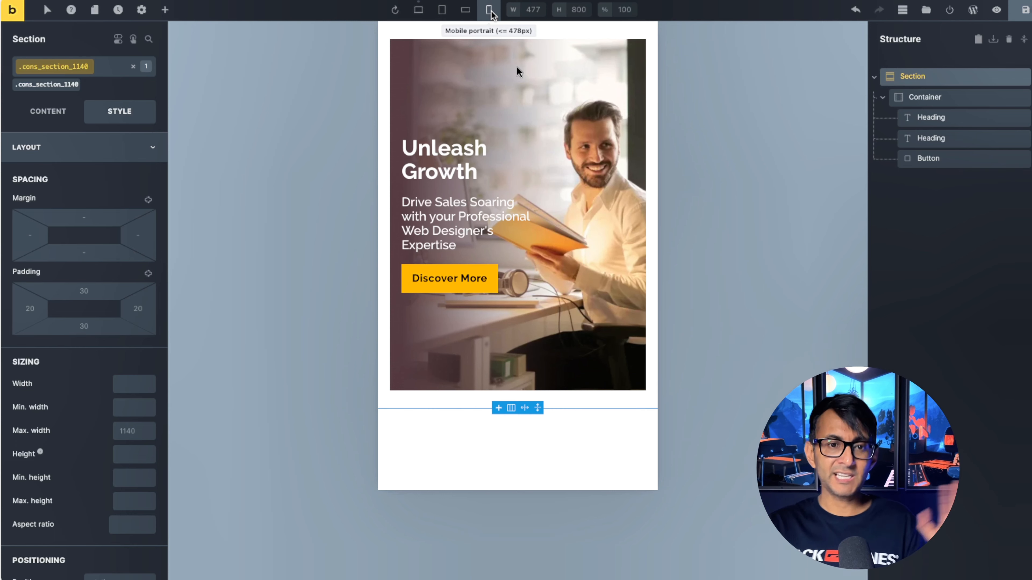
left_click(418, 10)
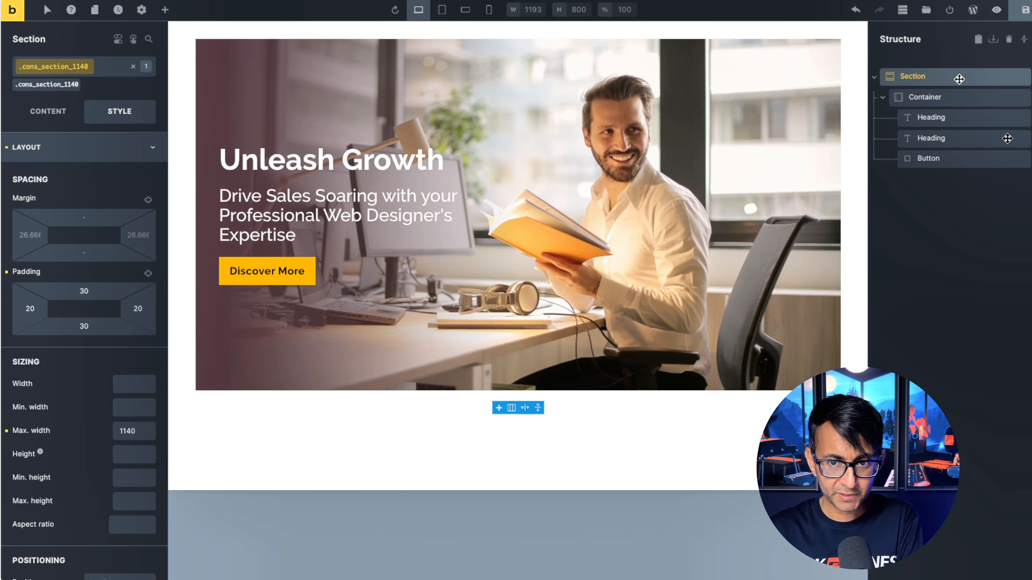
Step: Add a new section below the hero and assign it the .cons_section_1140 class
left_click(165, 10)
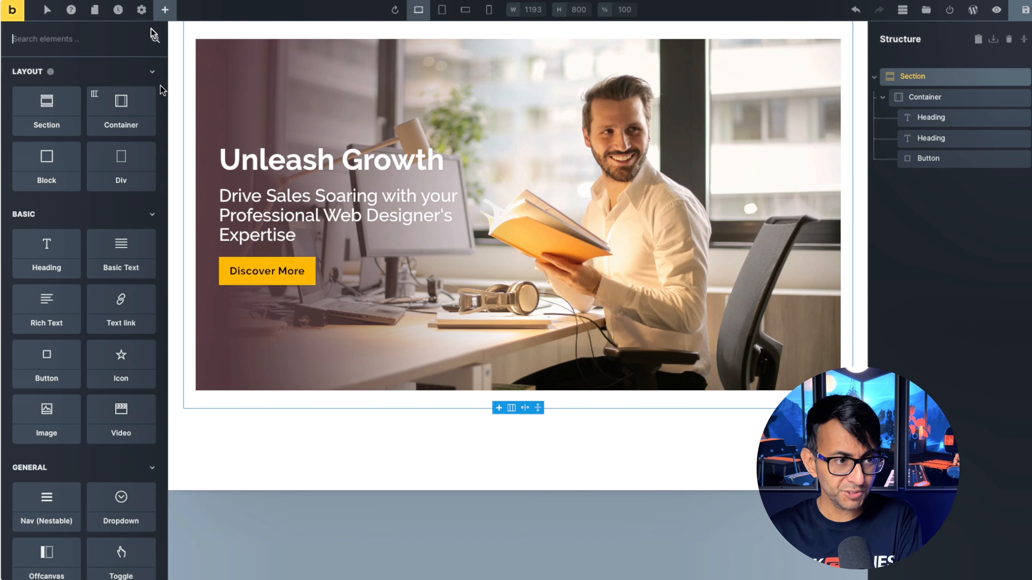
left_click(41, 108)
left_click(61, 66)
scroll(81, 374, "down", 1)
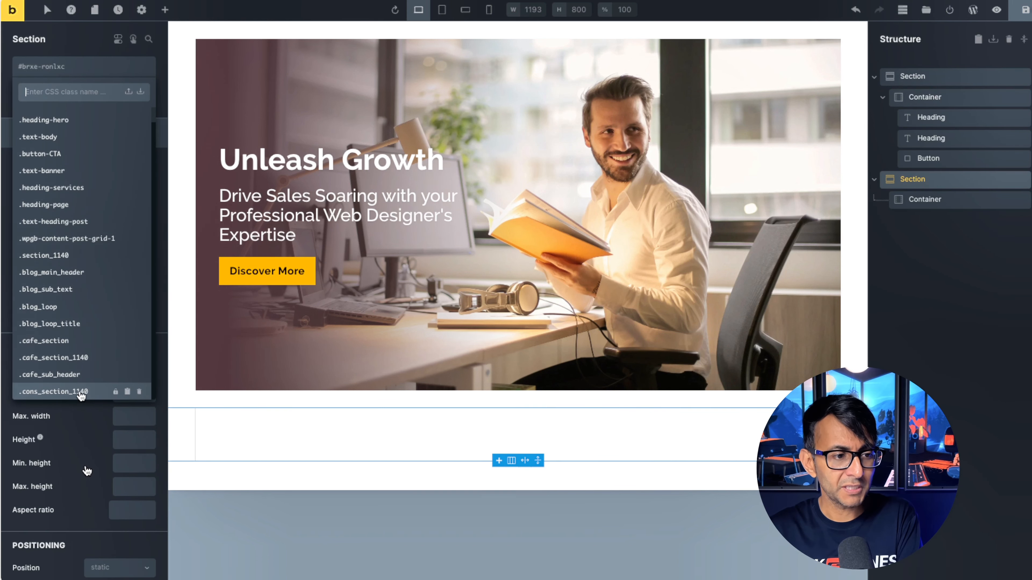
left_click(81, 392)
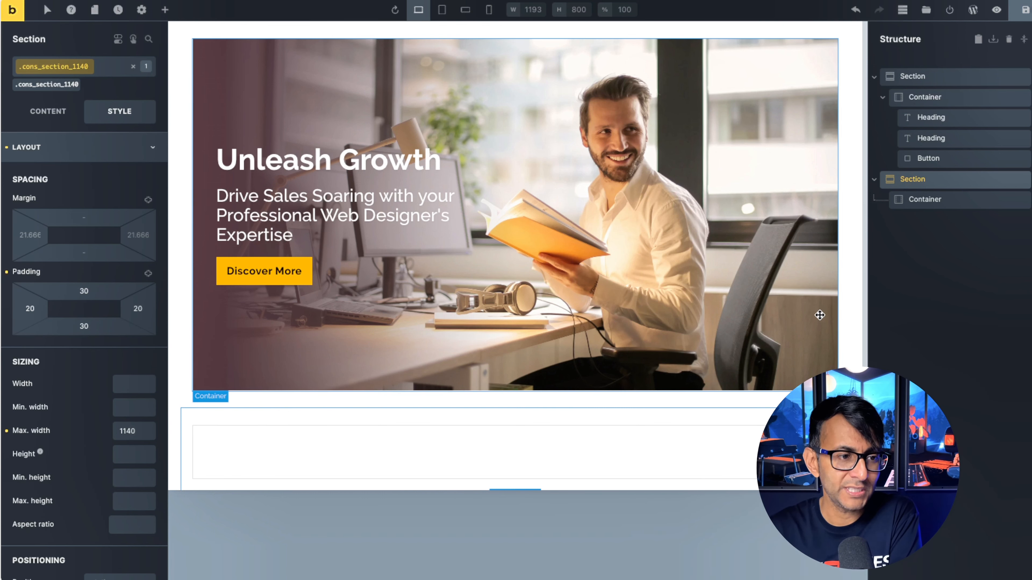
Step: Add an Icon element and a Nav Menu element to the new section's container
left_click(945, 202)
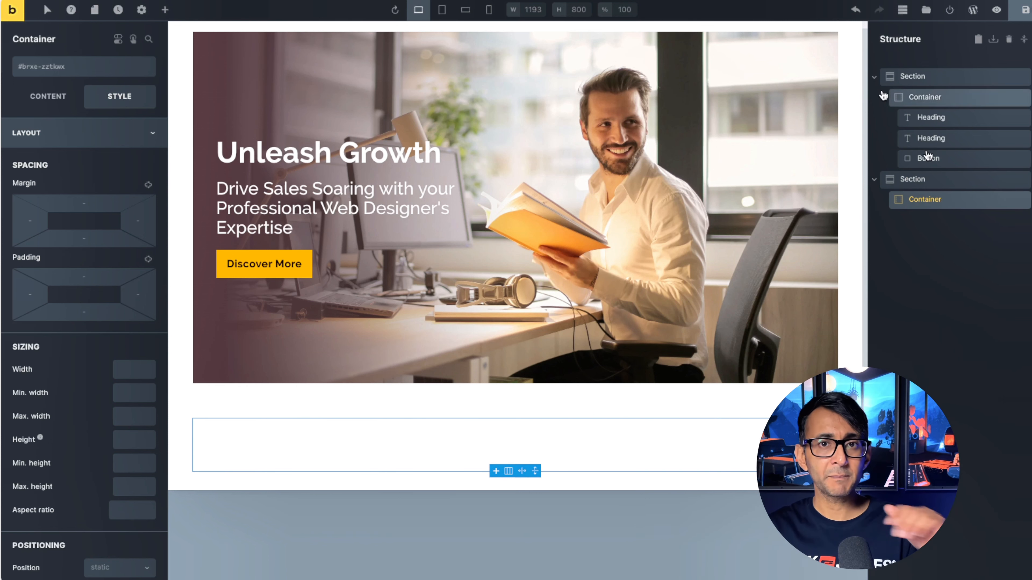
left_click(165, 9)
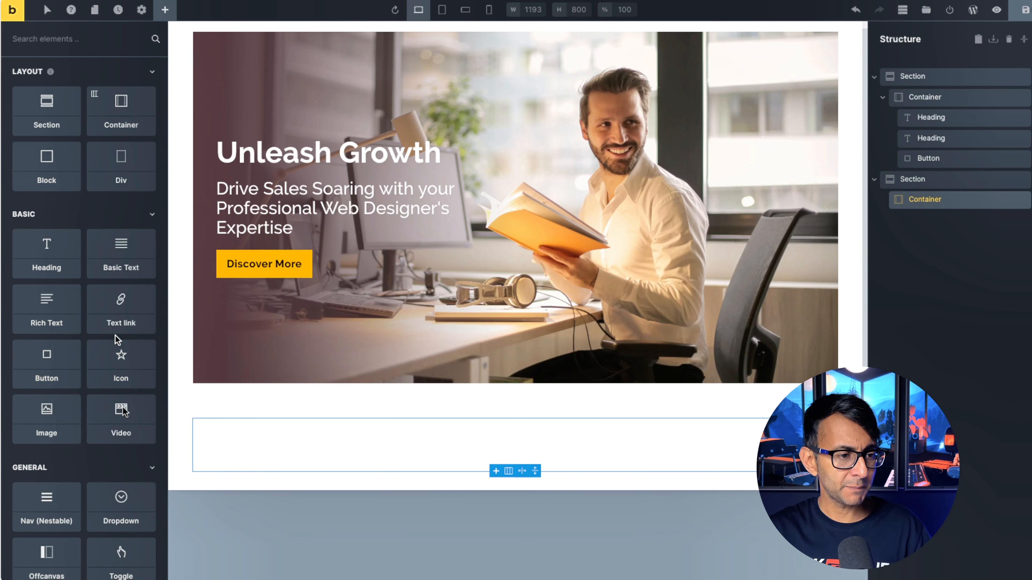
left_click(124, 362)
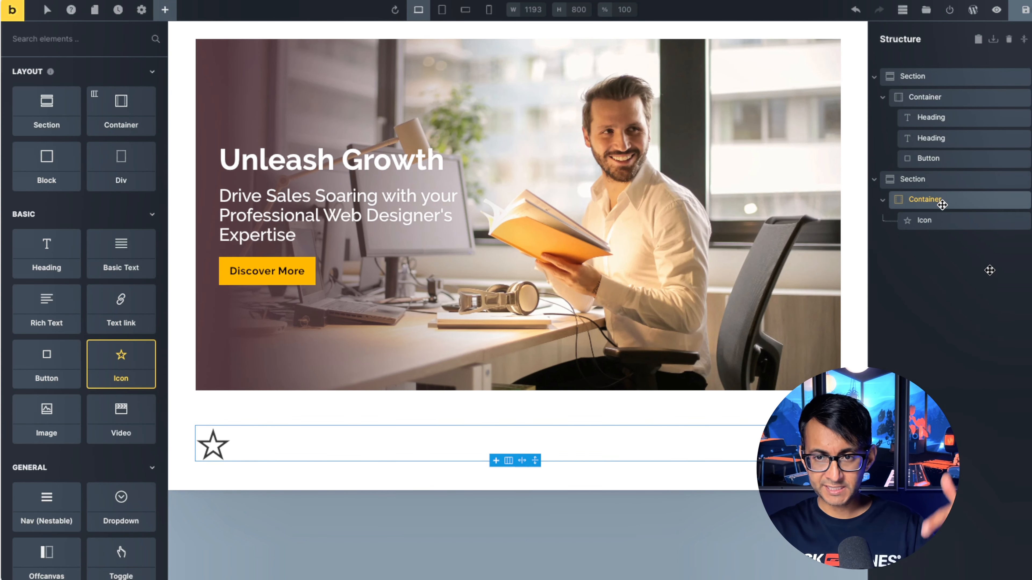
left_click(86, 48)
type("menu")
left_click(122, 203)
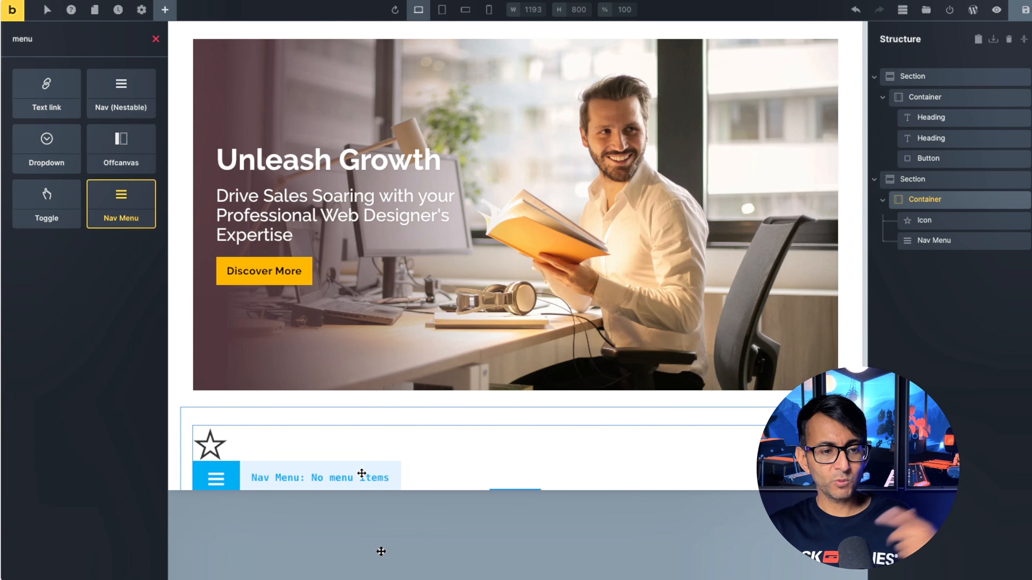
Step: Lay out the new section's container as a horizontal row with space between its items on the main axis
left_click(953, 204)
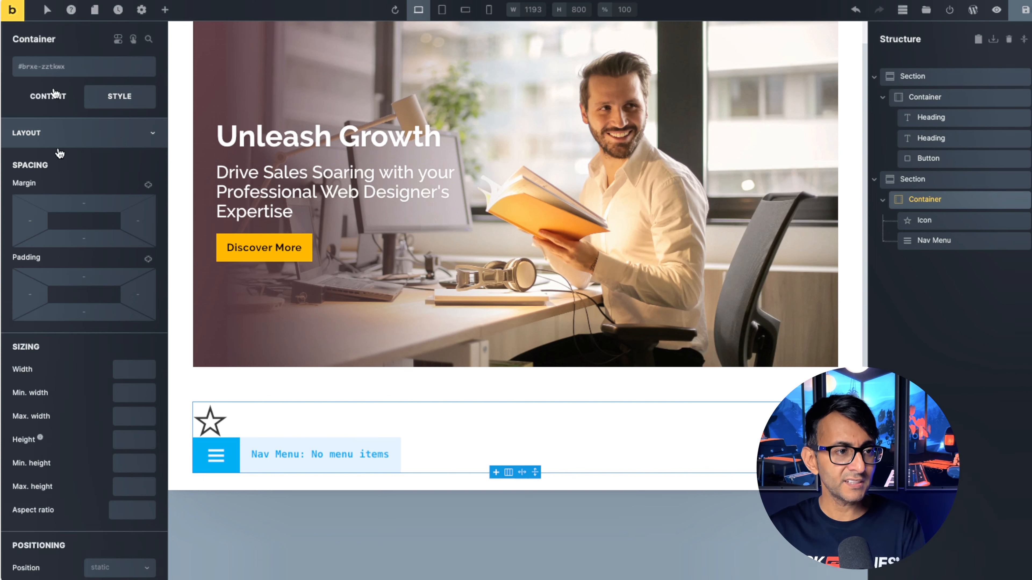
left_click(60, 137)
left_click(119, 231)
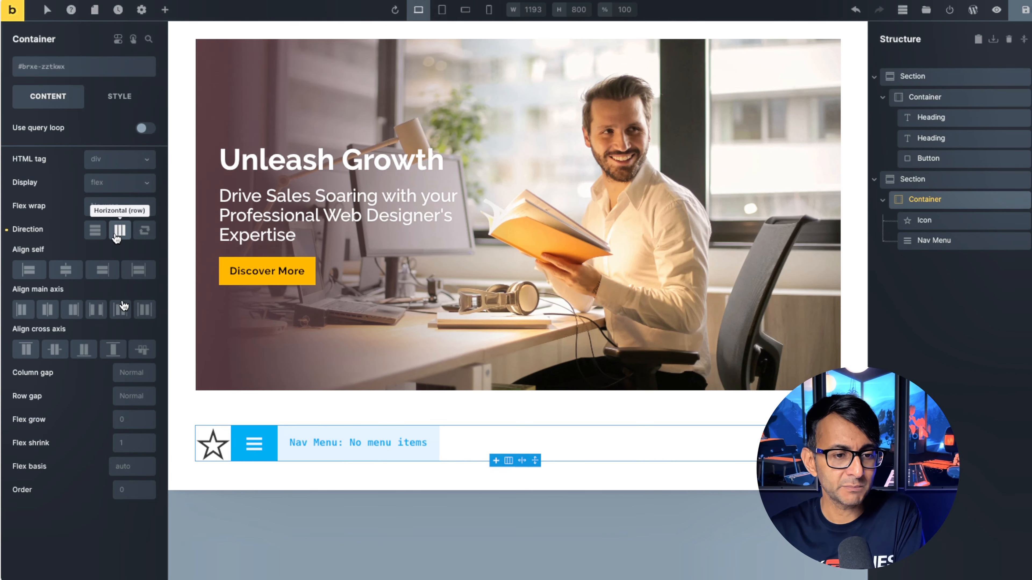
left_click(96, 310)
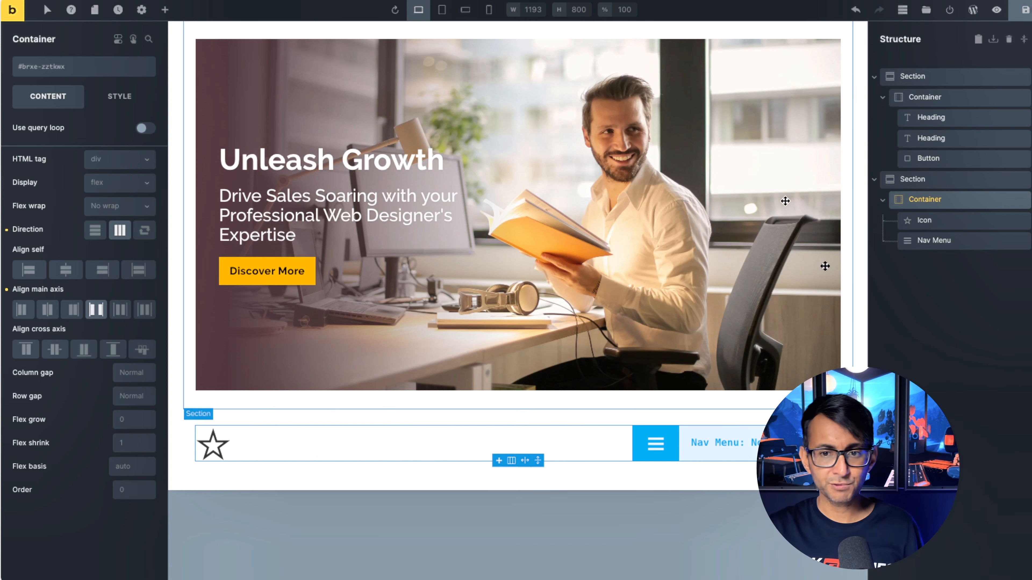
Step: Replace the header section's star icon with the SVG file JackDali-Logo-240-x-60-px.svg from the media library
left_click(978, 222)
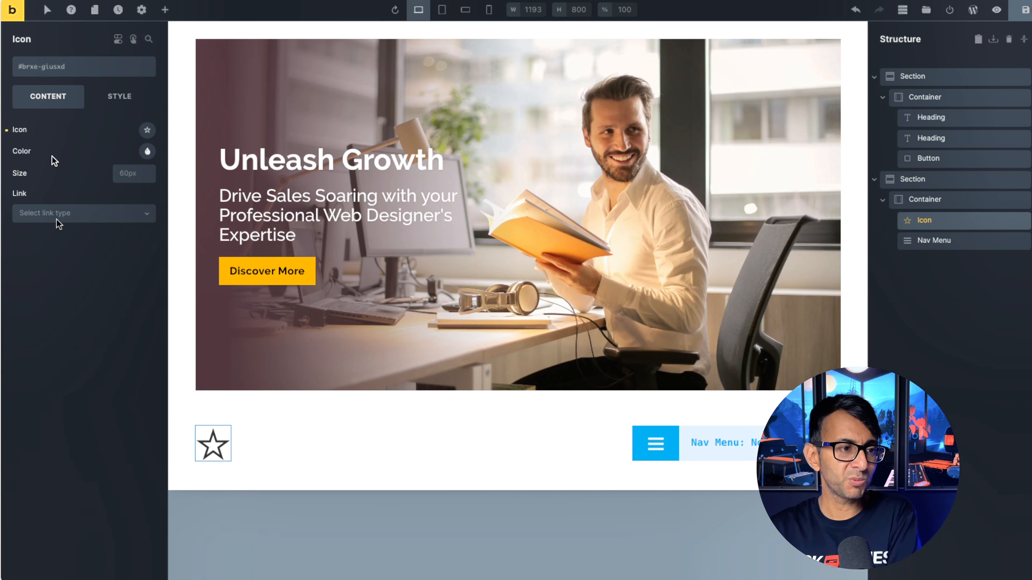
left_click(147, 131)
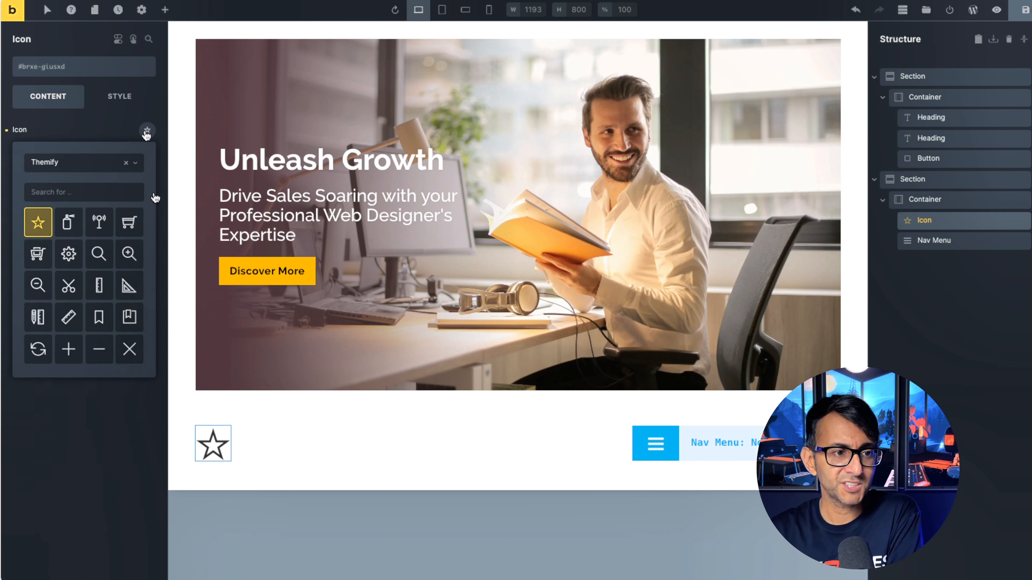
left_click(135, 164)
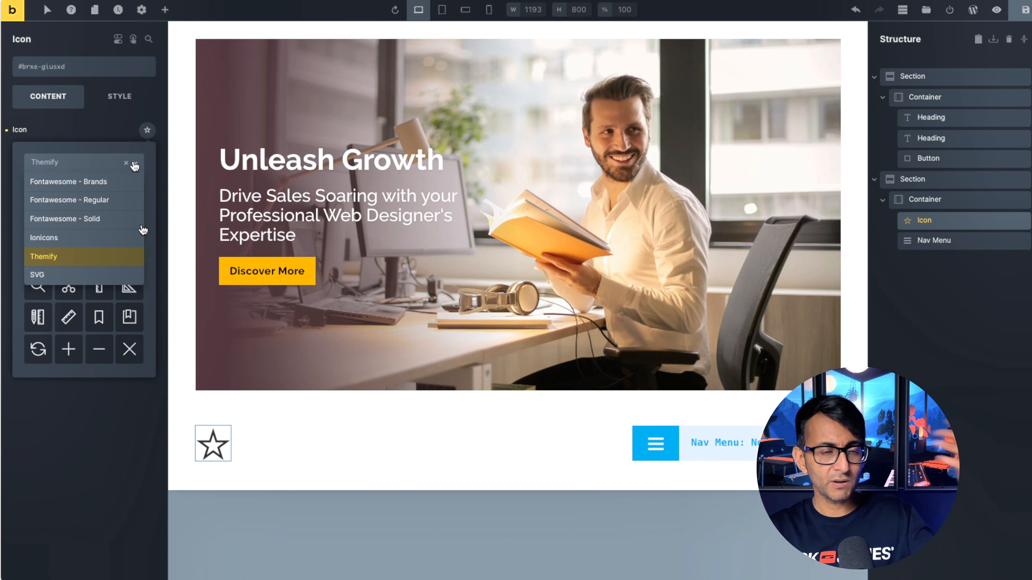
left_click(81, 276)
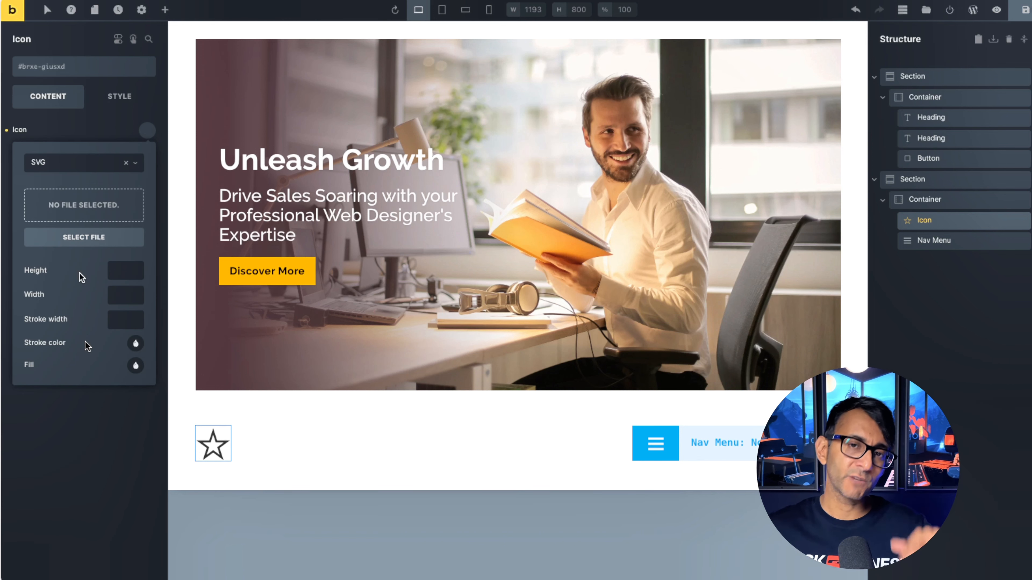
left_click(84, 206)
left_click(343, 156)
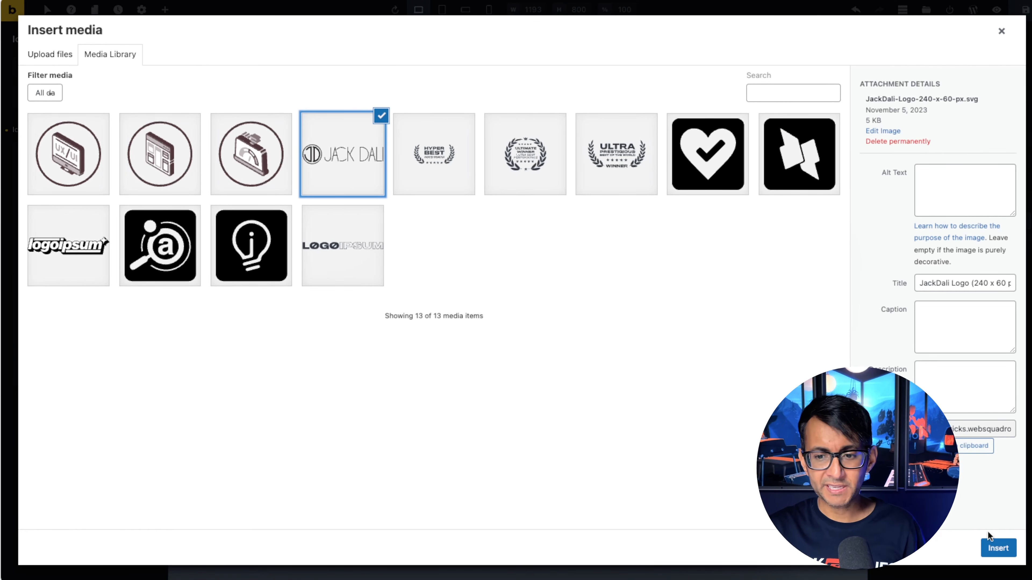
left_click(995, 547)
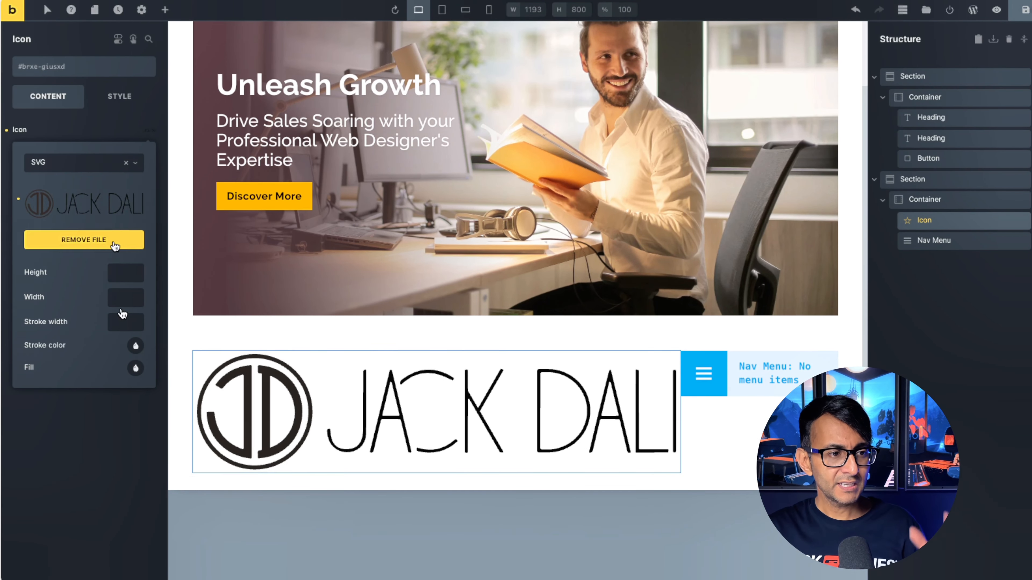
Step: Try a size of 300 on the logo icon, and clear the value again
left_click(80, 134)
left_click(152, 173)
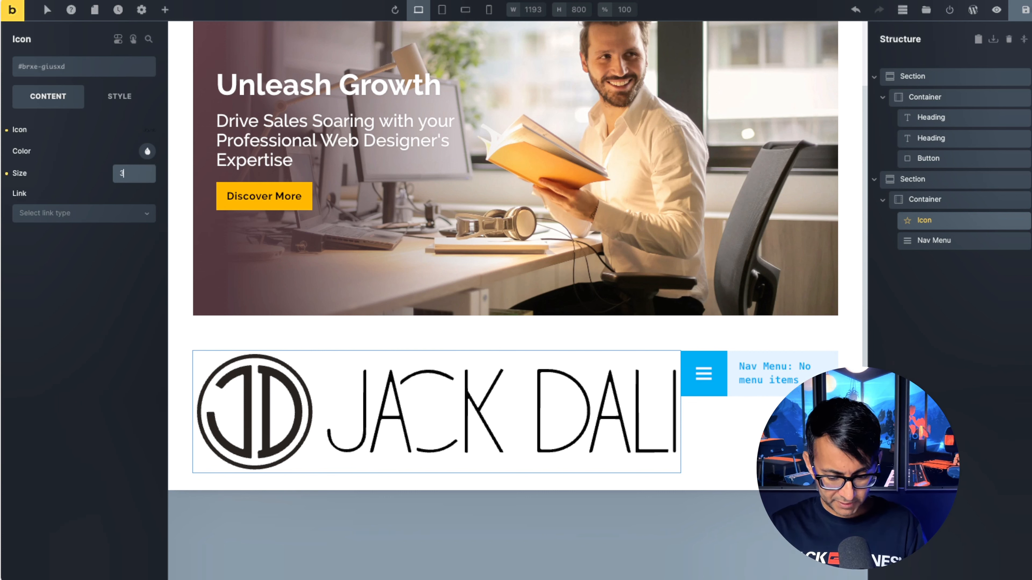
type("300px")
key("BackSpace")
key("BackSpace")
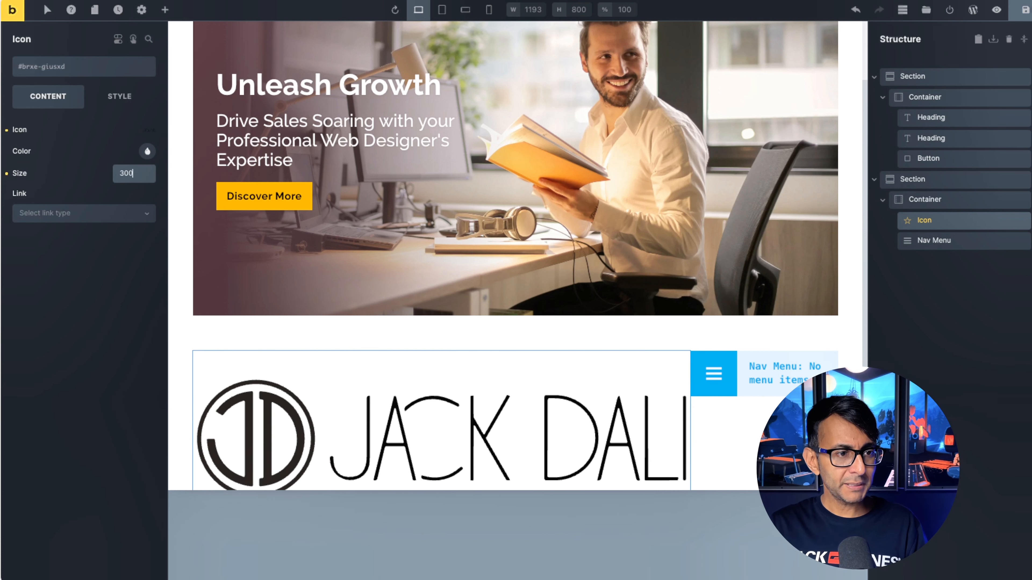
key("BackSpace")
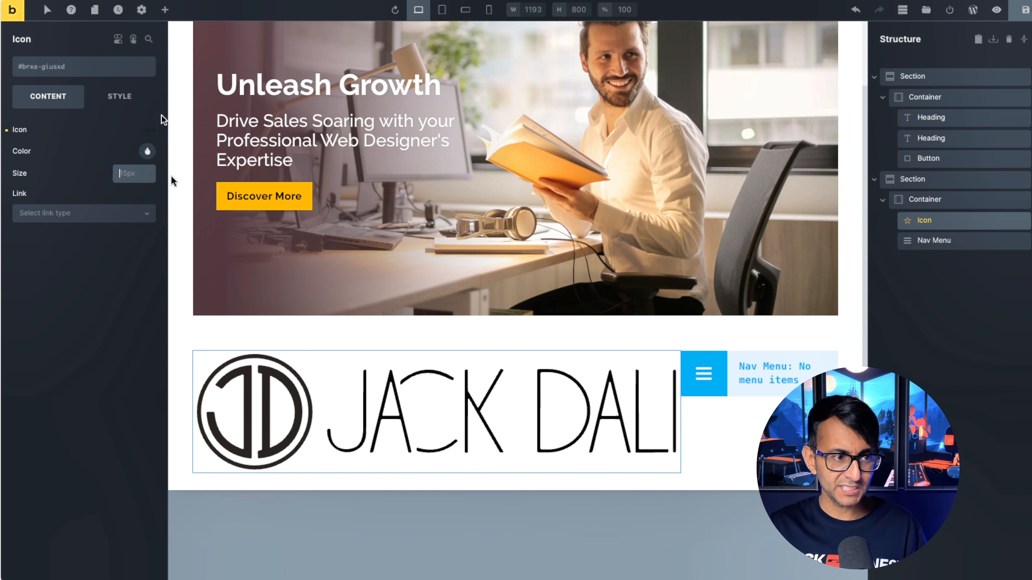
Step: Set the height of the logo's SVG to 50px
left_click(147, 130)
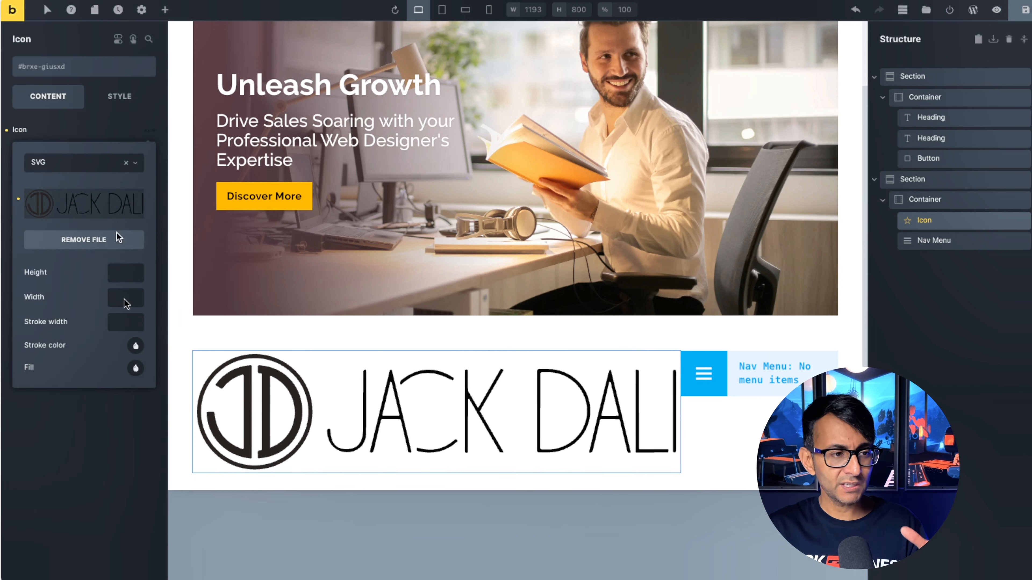
left_click(115, 276)
type("50px")
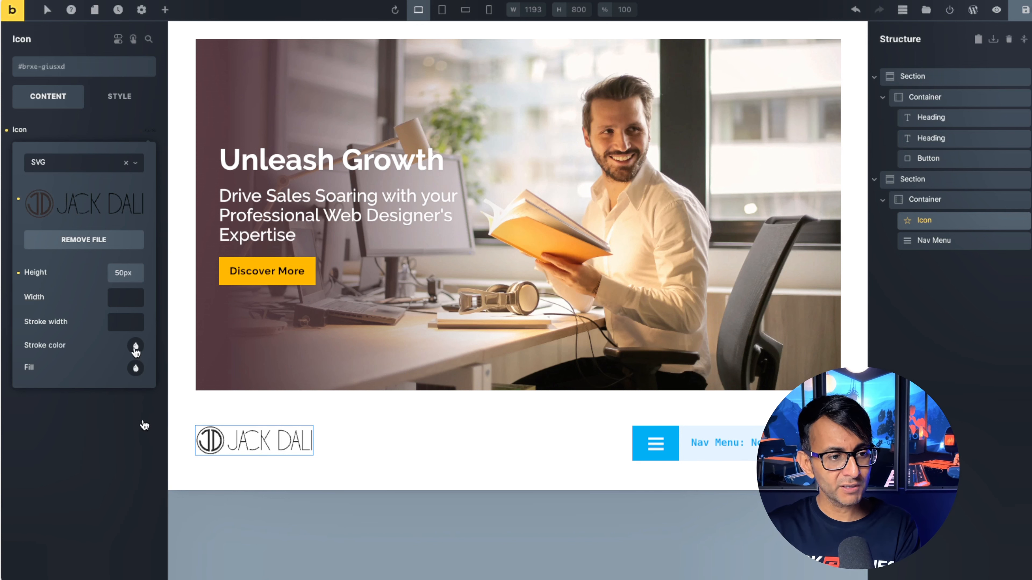
Step: Try the red #e14b41 as the logo's stroke and fill color, and undo the recoloring
left_click(136, 347)
left_click(90, 384)
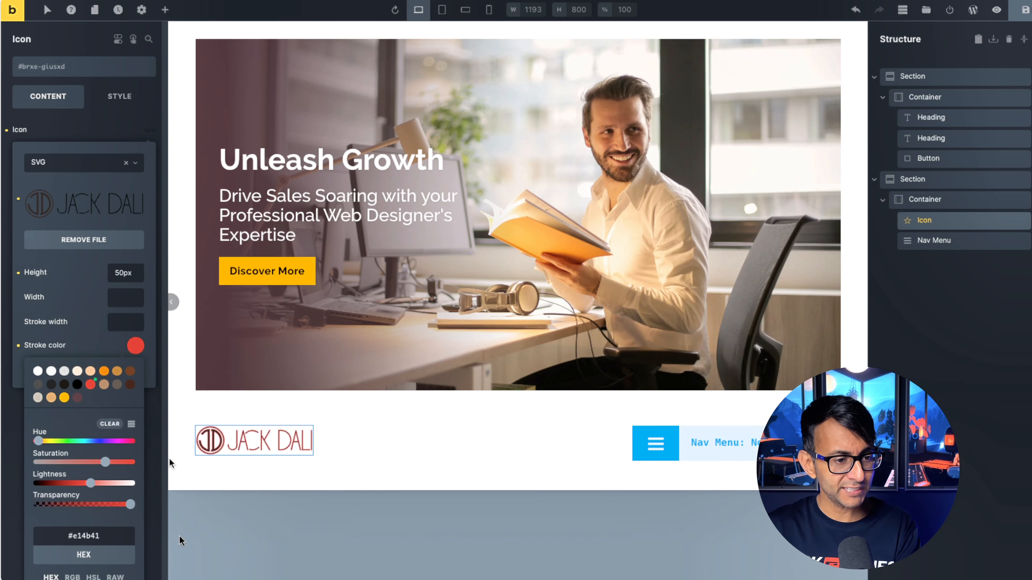
left_click(135, 368)
left_click(90, 406)
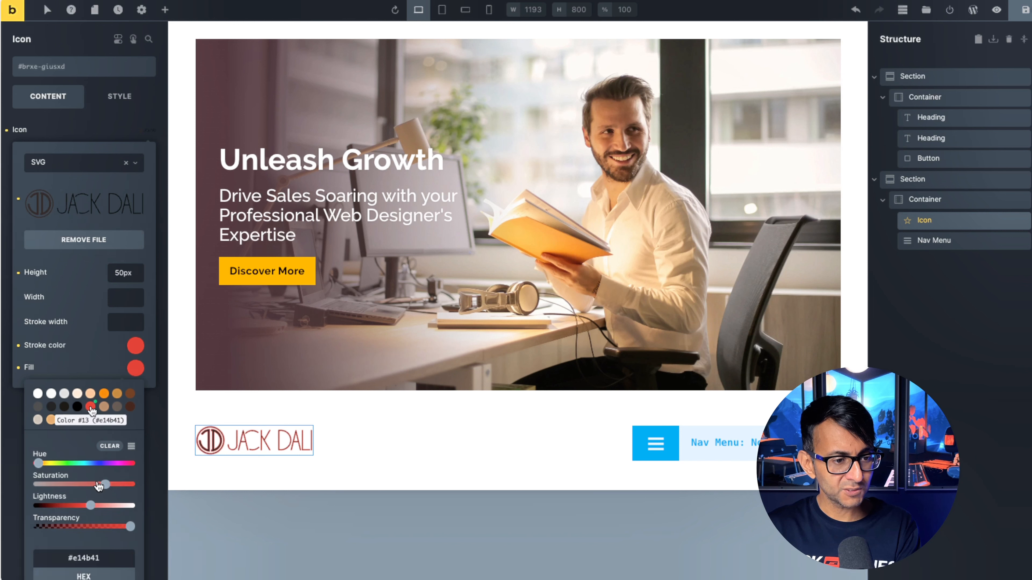
left_click(282, 526)
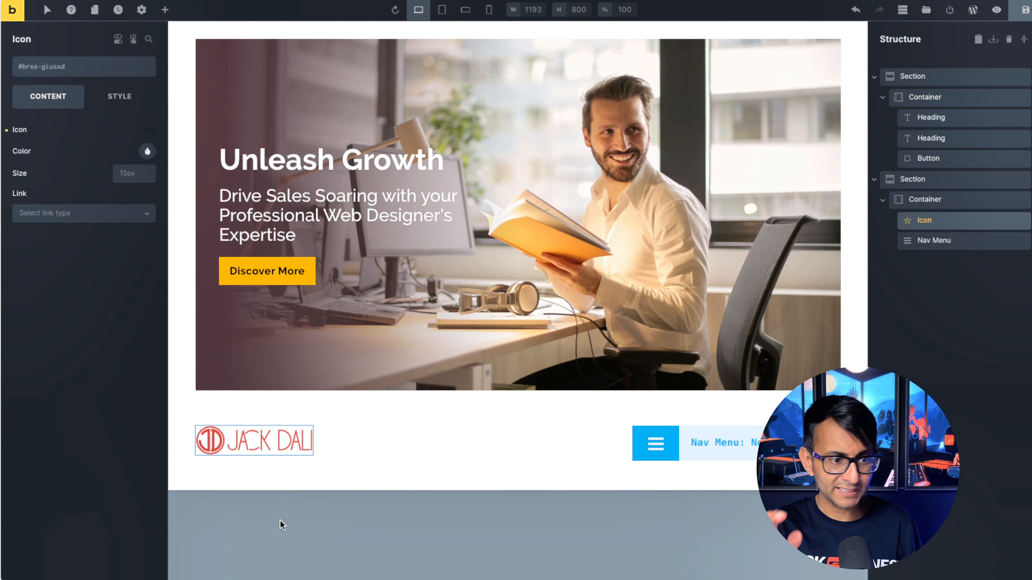
key("ctrl+z")
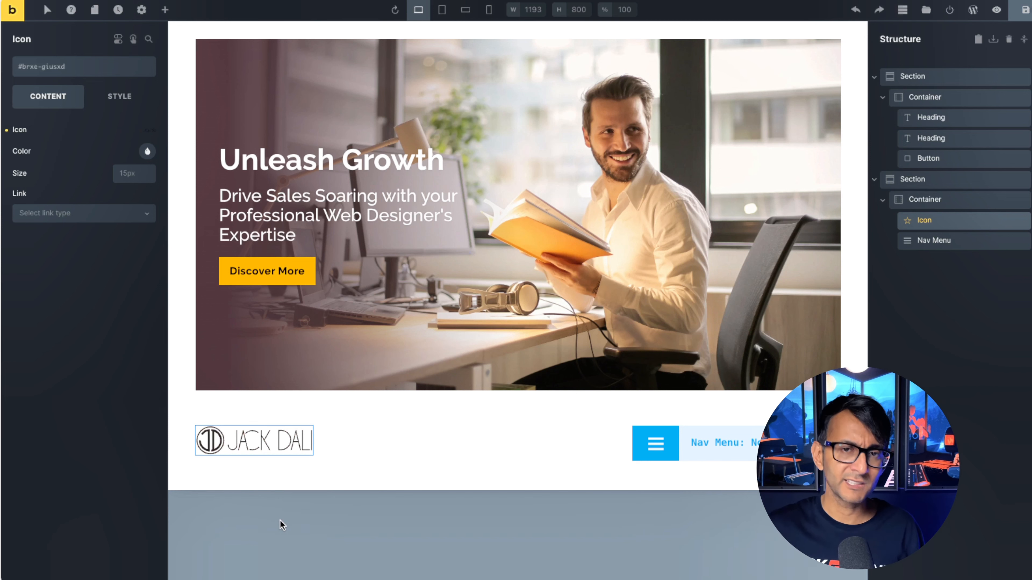
Step: Assign CafeMenu to the Nav Menu and center the container's items on the cross axis
left_click(934, 240)
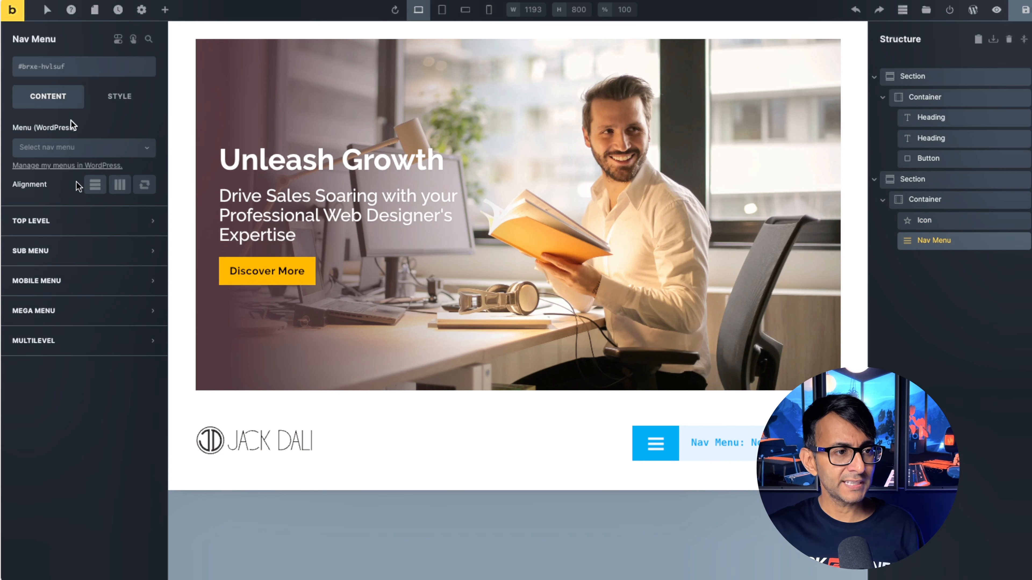
left_click(85, 150)
left_click(64, 182)
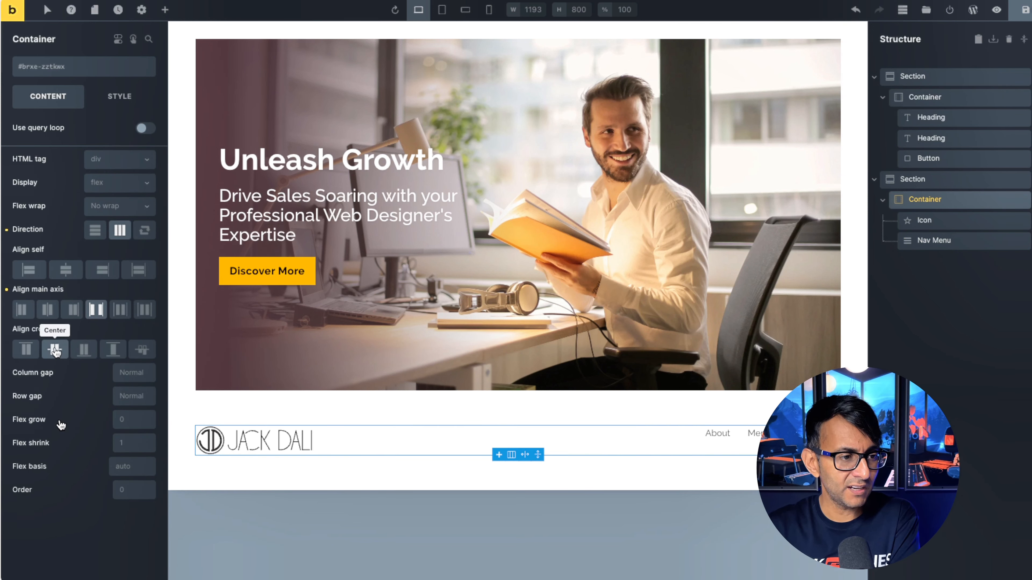
left_click(55, 350)
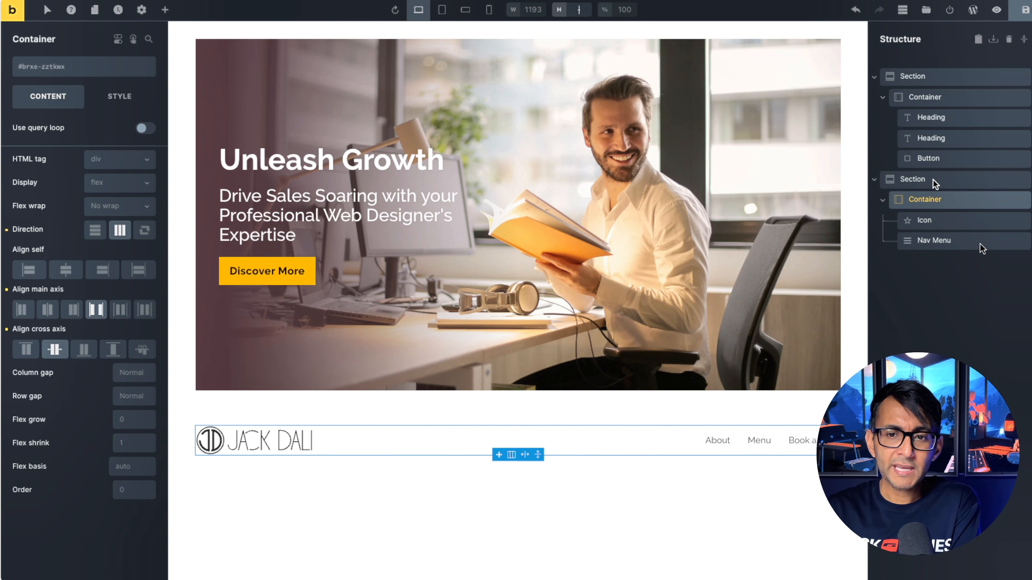
Step: Set the lower section's top and bottom padding to 5 on its own ID rather than on the .cons_section_1140 class
left_click(937, 180)
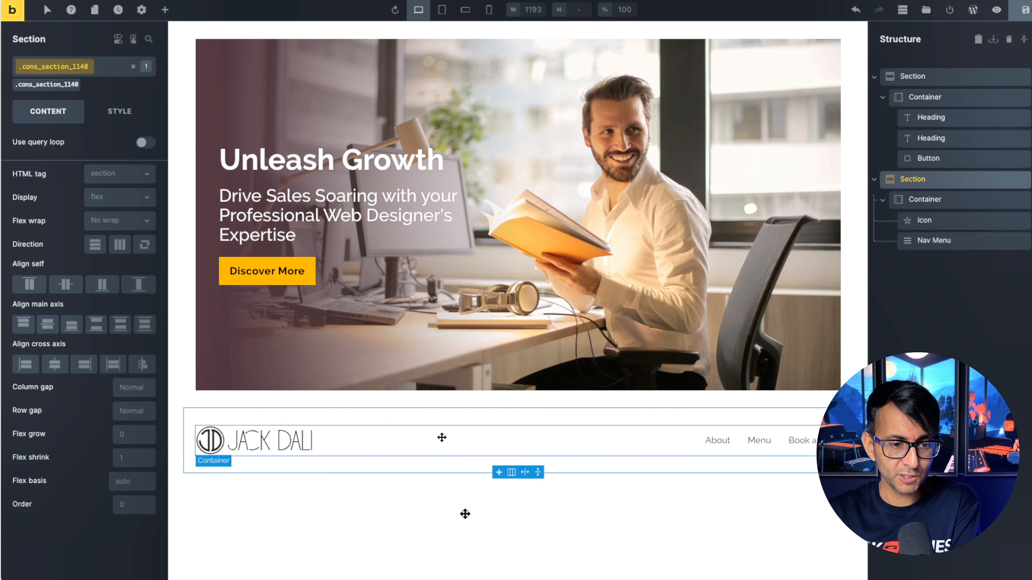
left_click(120, 112)
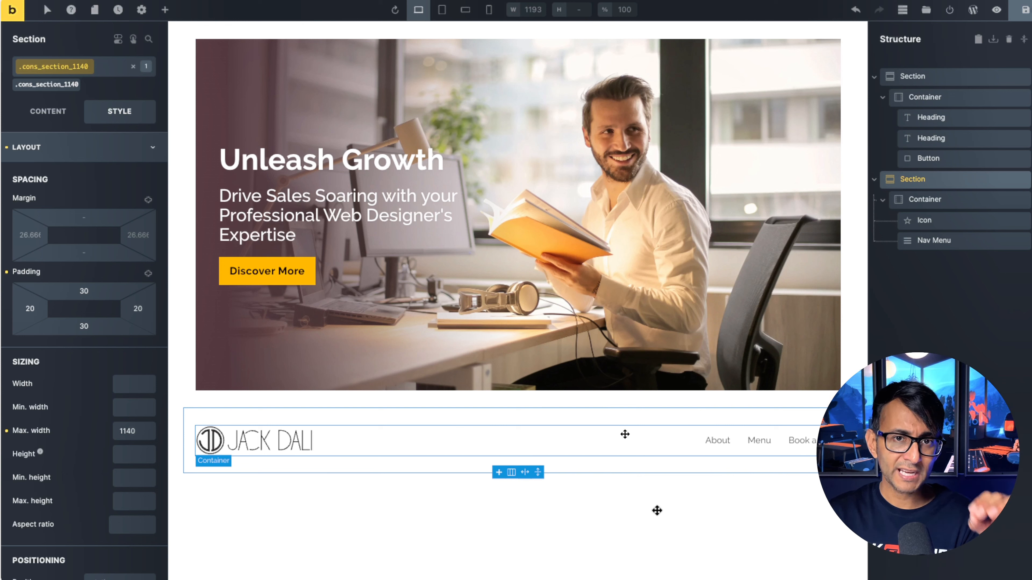
left_click(133, 67)
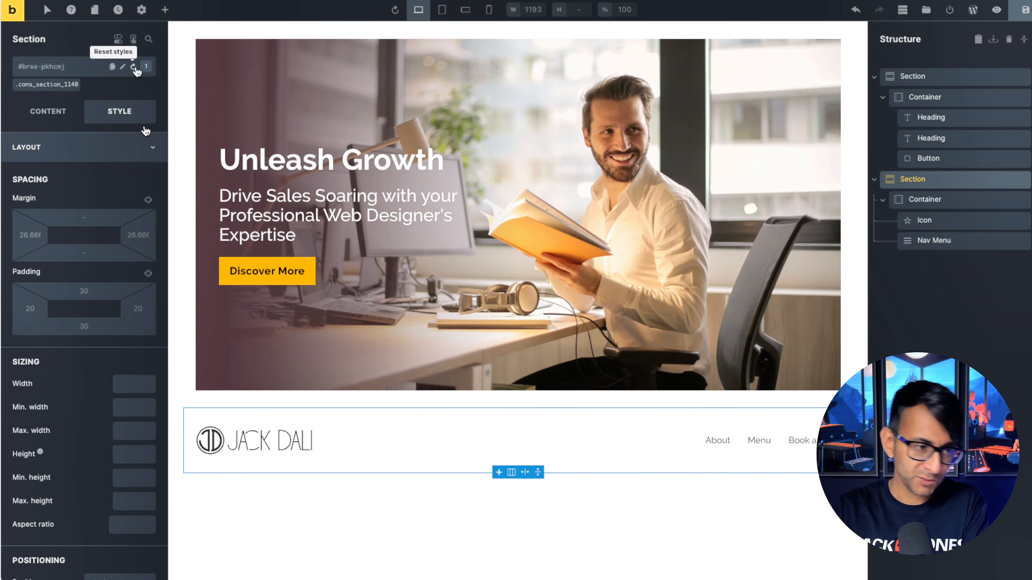
left_click(84, 292)
type("5")
left_click(84, 327)
type("5")
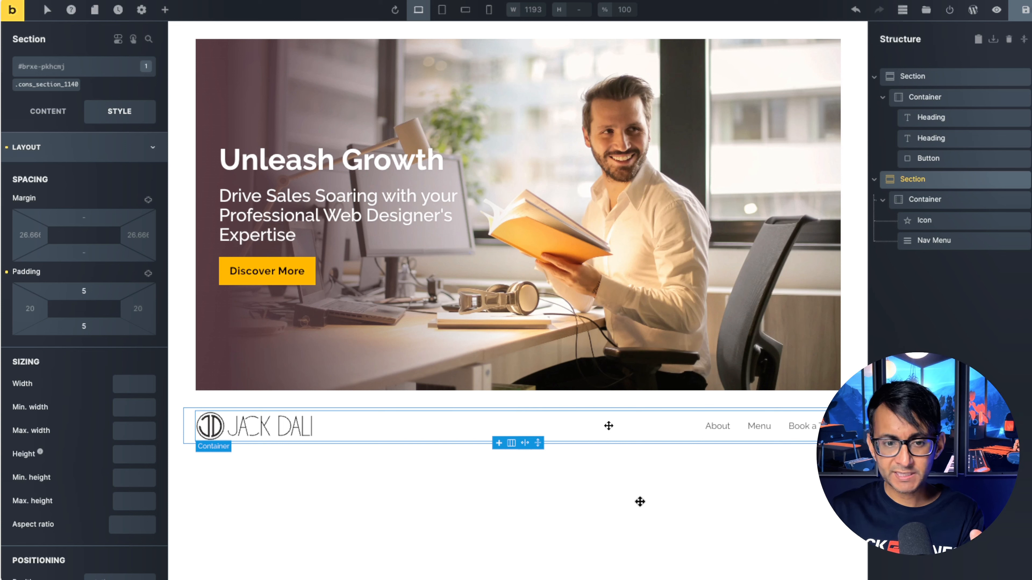
Step: Review the Nav Menu's top-level and mobile menu settings, and set its font size to 2rem and font weight to 500
left_click(939, 239)
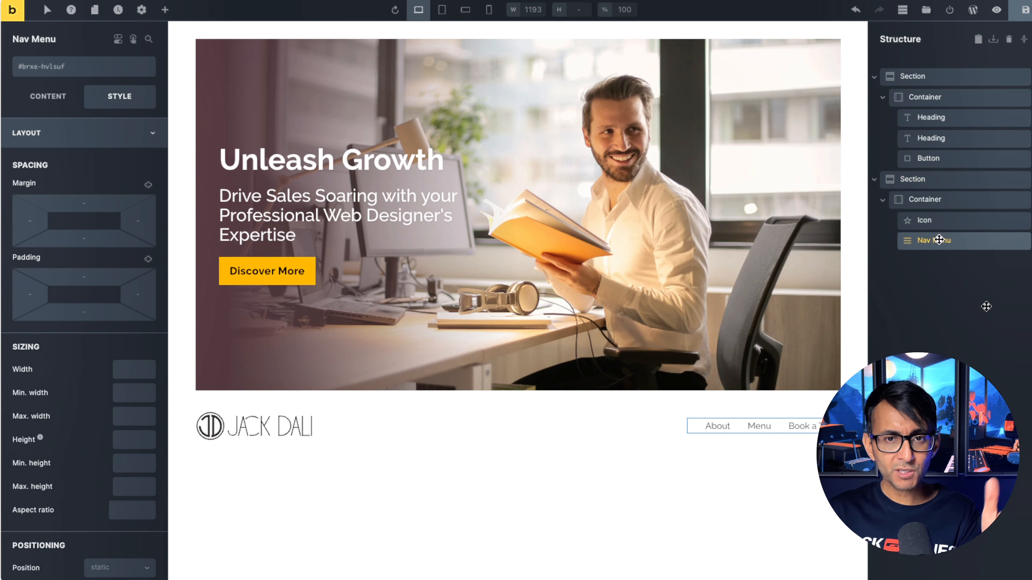
left_click(55, 99)
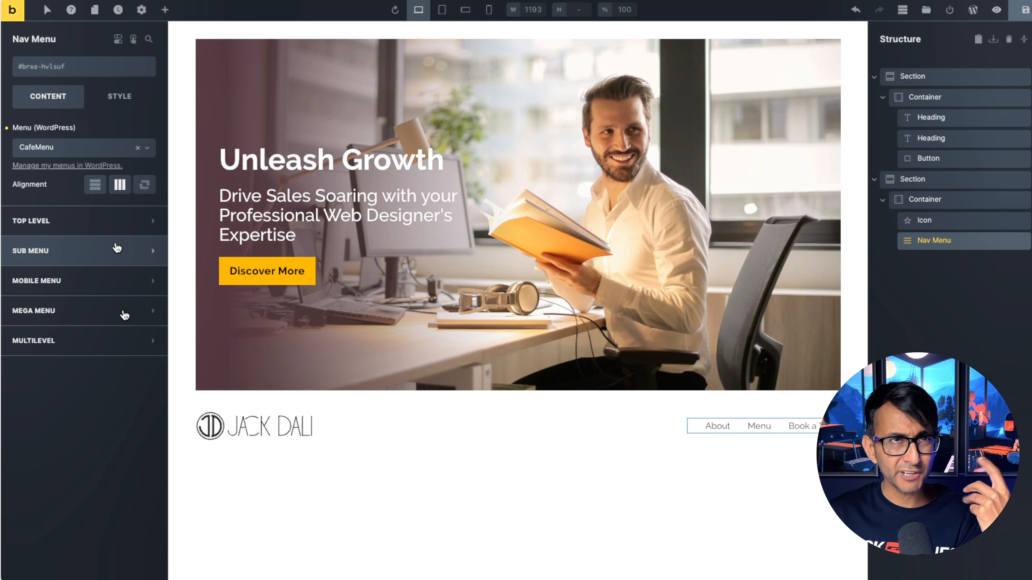
left_click(135, 219)
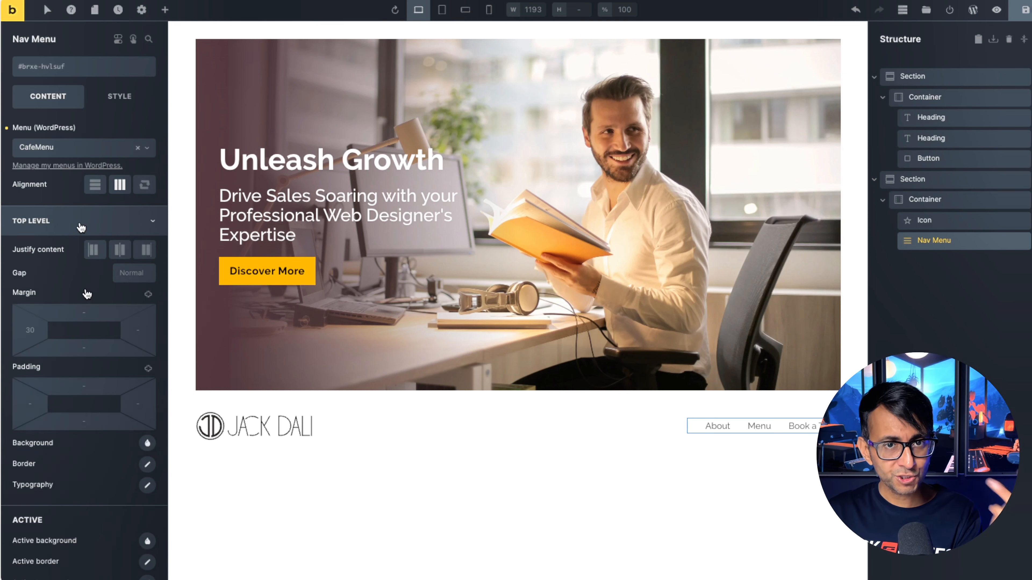
left_click(98, 223)
left_click(97, 281)
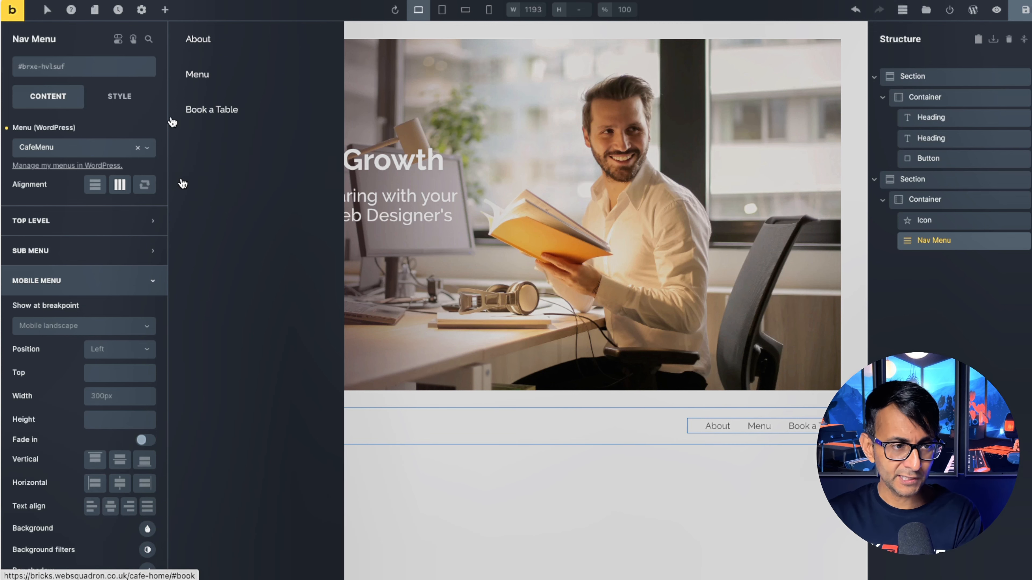
left_click(119, 98)
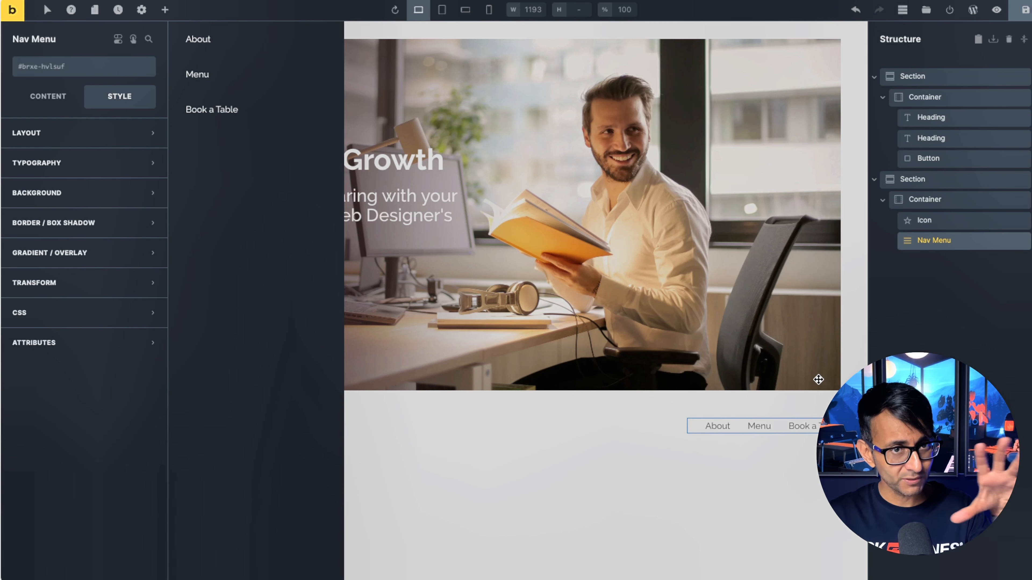
left_click(119, 162)
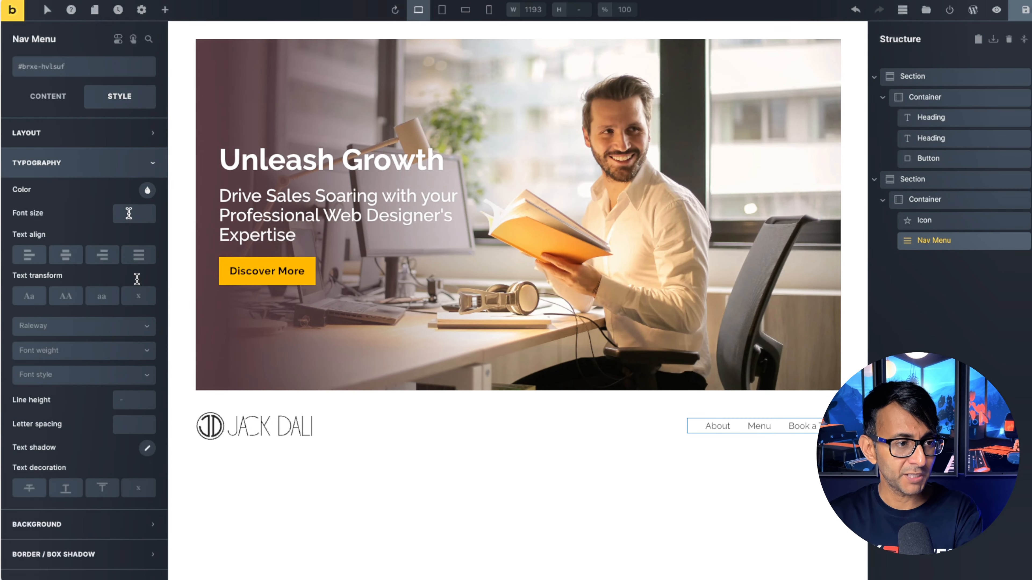
left_click(130, 213)
type("2rem")
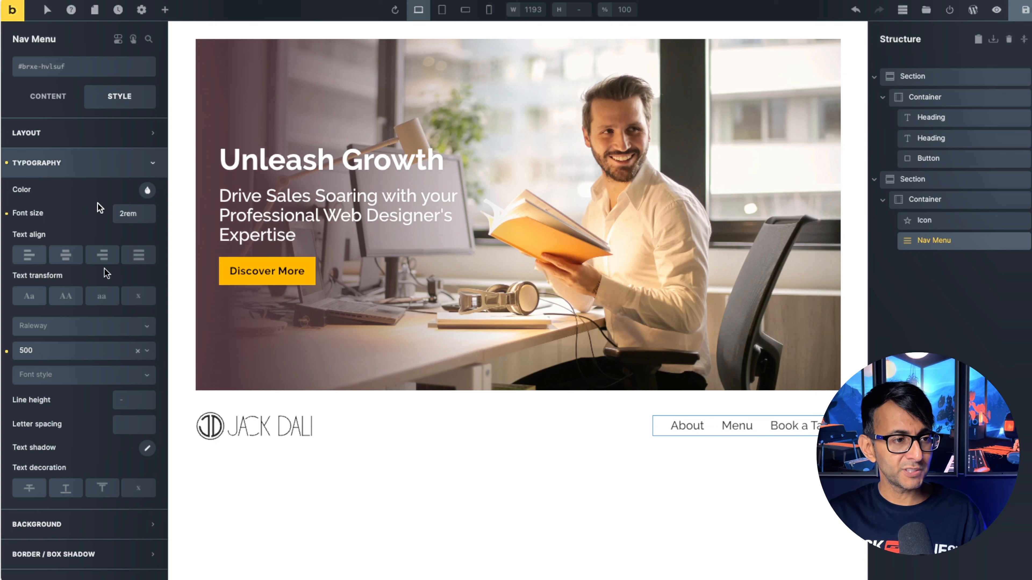
Step: Rename the lower section as Header Section and the upper one as Hero Banner, and save the page
left_click(923, 181)
type("Header")
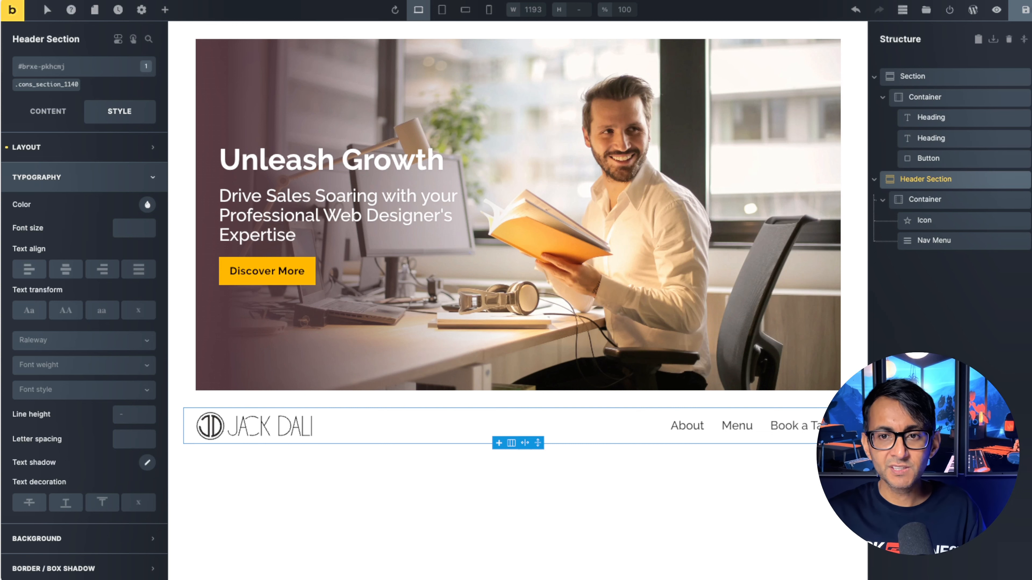
double_click(923, 77)
type("Hero")
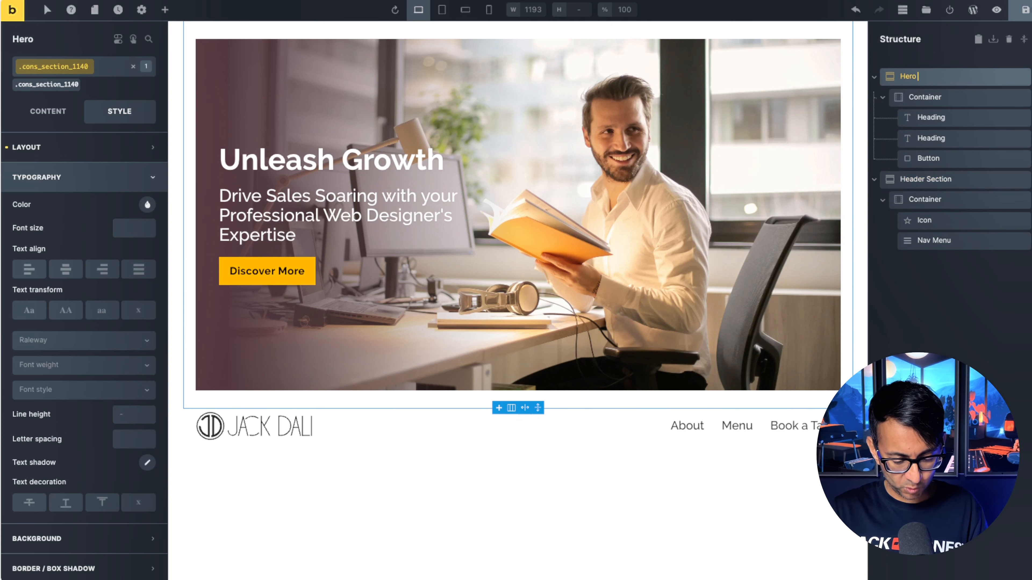
type("Vabb")
key("BackSpace")
key("BackSpace")
left_click(1026, 16)
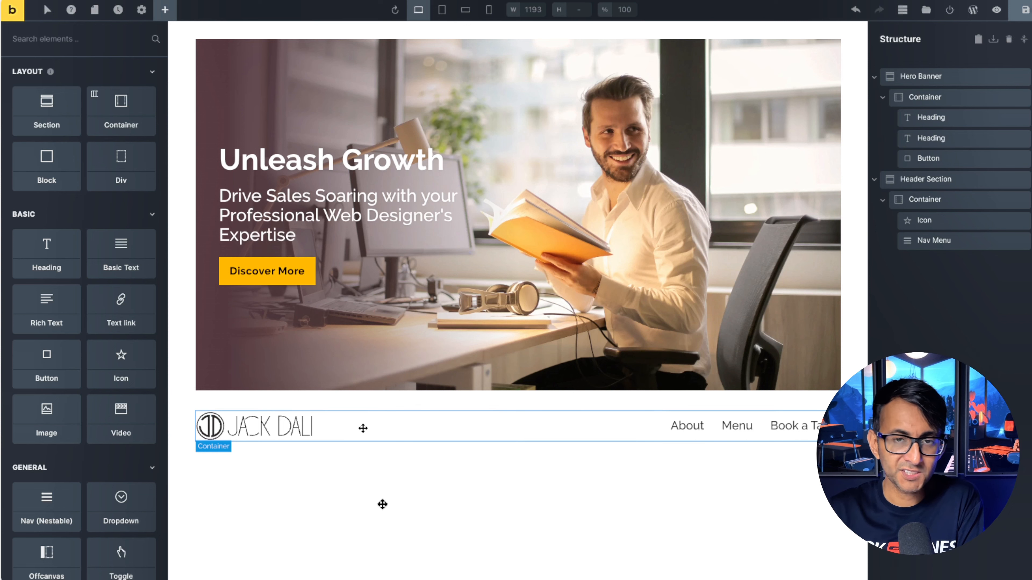
Step: Set the page's site background color to the #eff0f0 swatch, comparing it against white first
left_click(141, 9)
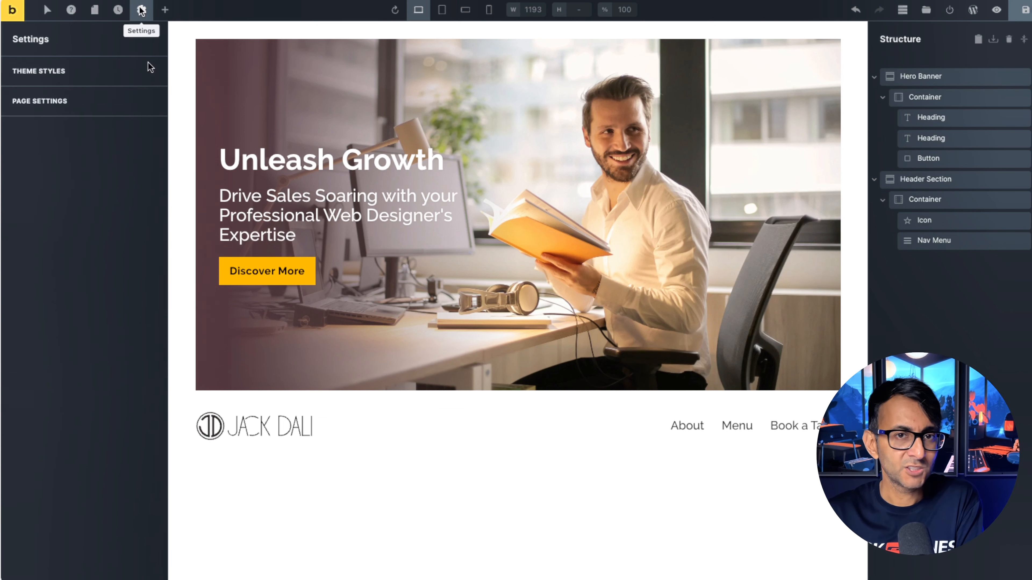
left_click(80, 101)
left_click(108, 73)
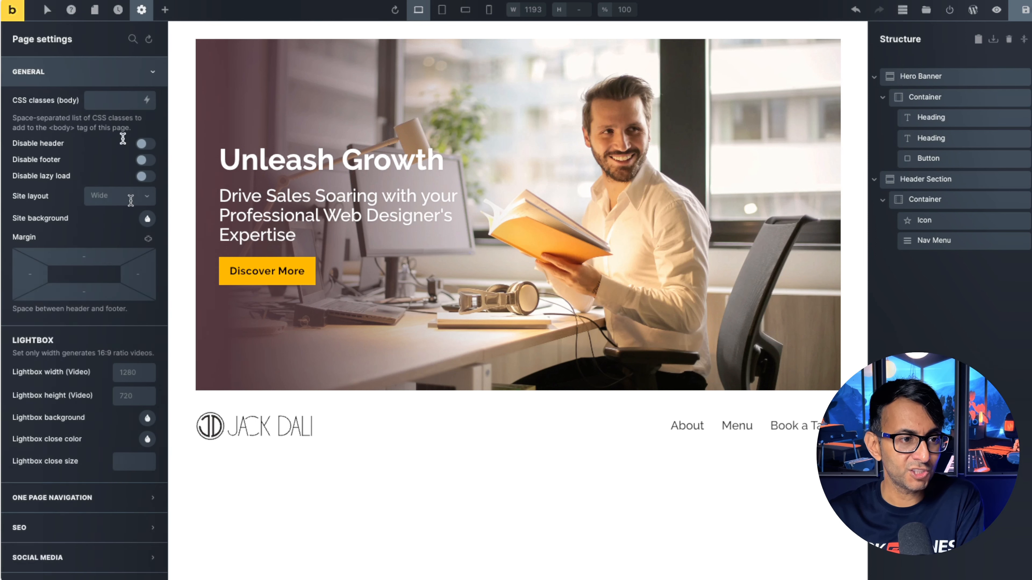
left_click(147, 220)
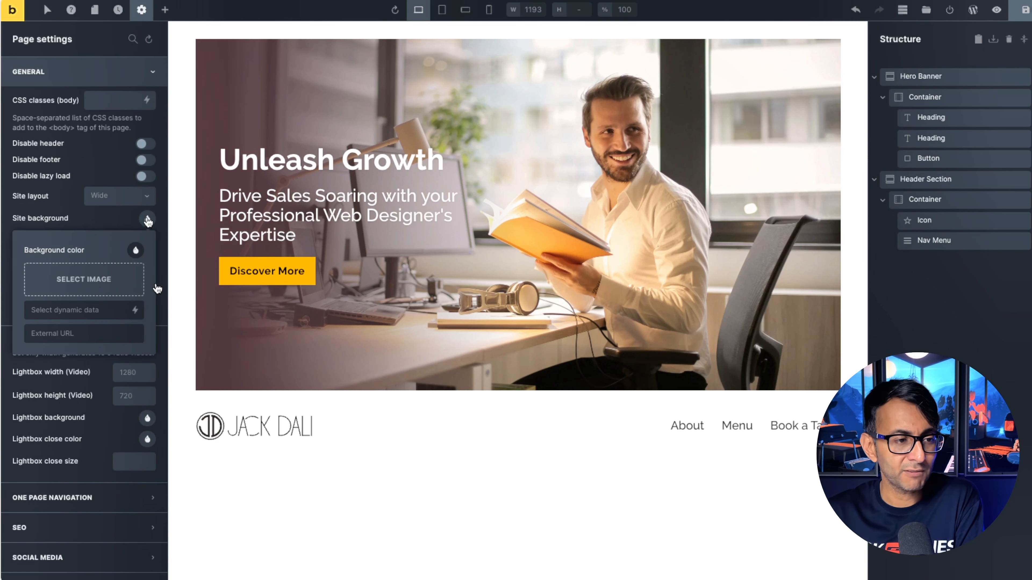
left_click(136, 249)
left_click(91, 302)
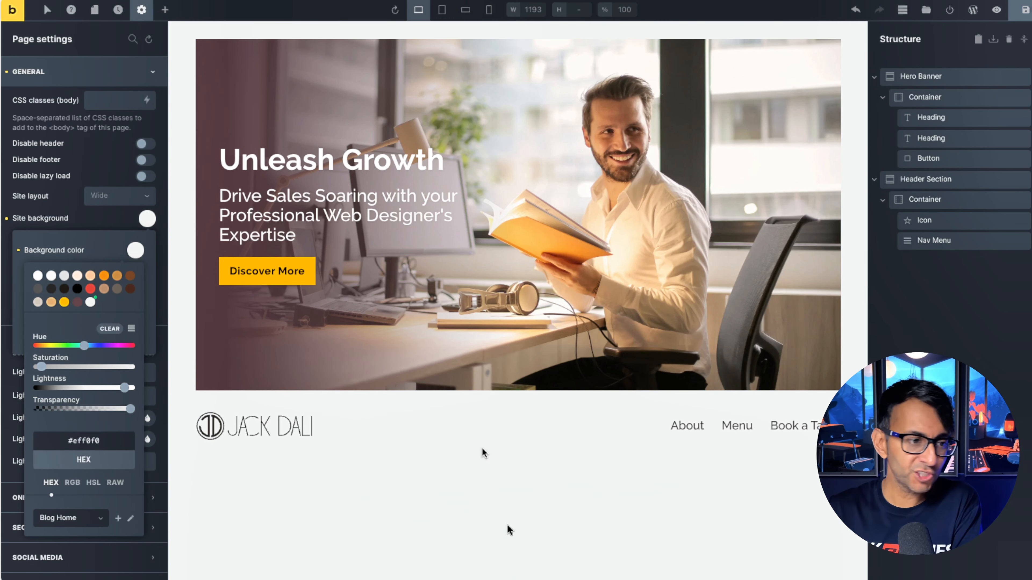
left_click(37, 275)
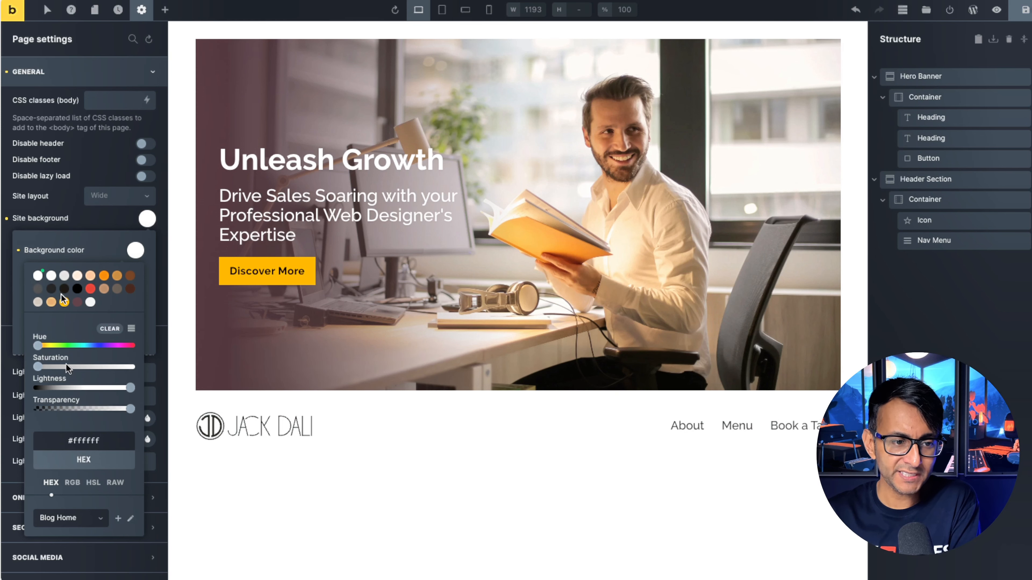
left_click(90, 302)
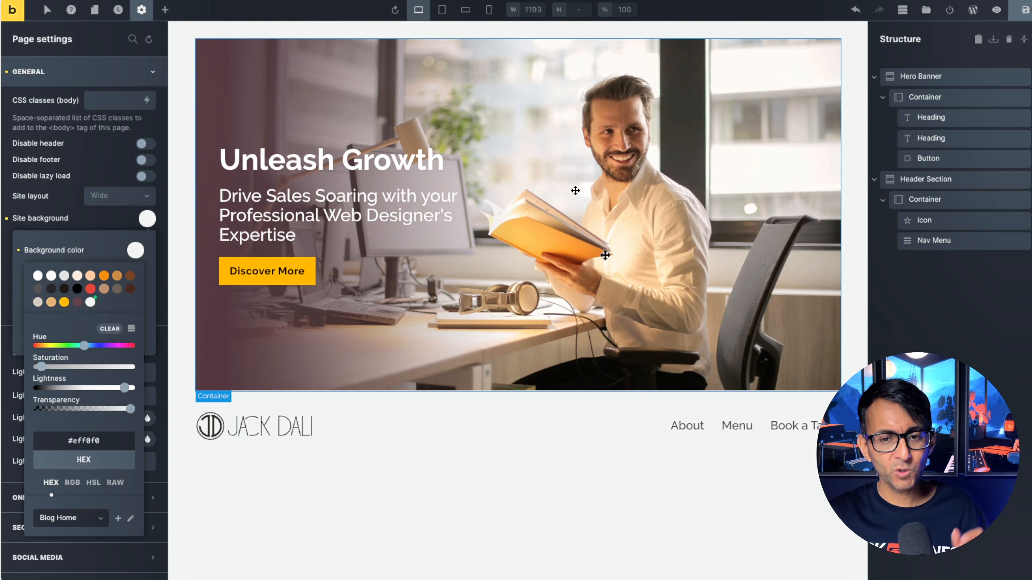
Step: Give the Header Section the palette background color #eff0f0
left_click(951, 182)
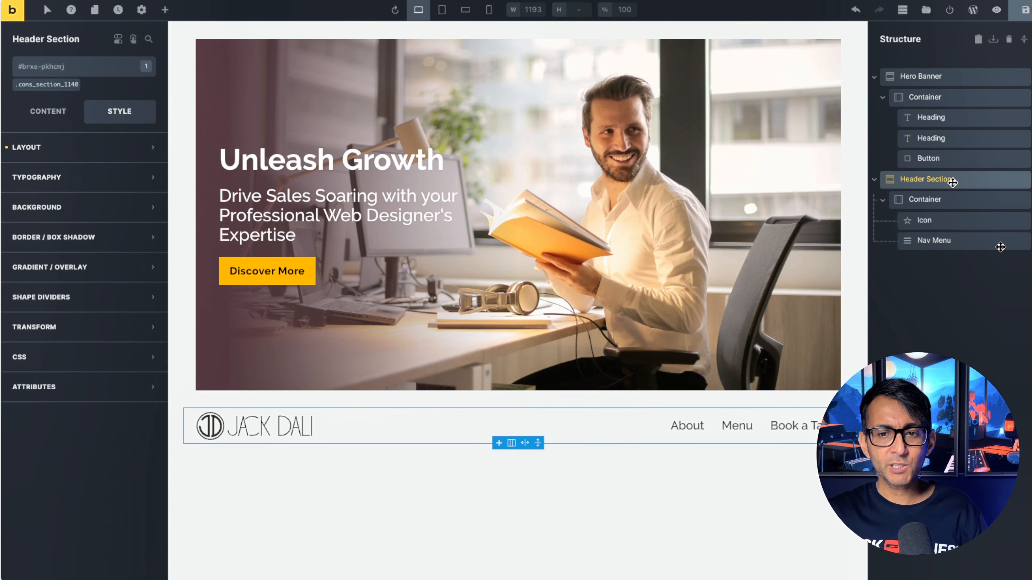
left_click(151, 207)
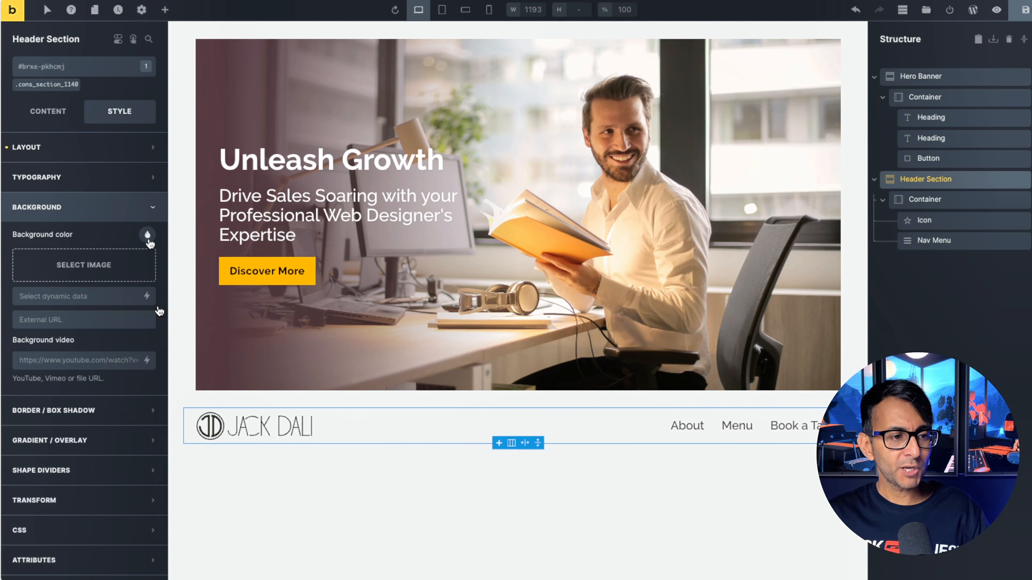
left_click(147, 235)
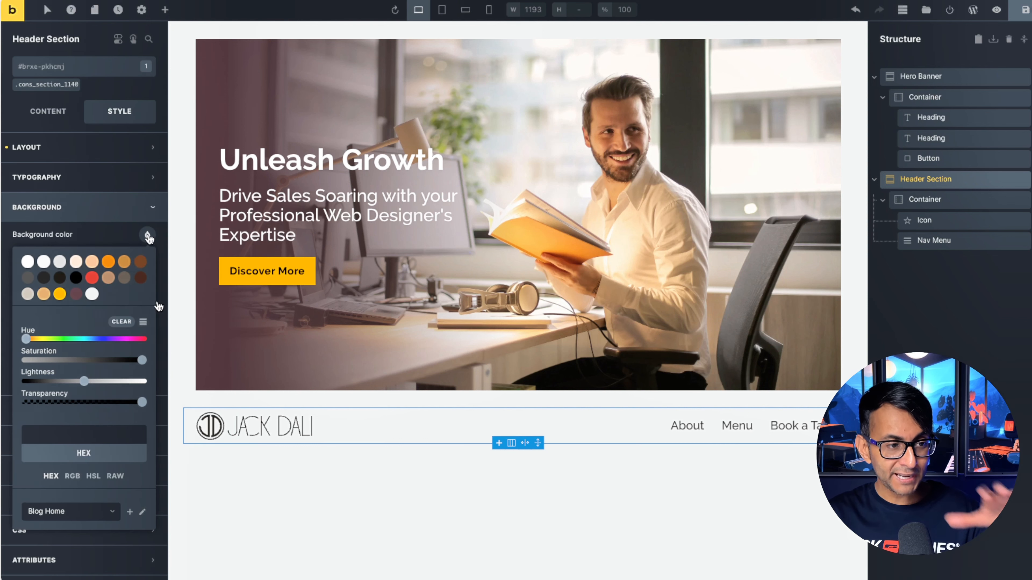
left_click(91, 294)
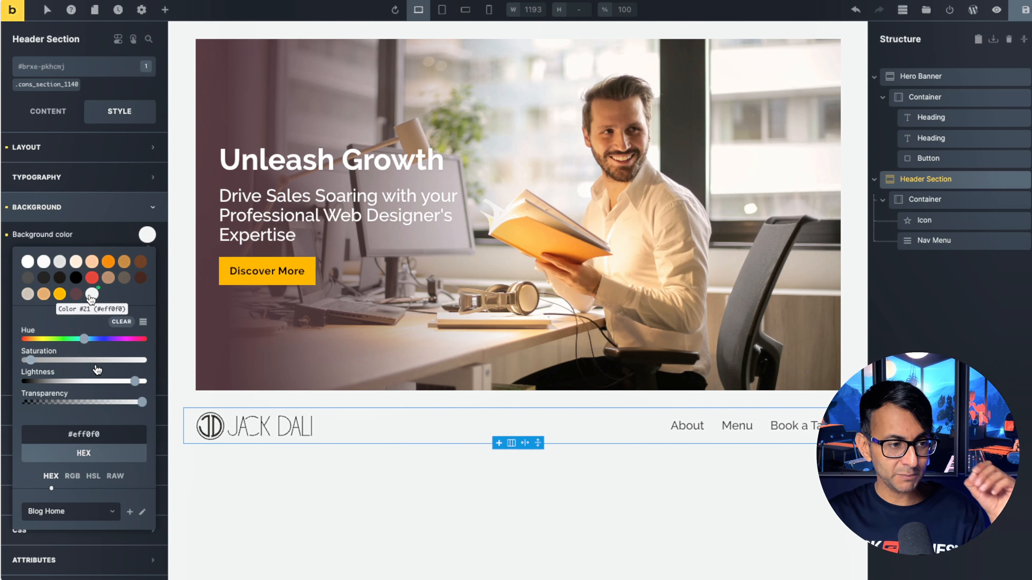
left_click(161, 210)
Step: Make the Header Section sticky with a top offset of 0 and a z-index of 99
left_click(151, 151)
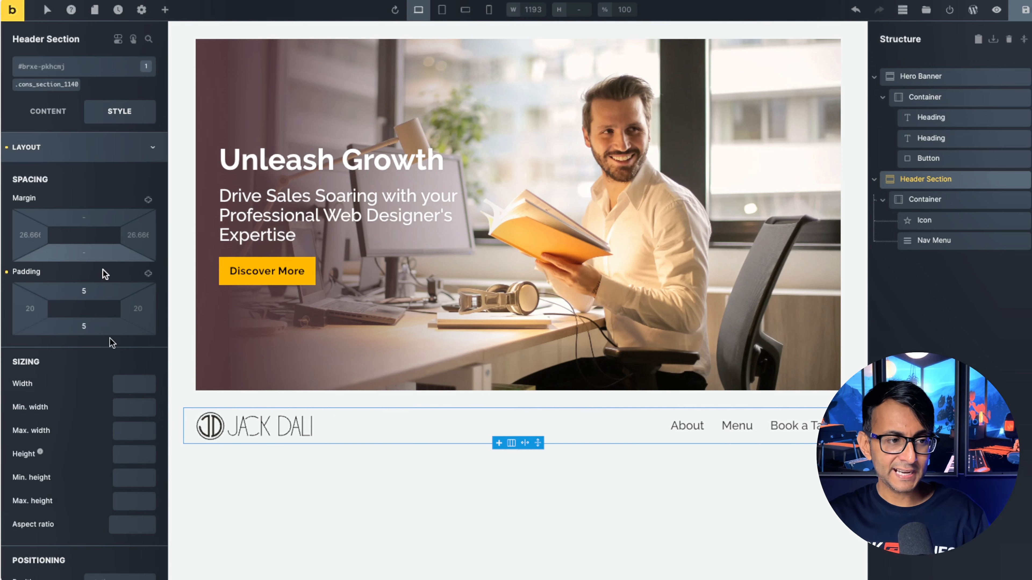
scroll(90, 387, "down", 5)
scroll(101, 399, "down", 4)
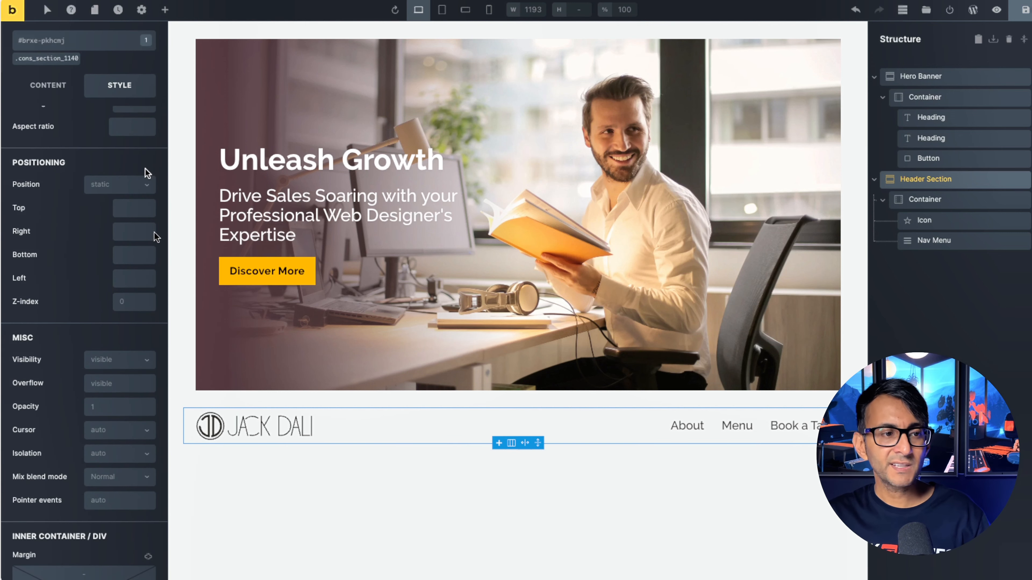
left_click(128, 187)
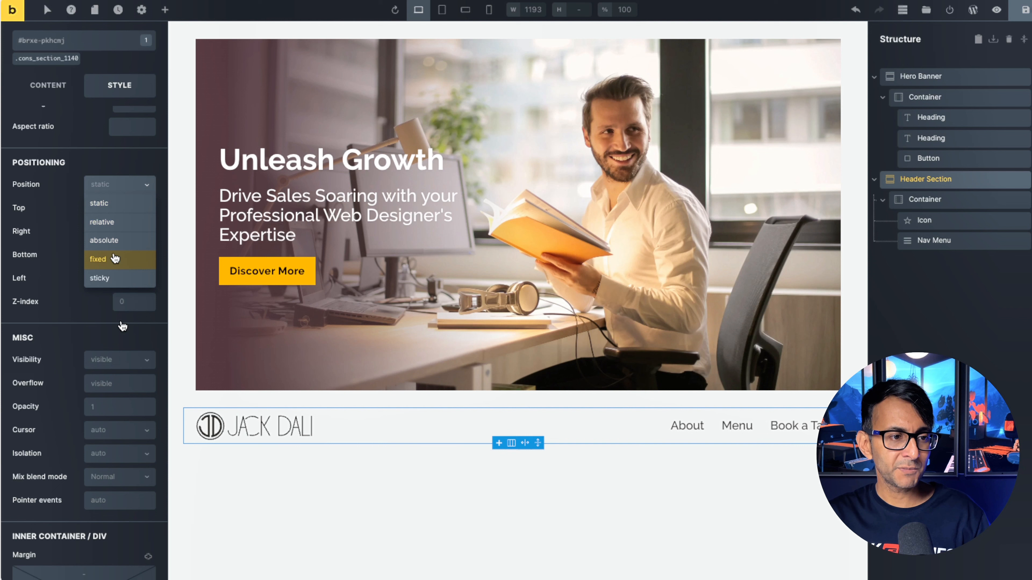
left_click(118, 280)
left_click(131, 236)
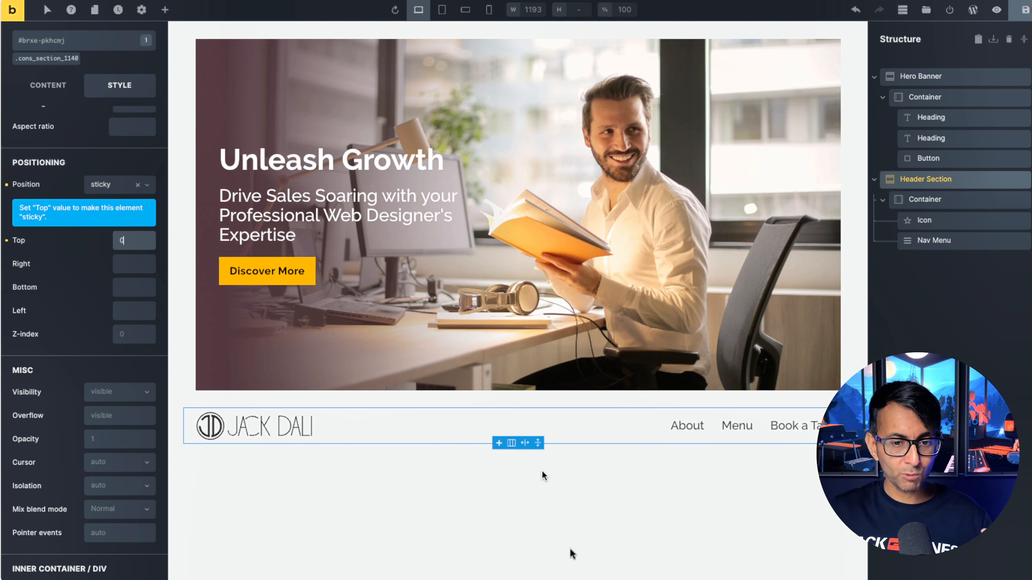
left_click(124, 332)
type("99")
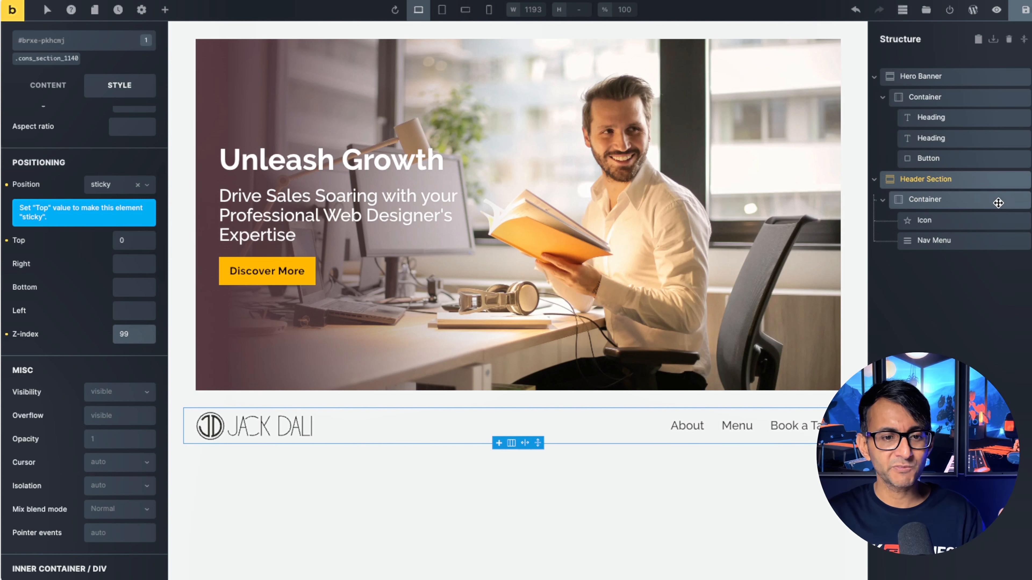
Step: Check the page and the Header Section's spacing in the mobile portrait preview at width 378, and return to the desktop view
left_click(489, 12)
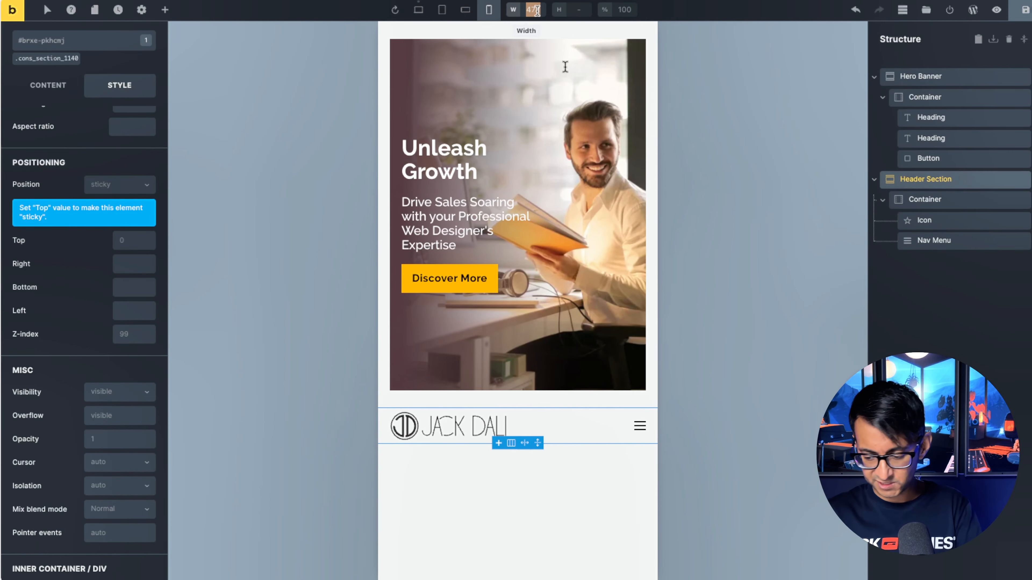
type("378")
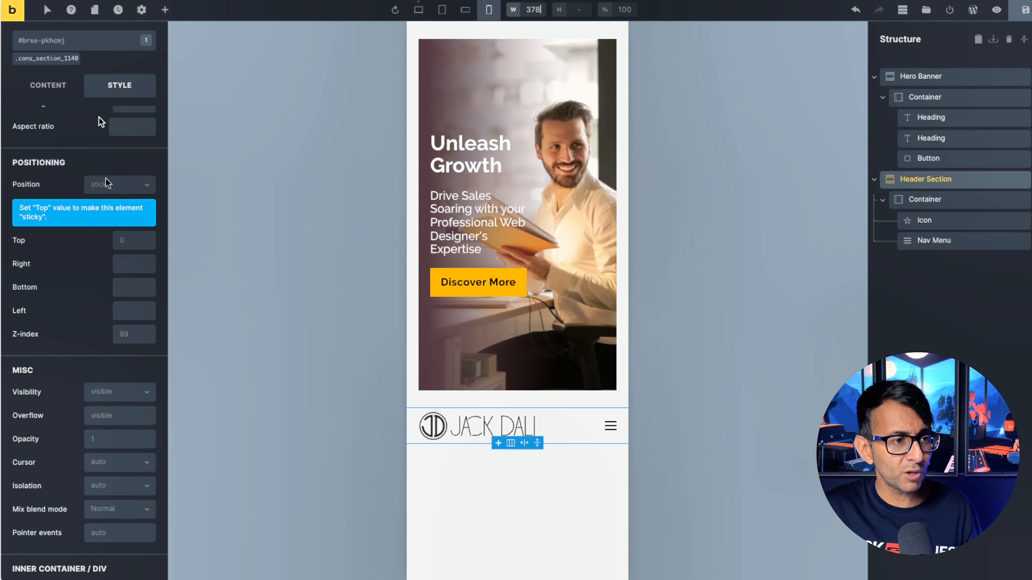
scroll(101, 122, "up", 10)
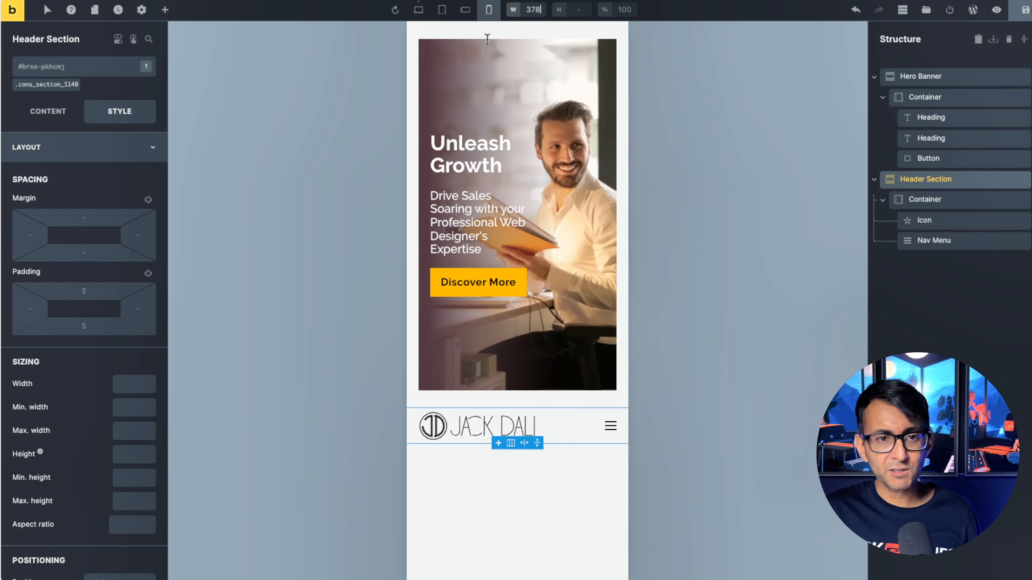
left_click(418, 9)
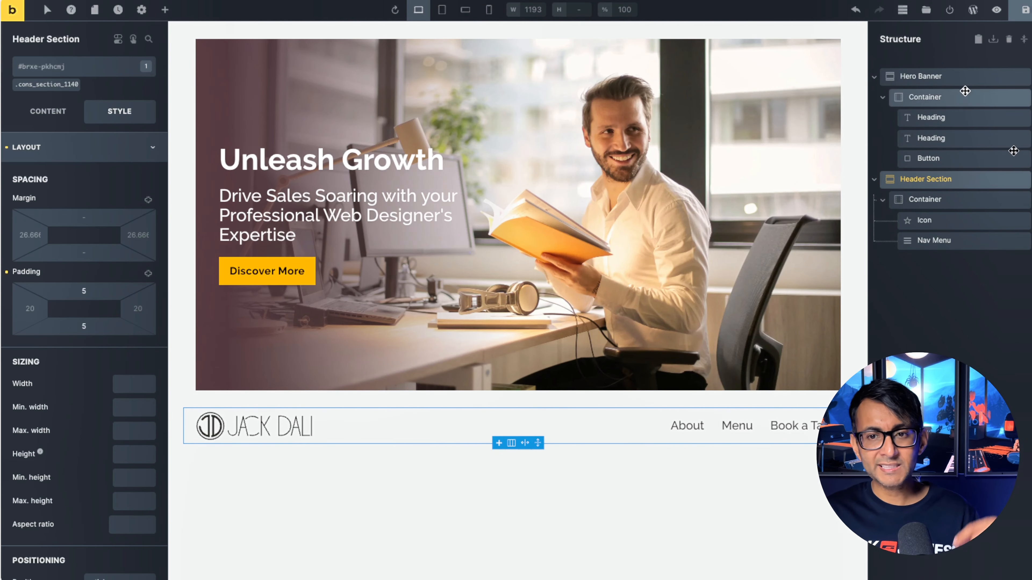
Step: Add a new section below the Header Section and assign it the .cons_section_1140 class
left_click(164, 9)
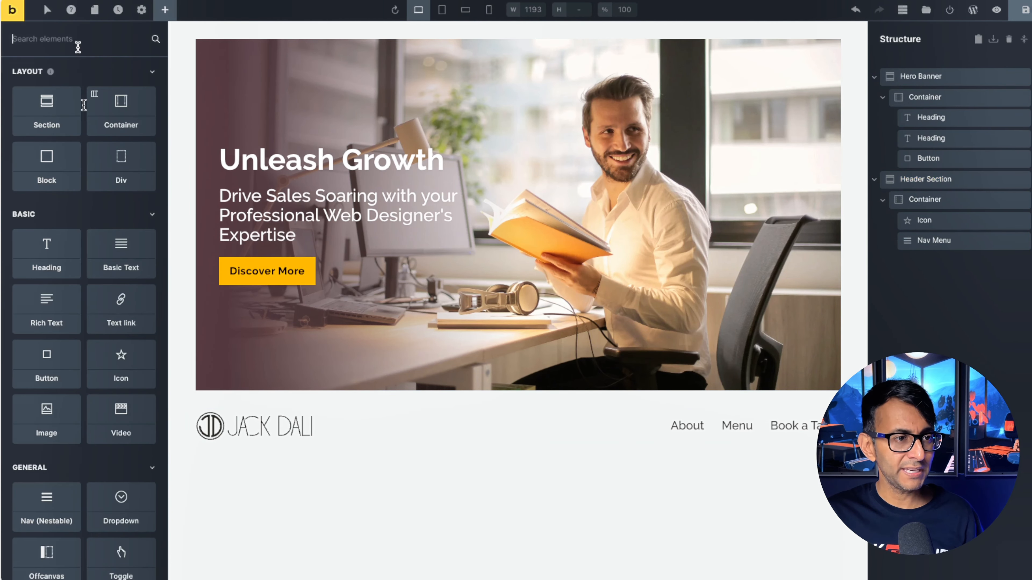
left_click(47, 110)
left_click(919, 262)
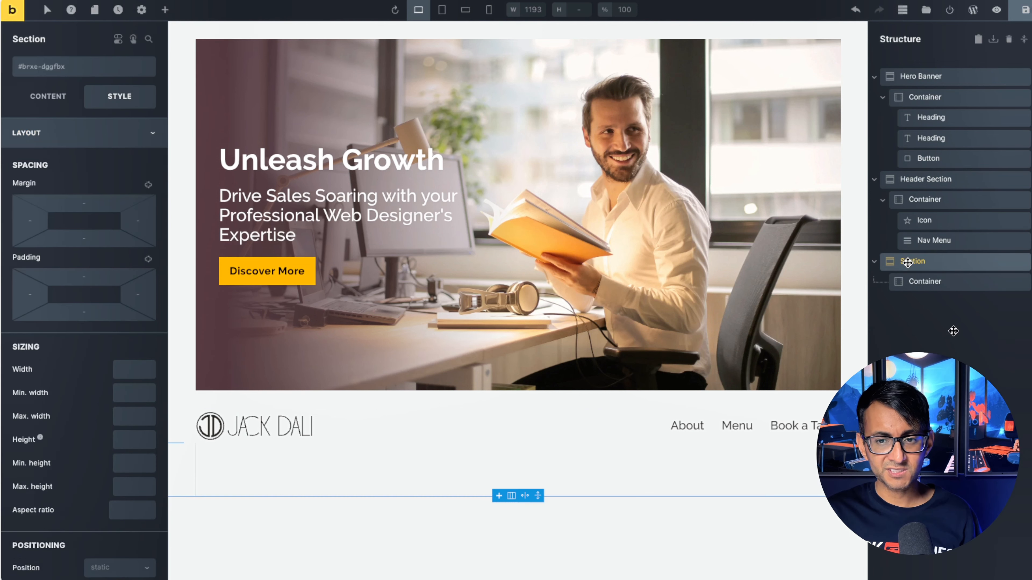
left_click(50, 66)
scroll(97, 393, "down", 1)
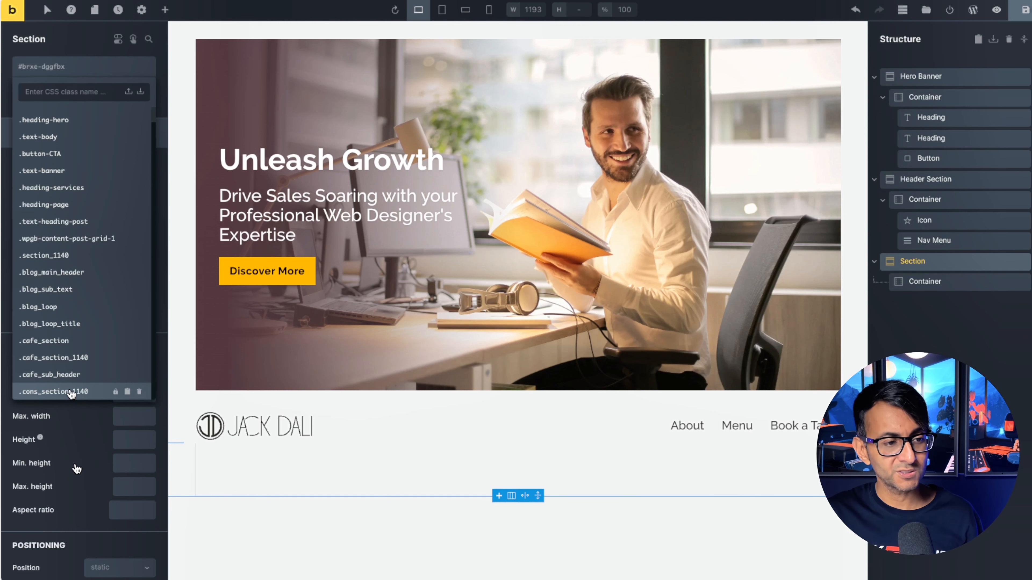
left_click(71, 392)
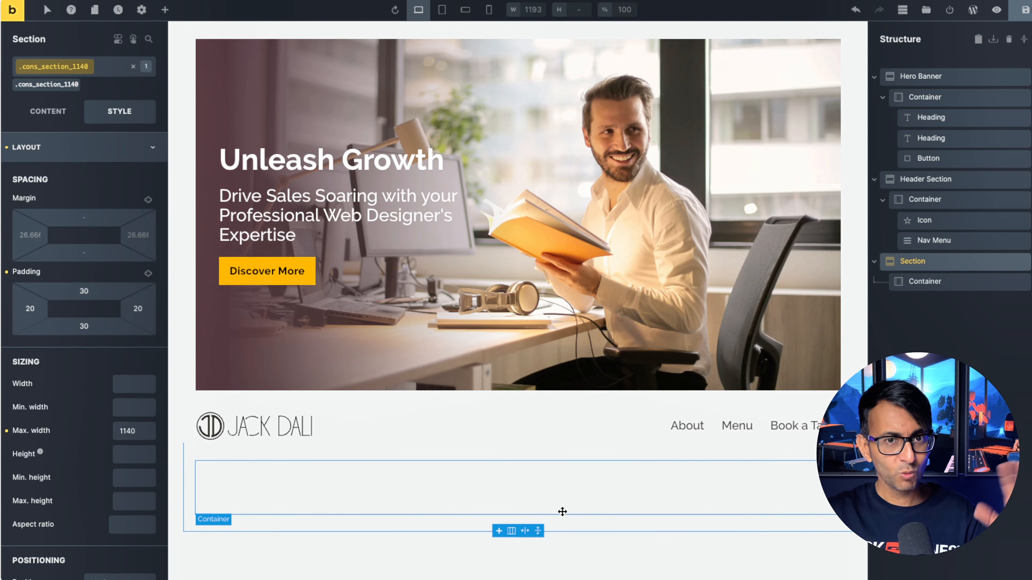
Step: Duplicate the hero banner's subheading and move the copy into the new section's container
right_click(298, 221)
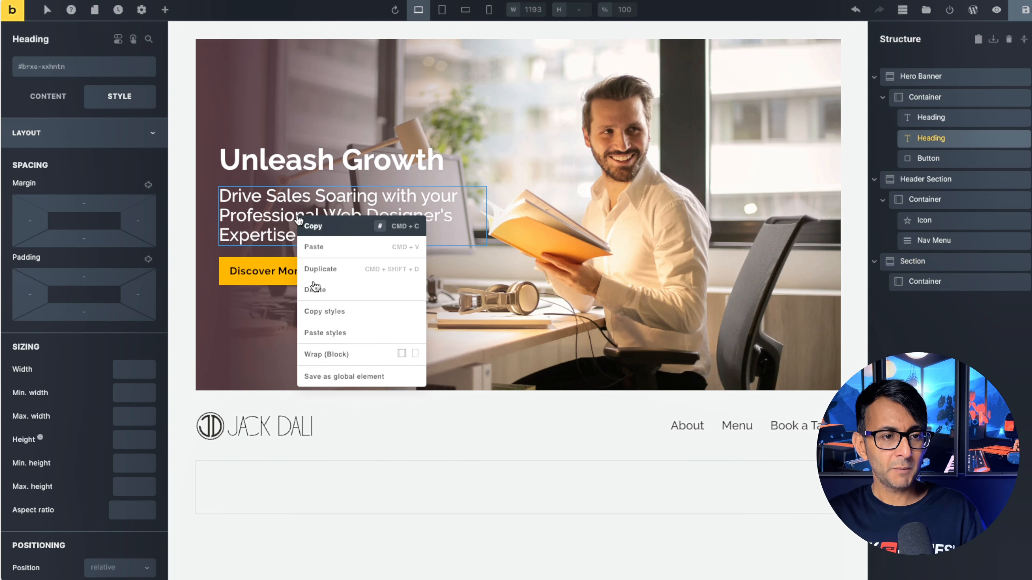
left_click(339, 271)
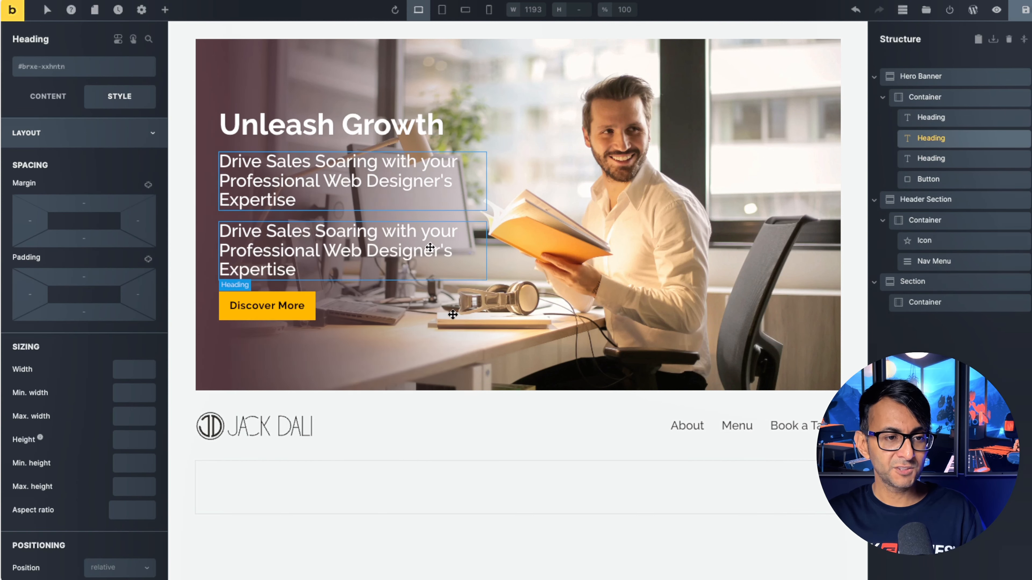
left_click_drag(930, 138, 961, 314)
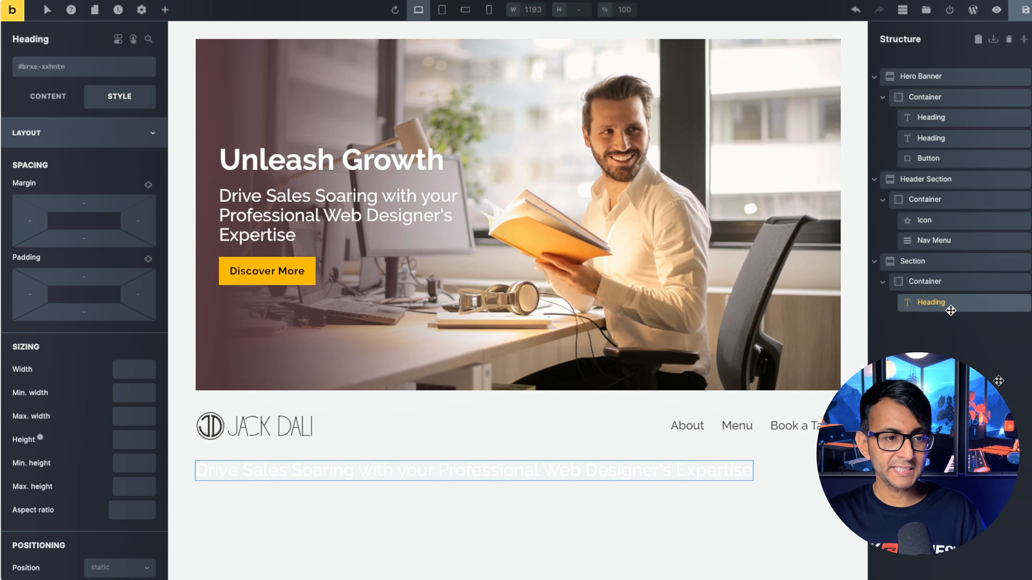
Step: Change the copied heading's text to "Elevate Your Business with Jack Dali's Proven Web Strategies" and give it a dark text color
left_click(46, 98)
left_click(120, 97)
left_click(151, 163)
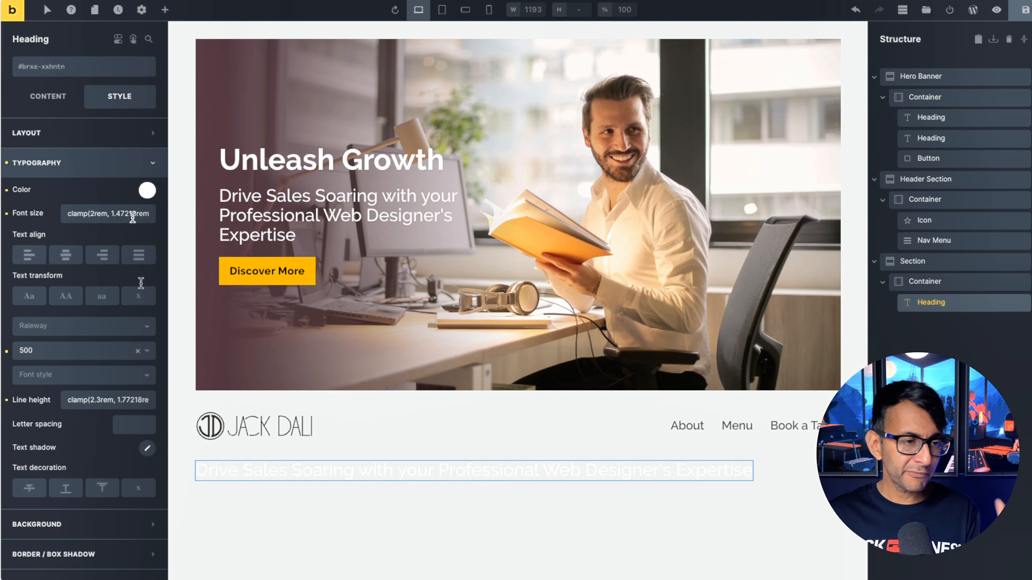
left_click(148, 191)
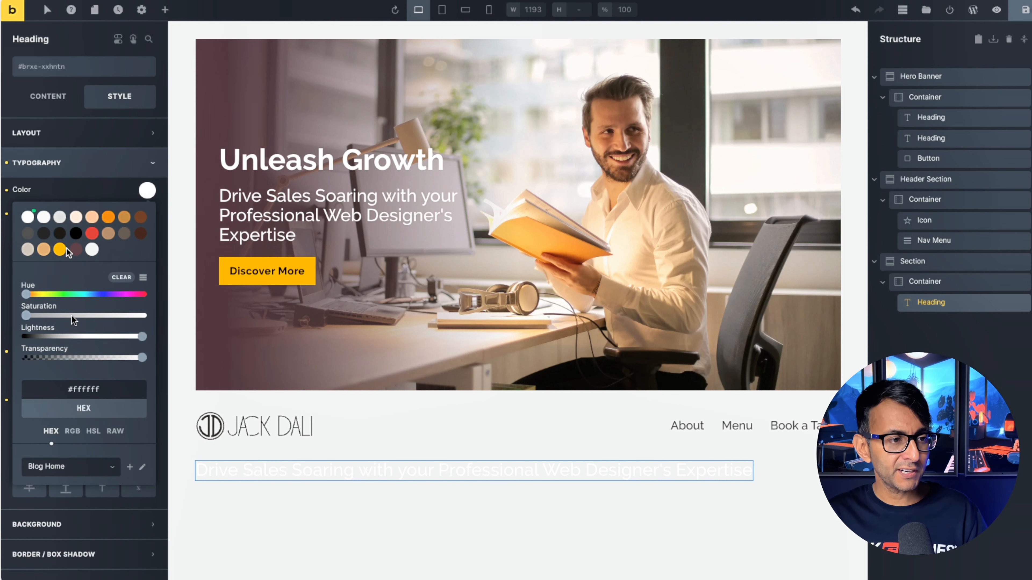
Step: Center the new section's container items on the cross axis
left_click(959, 281)
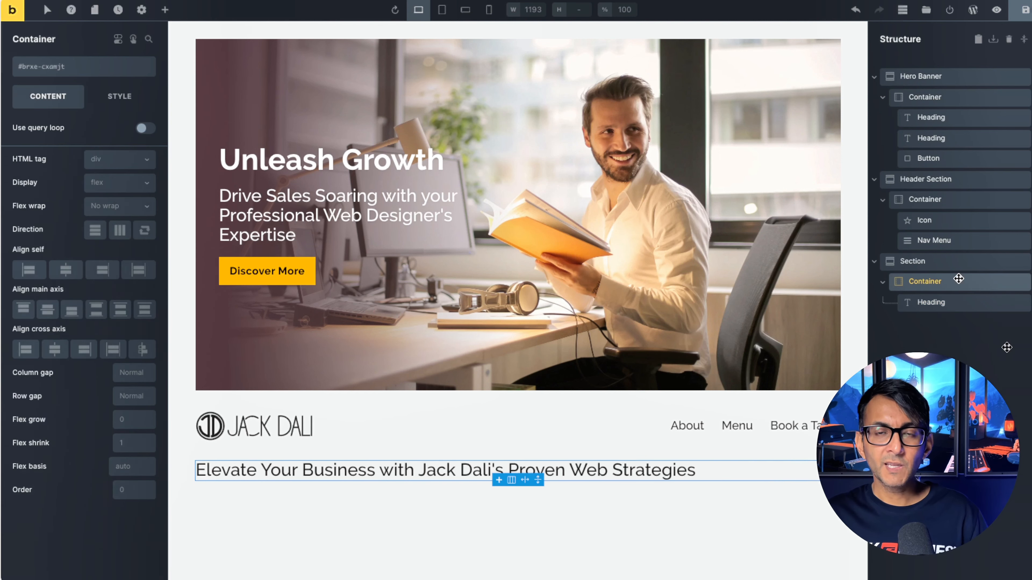
left_click(54, 349)
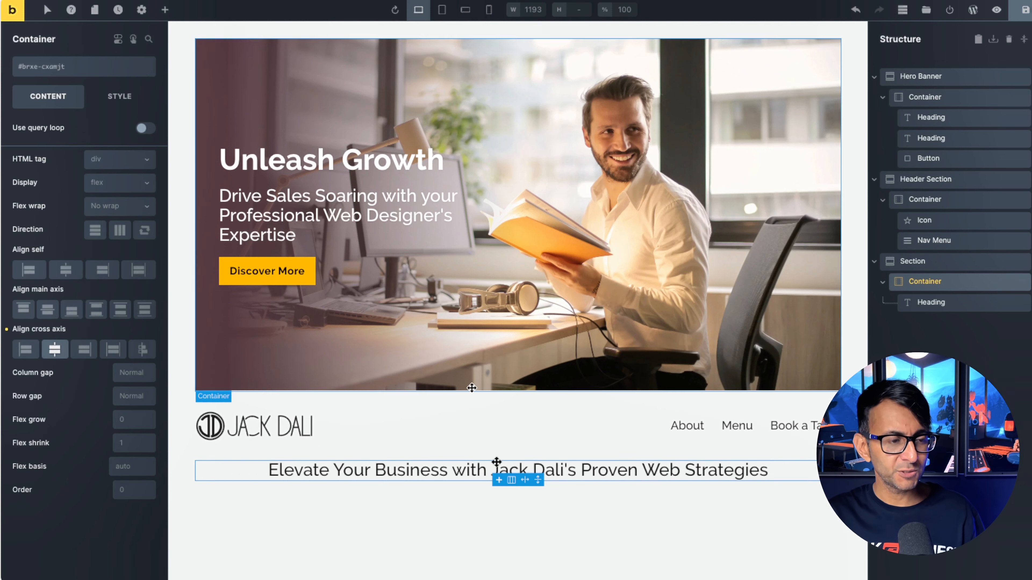
Step: Open the style settings of the heading in the new section
left_click(960, 303)
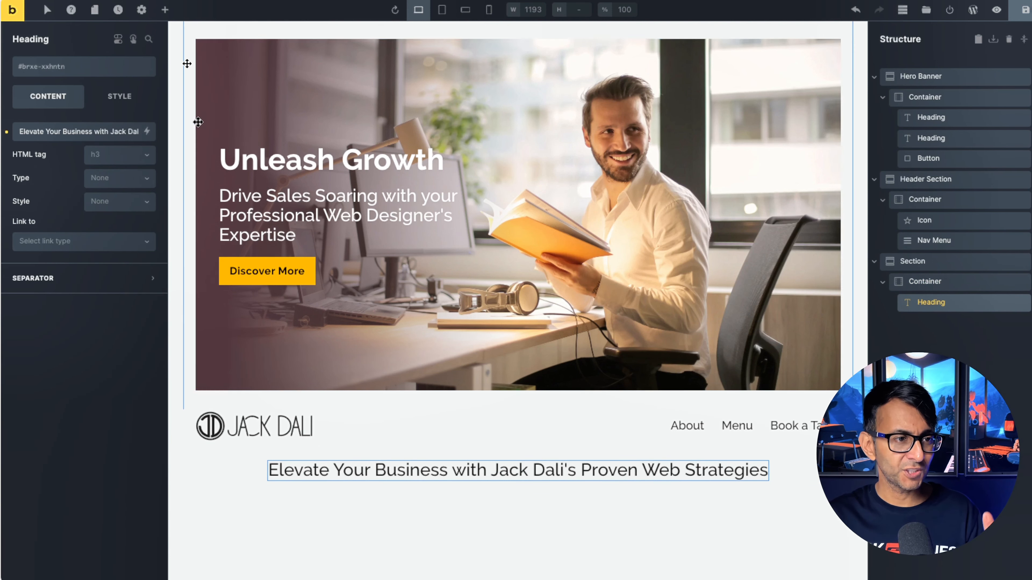
left_click(116, 97)
left_click(142, 133)
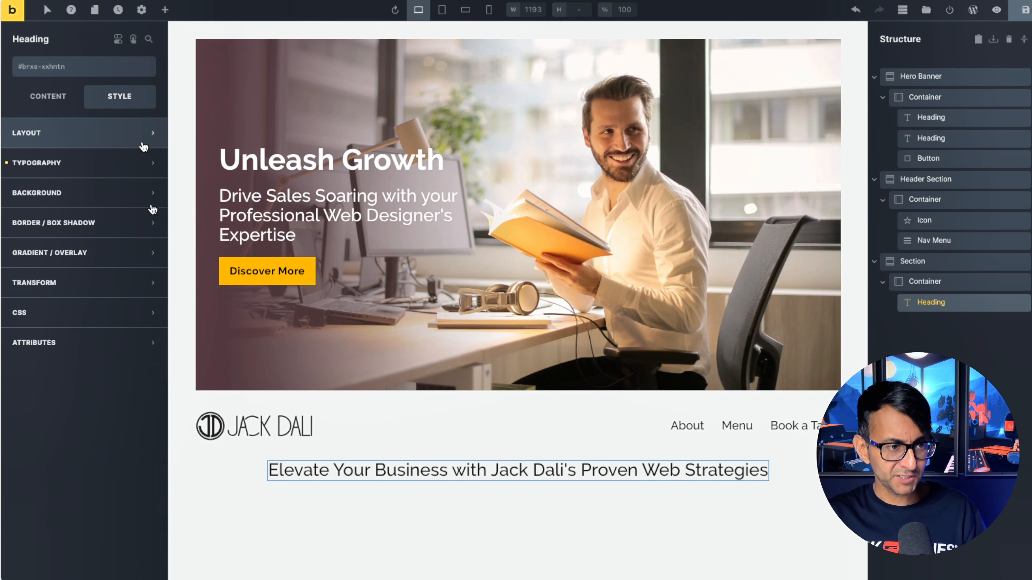
Step: Centre-align the text of the new section's heading in its typography settings
left_click(140, 170)
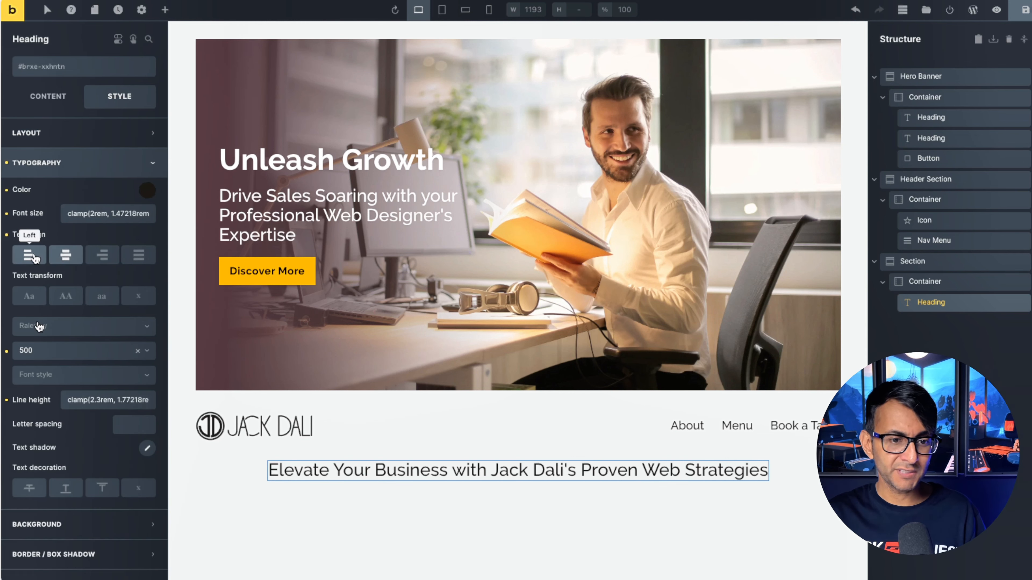
left_click(56, 257)
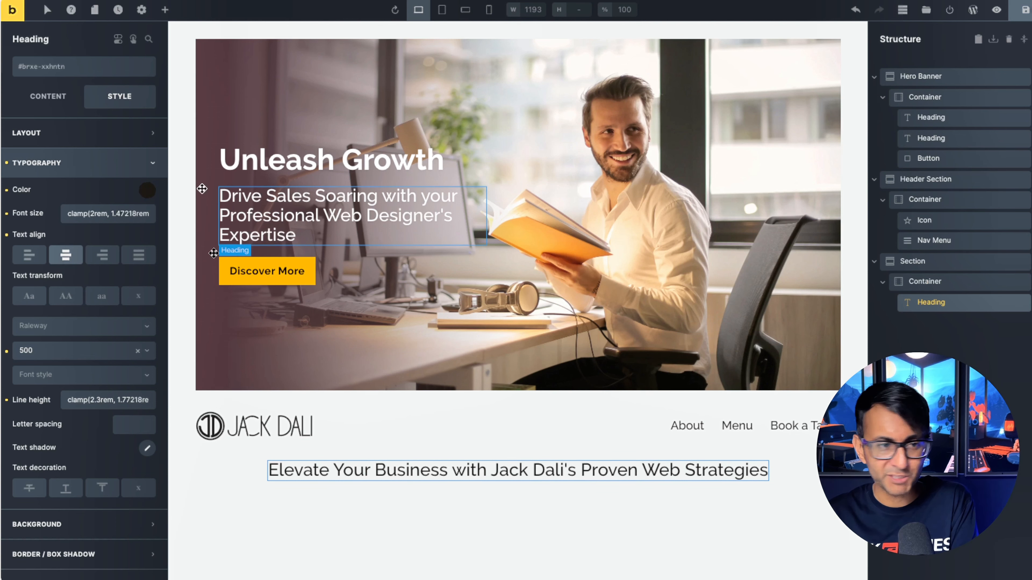
Step: Change the heading's text to "Elevate Your Business with Proven Strategies" and set its HTML tag to h1
left_click(48, 98)
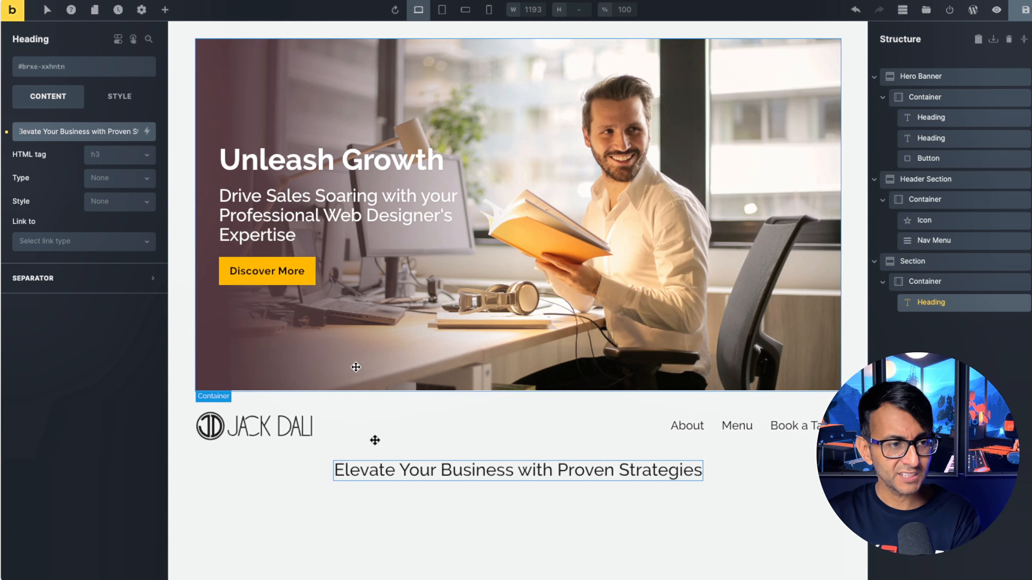
left_click(145, 162)
left_click(109, 179)
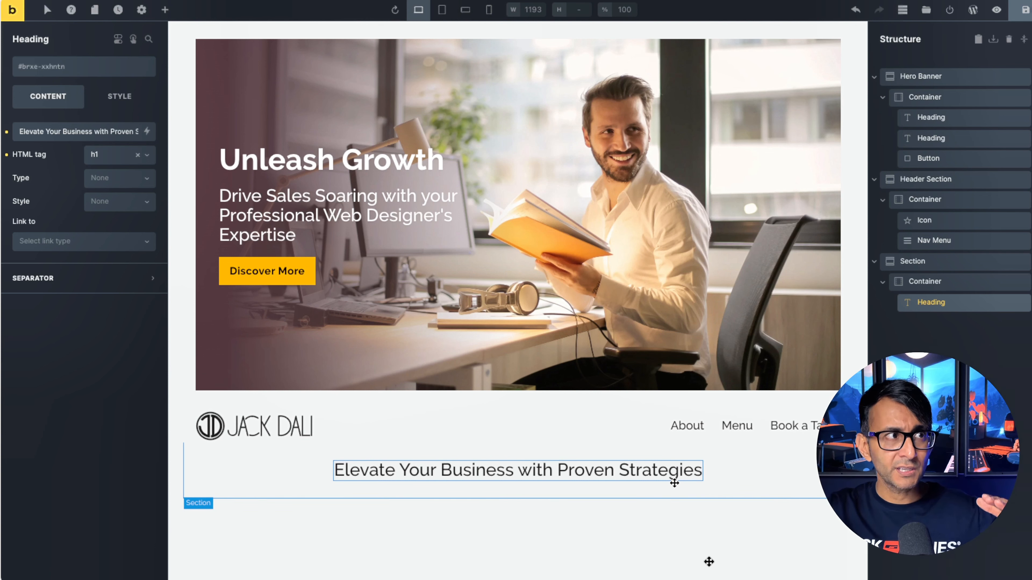
Step: Add a rich text element below the heading, containing the paragraph that introduces the web designer's expertise
left_click(165, 9)
left_click(57, 315)
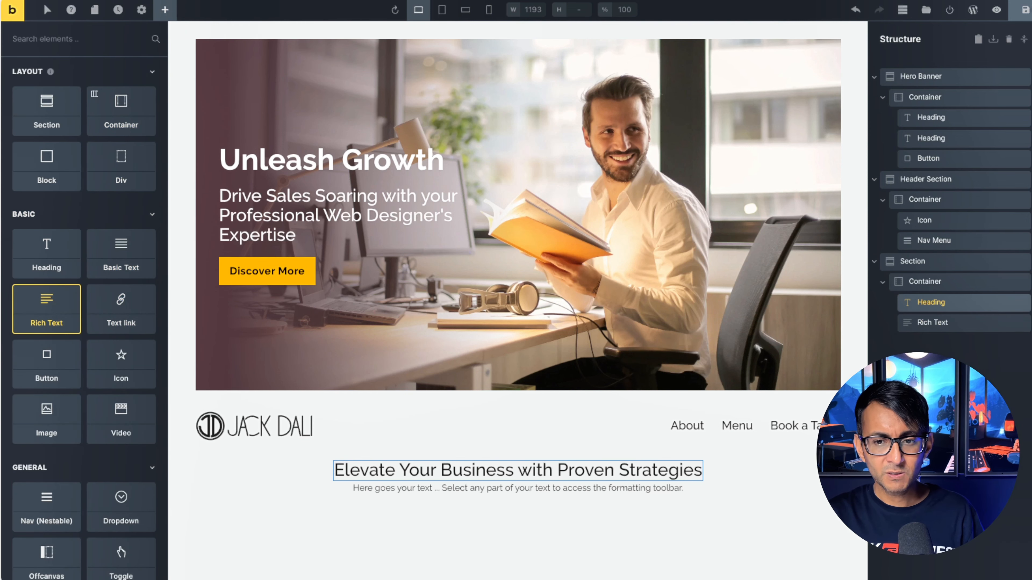
left_click(967, 328)
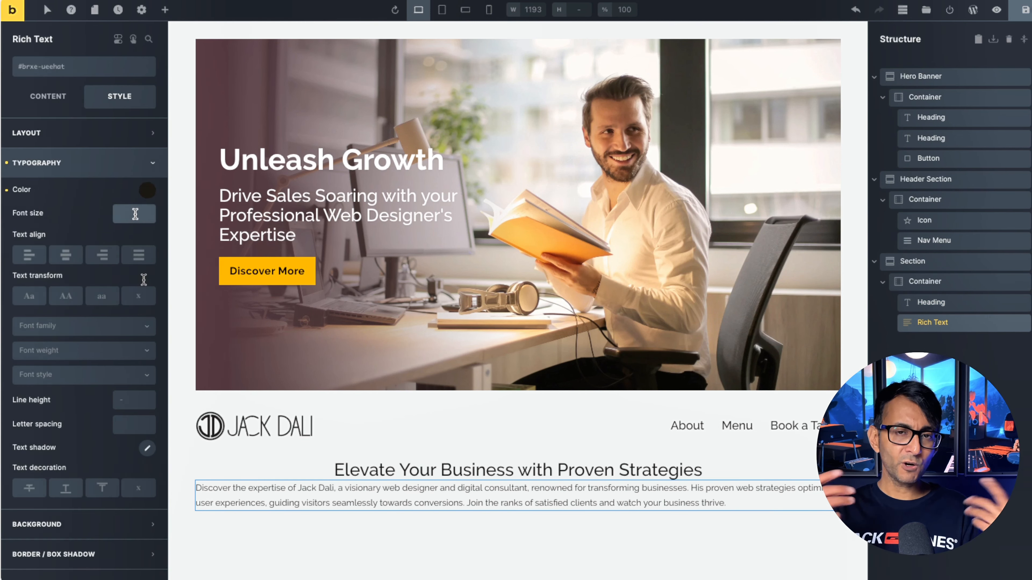
Step: Set the introductory paragraph's font size to 1.8rem
left_click(135, 214)
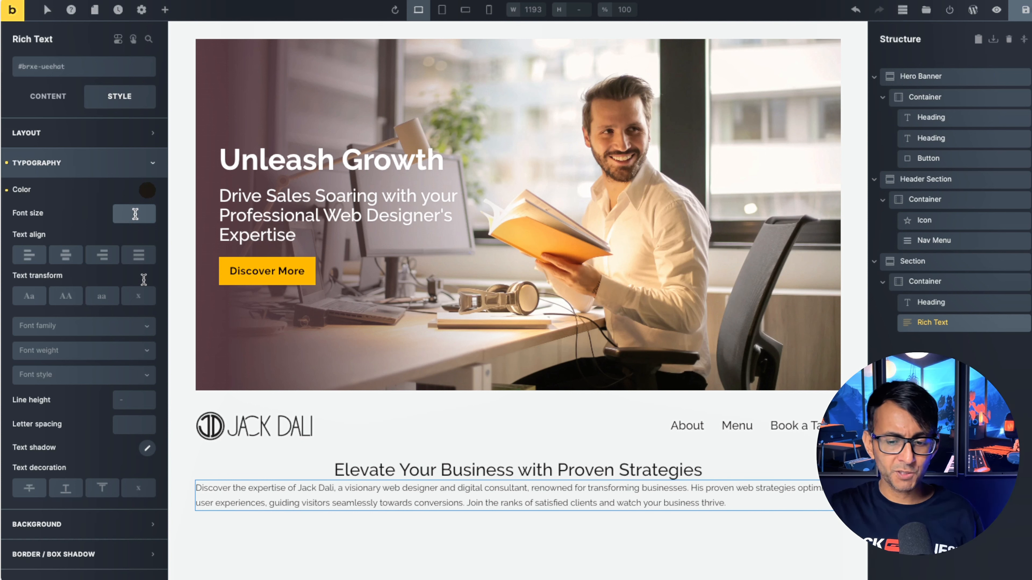
left_click(135, 214)
type("1")
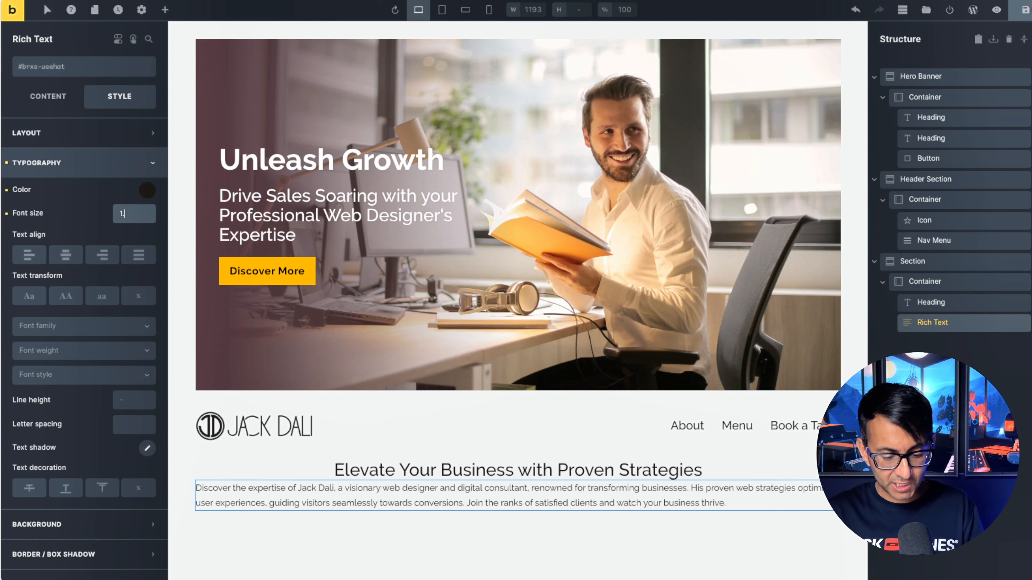
type(".6rem")
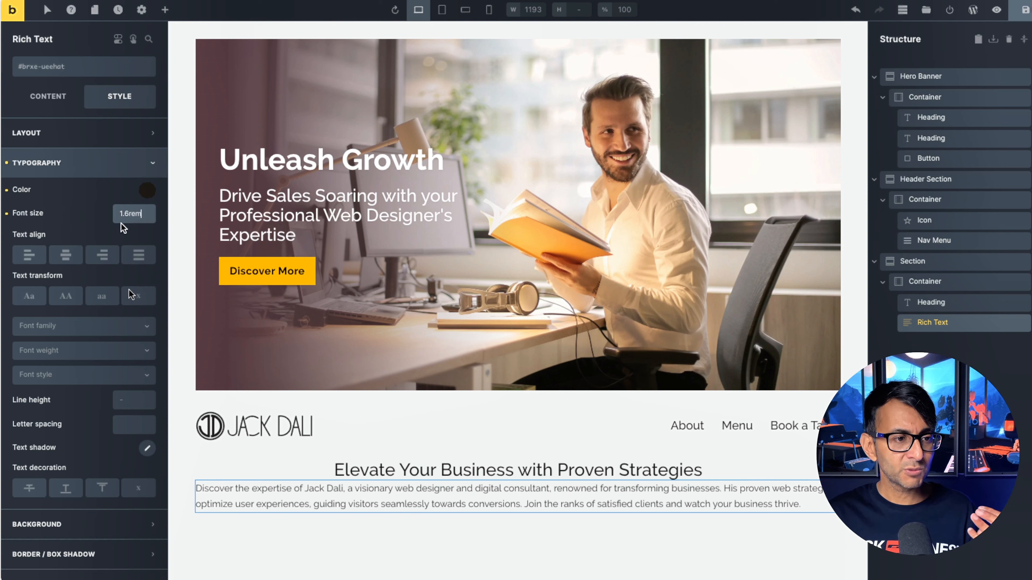
left_click_drag(125, 215, 129, 214)
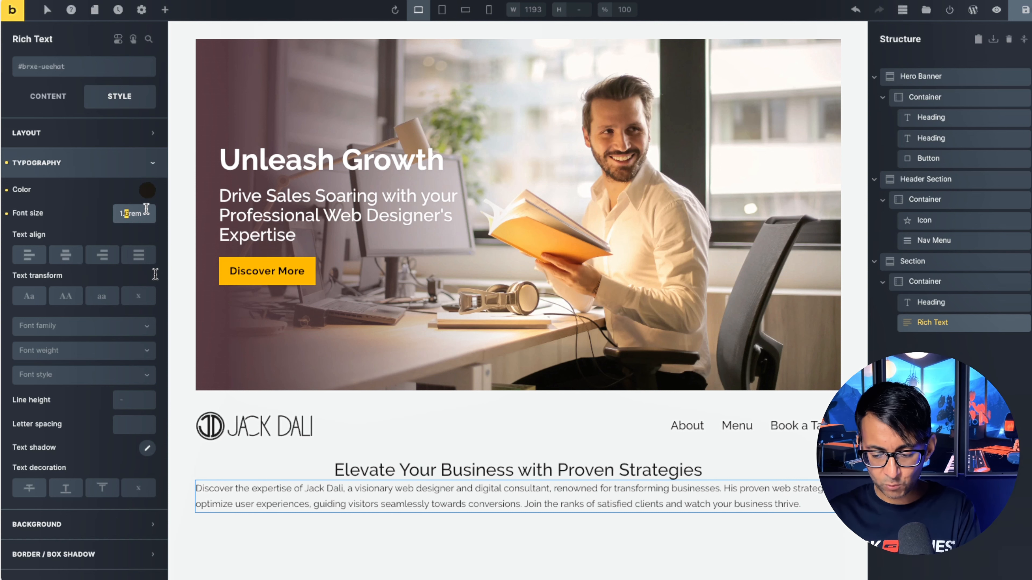
type("8")
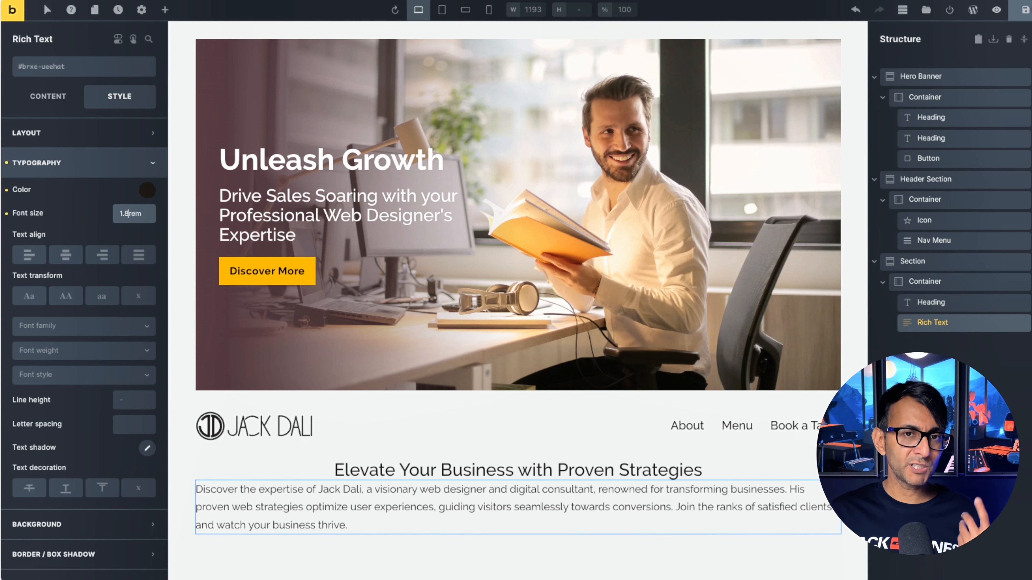
Step: Check how the heading and paragraph wrap at the mobile portrait breakpoint, and return to the desktop view
left_click(489, 9)
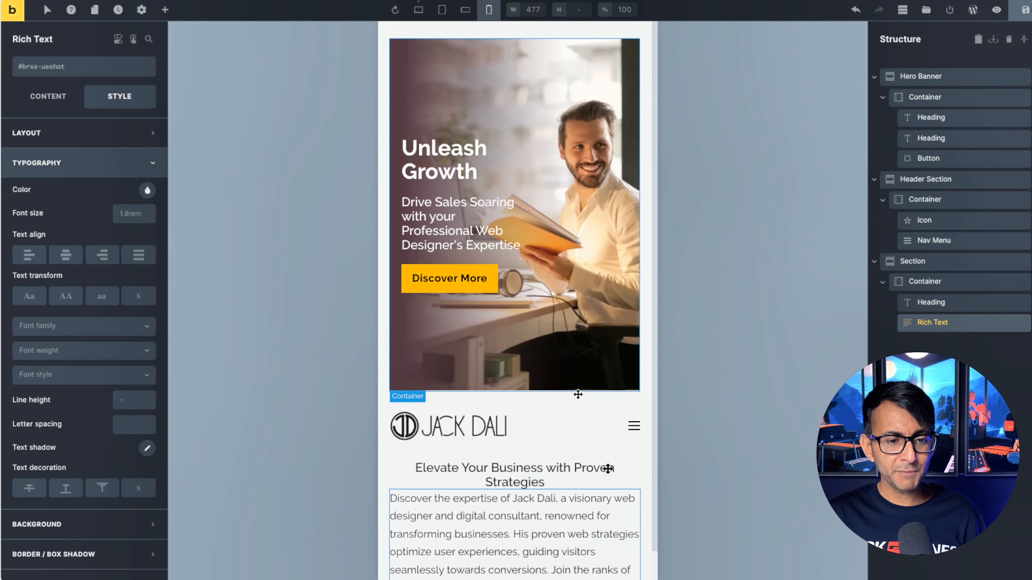
scroll(597, 491, "down", 1)
left_click(418, 10)
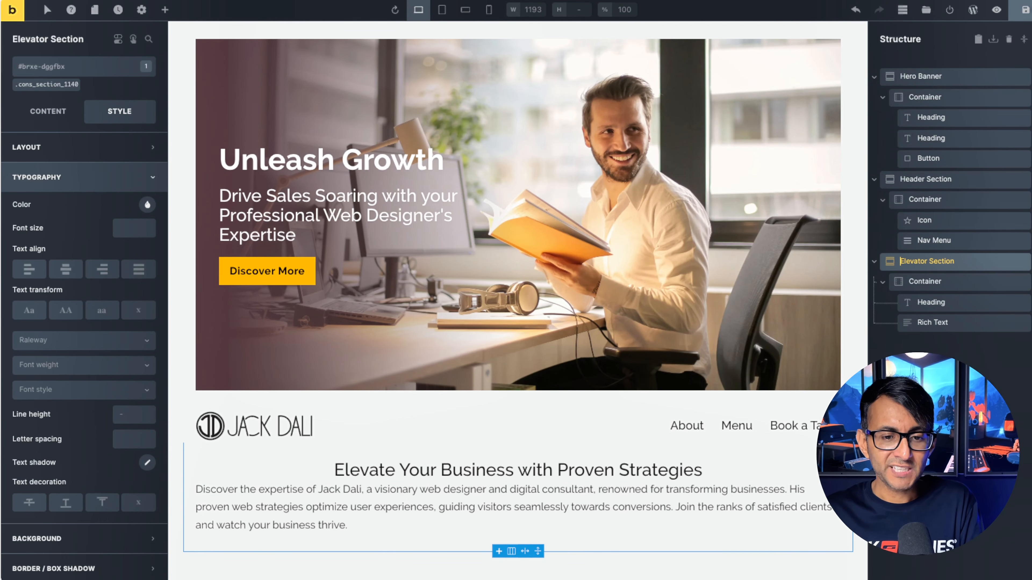
Step: Give the Elevator Section's container a row gap of 20 and a maximum width of 75%
left_click(970, 284)
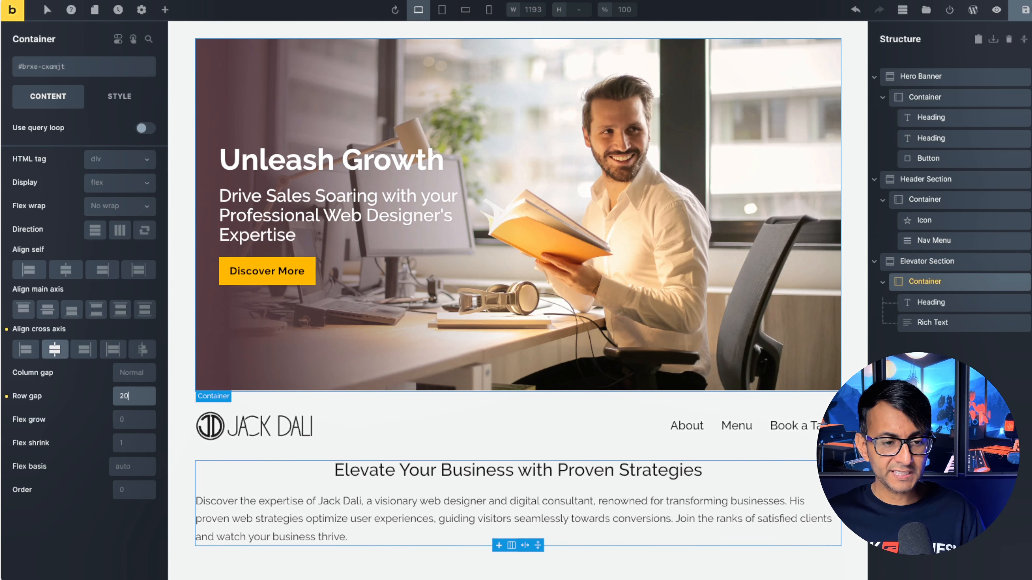
left_click(120, 96)
left_click(134, 416)
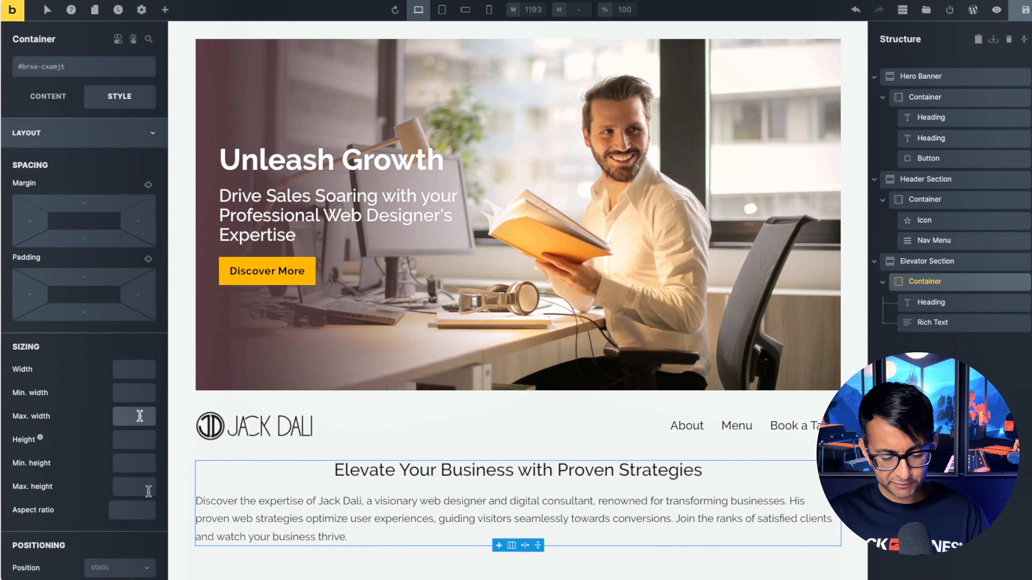
type("75%")
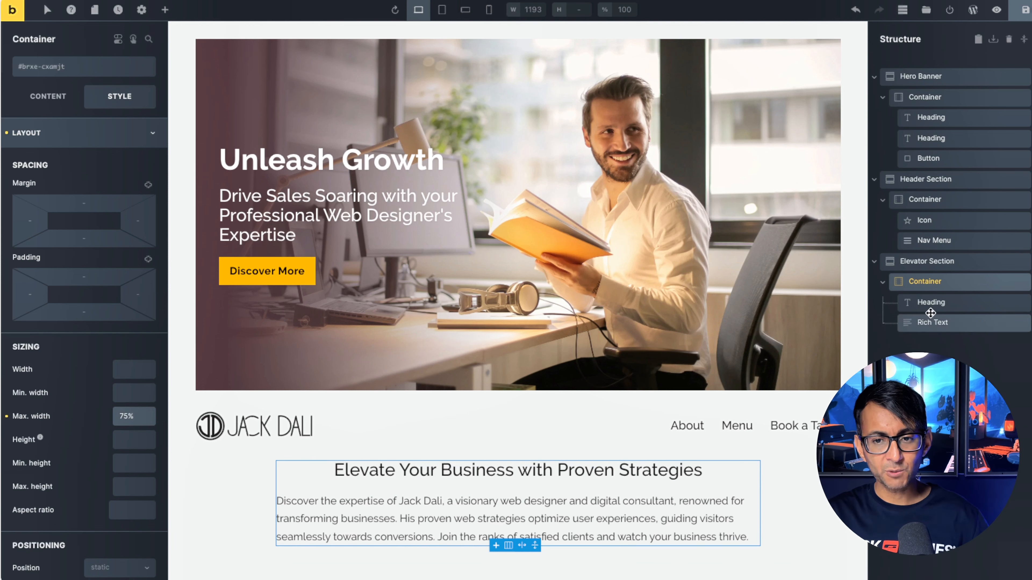
Step: Set the Elevator Section container's maximum width to 100% for the mobile portrait breakpoint
left_click(489, 10)
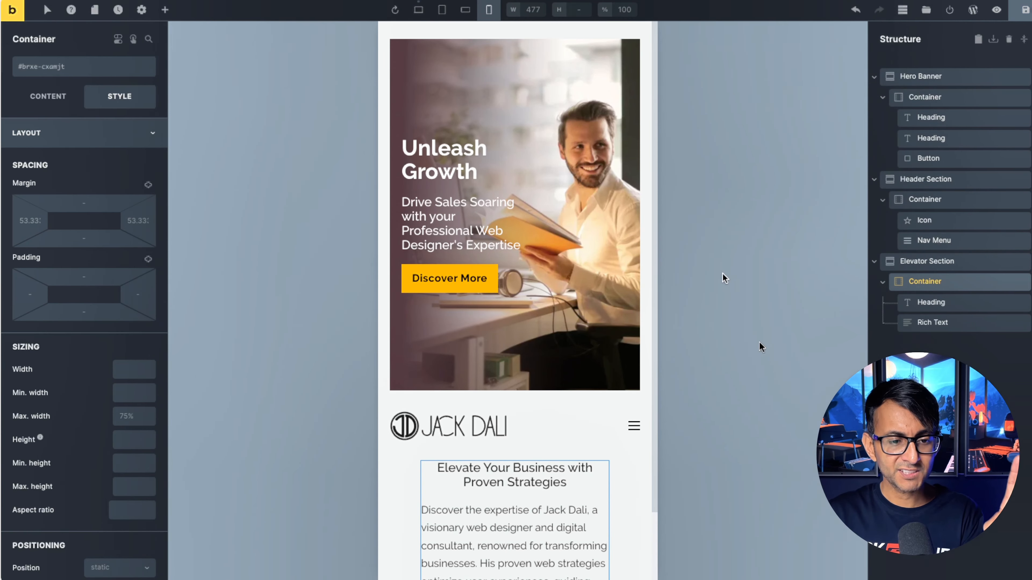
scroll(581, 419, "down", 3)
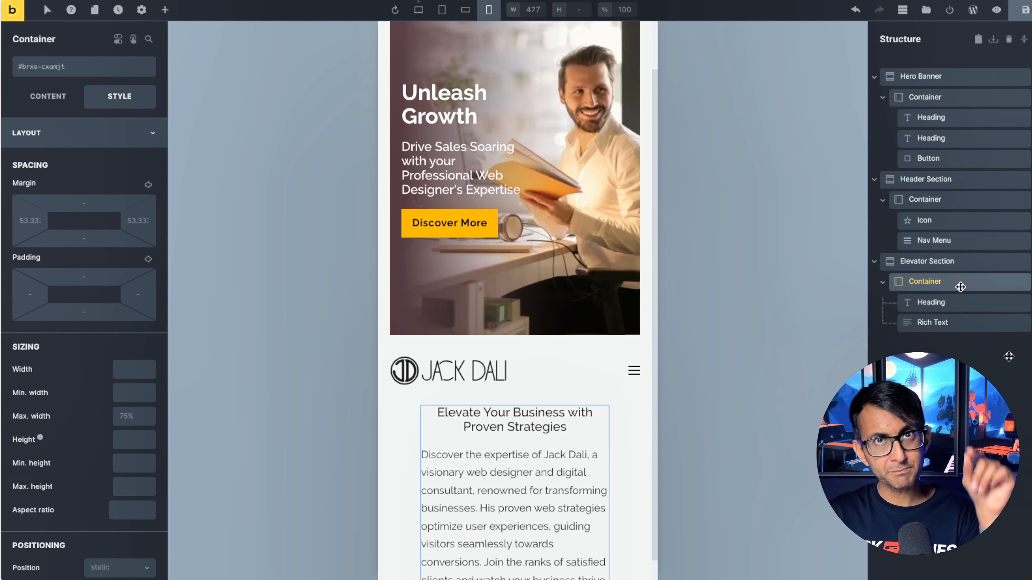
left_click(132, 417)
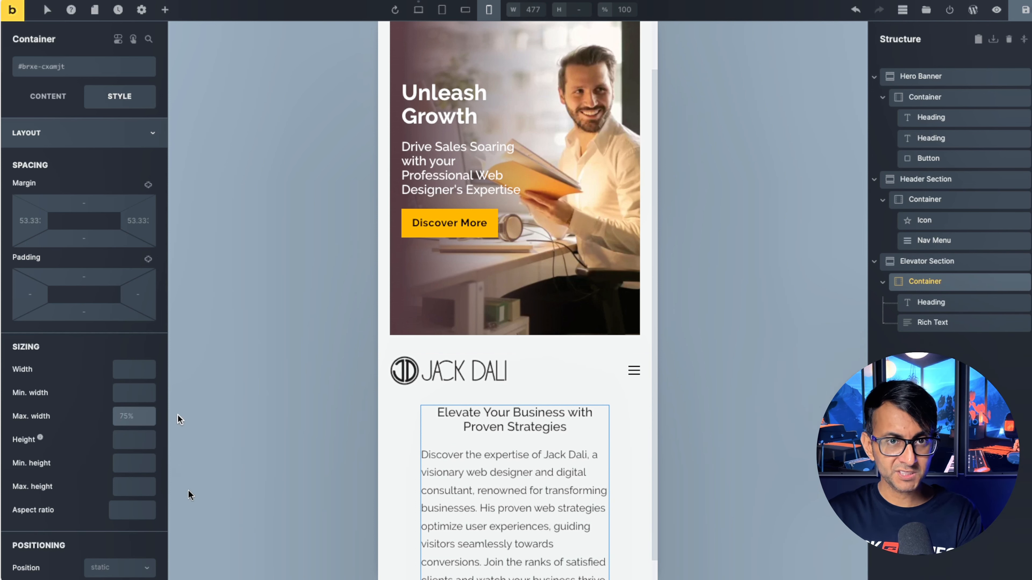
type("100")
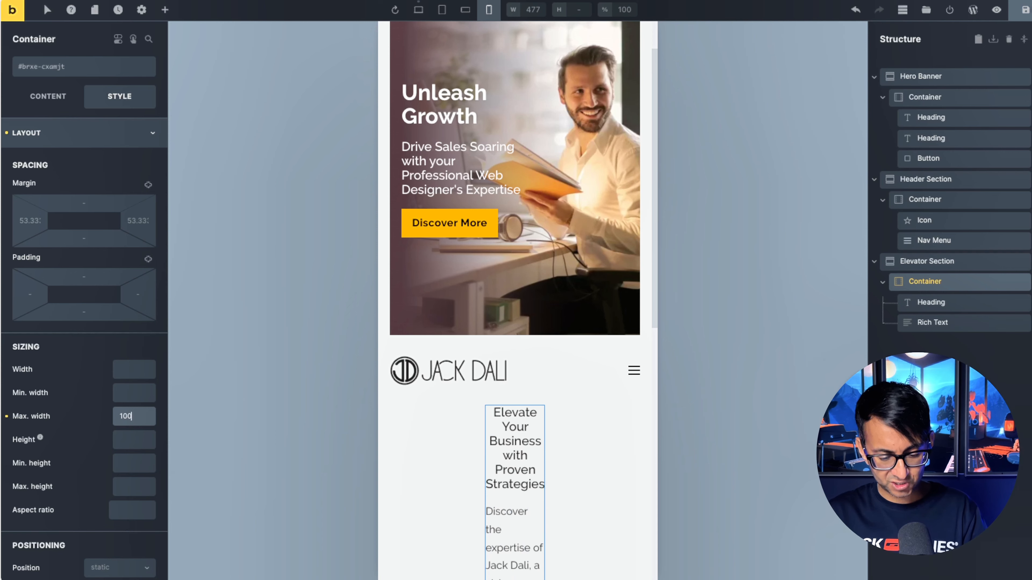
type("%")
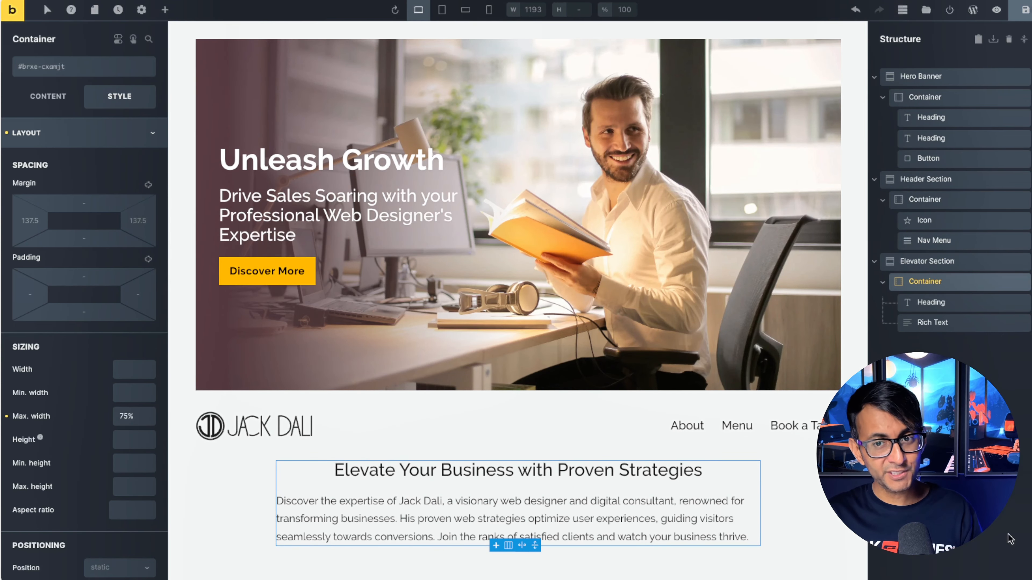
Step: Add a new section below the Elevator Section and apply the class .cons_section_1140 to it
left_click(164, 9)
left_click(42, 114)
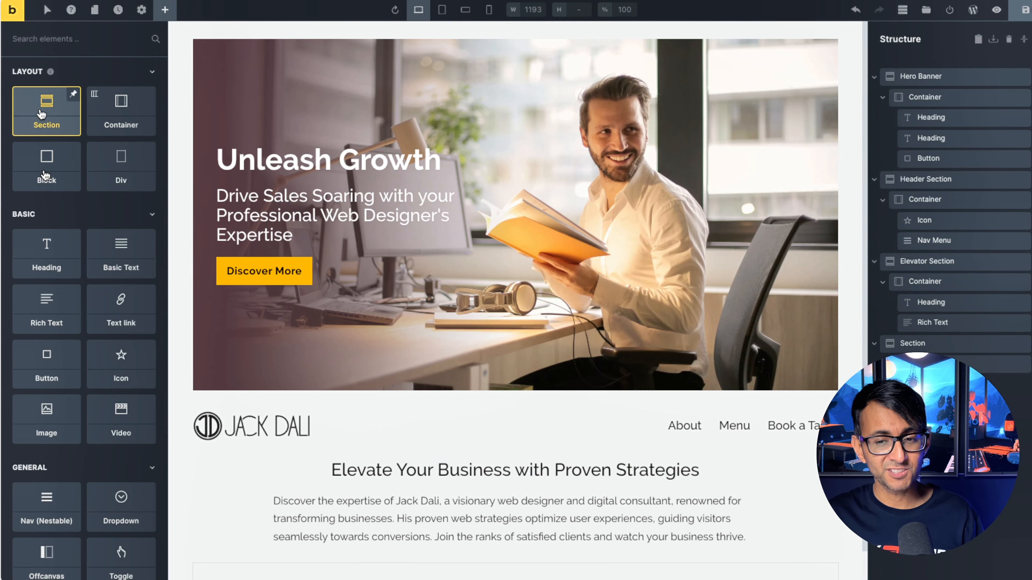
left_click(922, 344)
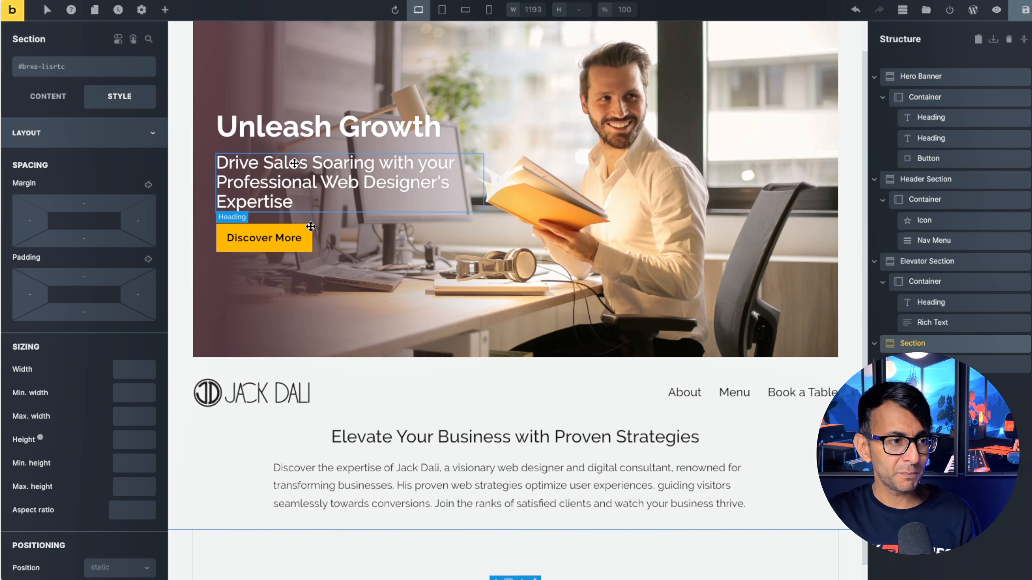
left_click(55, 68)
scroll(65, 366, "down", 1)
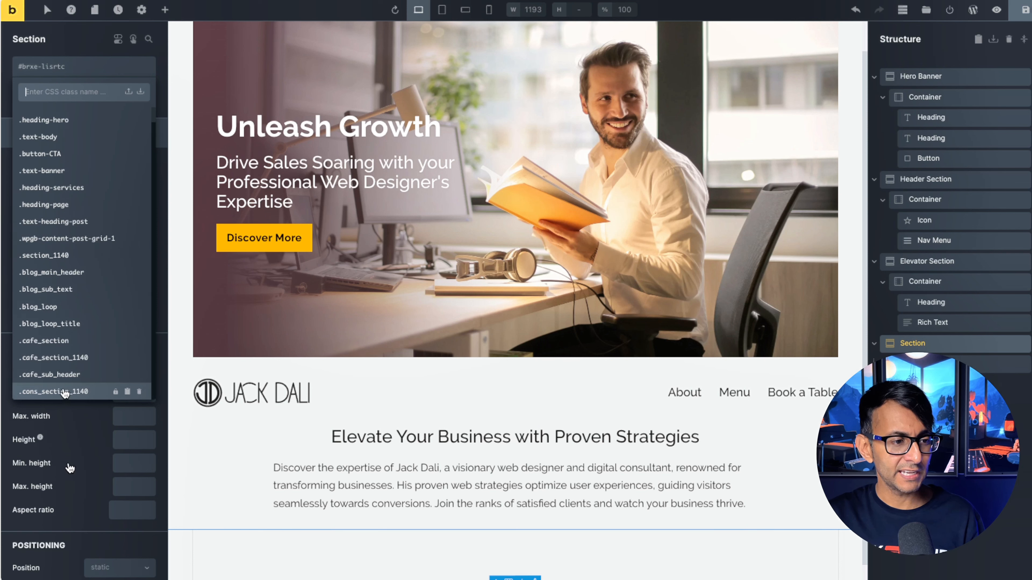
left_click(65, 393)
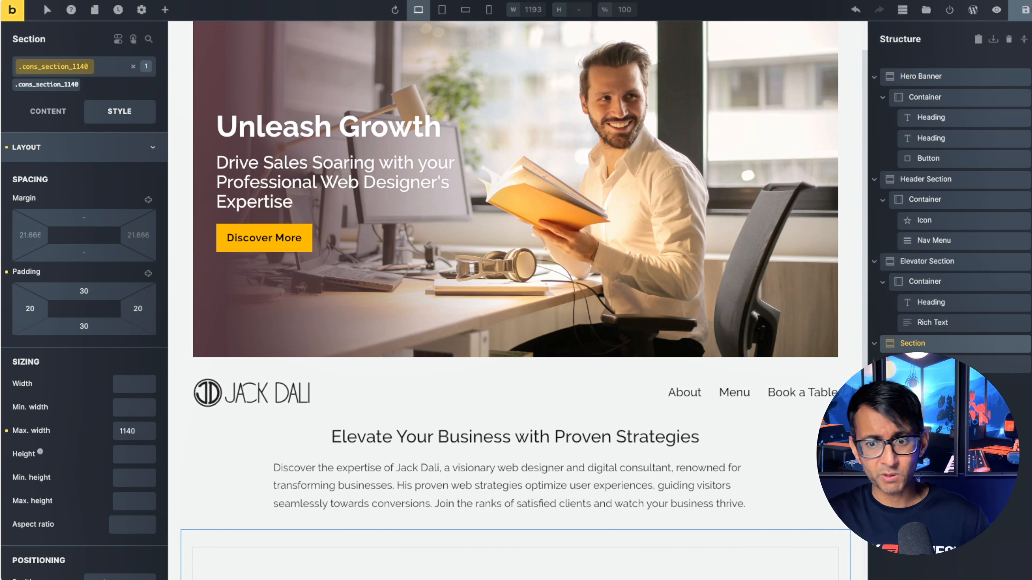
Step: Add a block to the new section's container, holding an icon, a heading and a rich text in that order
scroll(649, 527, "down", 1)
left_click(650, 527)
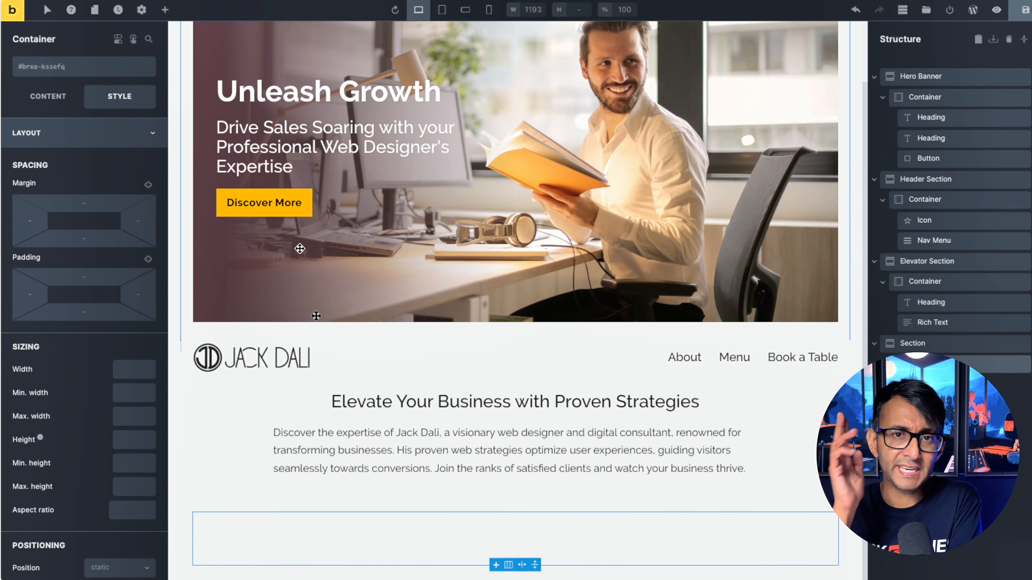
left_click(164, 9)
left_click(63, 162)
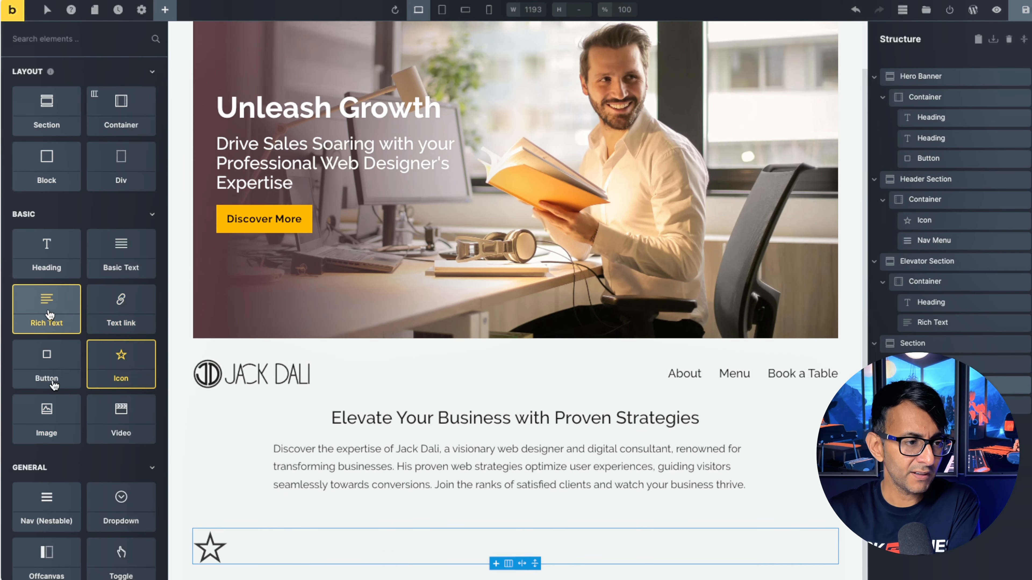
left_click(46, 309)
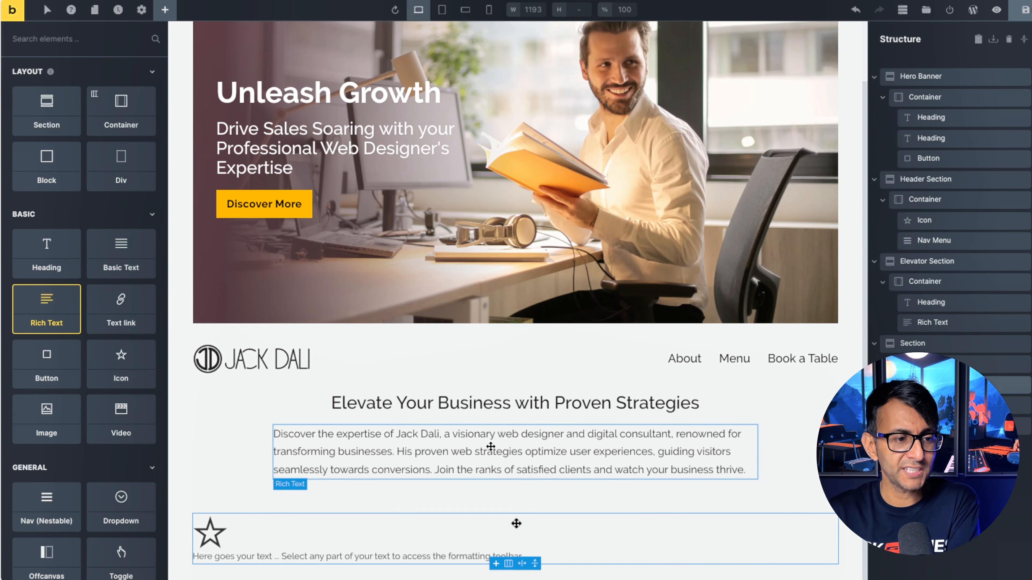
left_click(55, 255)
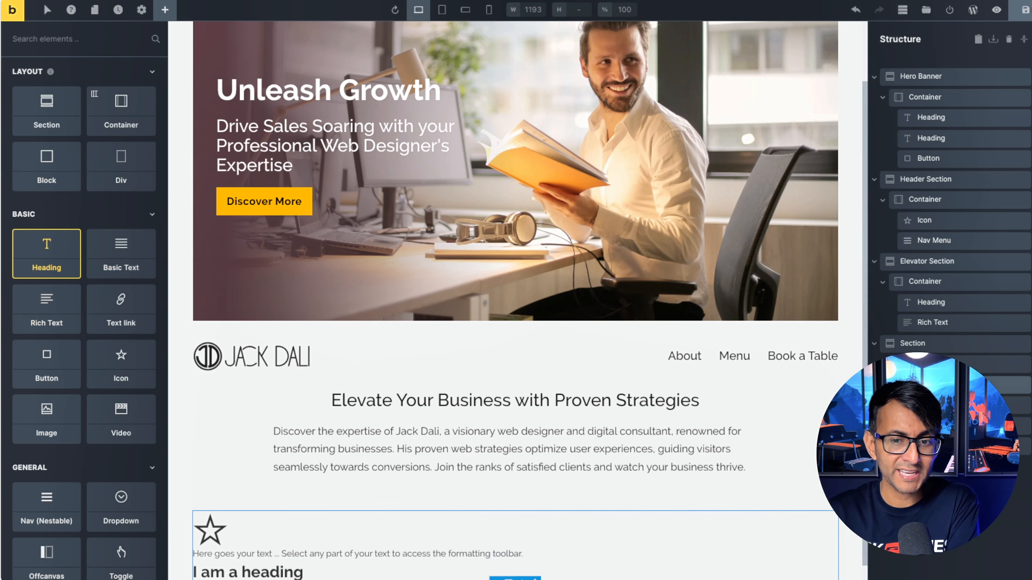
left_click_drag(931, 447, 931, 424)
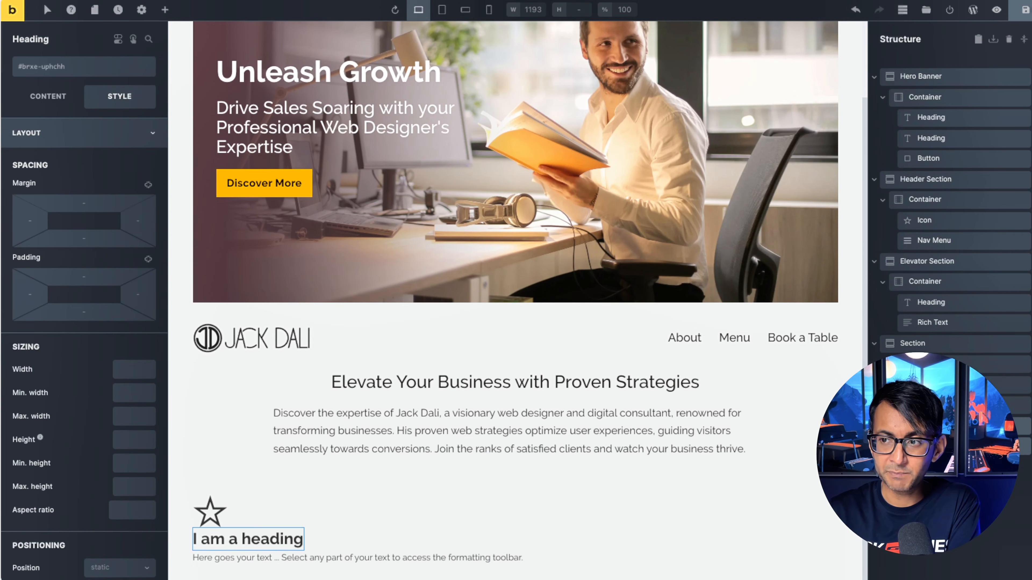
Step: Rename the new section as Services in the page structure
left_click(941, 344)
left_click(943, 363)
left_click(947, 384)
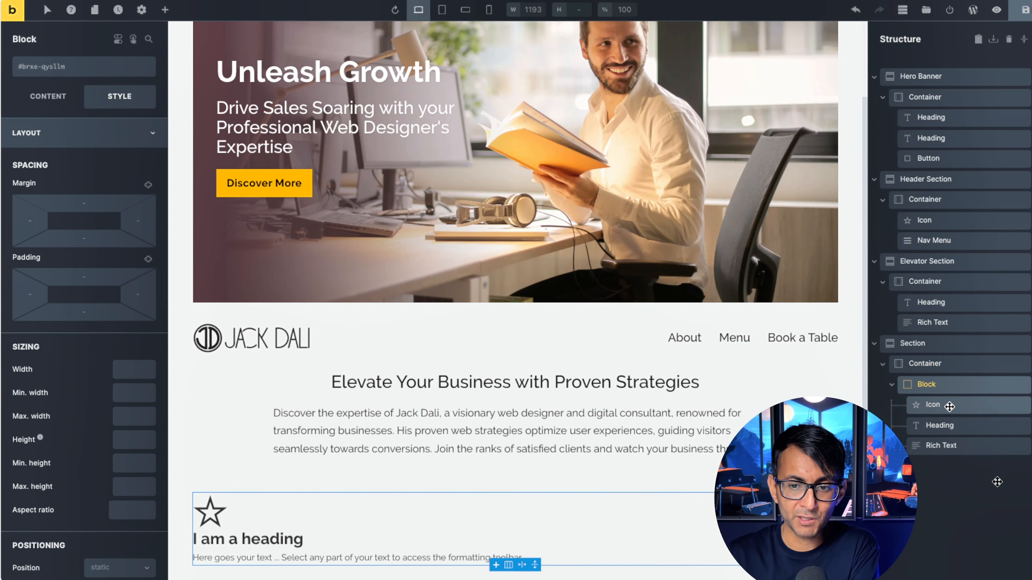
left_click(949, 406)
left_click(953, 425)
left_click(947, 446)
double_click(916, 345)
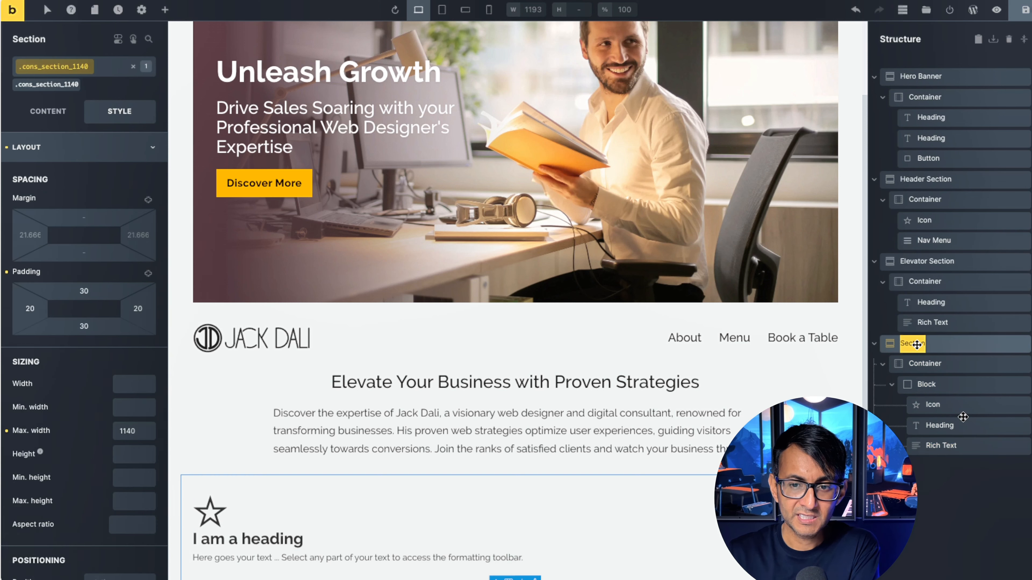
type("Services")
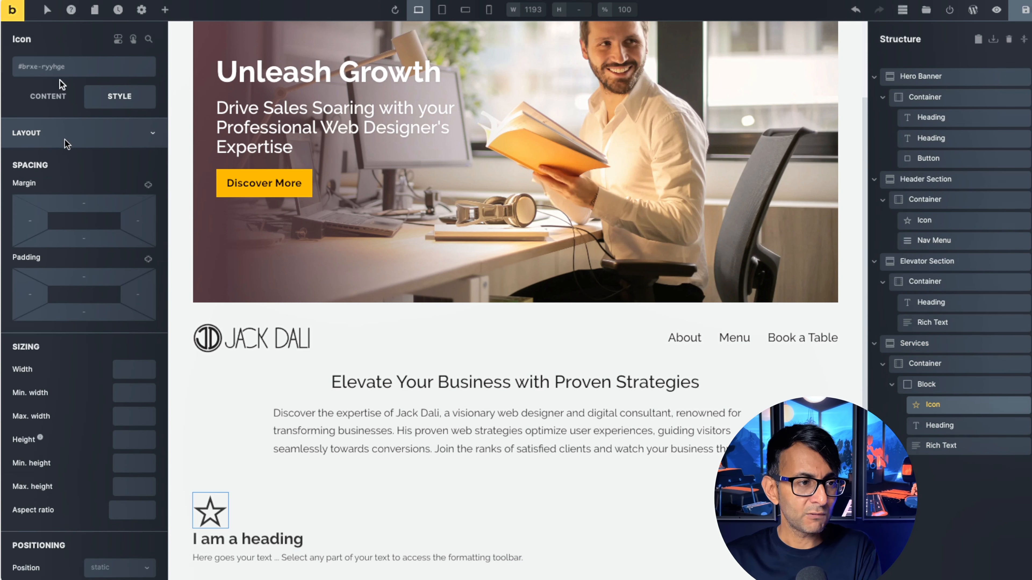
Step: Replace the star icon in the Services block with the SVG file of a web page layout
left_click(49, 97)
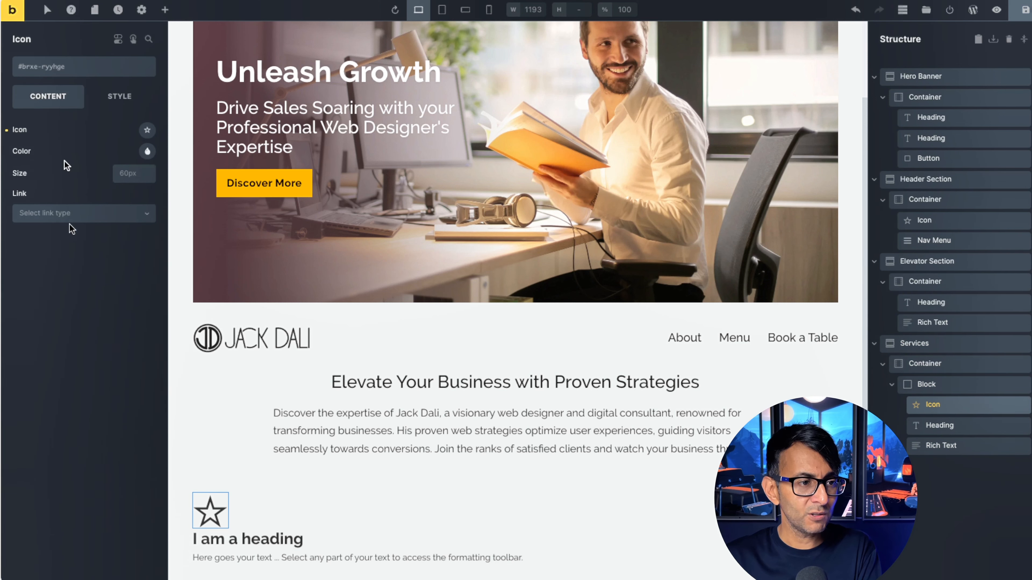
left_click(148, 130)
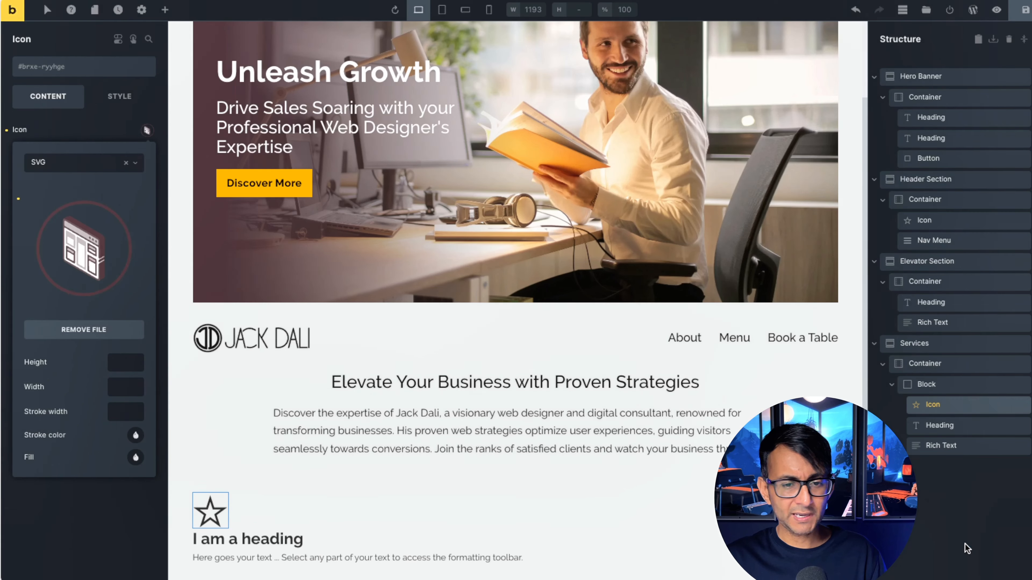
Step: Set the Services block's SVG icon height and width to 150
scroll(512, 453, "down", 10)
scroll(512, 453, "up", 1)
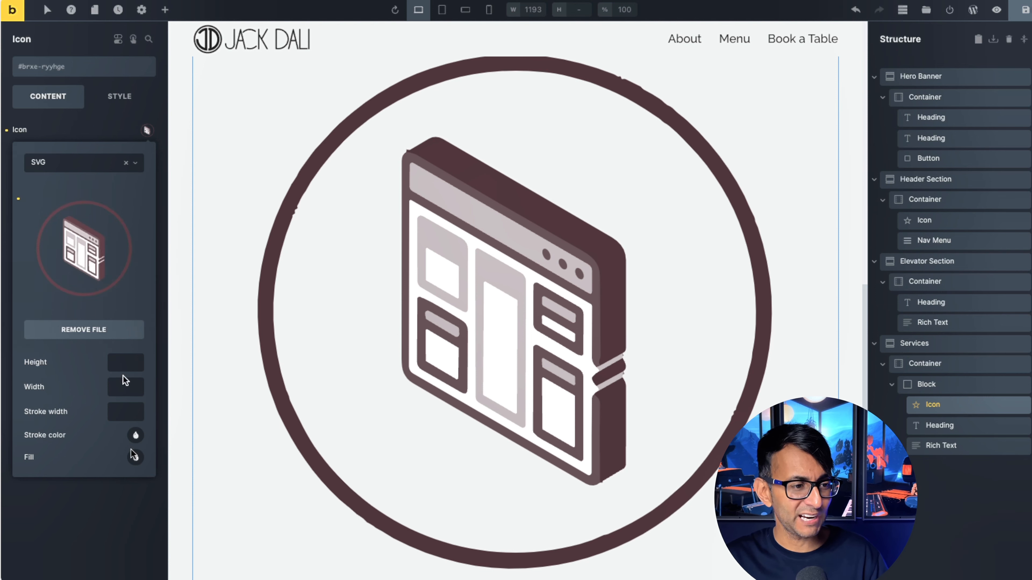
left_click(125, 364)
type("150")
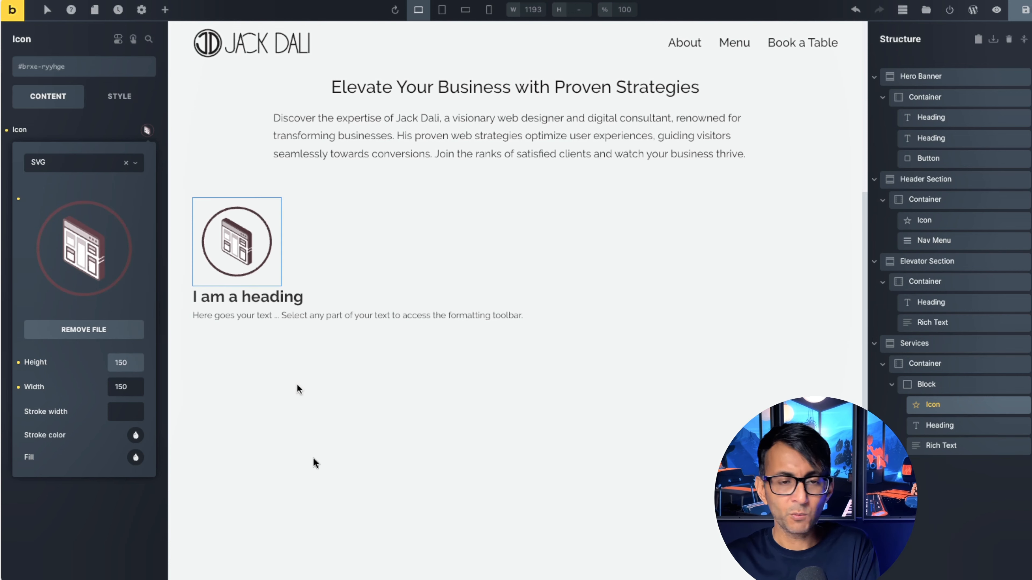
Step: Set the block's heading to "Custom Web Development" and fill its rich text with the description of tailored web solutions
left_click(90, 491)
scroll(191, 244, "up", 6)
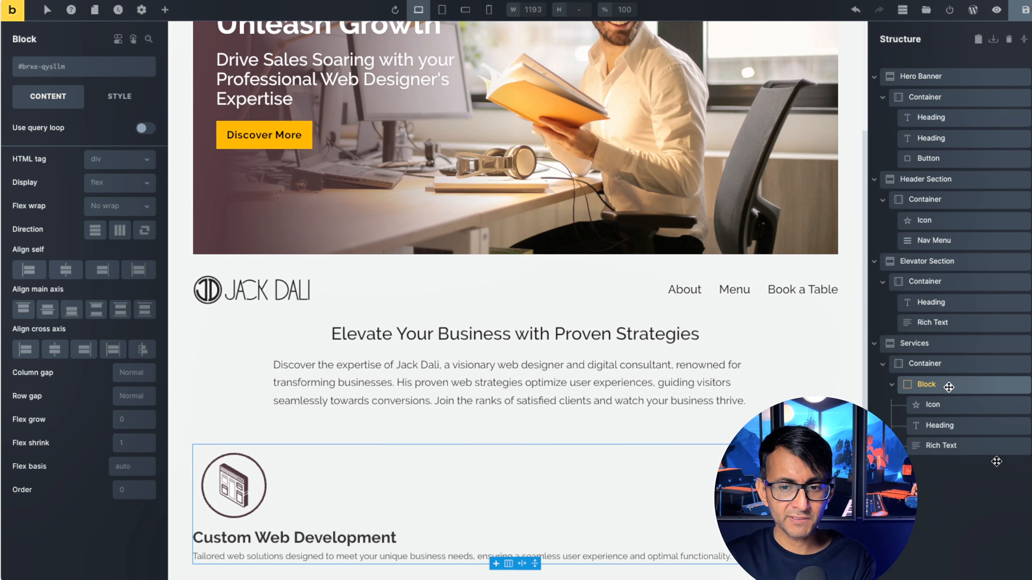
Step: Duplicate the Custom Web Development block twice and arrange the Services container's blocks in a horizontal row
left_click(892, 384)
right_click(927, 390)
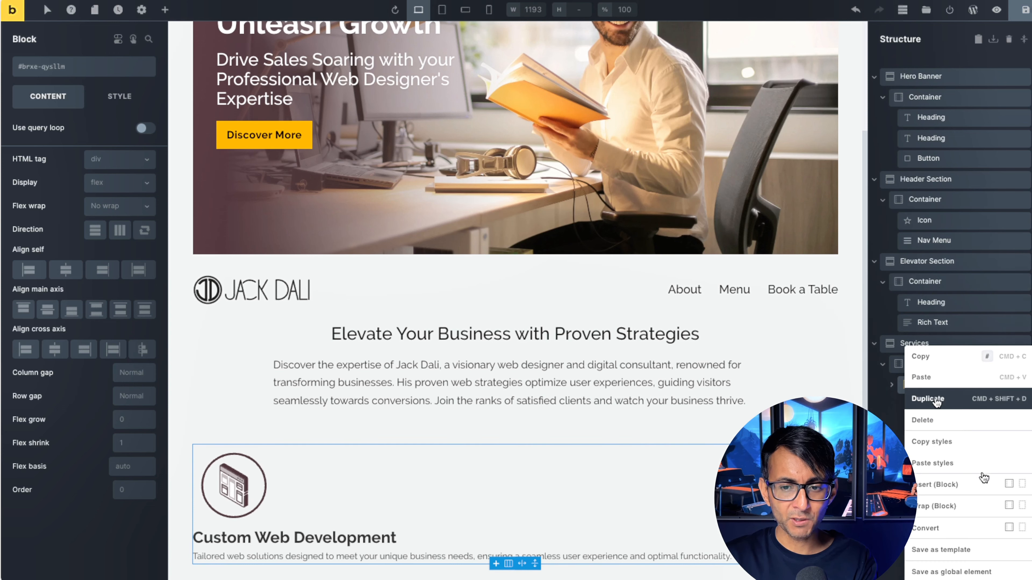
left_click(934, 400)
right_click(931, 388)
left_click(943, 402)
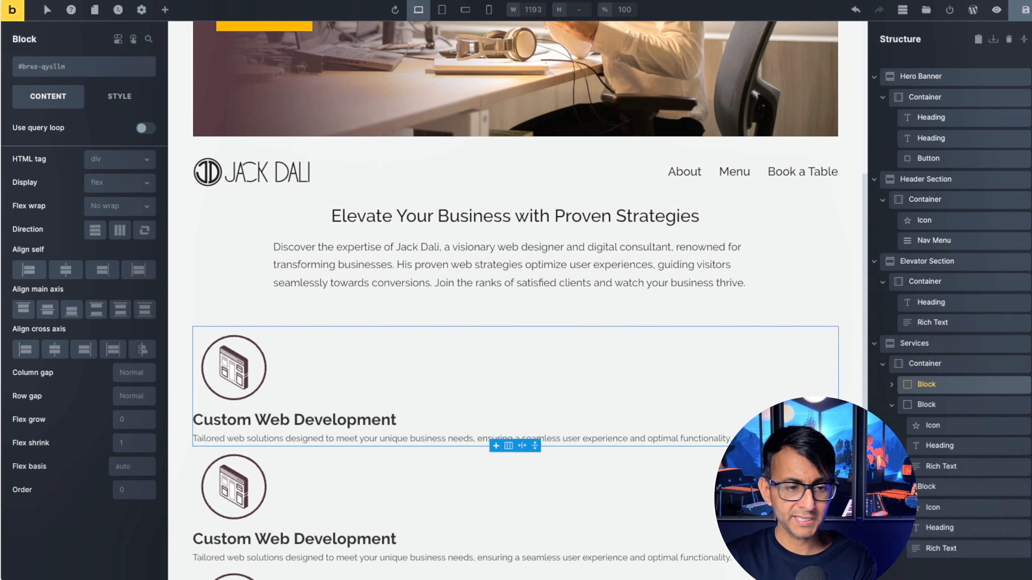
left_click(943, 363)
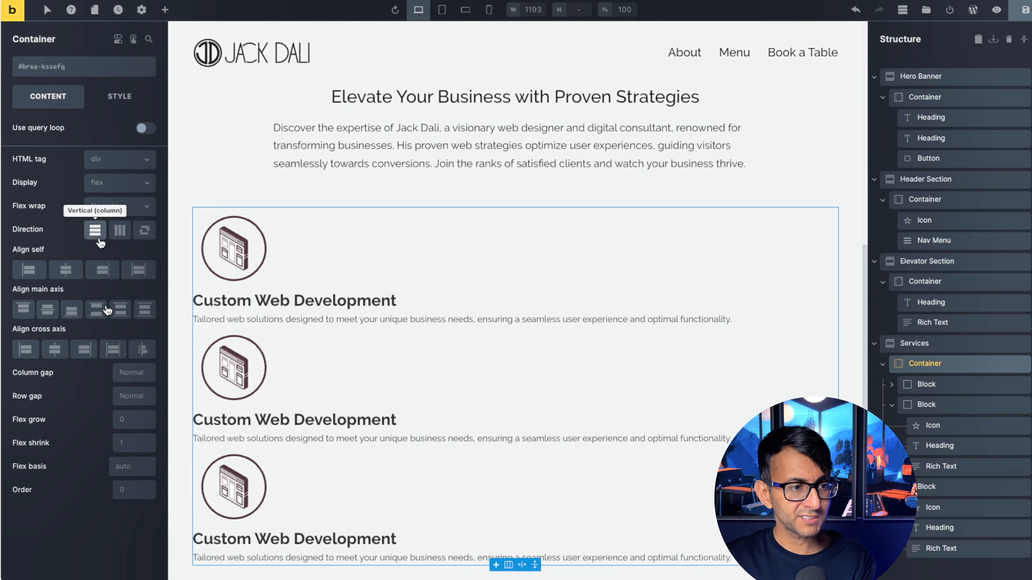
left_click(120, 230)
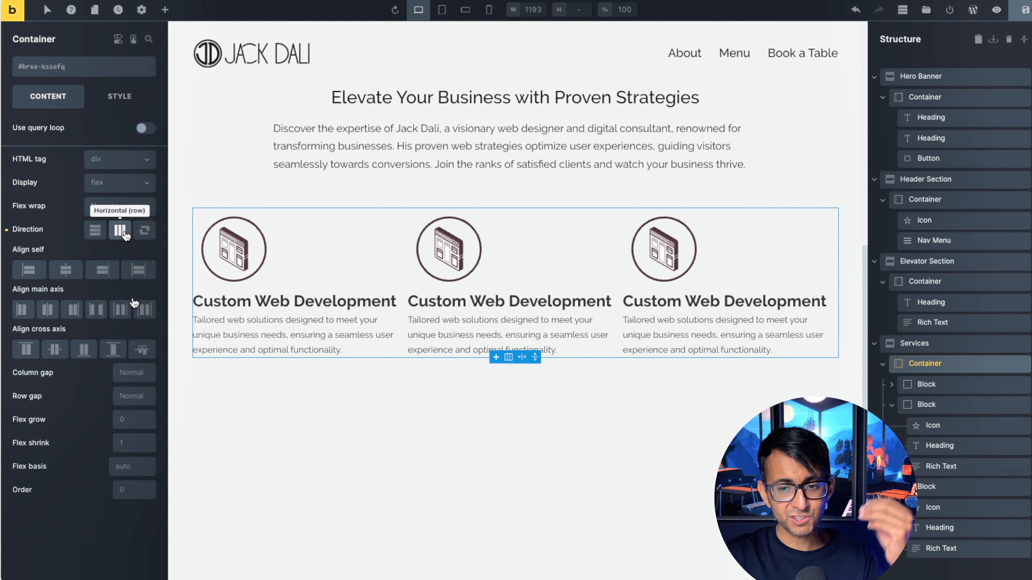
Step: Center the contents of the first Services block along its cross axis
scroll(468, 309, "up", 5)
left_click(894, 386)
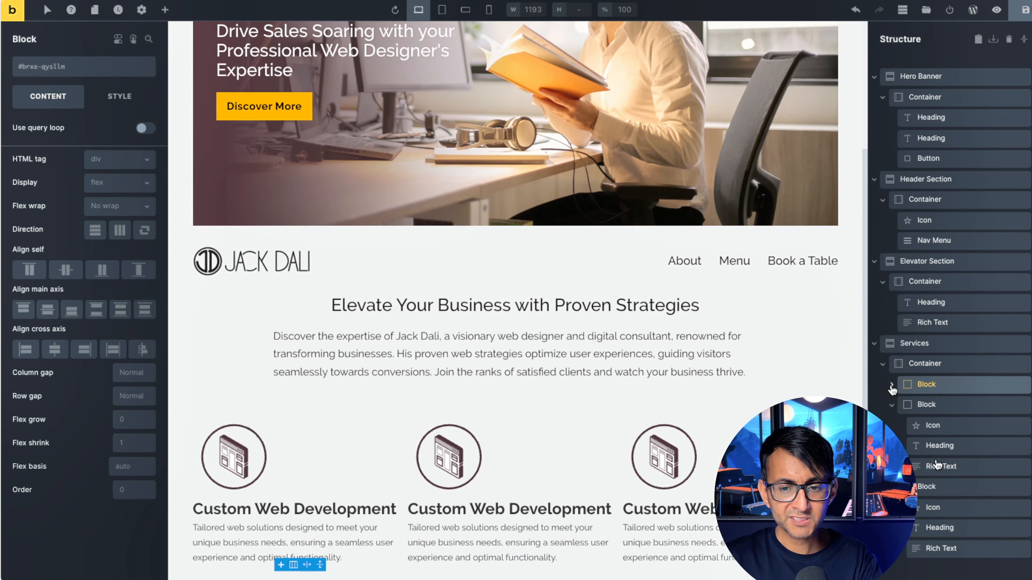
left_click(891, 385)
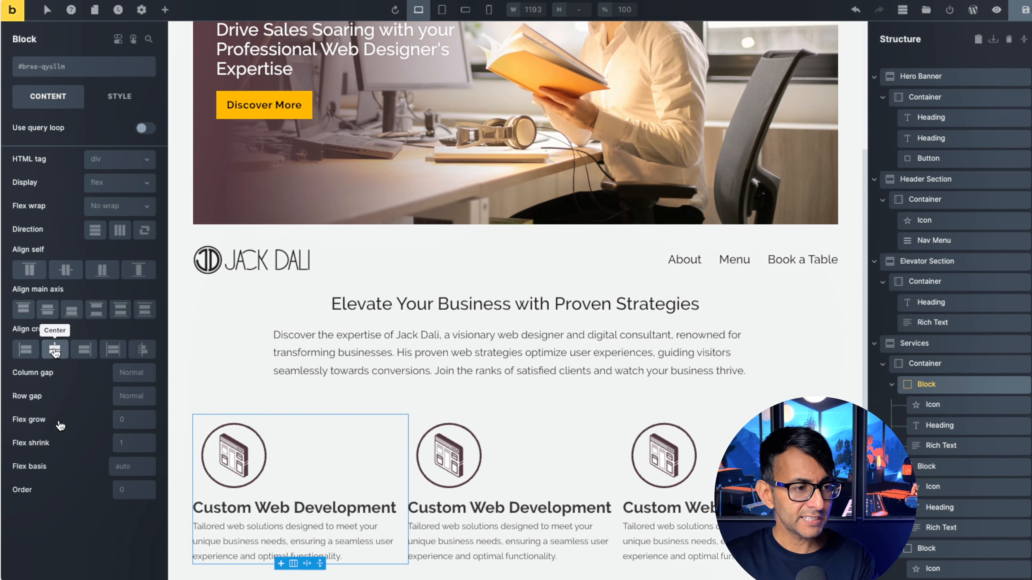
left_click(55, 351)
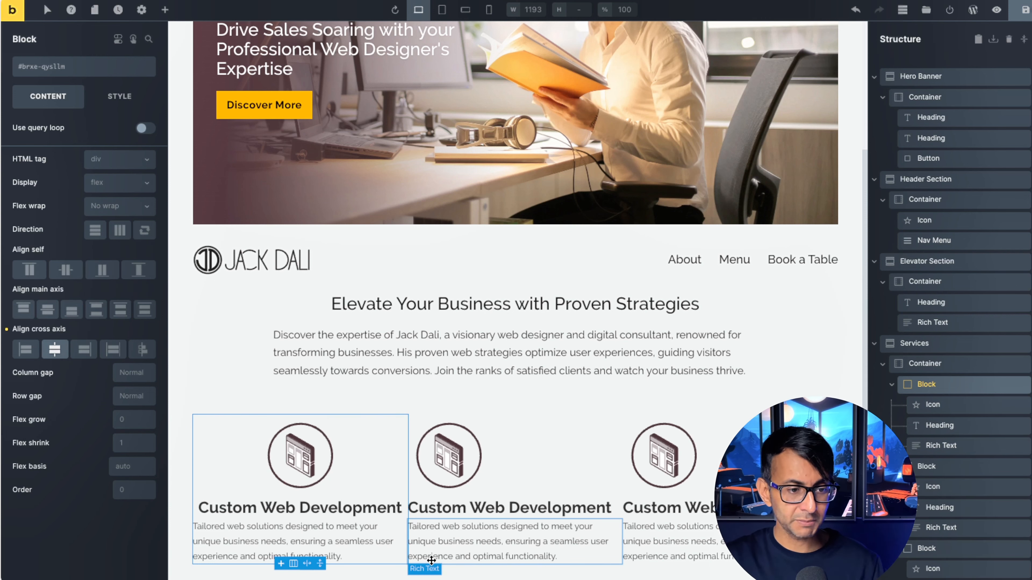
Step: Create the class cons_services_iconbox on the first block's heading, with a dark text color, 2rem font size and 600 weight
left_click(961, 407)
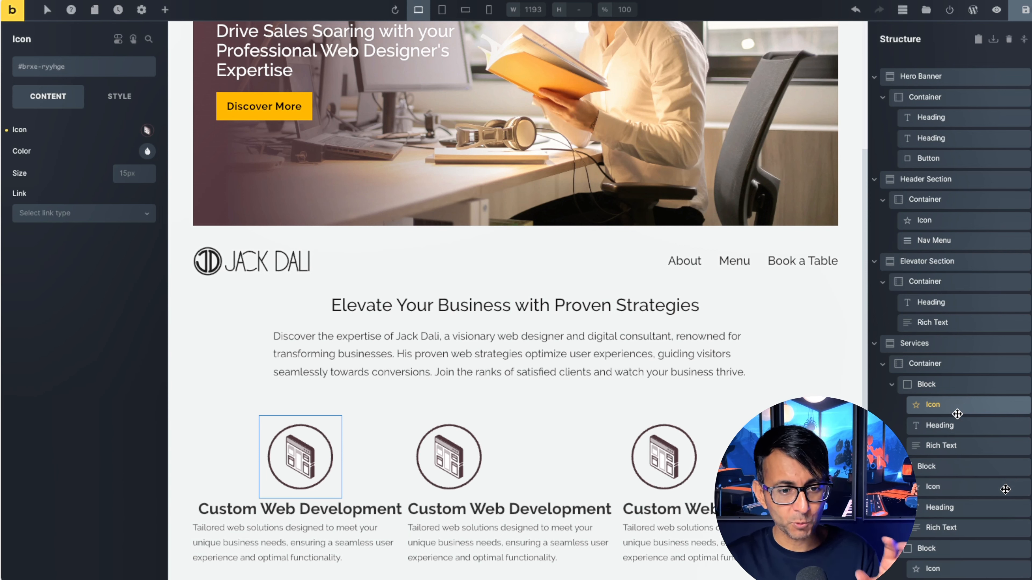
left_click(950, 425)
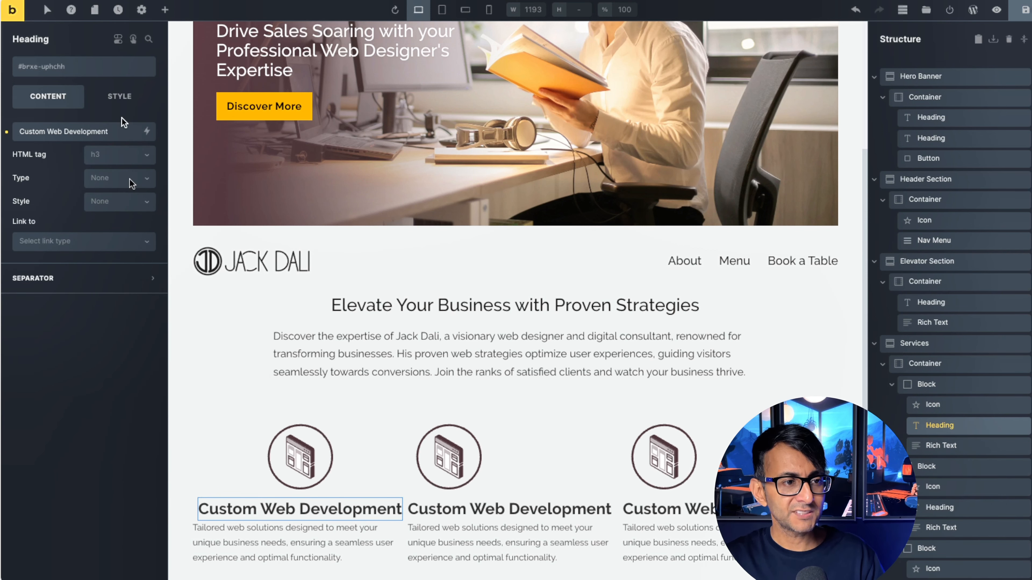
left_click(122, 98)
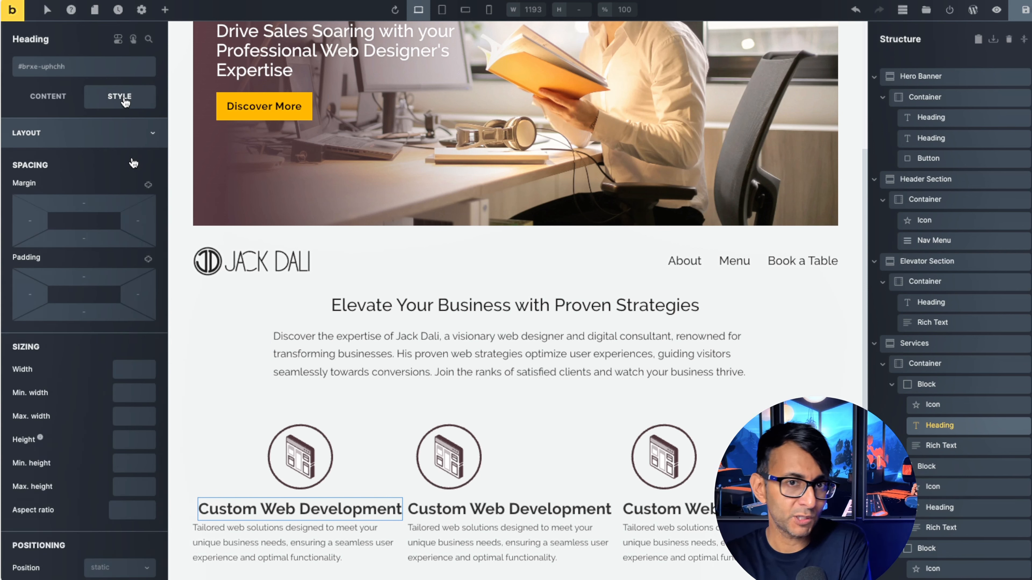
left_click(65, 67)
type("cons_services_iconbox")
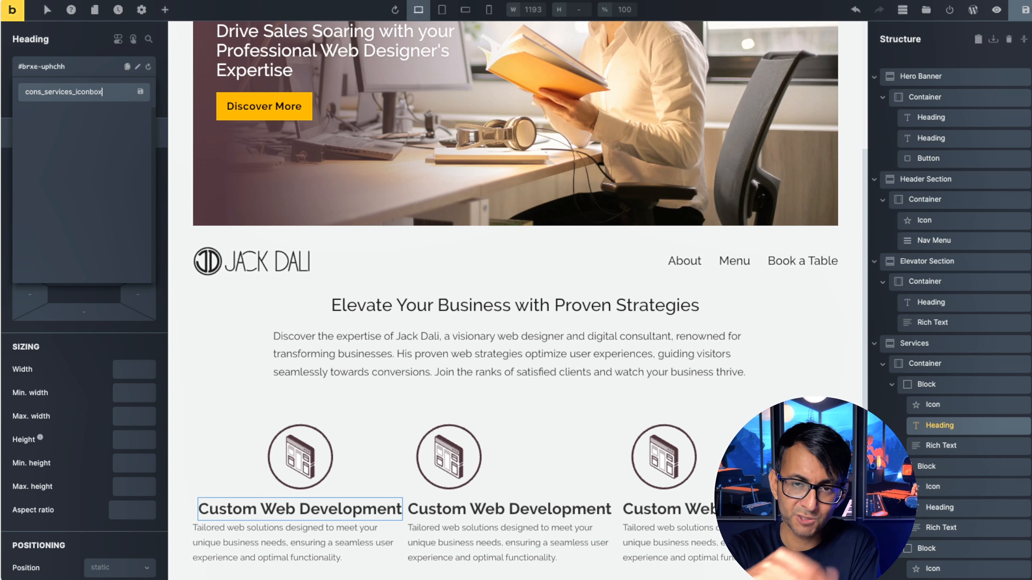
left_click(140, 92)
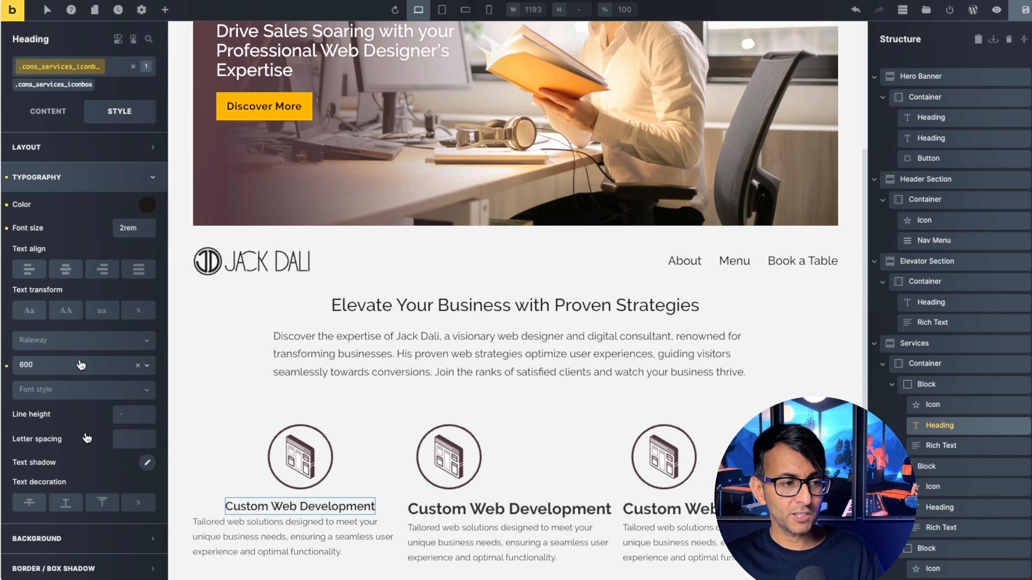
Step: Create the class cons_services_text on the first Services block's rich text
left_click(971, 453)
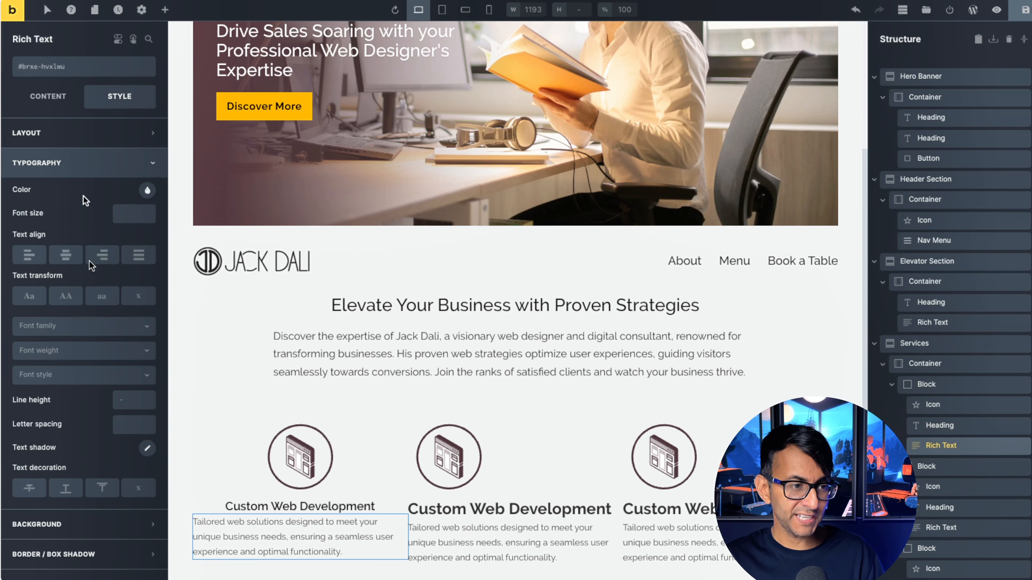
left_click(63, 67)
type("cons")
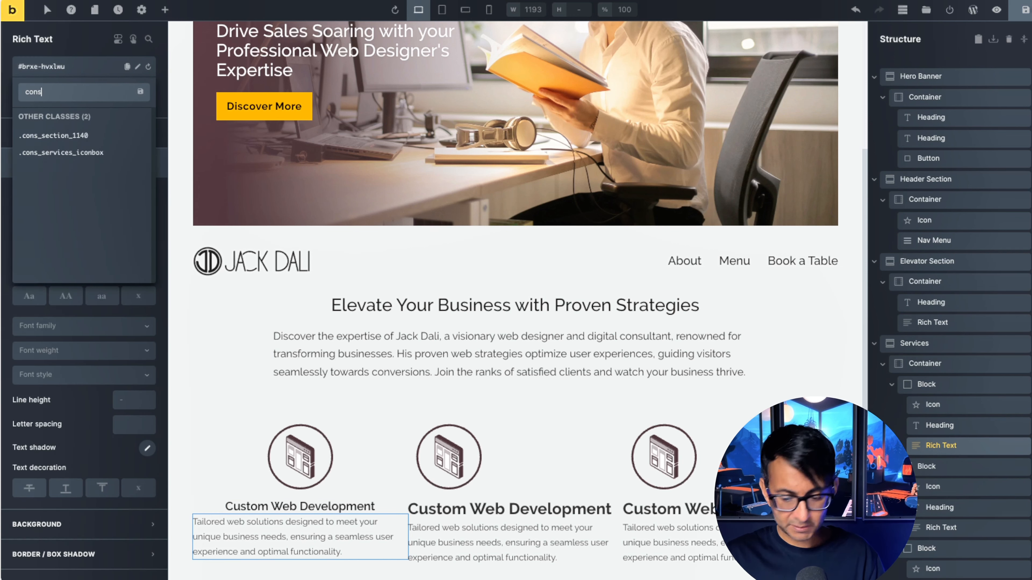
type("_services_text")
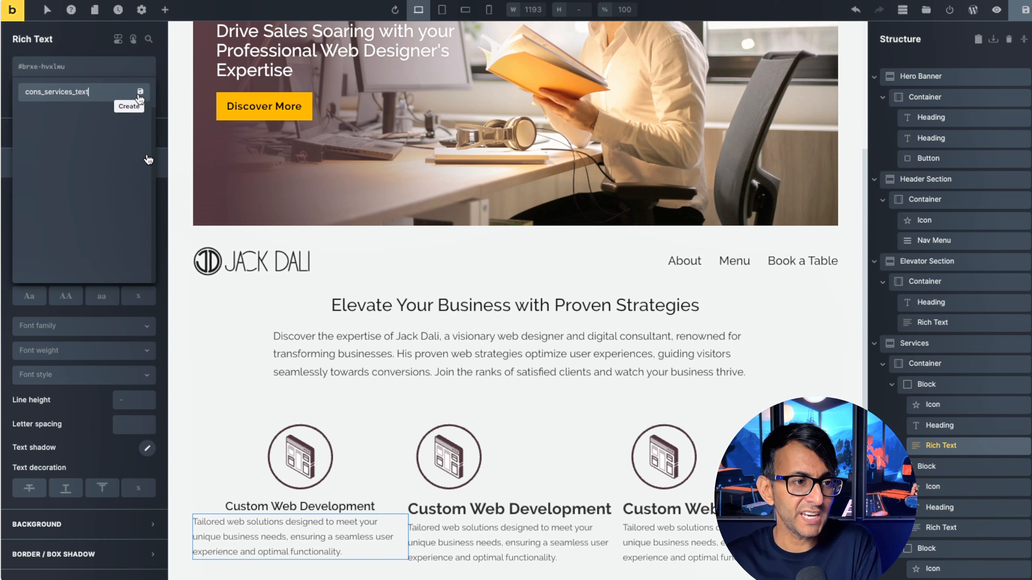
key("Return")
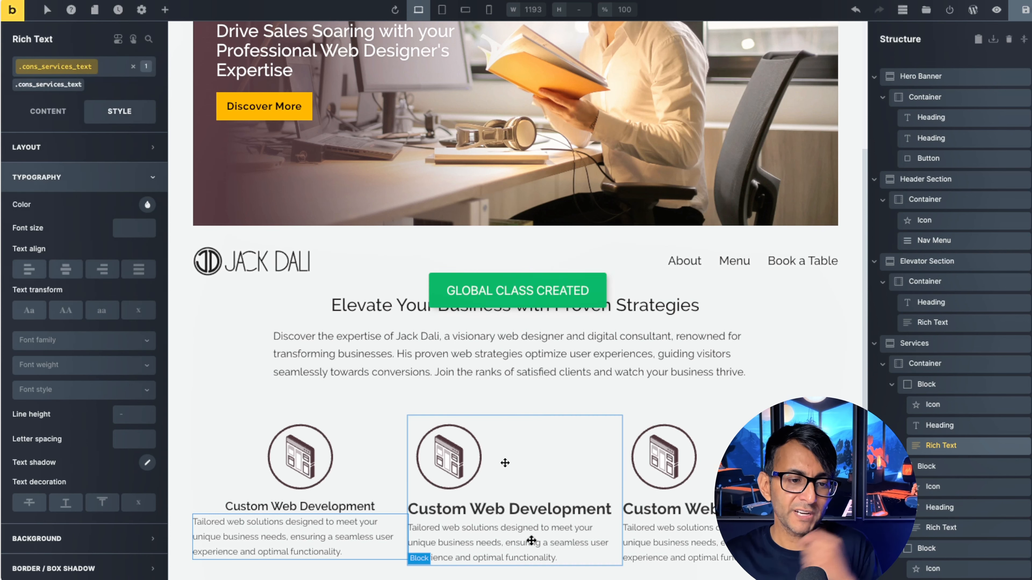
Step: Give the cons_services_text class a near-black text color and a font size of 1.8rem
left_click(300, 507)
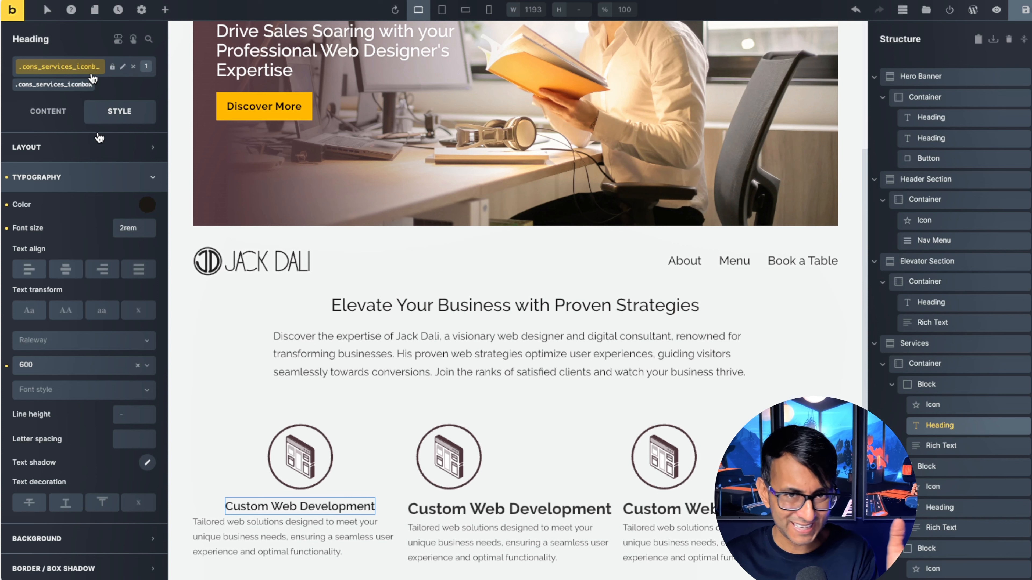
left_click(330, 538)
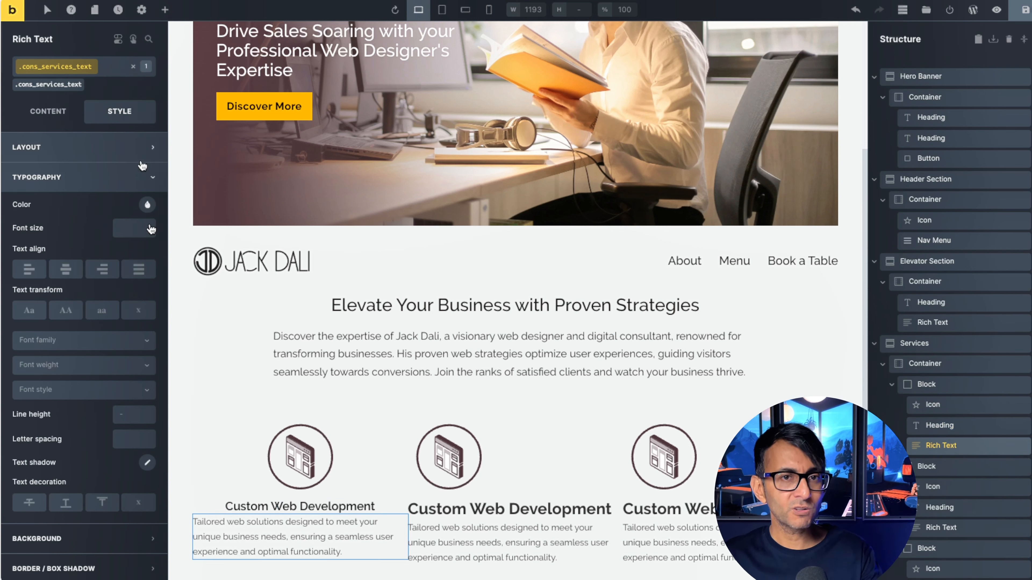
left_click(147, 205)
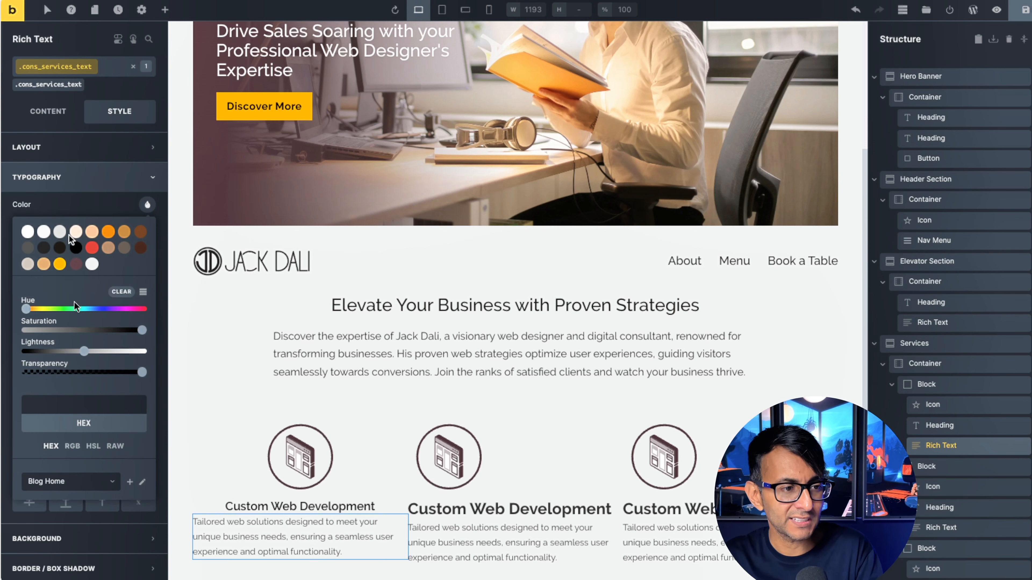
left_click(60, 248)
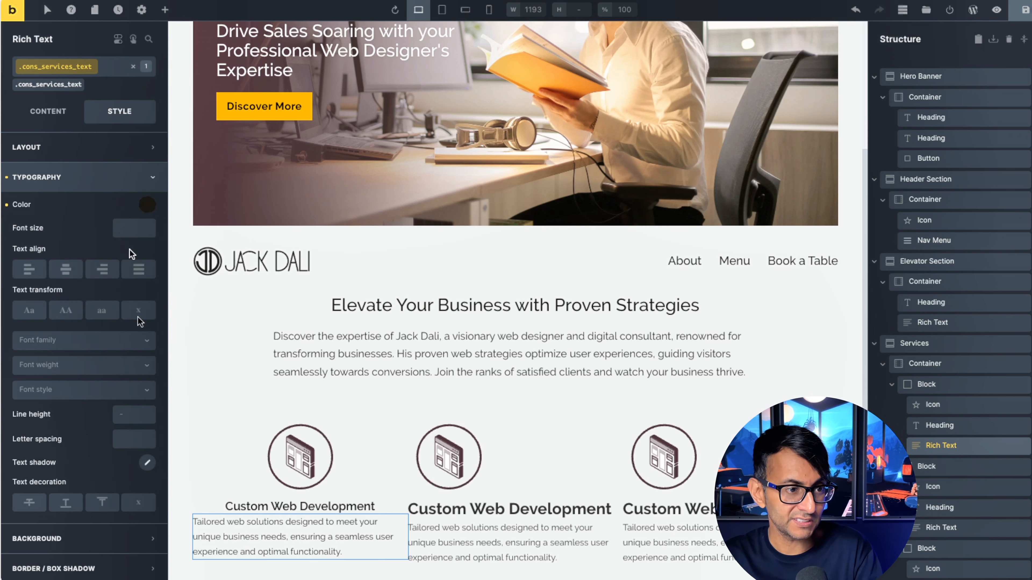
left_click(134, 229)
type("1.8rem")
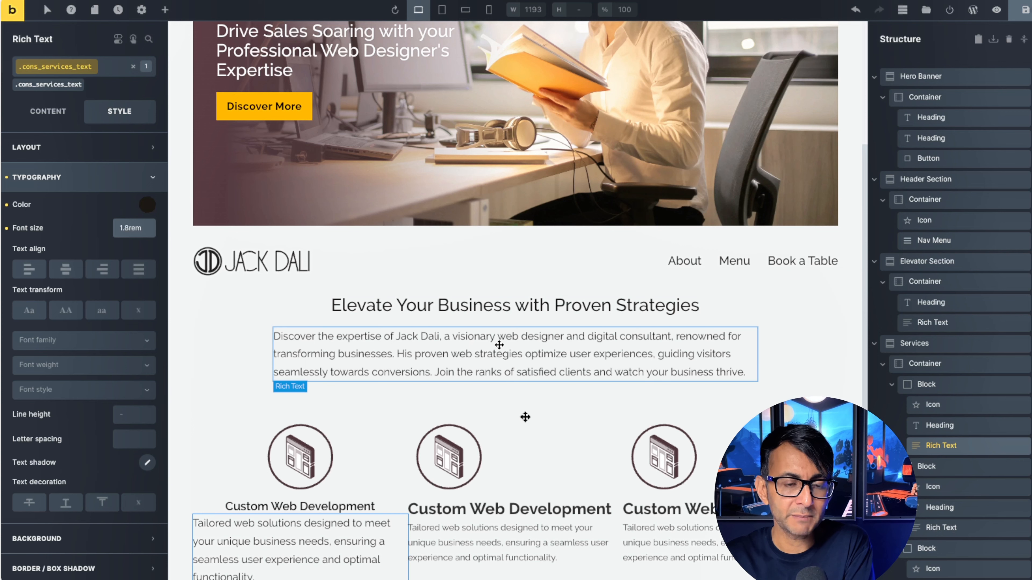
Step: Set the first Services block's padding to 0 at the top and 40 on the other three sides
scroll(288, 516, "down", 1)
left_click(926, 384)
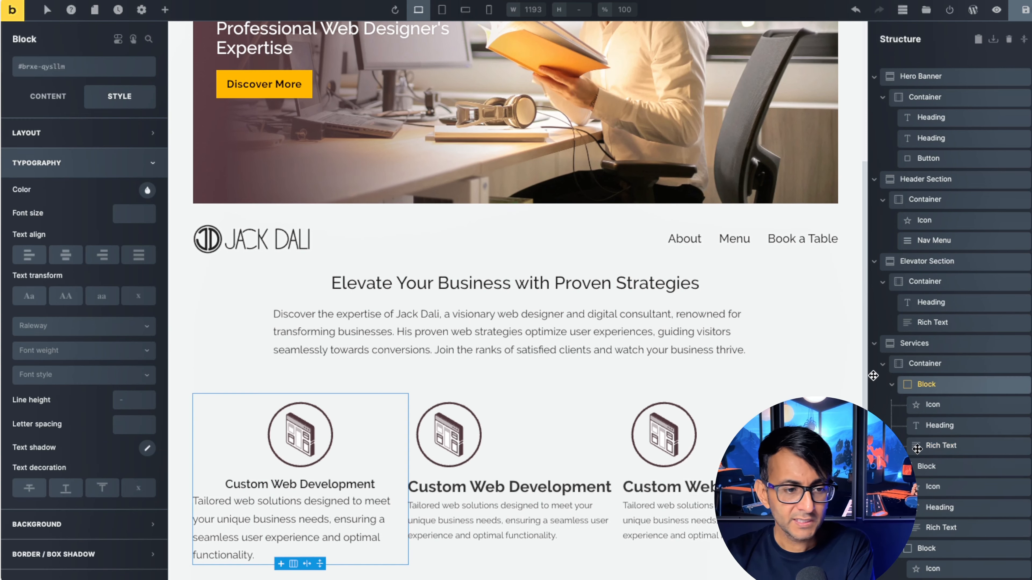
left_click(71, 134)
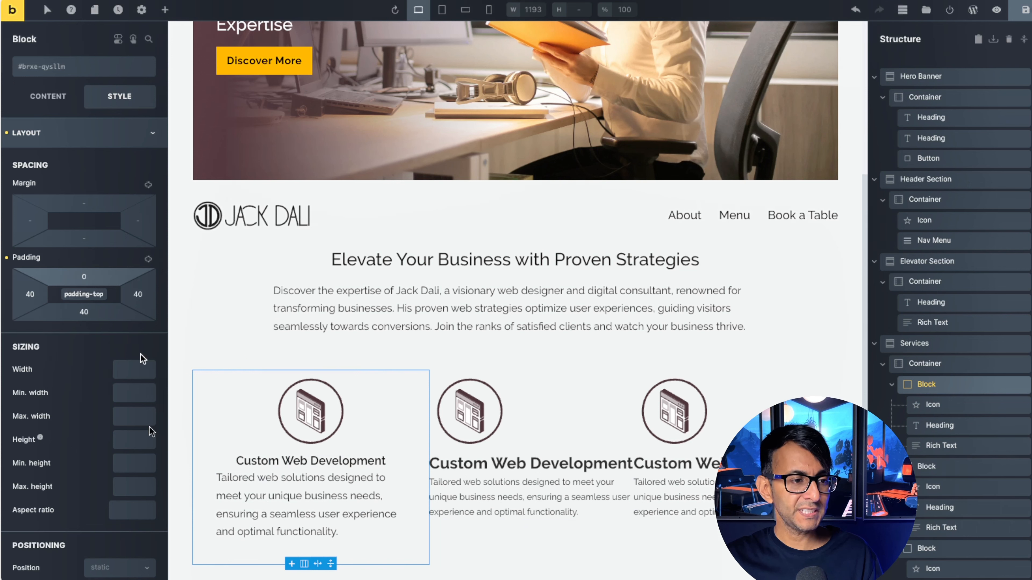
Step: Set the row gap of the first Services block to 10
left_click(47, 95)
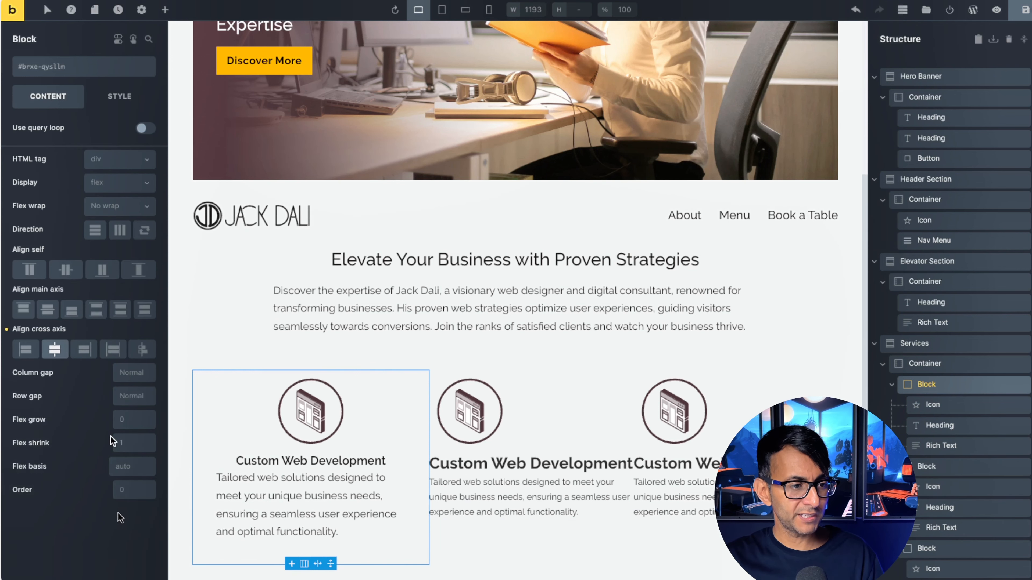
left_click(132, 395)
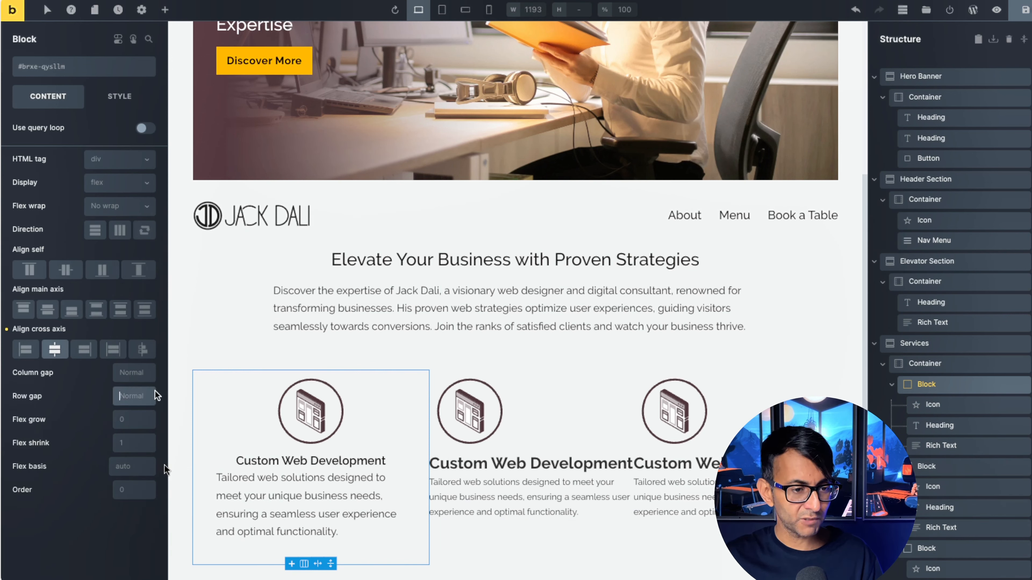
left_click(311, 461)
scroll(408, 330, "down", 1)
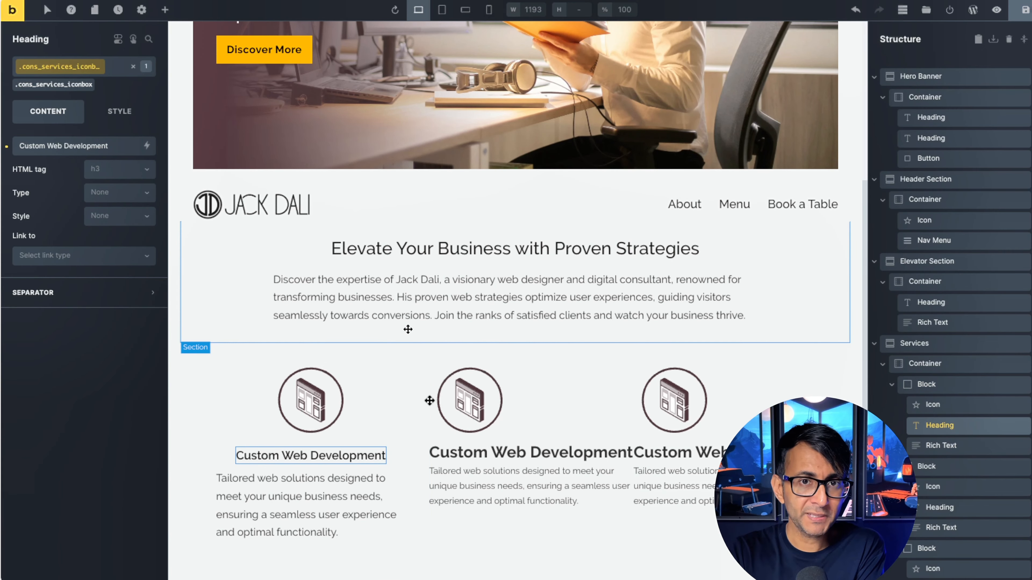
Step: Check the Services blocks and the first block's spacing in the mobile portrait preview, and return to the desktop view
left_click(489, 12)
left_click_drag(654, 147, 723, 319)
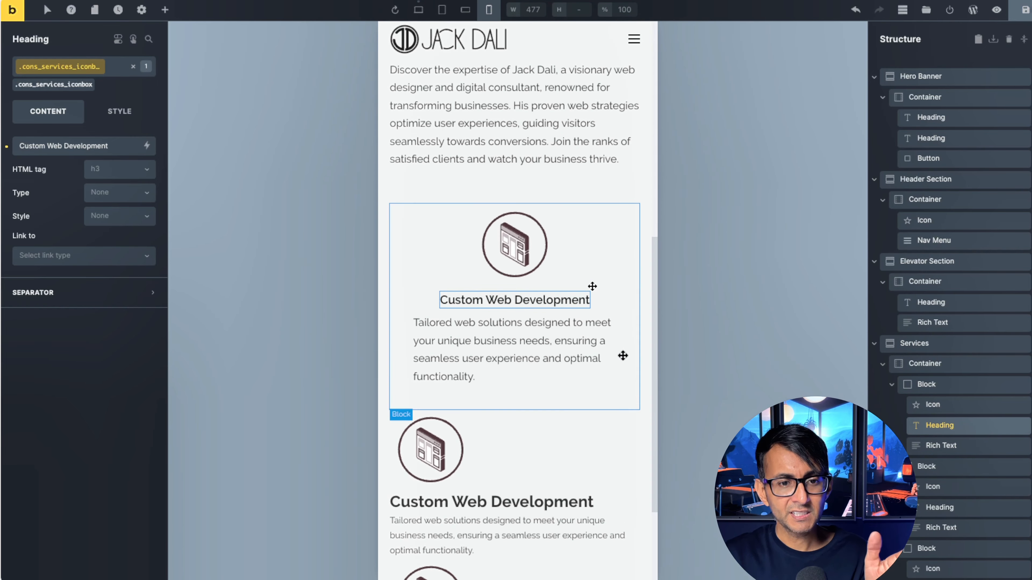
left_click(947, 386)
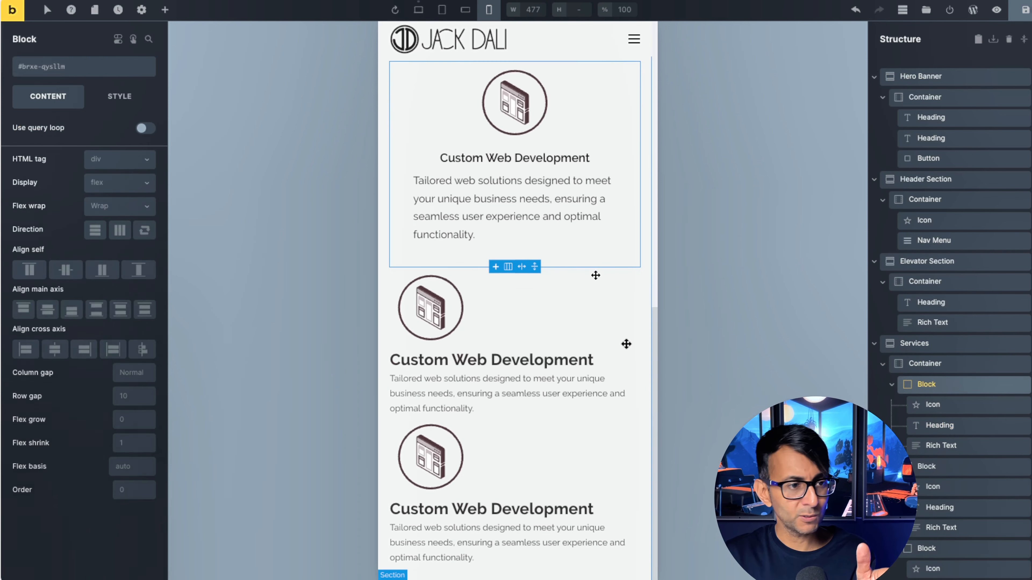
left_click(120, 96)
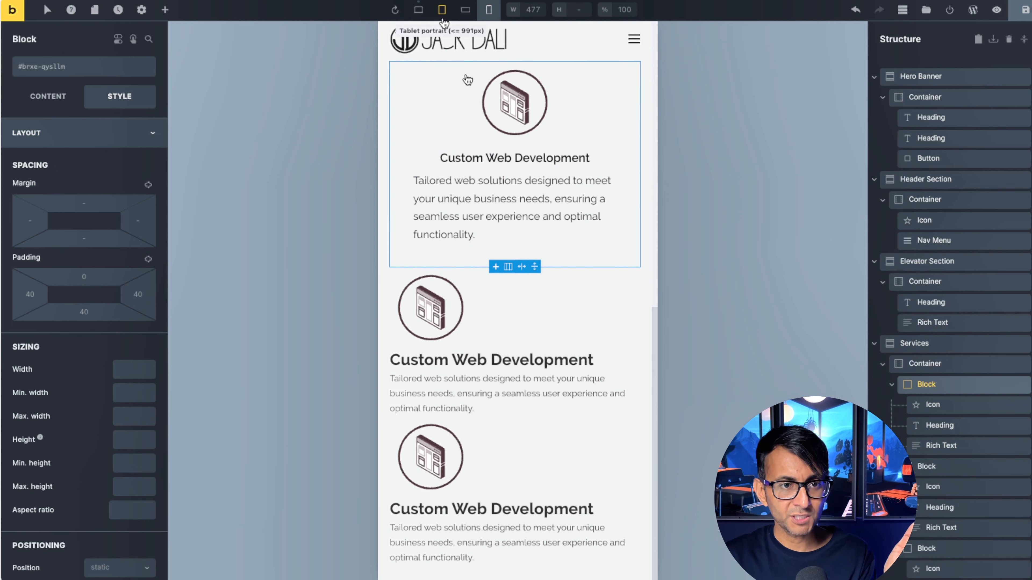
left_click(418, 9)
Step: Delete the unstyled Services blocks and duplicate the styled first block in their place
left_click(892, 384)
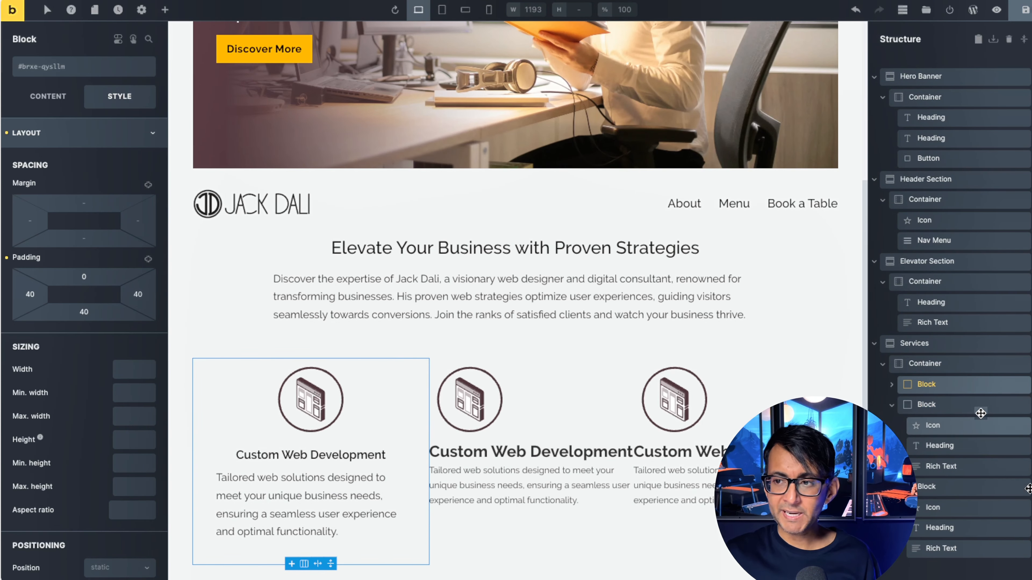
right_click(935, 406)
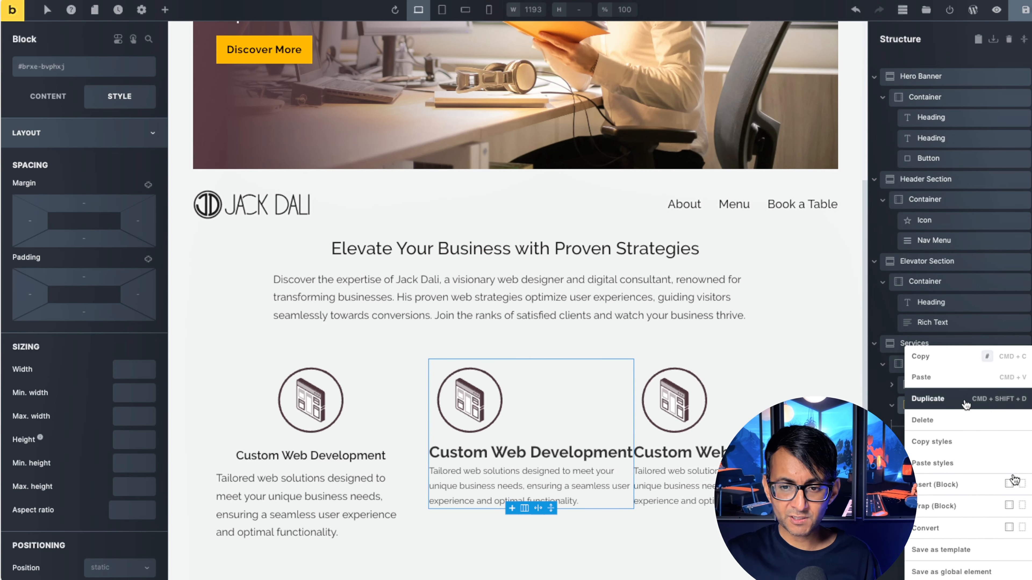
left_click(947, 397)
right_click(949, 408)
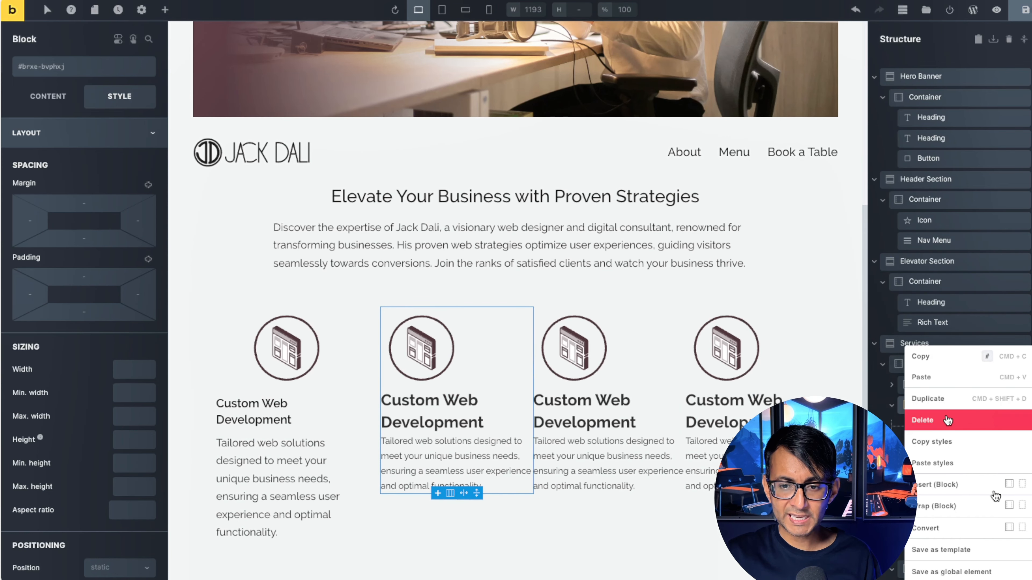
left_click(947, 421)
right_click(945, 409)
left_click(948, 422)
right_click(949, 408)
left_click(948, 422)
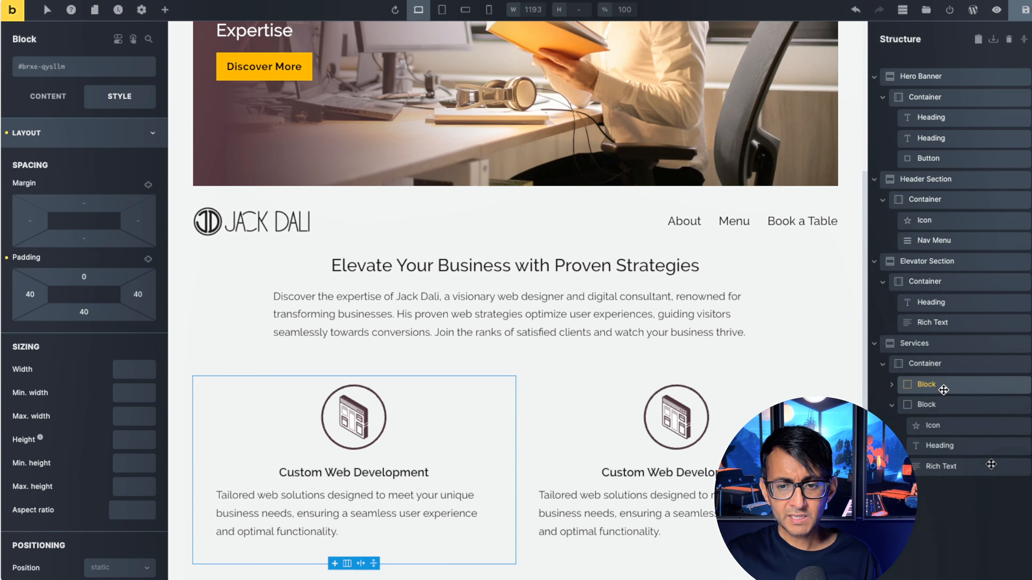
right_click(943, 390)
left_click(944, 394)
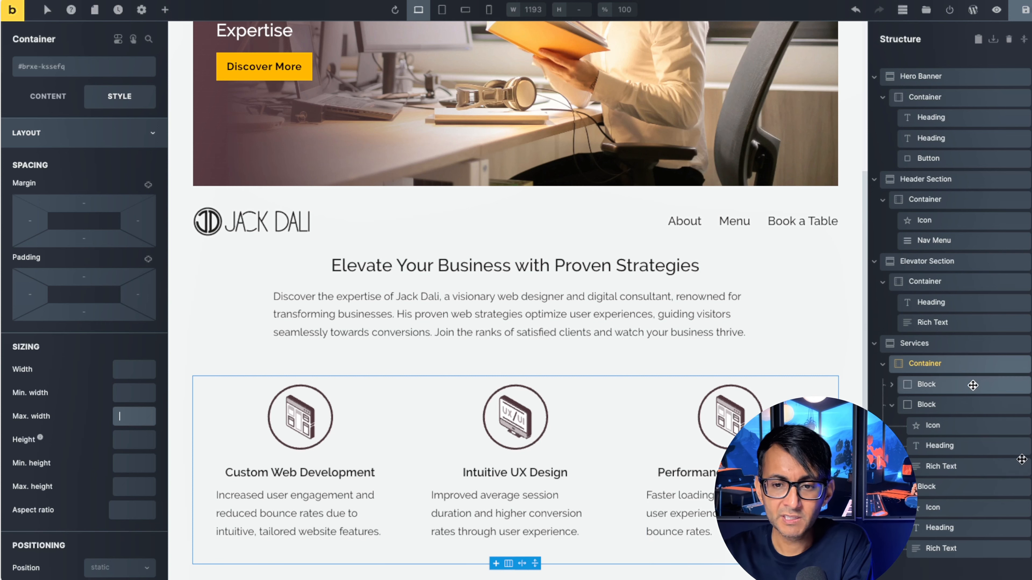
Step: Collapse the Services blocks in the structure tree and select their container
left_click(889, 343)
left_click(889, 343)
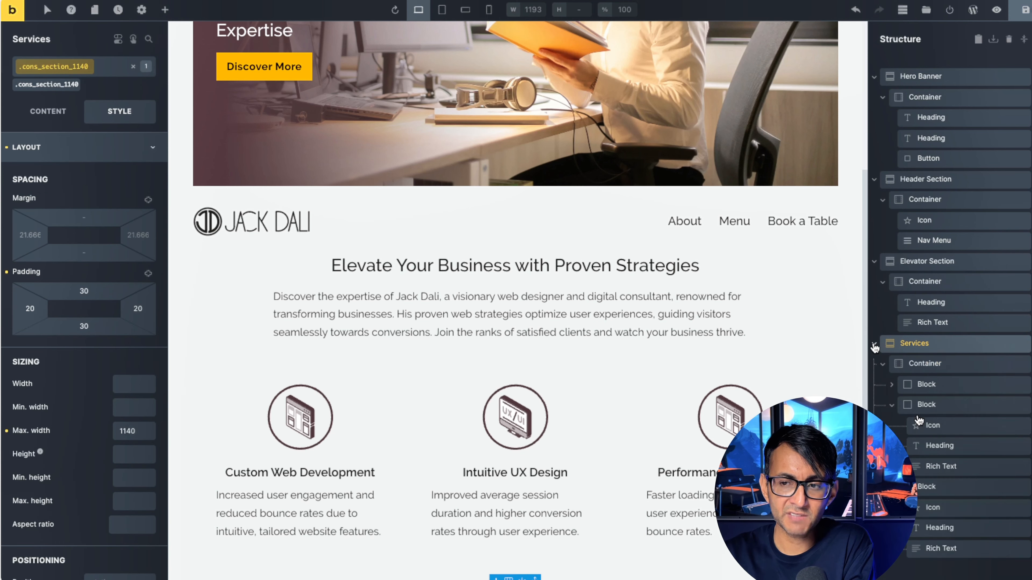
left_click(887, 368)
left_click(885, 367)
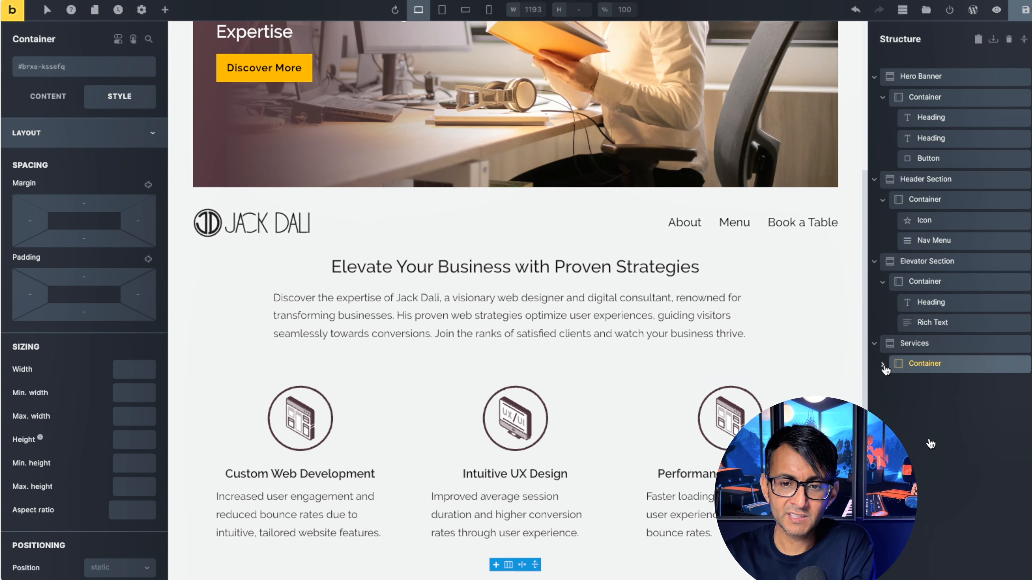
left_click(885, 367)
left_click(891, 406)
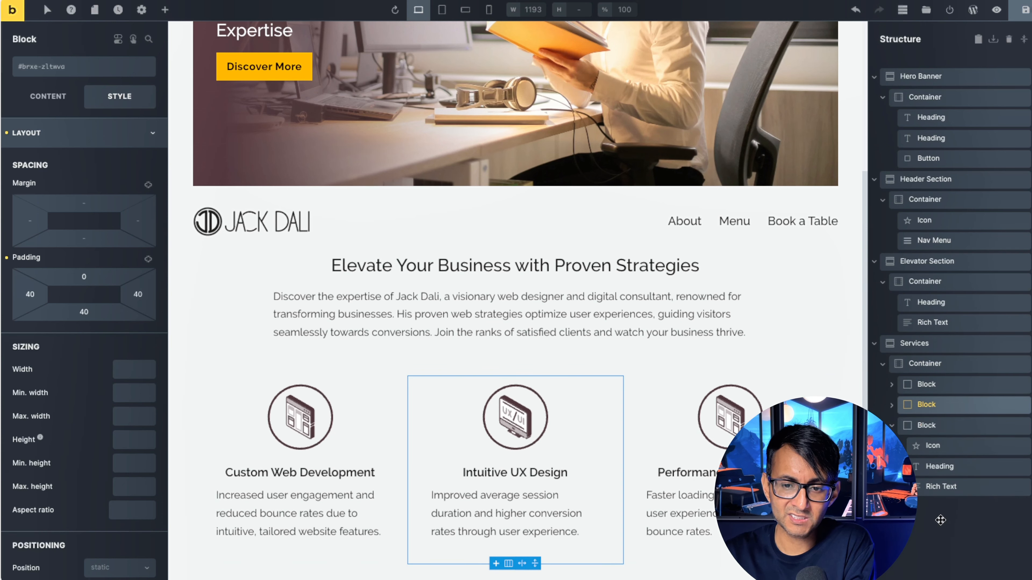
left_click(892, 427)
left_click(938, 367)
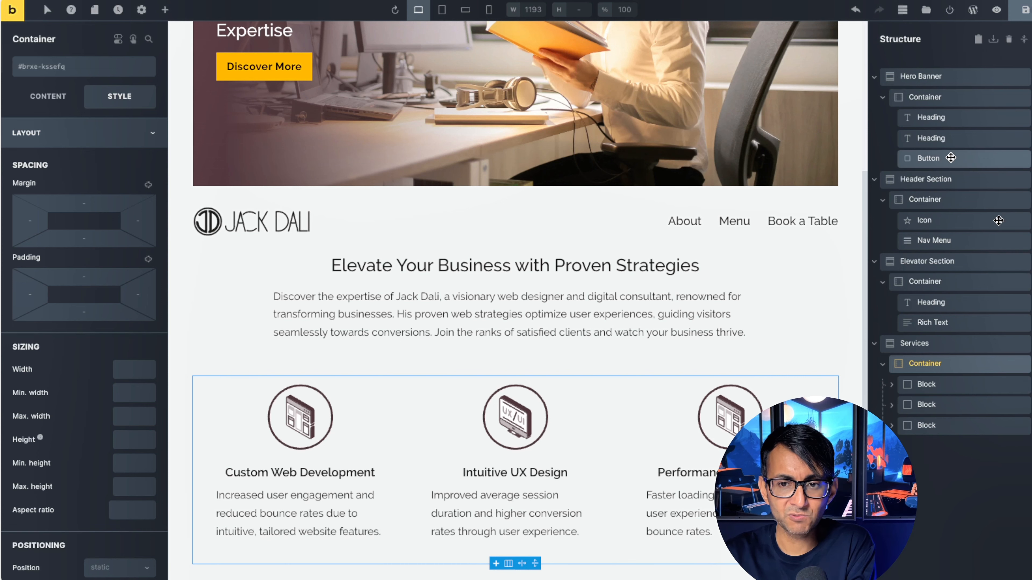
Step: Duplicate the Hero Banner button and move the copy into the Services section, below its container
right_click(1000, 158)
left_click(935, 203)
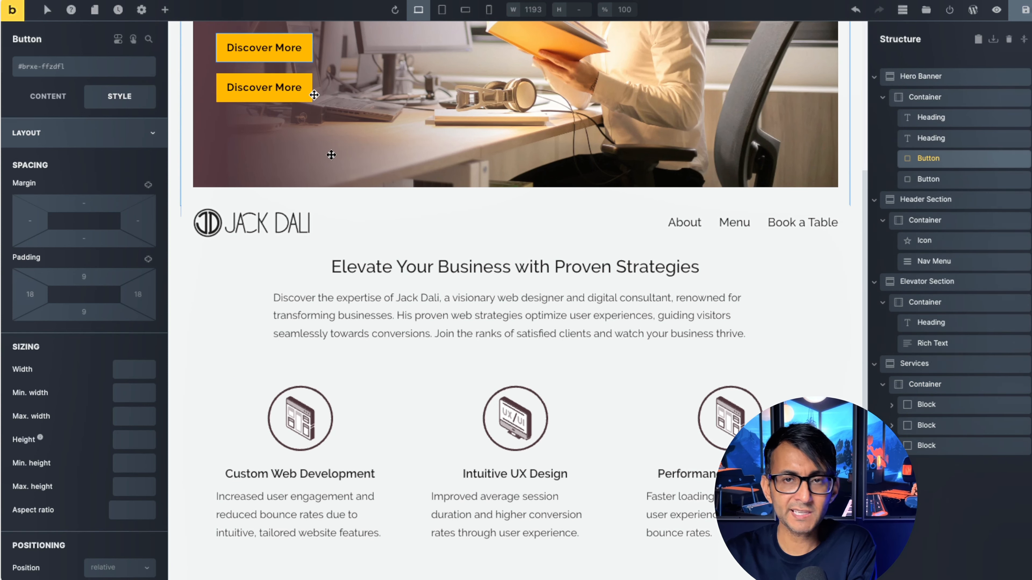
left_click_drag(942, 161, 938, 410)
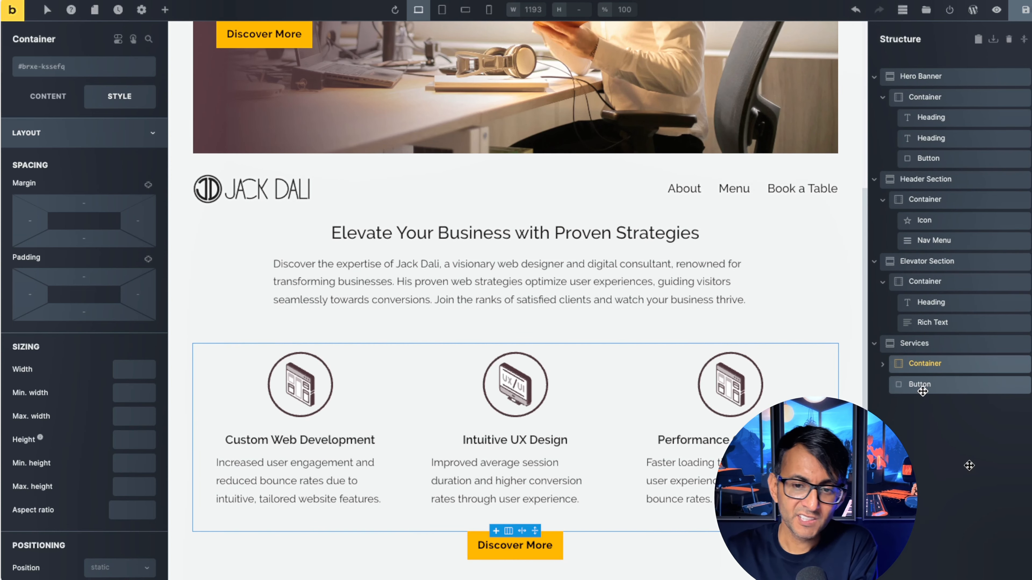
left_click(883, 366)
left_click(882, 366)
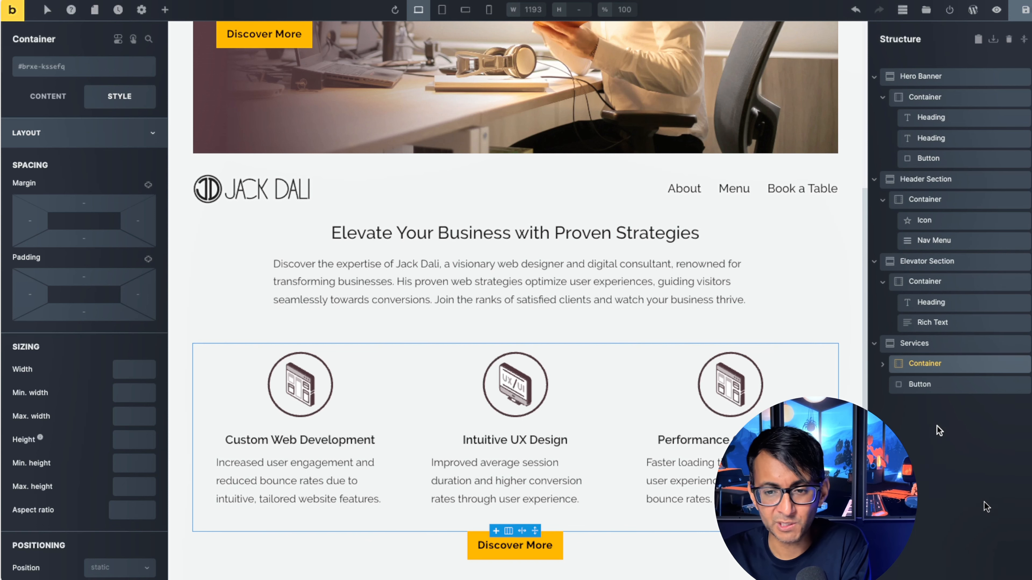
Step: Change the Services button's text to "Let's Get You Booked"
left_click(935, 384)
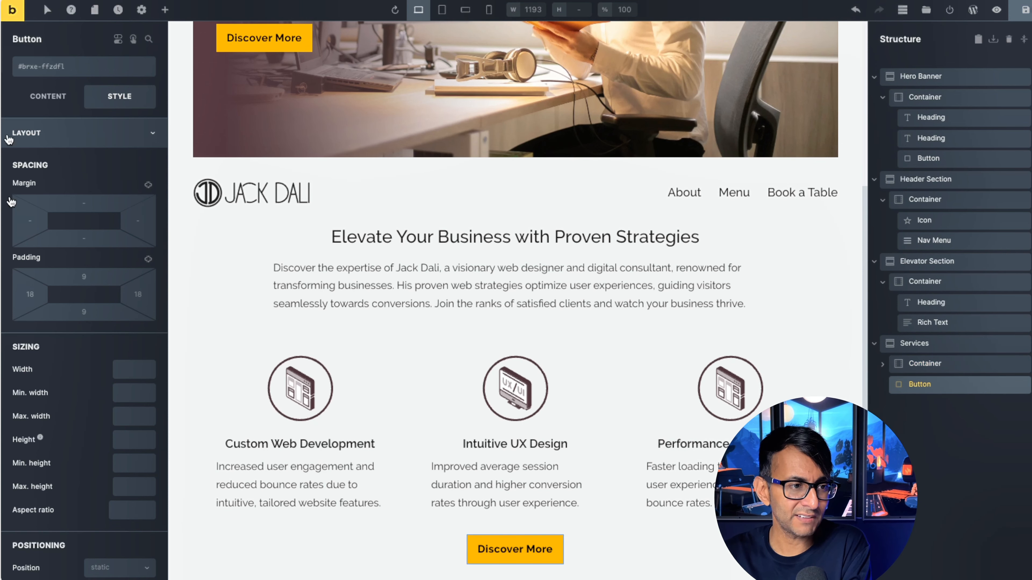
left_click(48, 96)
triple_click(77, 131)
type("Let's Get You Booked")
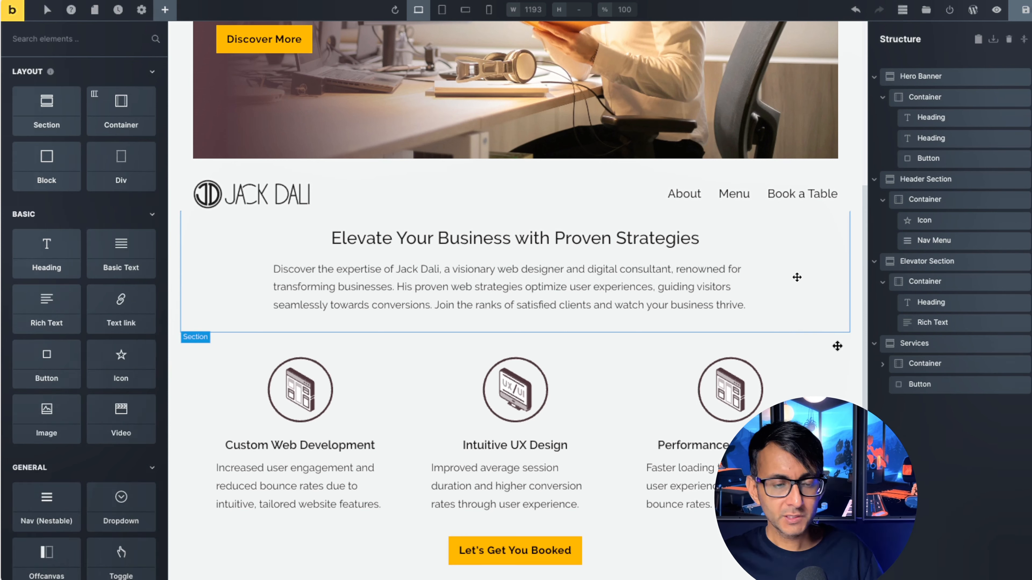
Step: Add a new section below Services and duplicate its container so it holds two
left_click(51, 113)
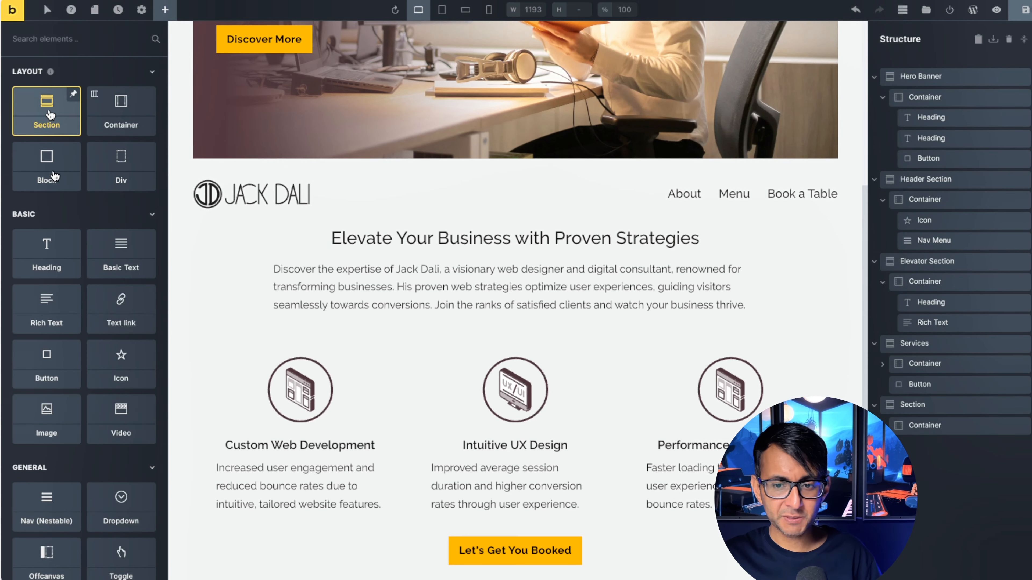
left_click(946, 412)
right_click(947, 425)
left_click(946, 401)
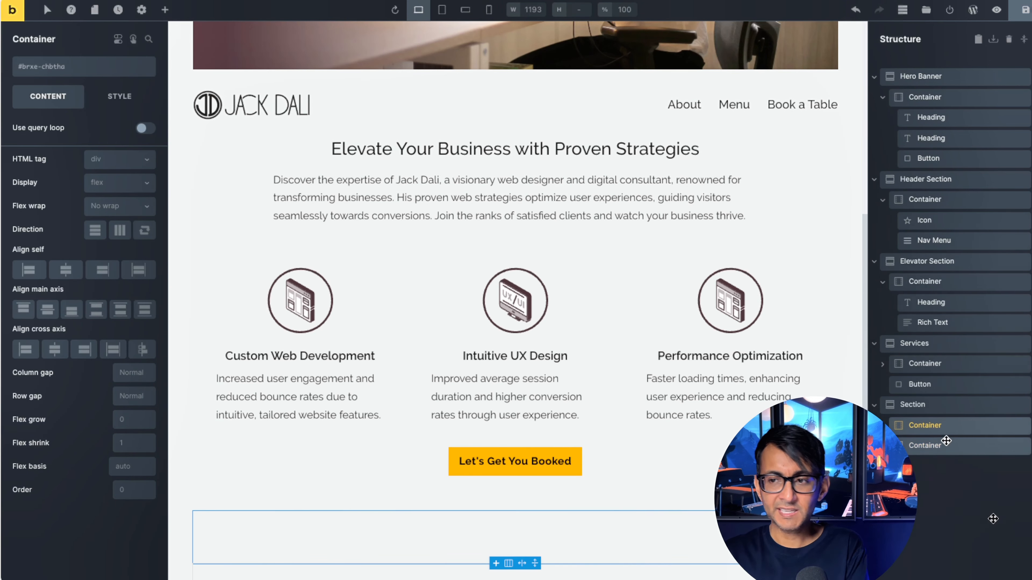
Step: Assign the cons_section_1140 class to the new section and set a horizontal direction on the section's own ID
left_click(943, 405)
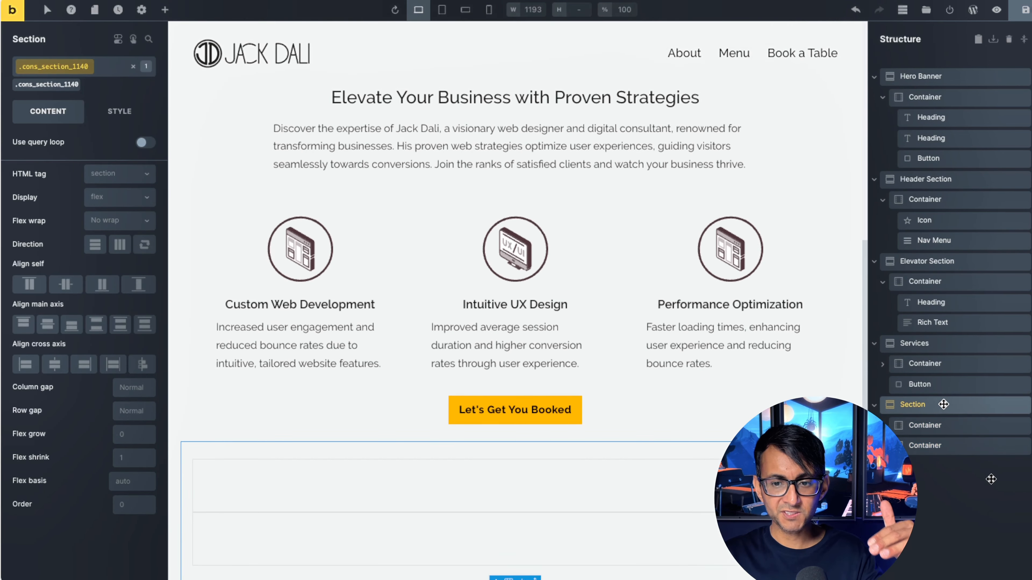
left_click(133, 68)
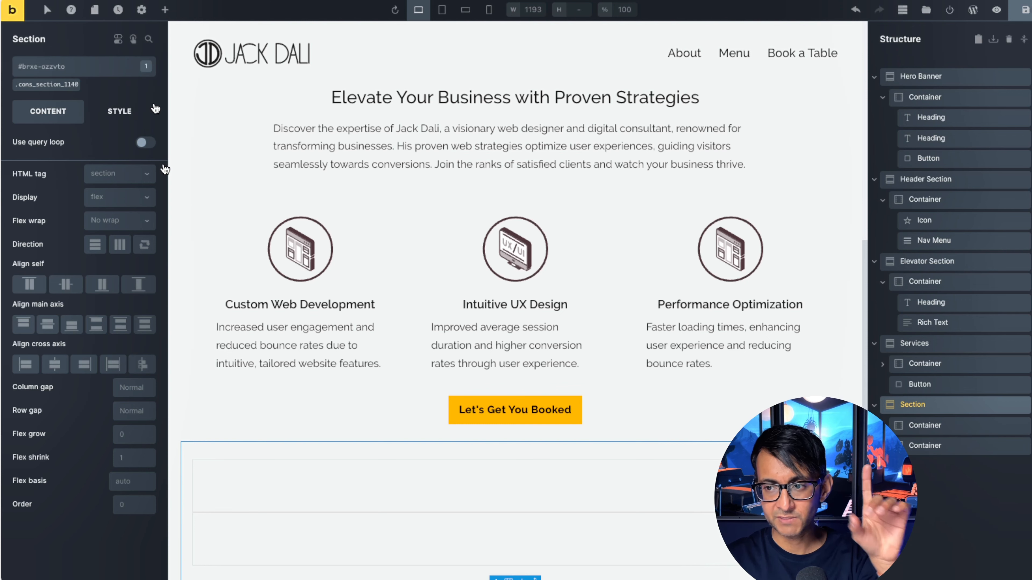
left_click(118, 252)
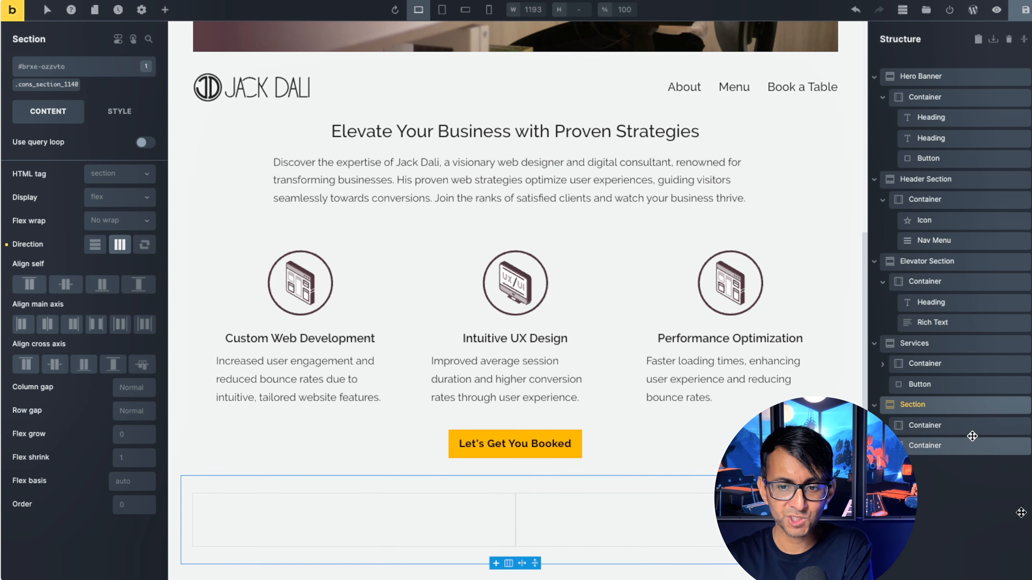
Step: Copy the Elevator Section's rich text and paste it into the new section's first container
left_click(948, 433)
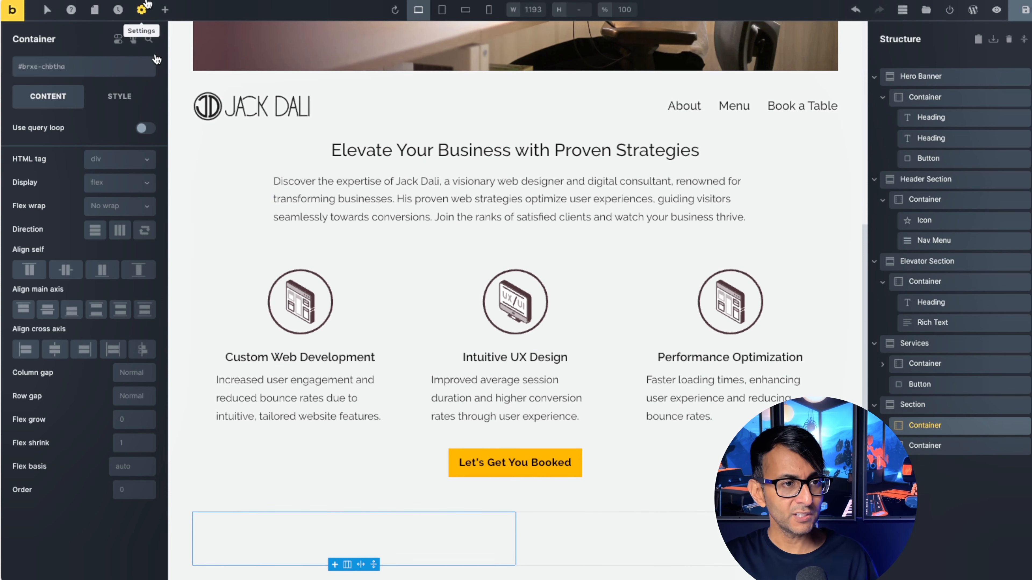
left_click(165, 9)
right_click(469, 208)
left_click(532, 295)
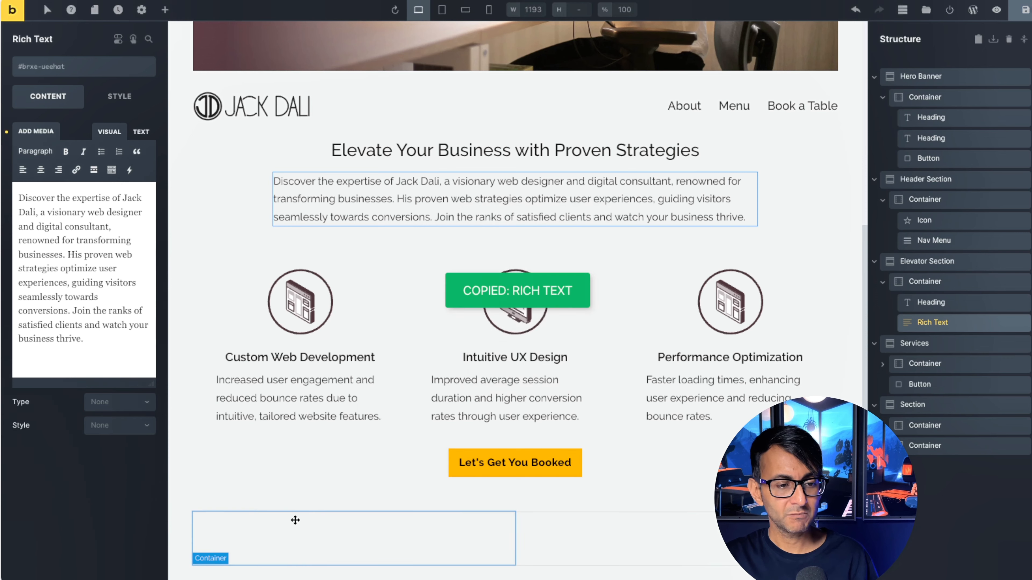
right_click(307, 523)
left_click(321, 442)
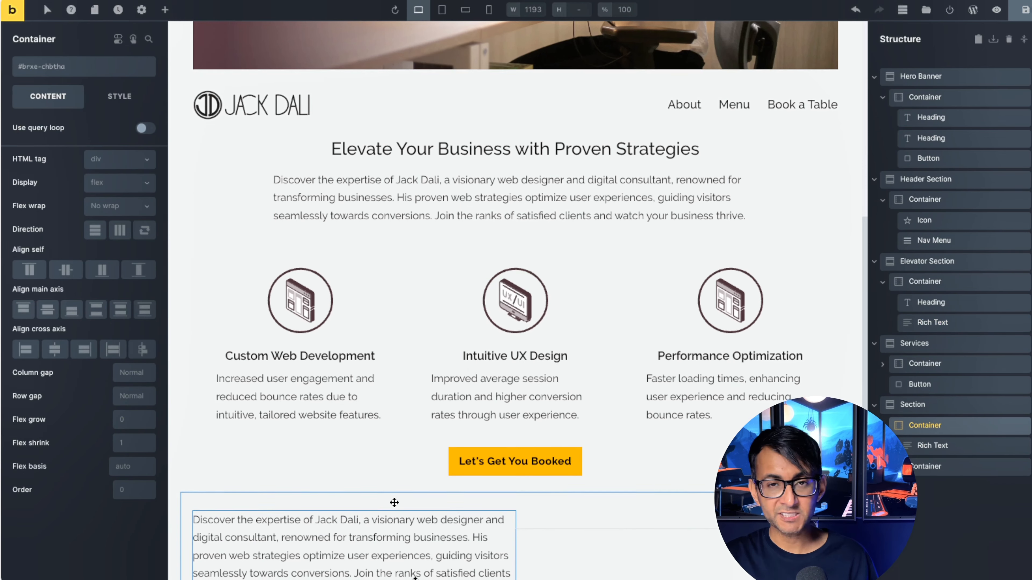
Step: Replace the pasted rich text with two paragraphs on understanding the client's business and conversion optimisation expertise
scroll(457, 575, "down", 1)
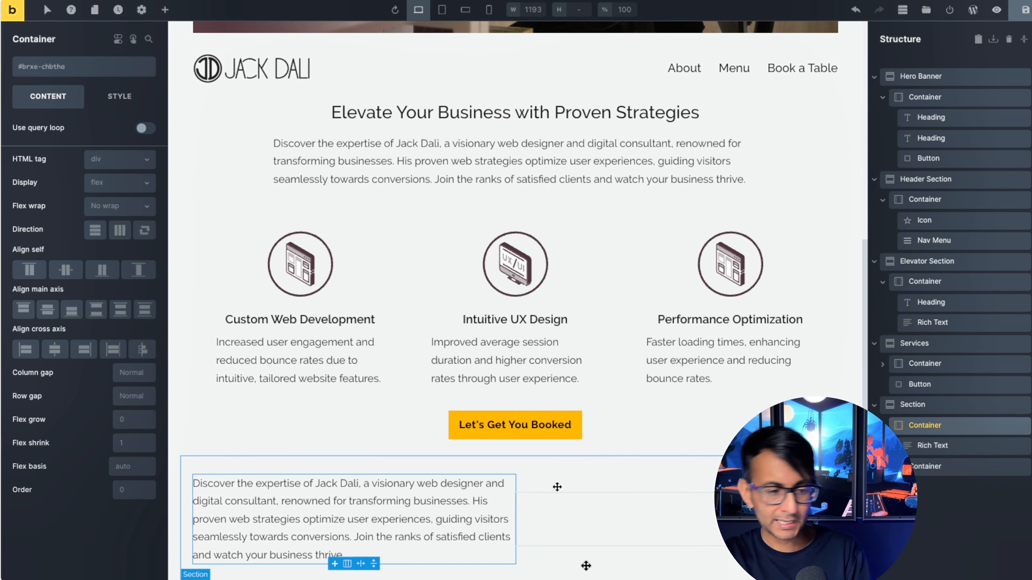
left_click(401, 524)
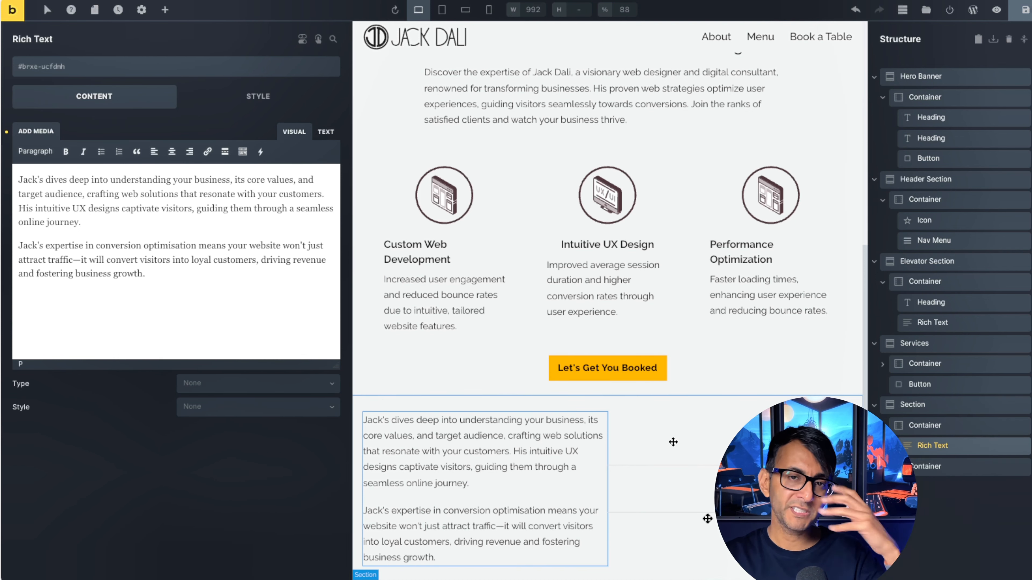
scroll(707, 518, "up", 10)
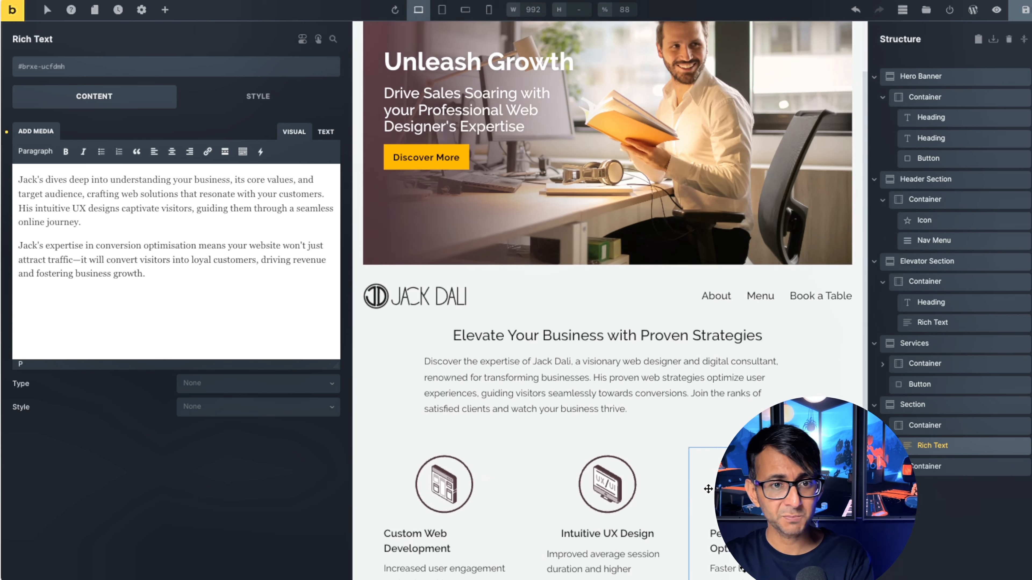
scroll(708, 489, "down", 8)
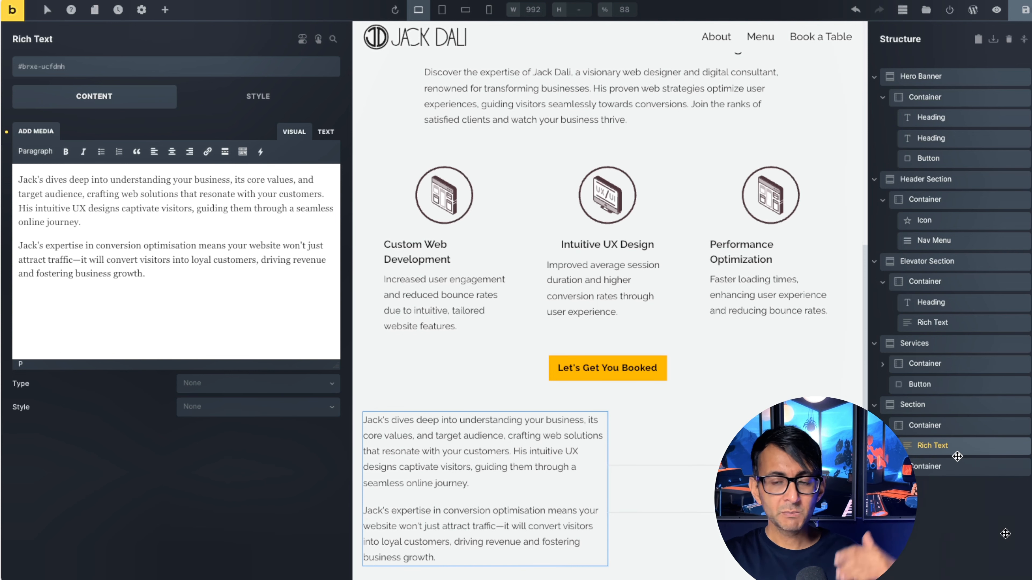
Step: Give the new section's second container a background photo of a man seated with a laptop
left_click(944, 470)
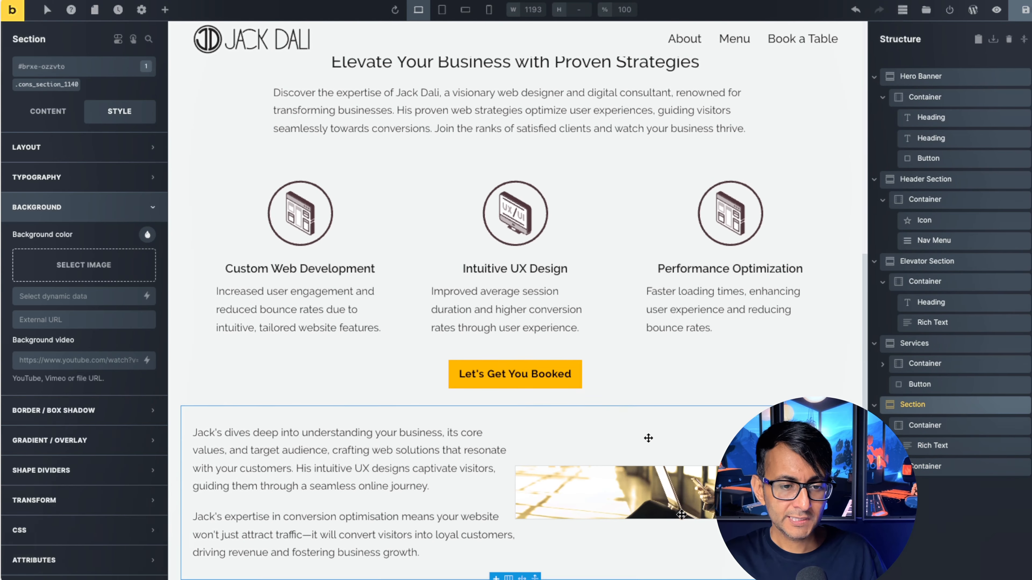
scroll(638, 460, "down", 1)
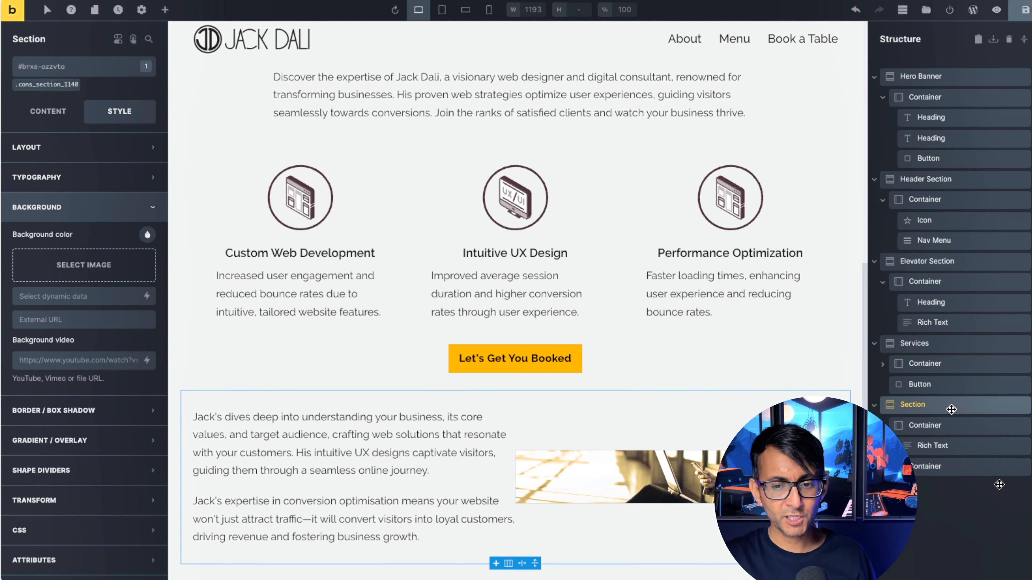
Step: Set the text container's padding to 40 on all four sides
left_click(934, 426)
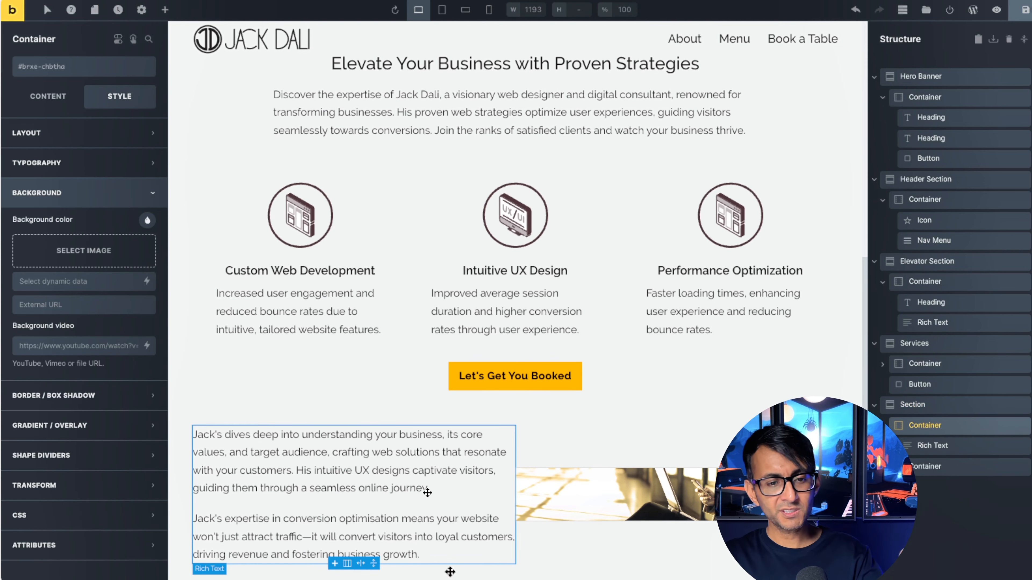
left_click(94, 133)
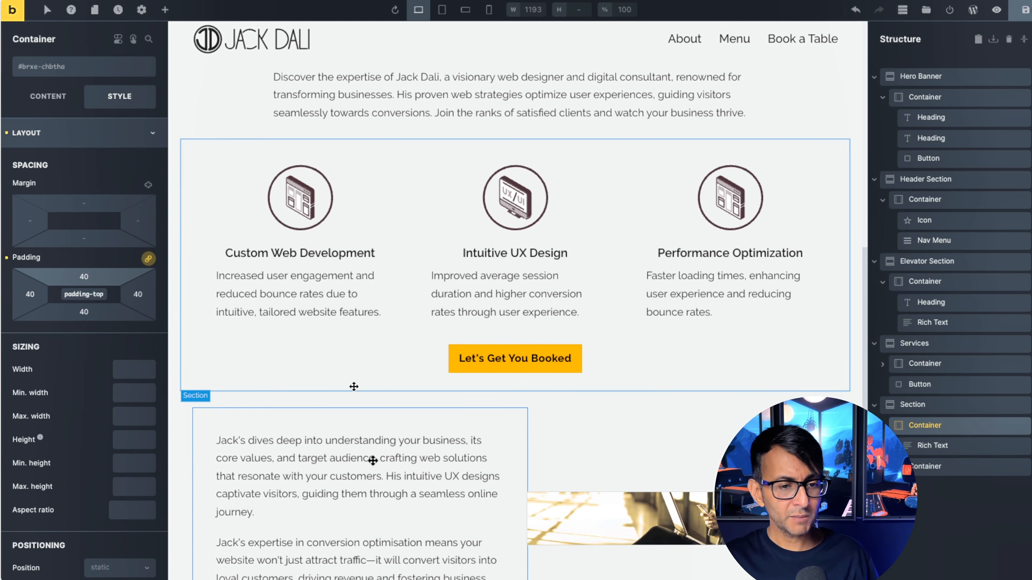
scroll(354, 389, "down", 2)
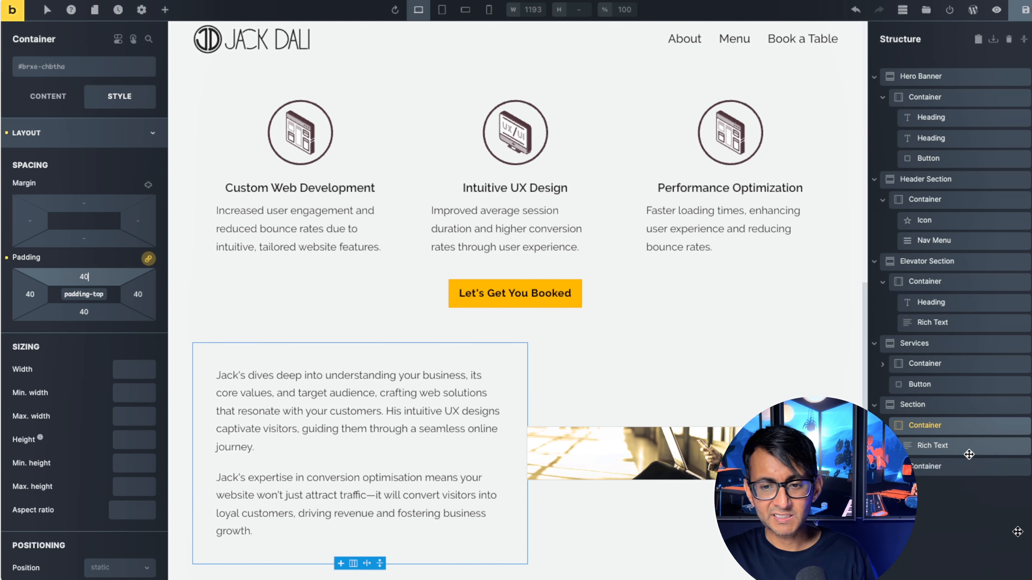
Step: Set the image container's self-alignment to Stretch and replace its background with the photo of a man holding a coffee cup
left_click(943, 467)
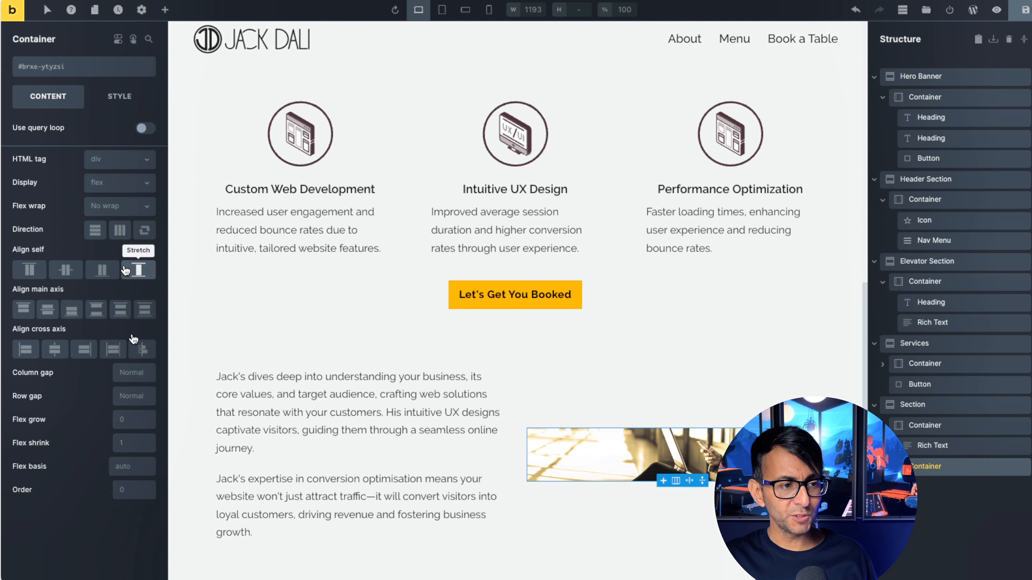
left_click(139, 271)
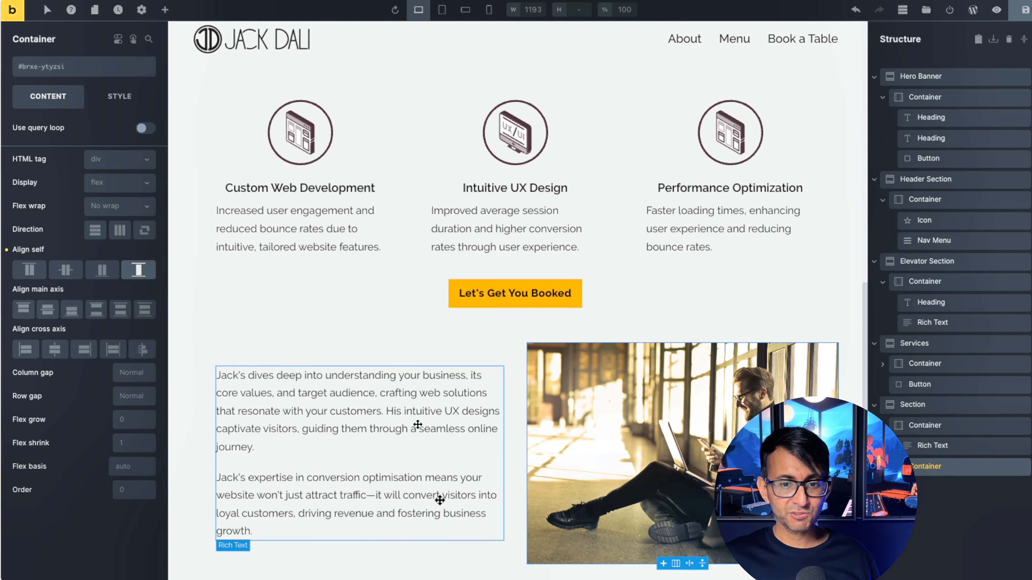
scroll(667, 472, "up", 5)
scroll(651, 457, "down", 5)
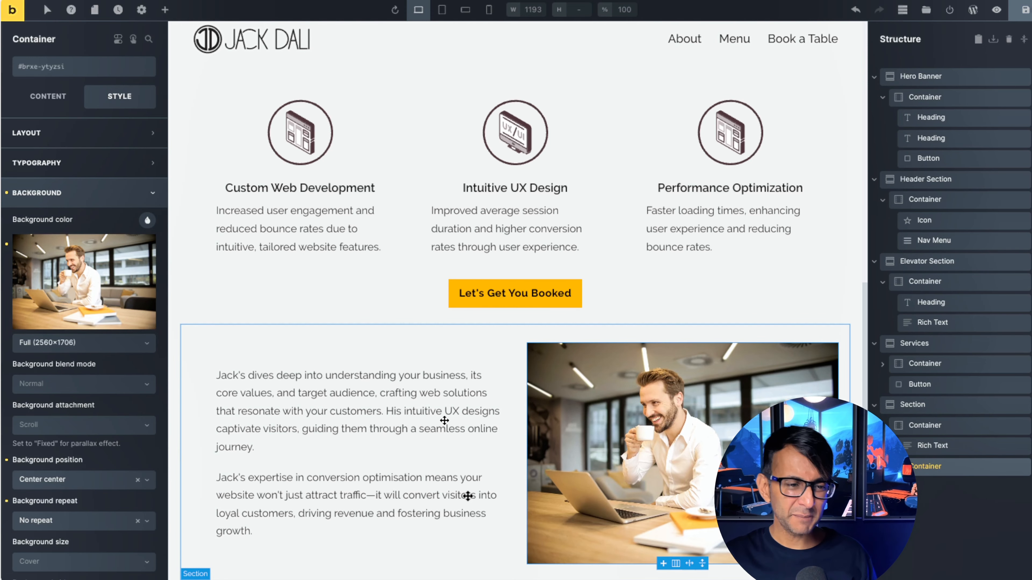
Step: Set the text container's top padding to 0 and the new section's top padding to 60
left_click(366, 512)
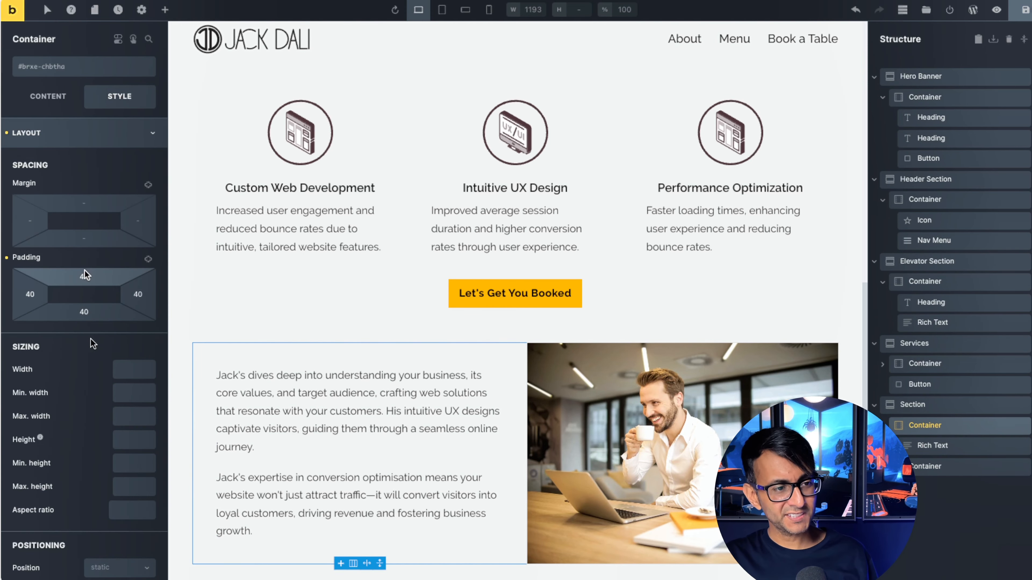
left_click(80, 276)
type("0")
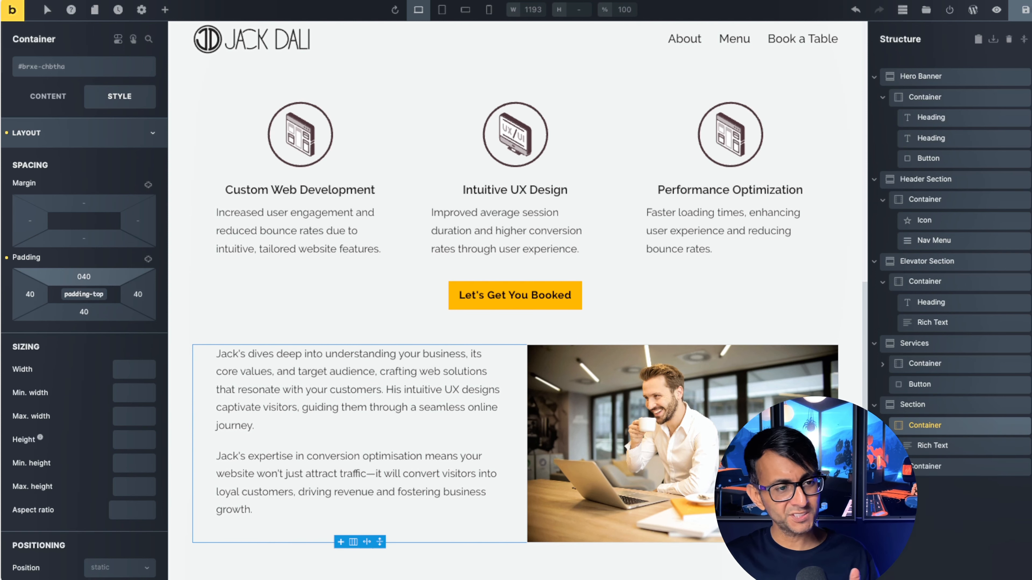
type("40")
key("Return")
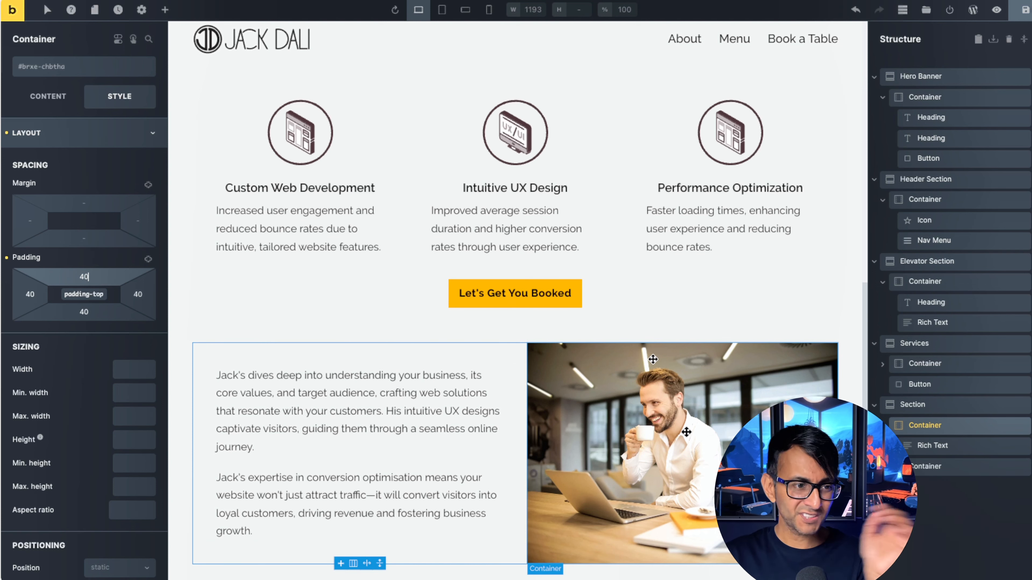
key("BackSpace")
key("BackSpace")
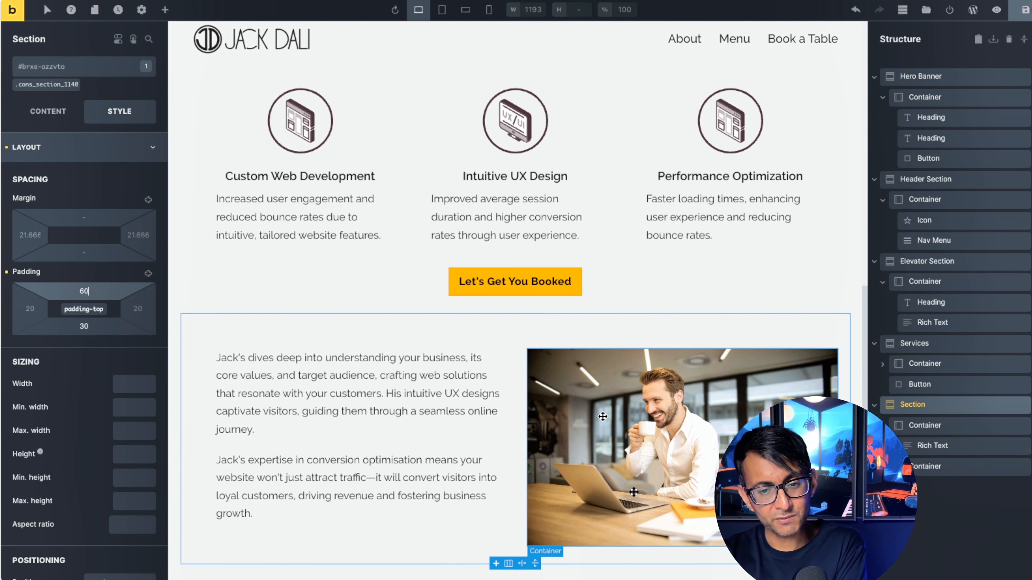
Step: In the mobile portrait view, set the text-and-image section's top padding to 30
left_click(489, 10)
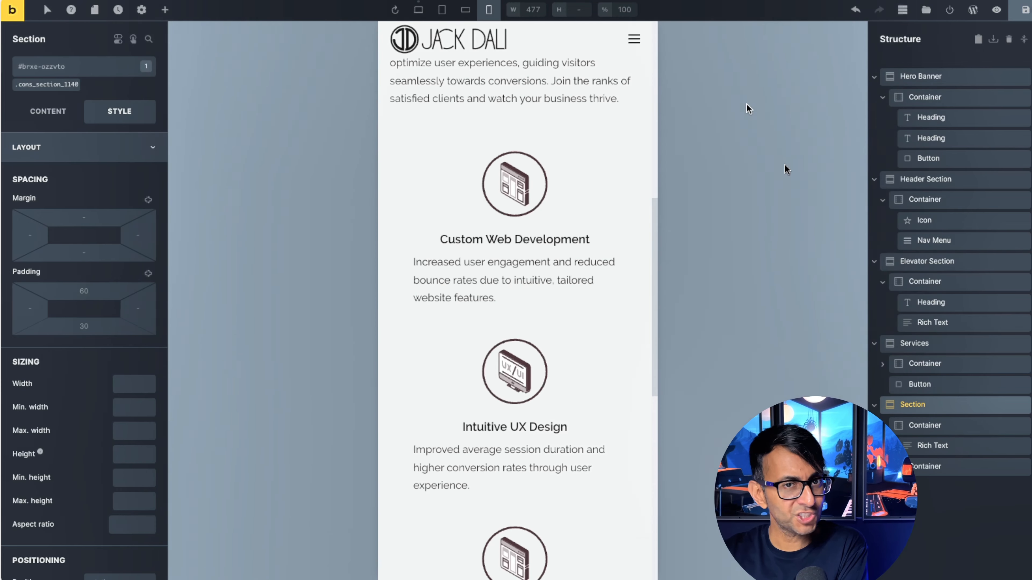
scroll(660, 155, "up", 8)
left_click_drag(660, 114, 693, 89)
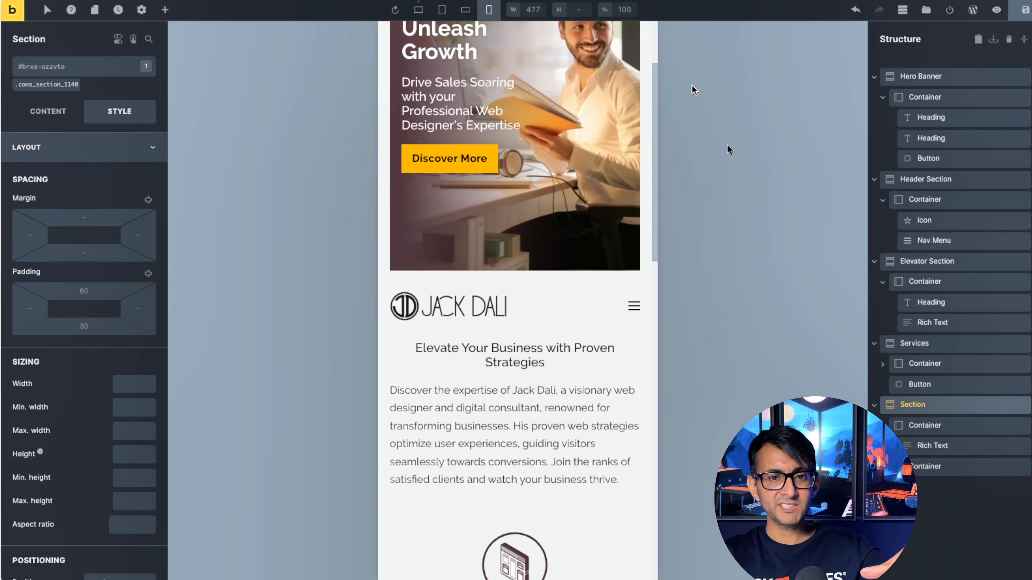
scroll(727, 148, "down", 15)
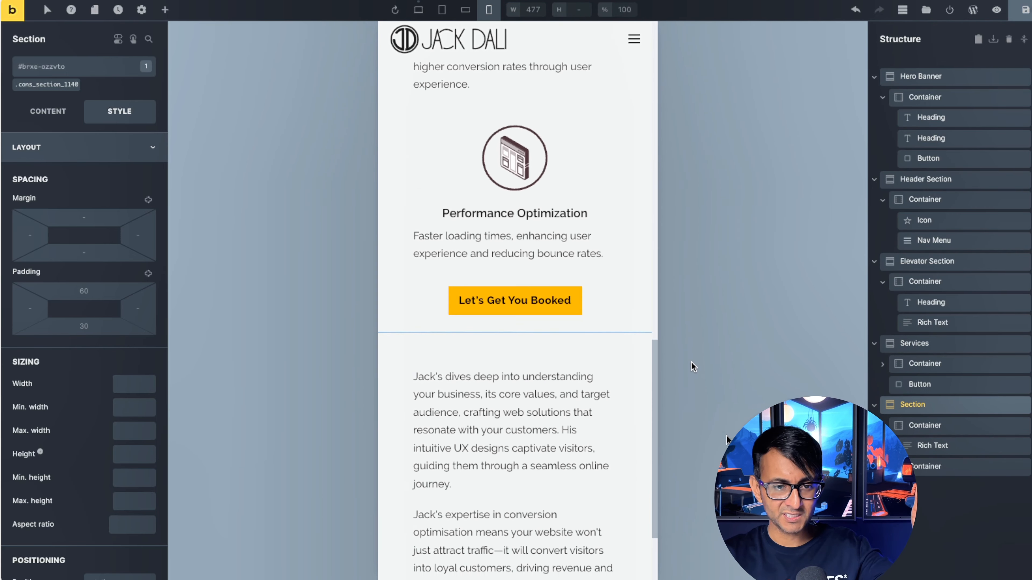
scroll(692, 378, "down", 5)
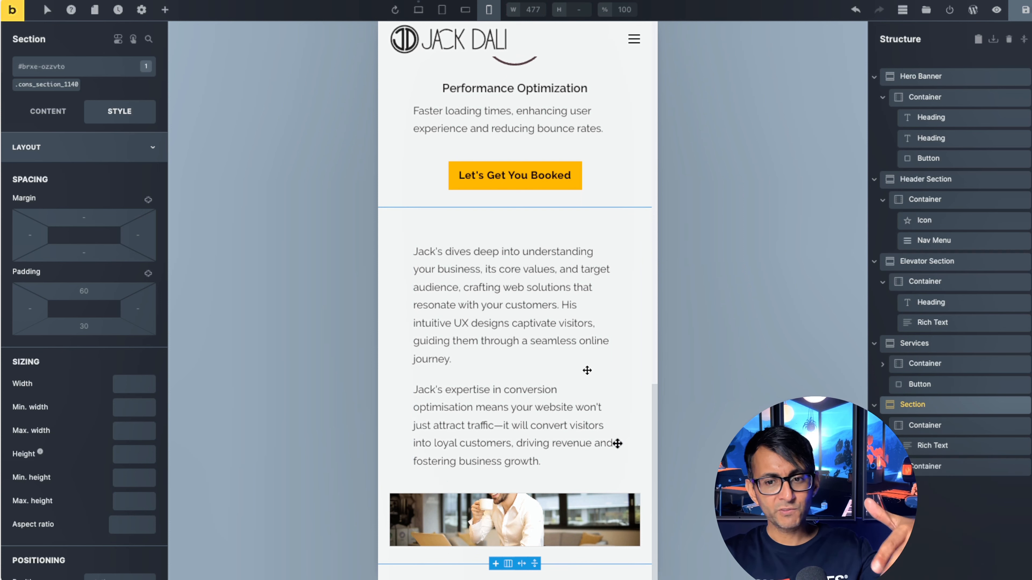
left_click(86, 288)
type("30")
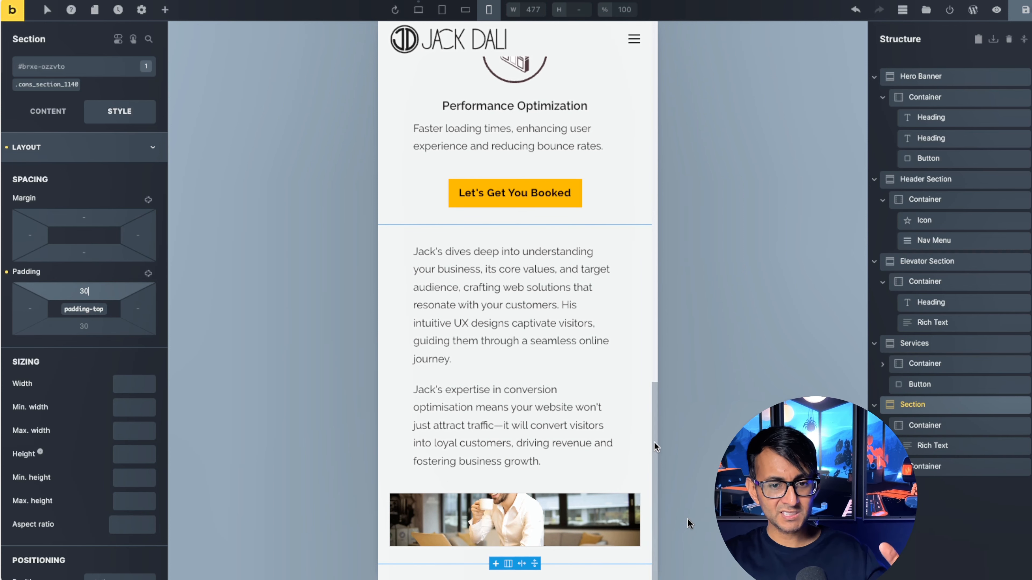
Step: Set the text container's left and right padding to 0 for mobile portrait
left_click(926, 427)
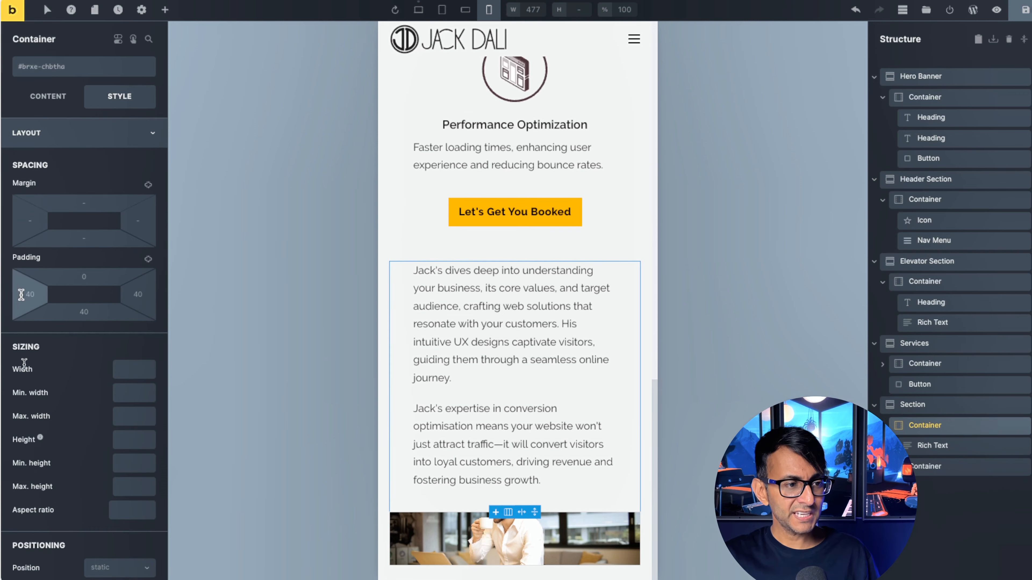
left_click(23, 294)
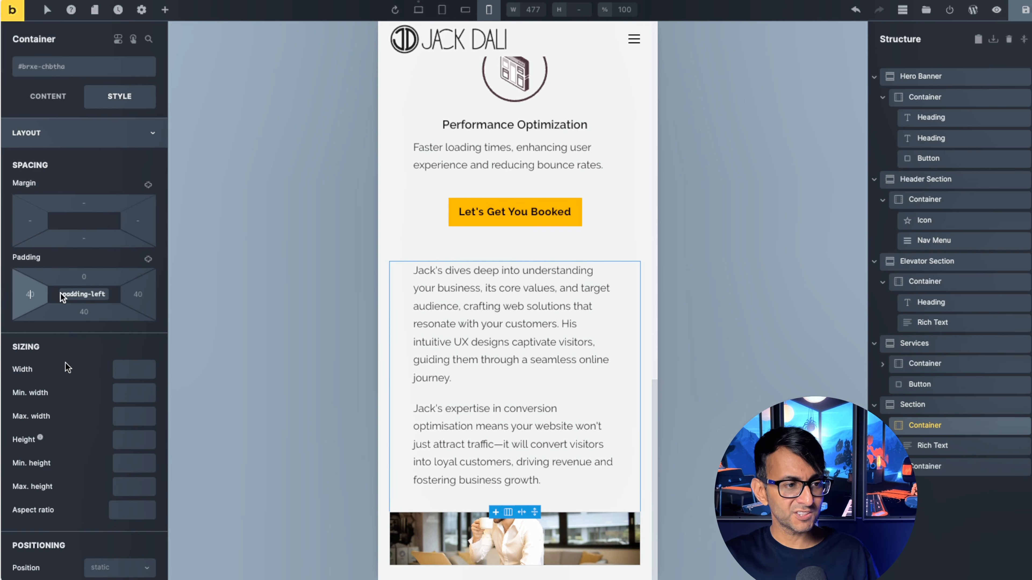
type("0")
left_click(136, 294)
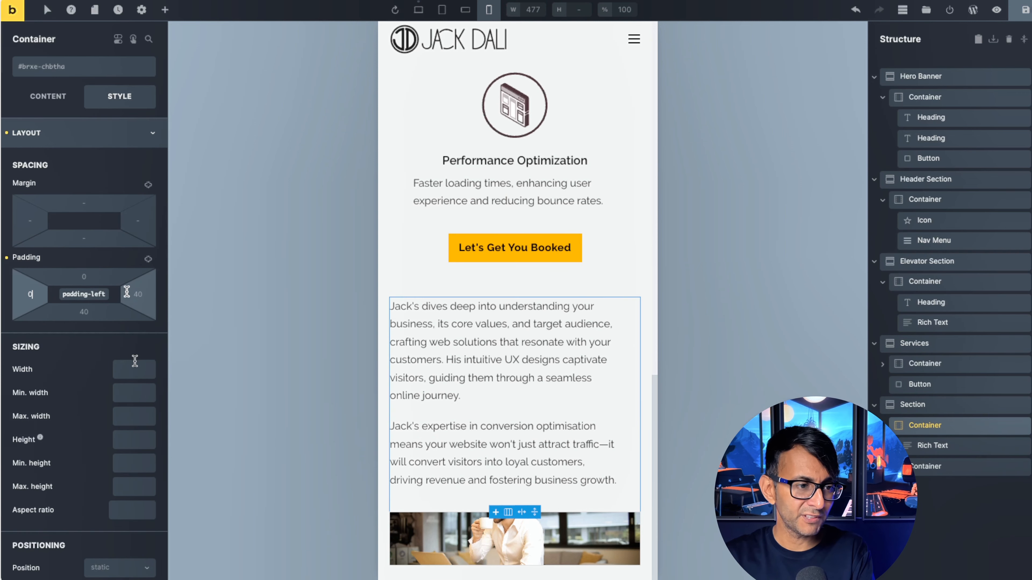
type("0")
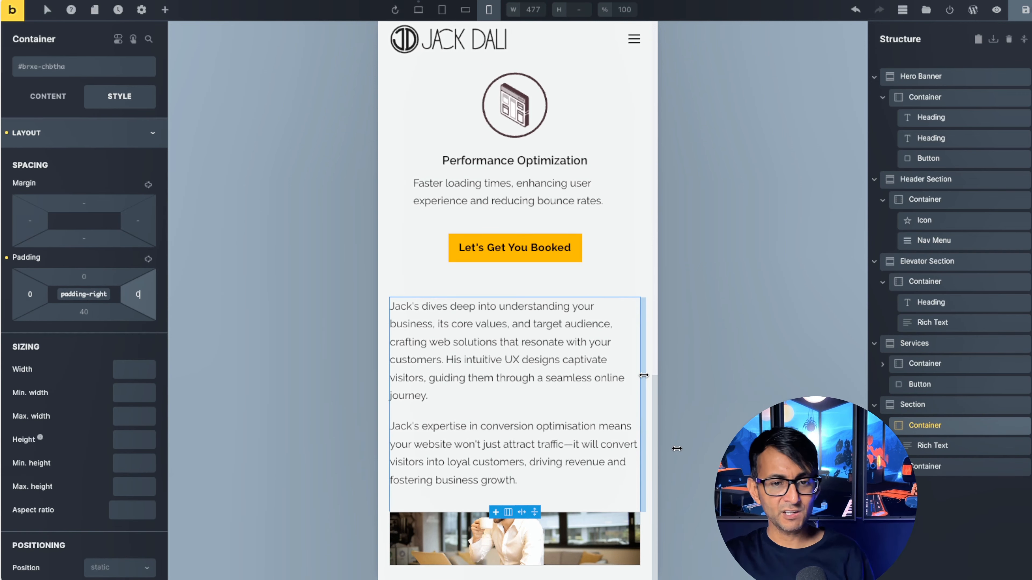
Step: Set the image container's height to 300 for mobile portrait
scroll(687, 454, "up", 5)
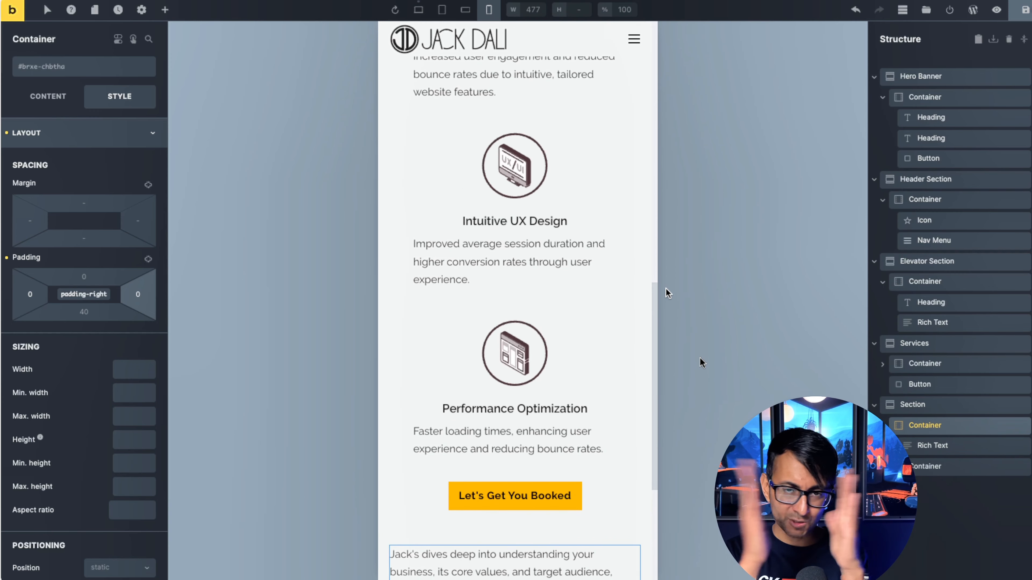
scroll(676, 414, "down", 5)
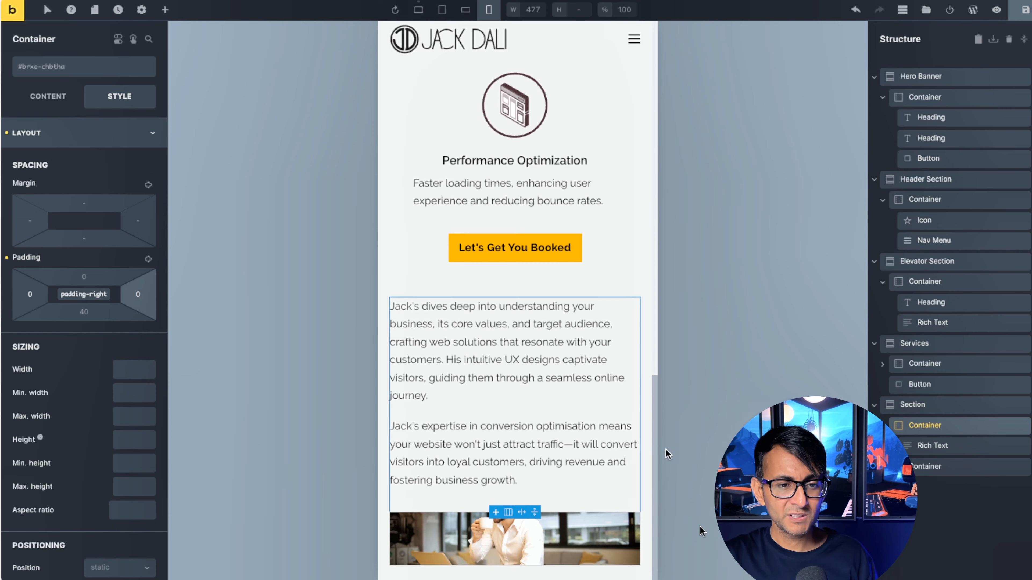
left_click(608, 563)
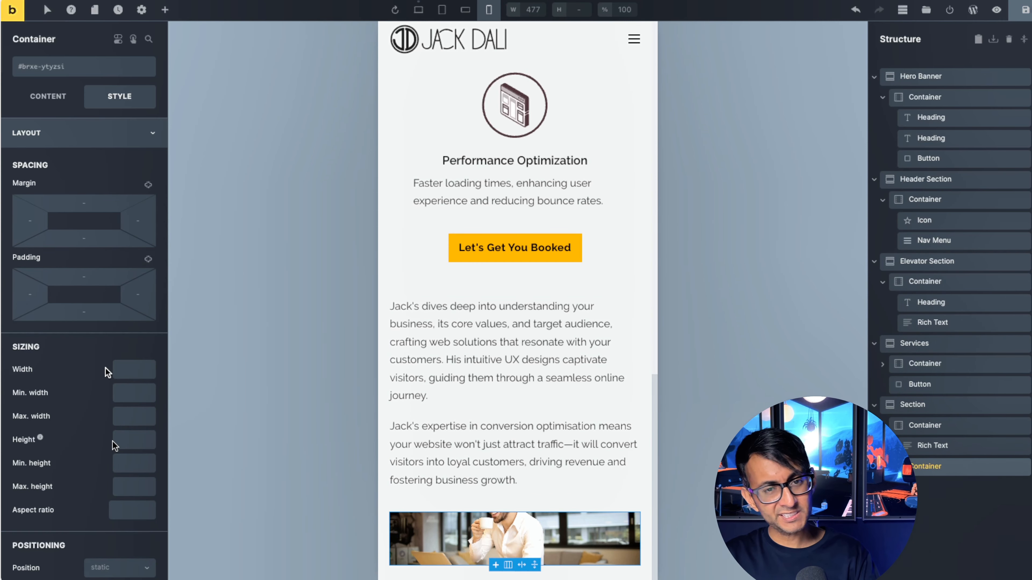
left_click(127, 441)
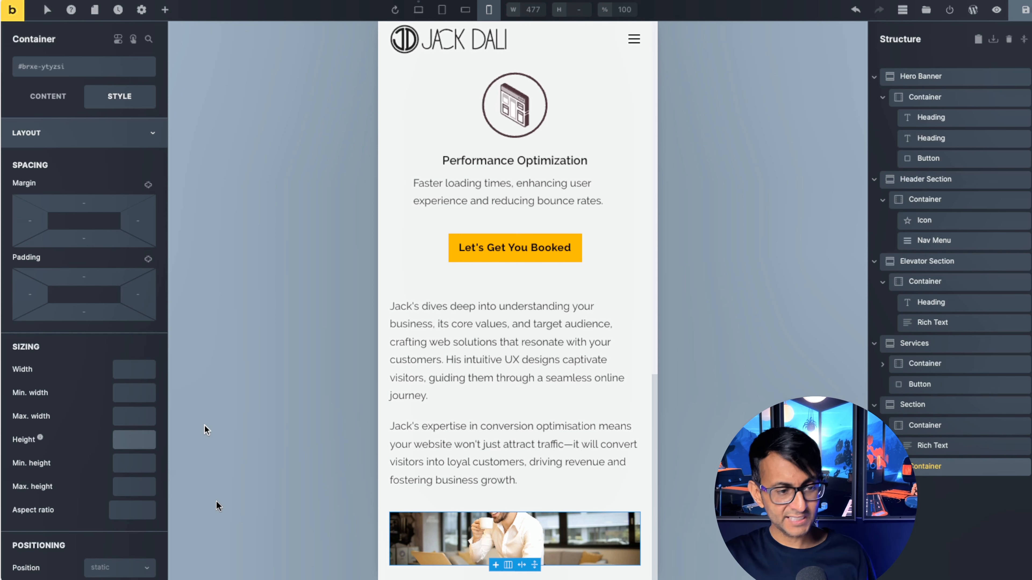
type("300")
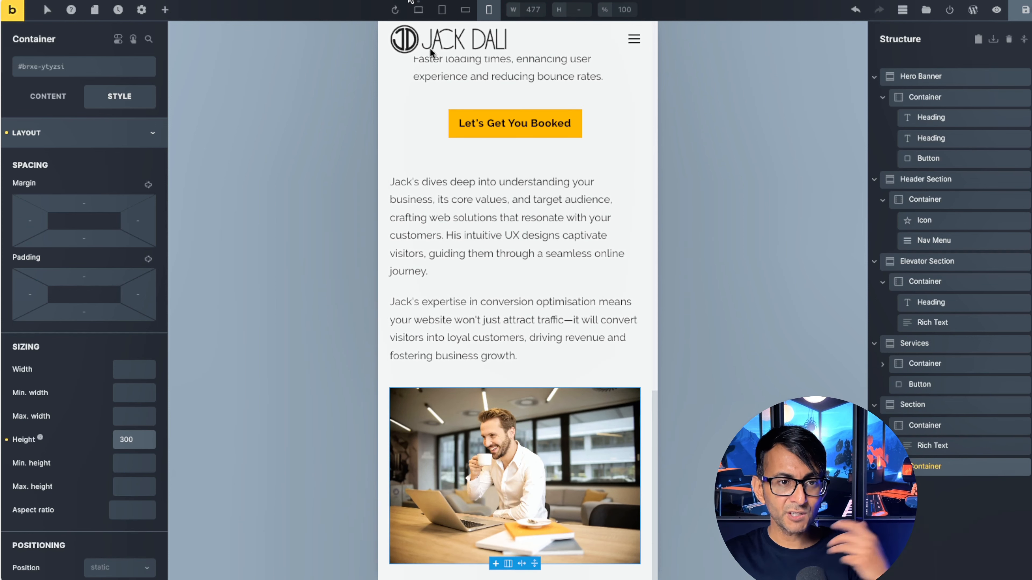
Step: Return to the desktop view, rename the text-and-image section Jack Info, and delete its duplicate named About Jack
left_click(418, 9)
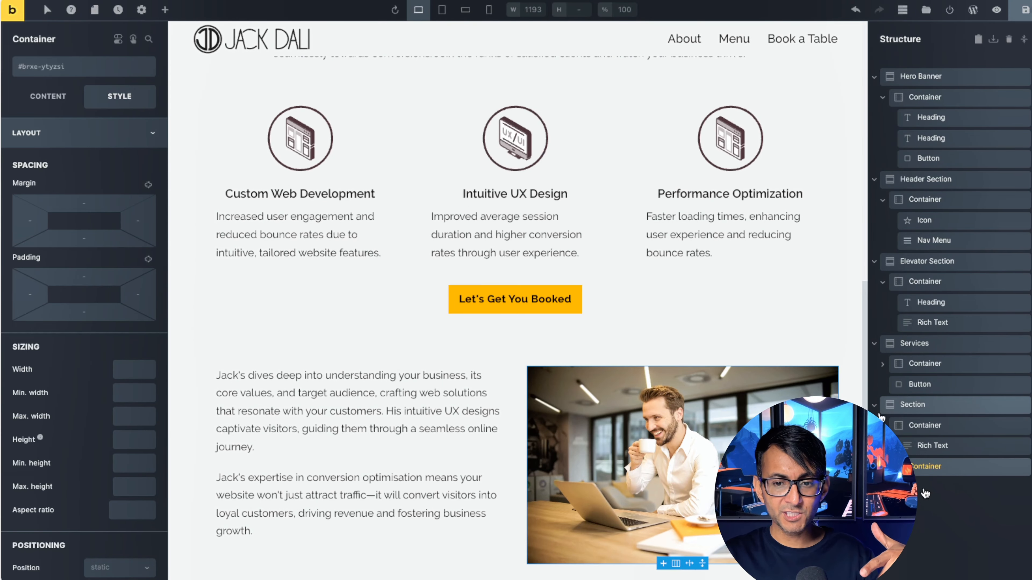
left_click(877, 406)
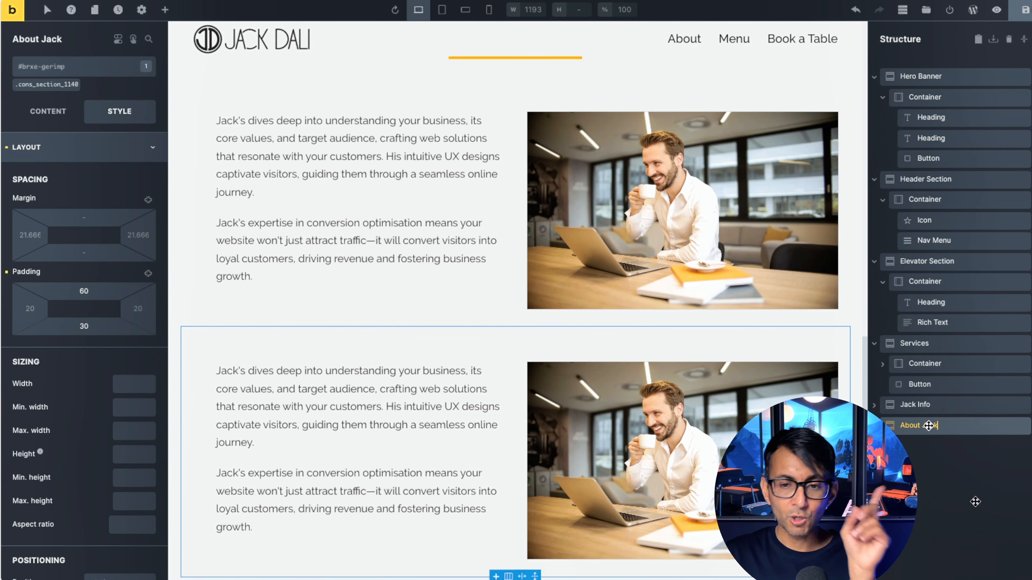
right_click(929, 426)
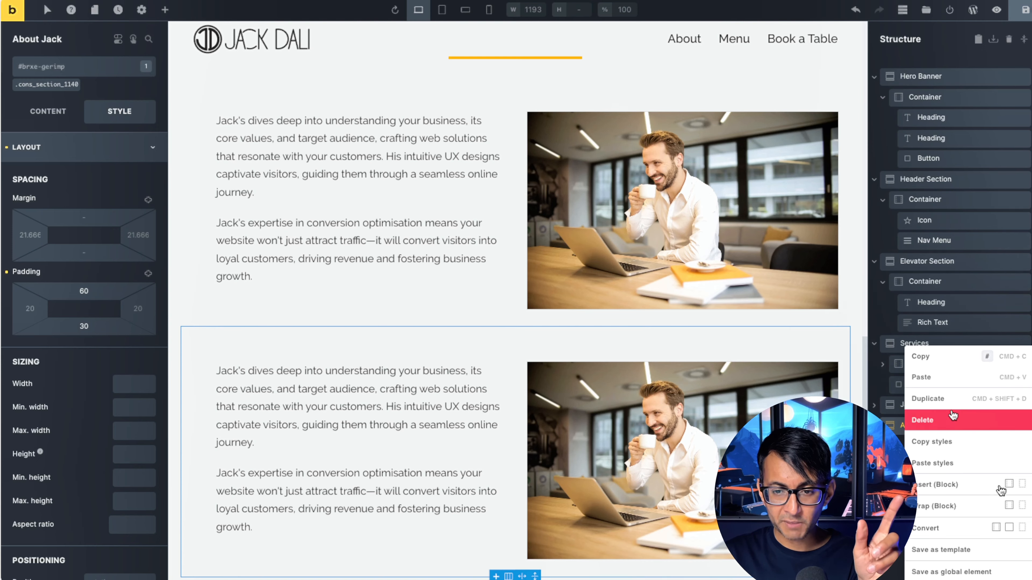
left_click(953, 419)
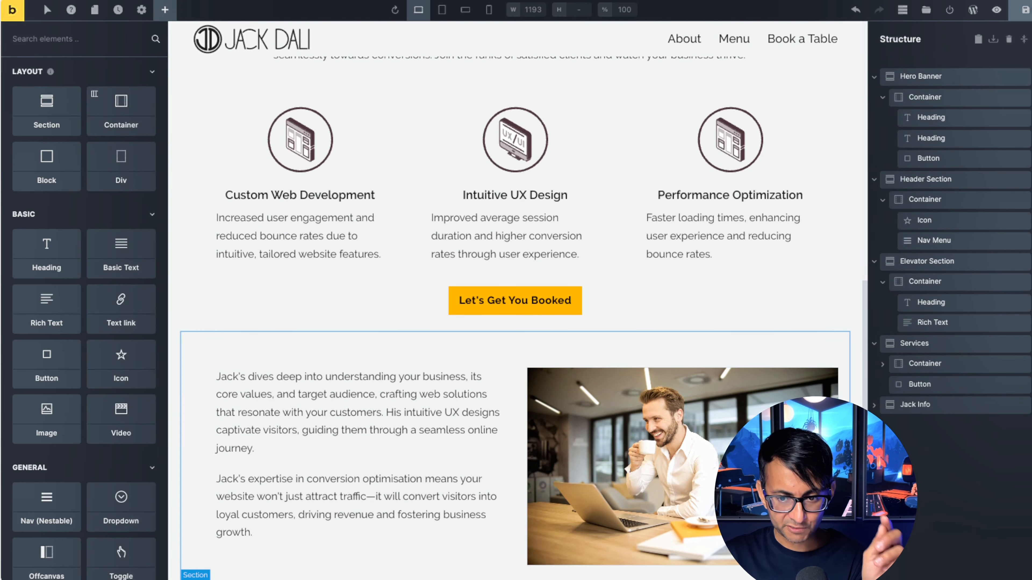
Step: Give the Jack Info section's text container a white (#ffffff) background colour
left_click(880, 411)
left_click(923, 426)
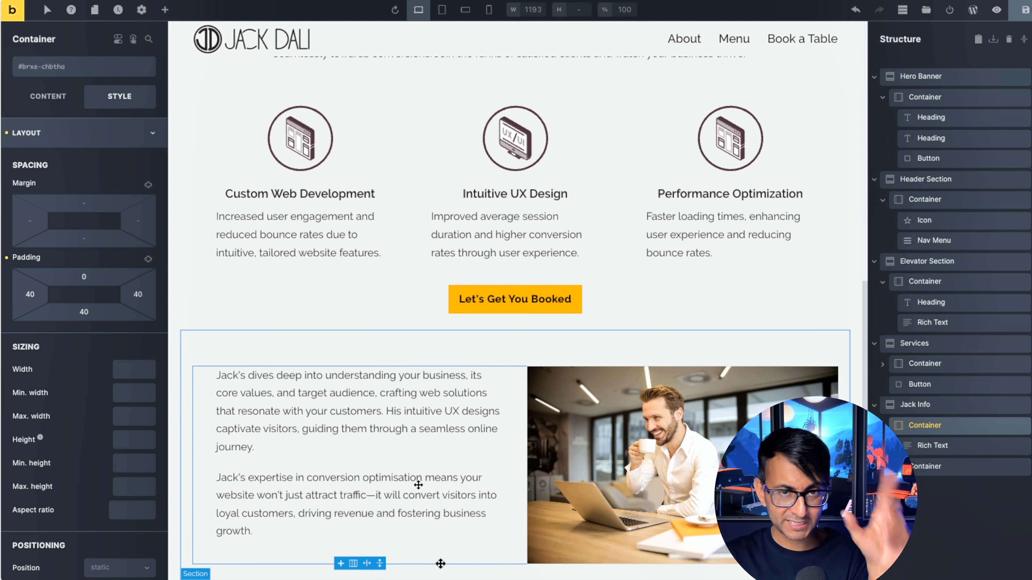
left_click(85, 133)
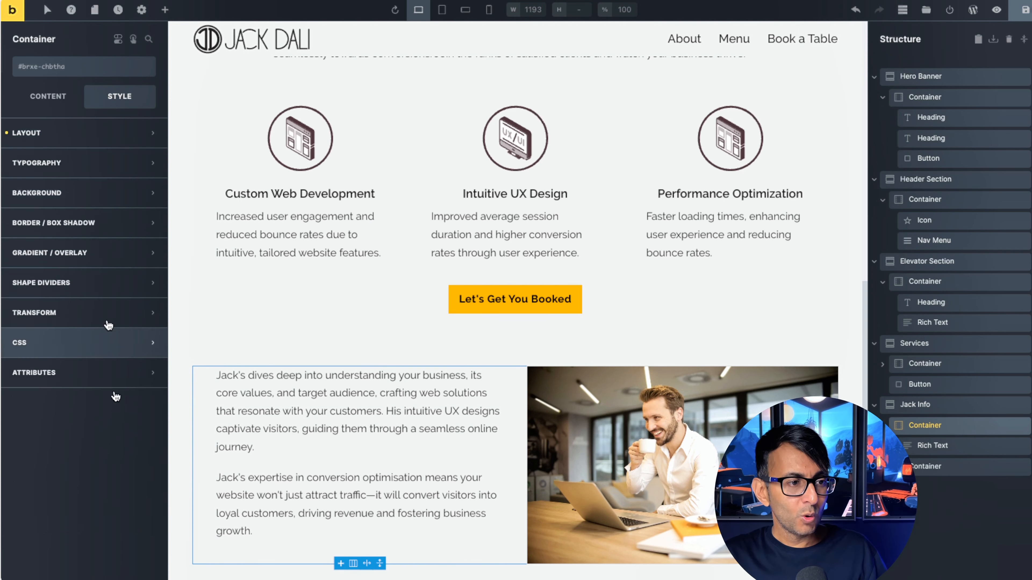
left_click(134, 194)
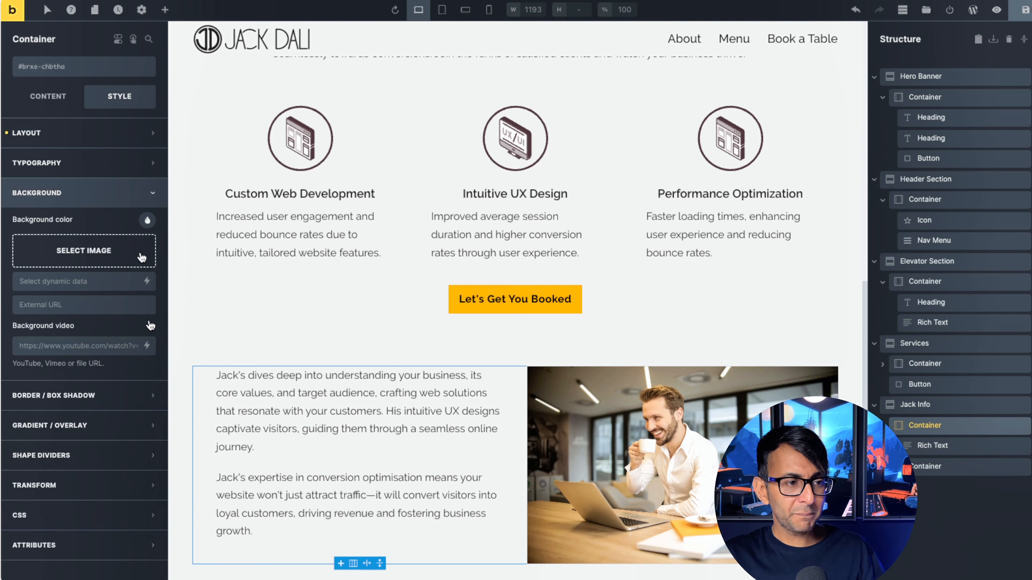
left_click(148, 221)
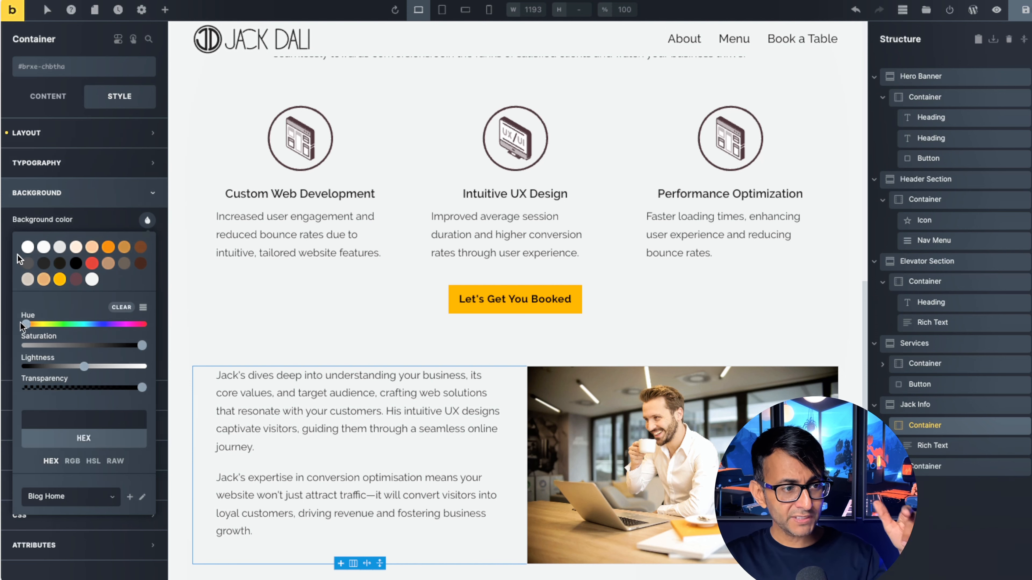
left_click(28, 247)
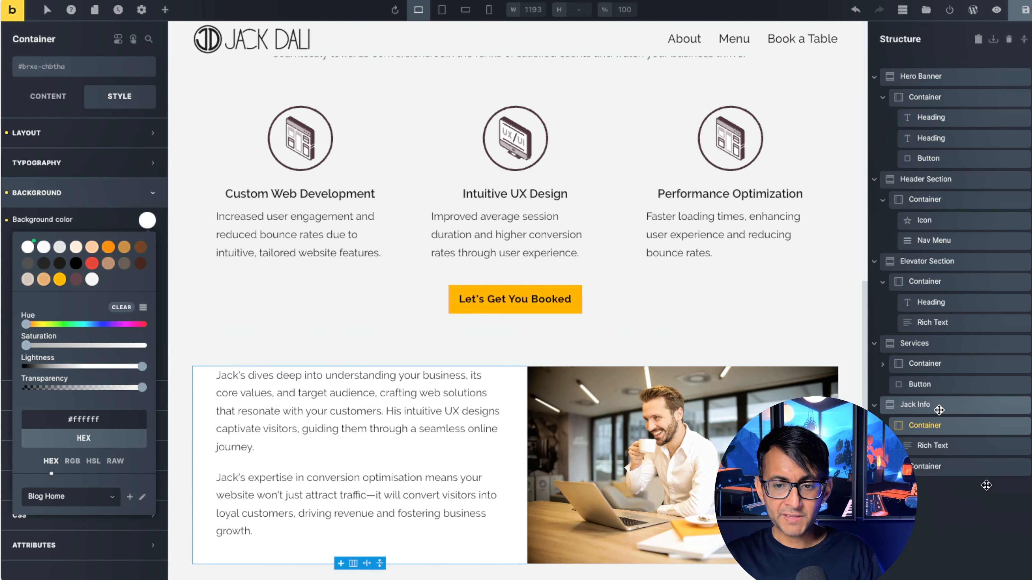
Step: Set the Jack Info section's column gap to 40
left_click(915, 404)
left_click(44, 114)
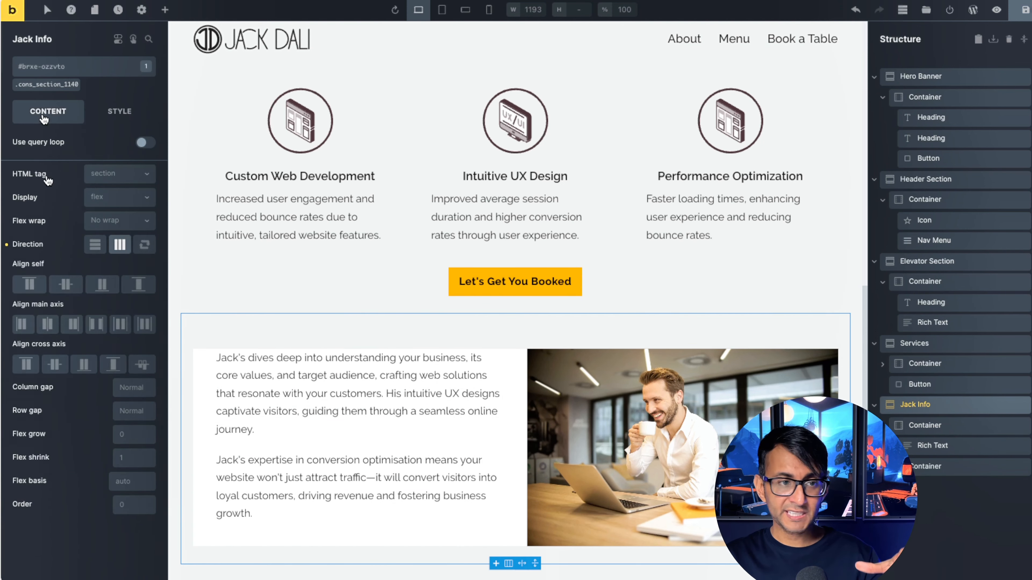
left_click(134, 387)
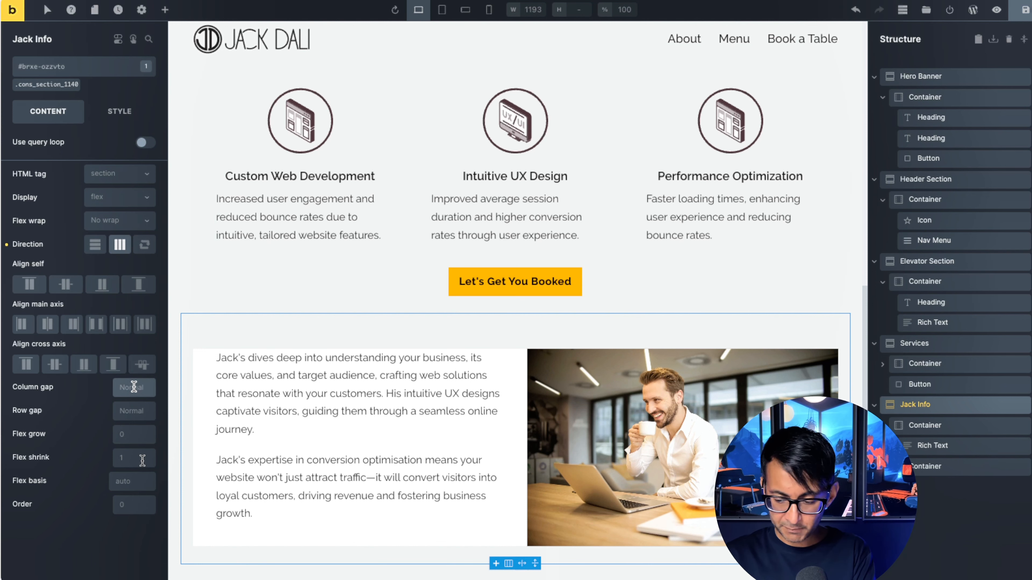
type("40")
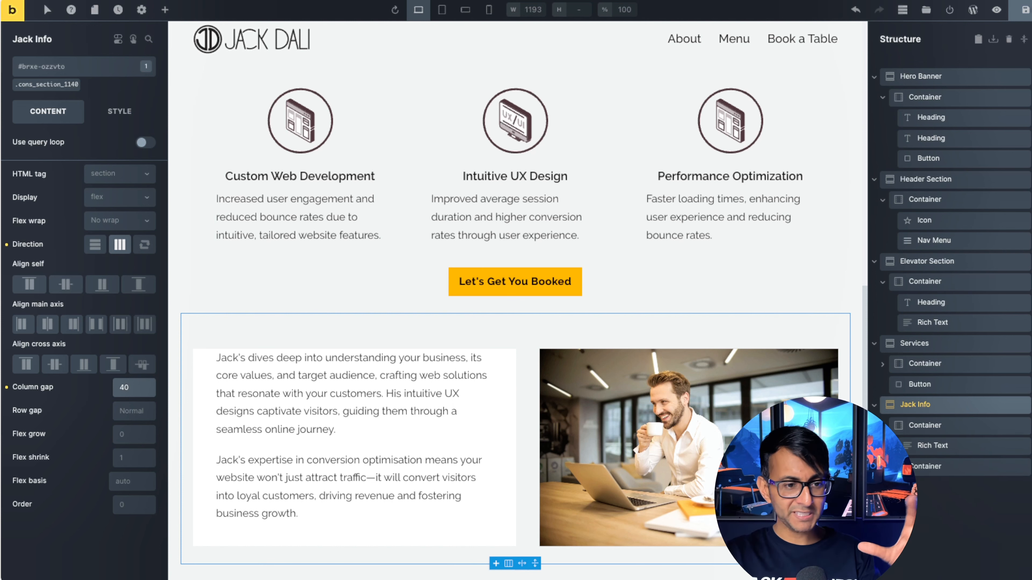
Step: Set the top padding of the Jack Info text container to 40
left_click(923, 425)
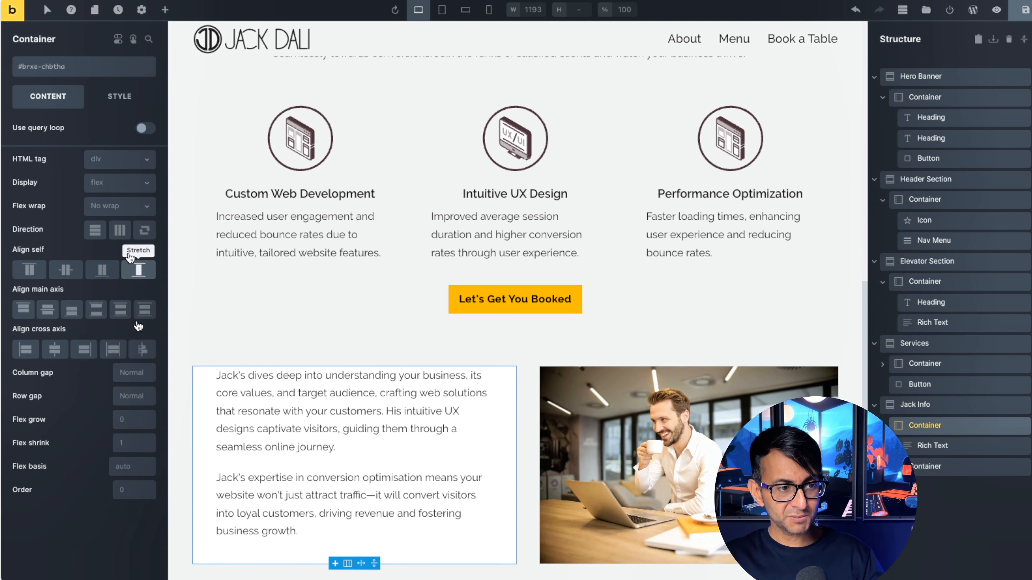
left_click(119, 97)
left_click(118, 133)
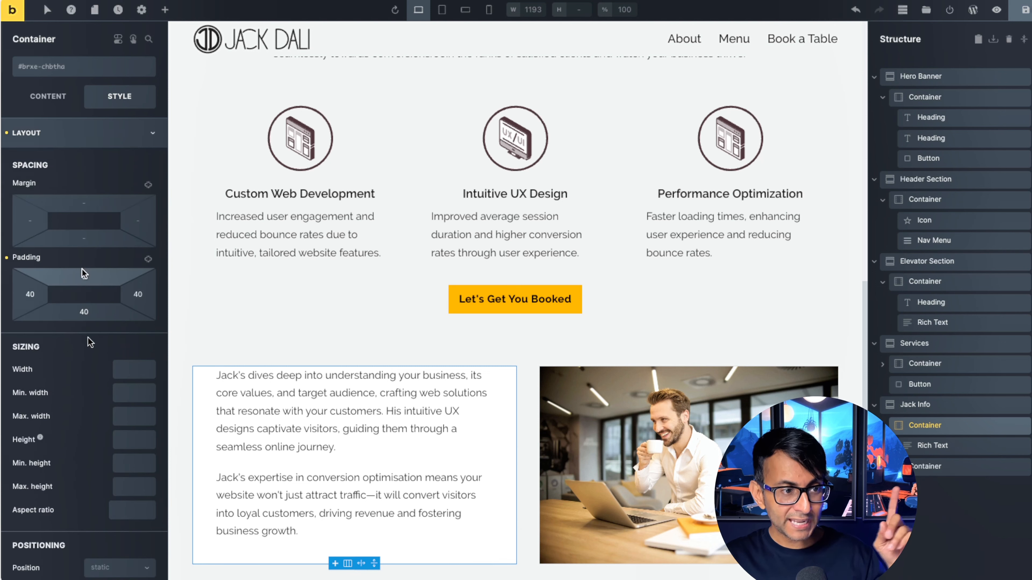
type("40")
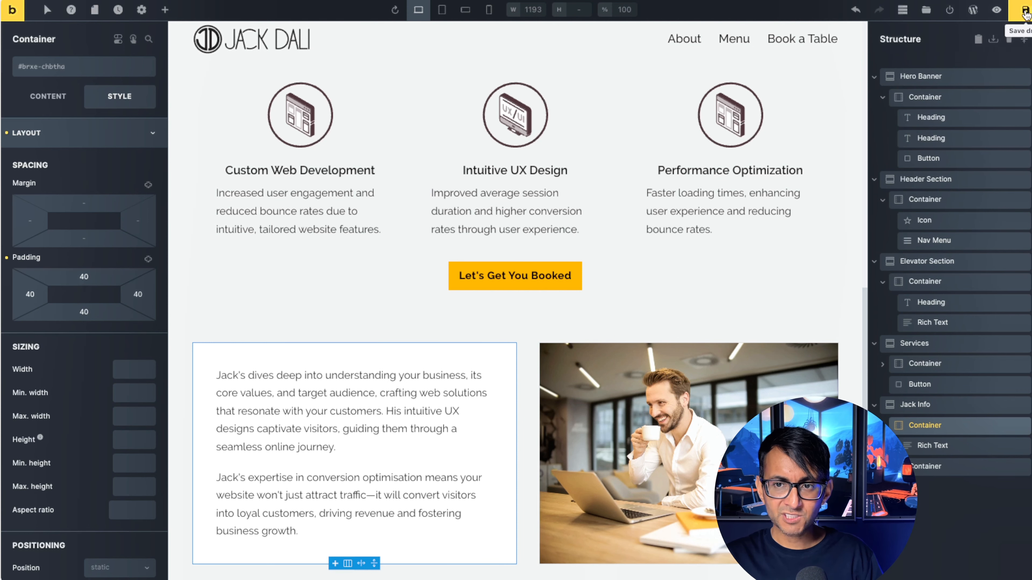
Step: Save the page and preview the homepage, checking the Services and Jack Info sections
left_click(997, 10)
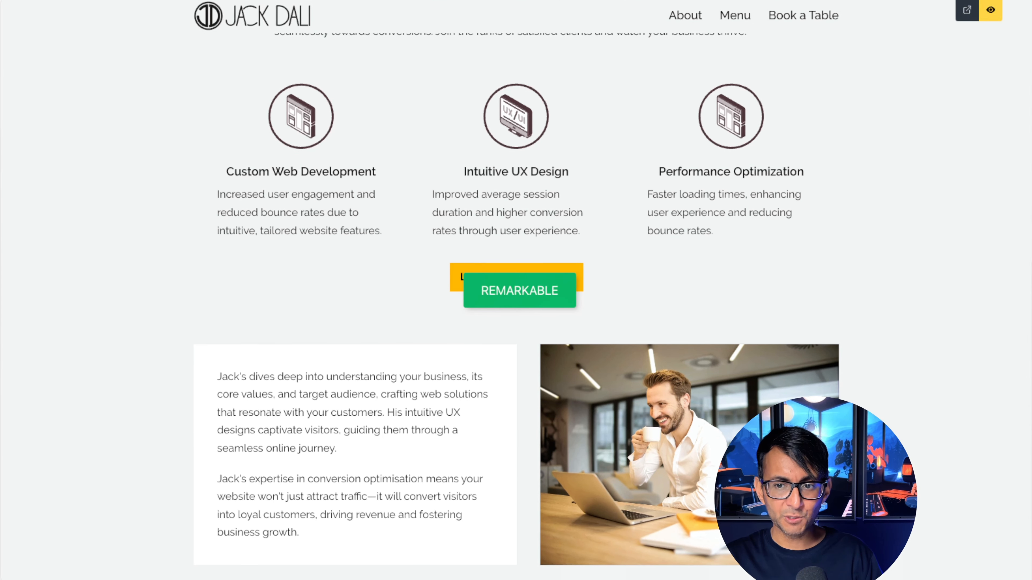
scroll(516, 291, "up", 5)
scroll(516, 290, "down", 5)
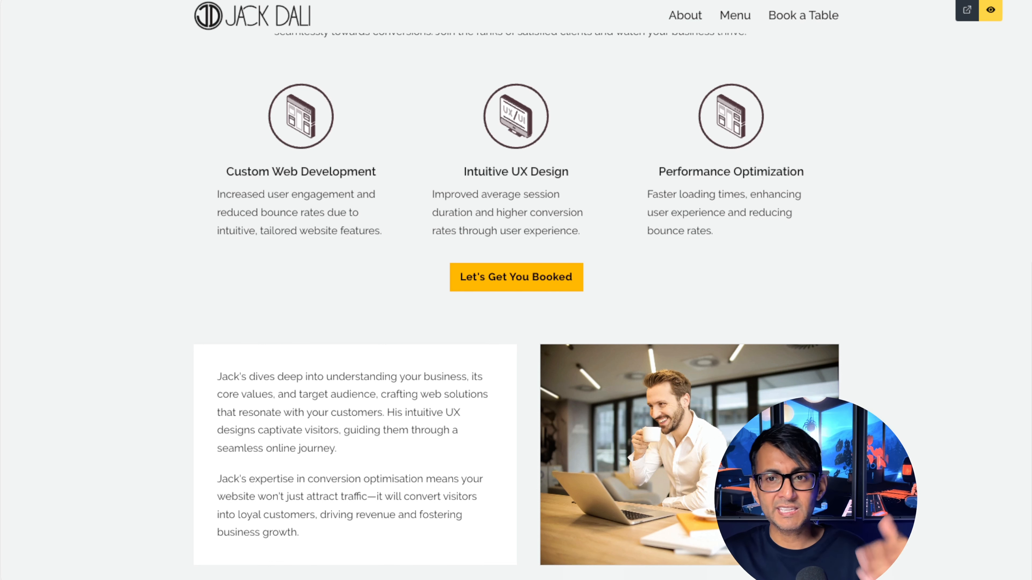
Step: Leave the preview and set the Jack Info section's row gap to 40 for the mobile portrait breakpoint
left_click(991, 11)
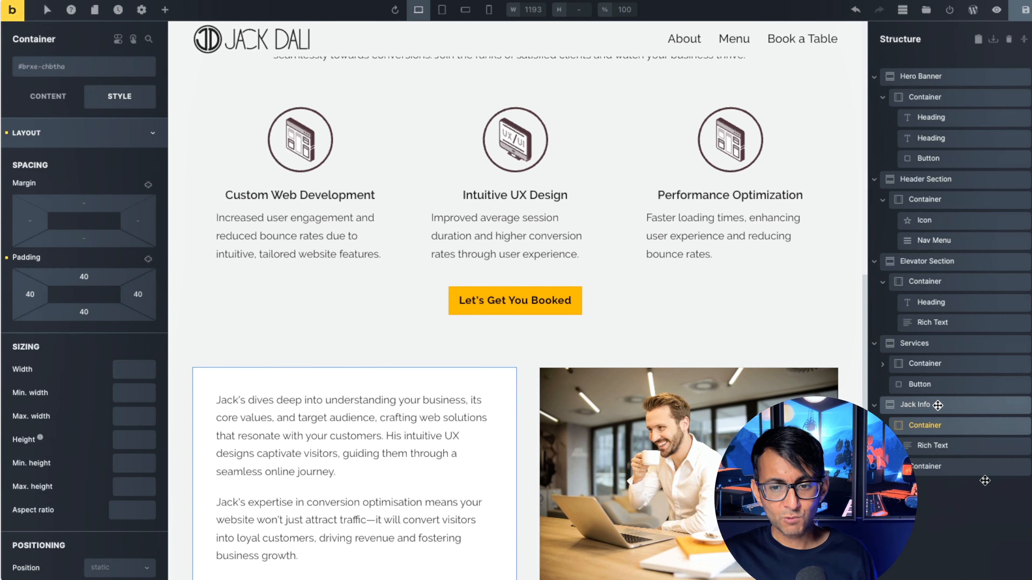
left_click(875, 407)
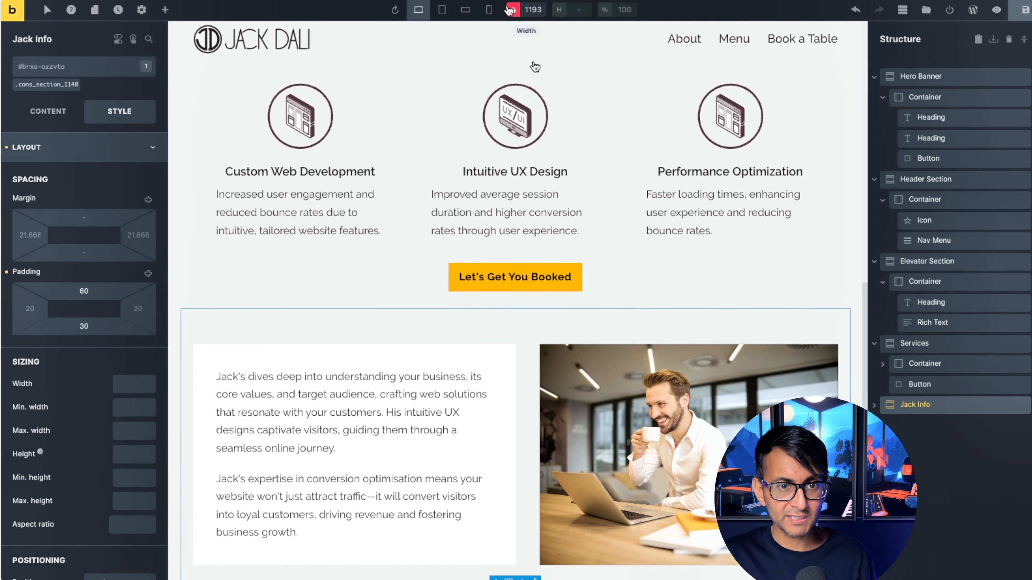
left_click(489, 10)
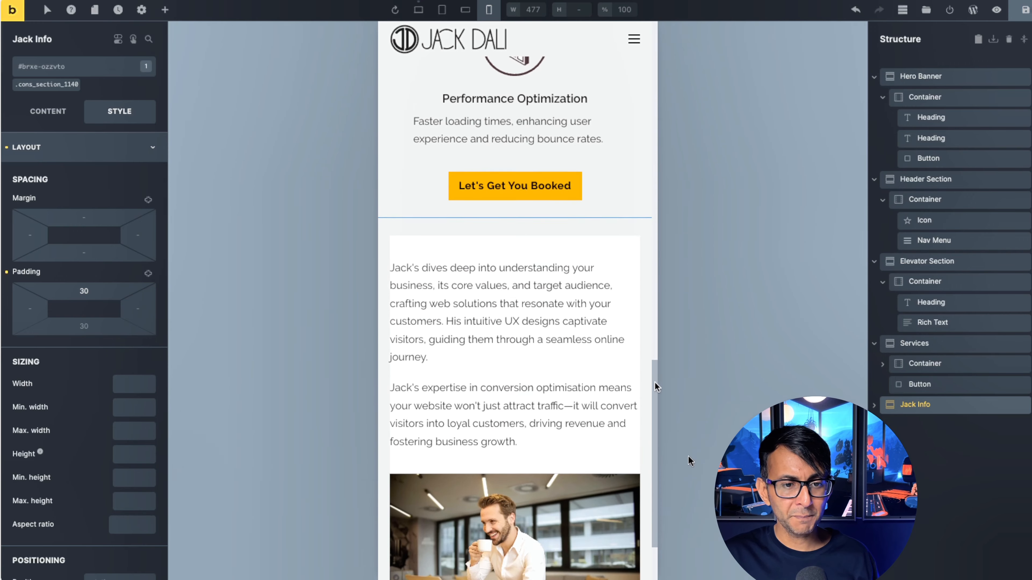
left_click(50, 111)
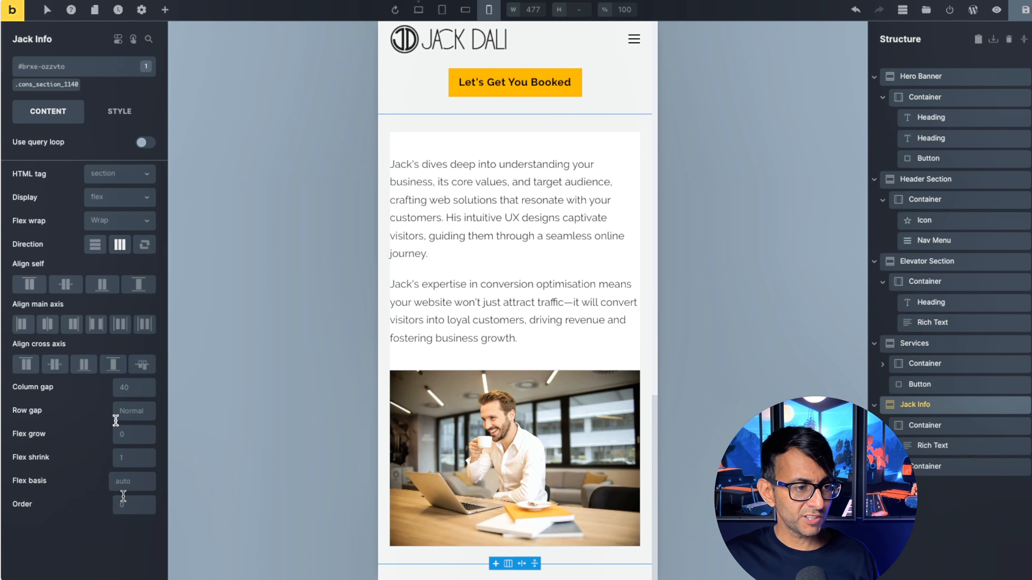
left_click(136, 412)
type("40")
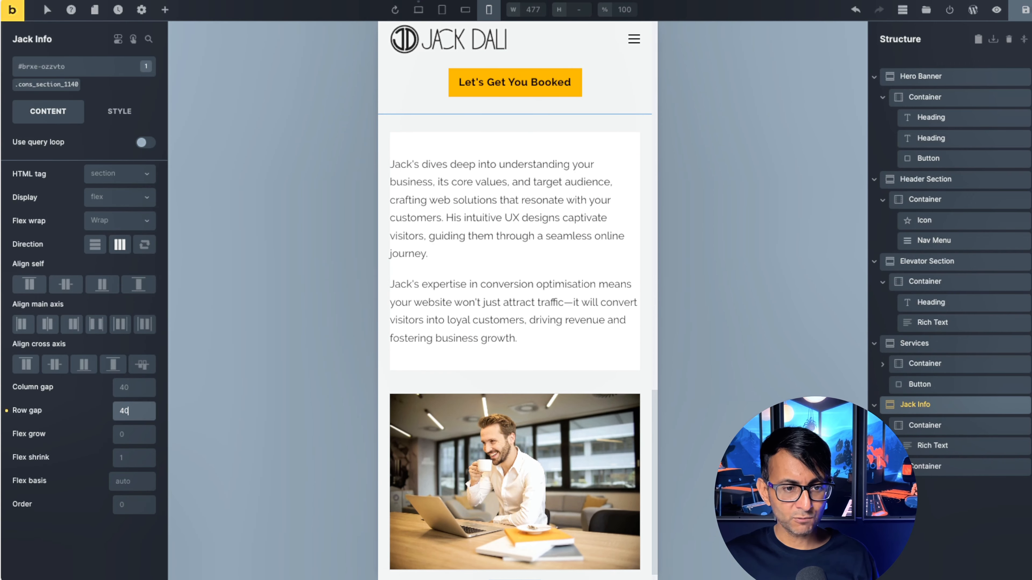
Step: Set the left and right padding of the Jack Info text container to 20 for the mobile portrait breakpoint
left_click(959, 425)
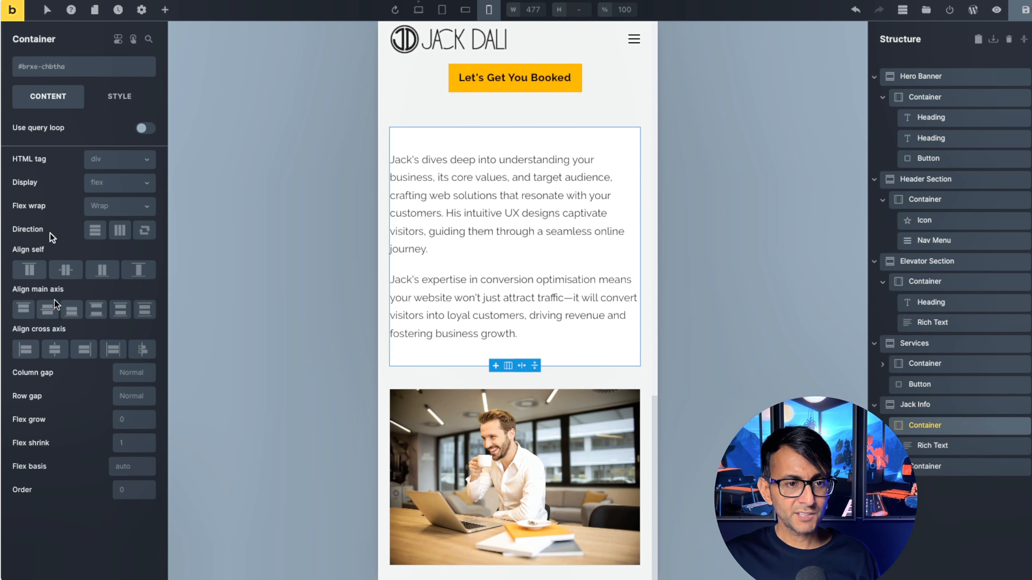
left_click(117, 100)
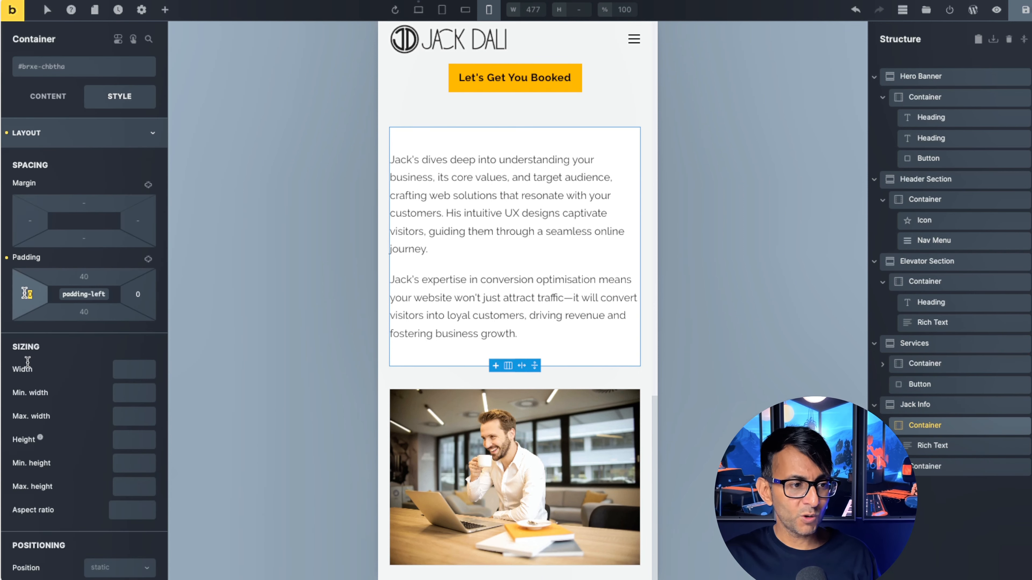
type("20")
key("Tab")
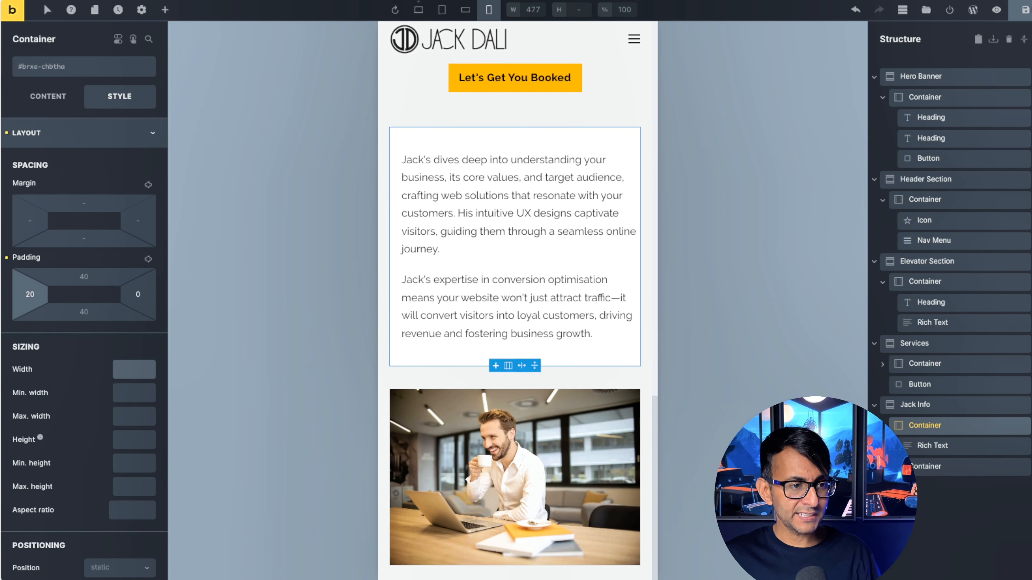
left_click_drag(140, 296, 135, 294)
type("2")
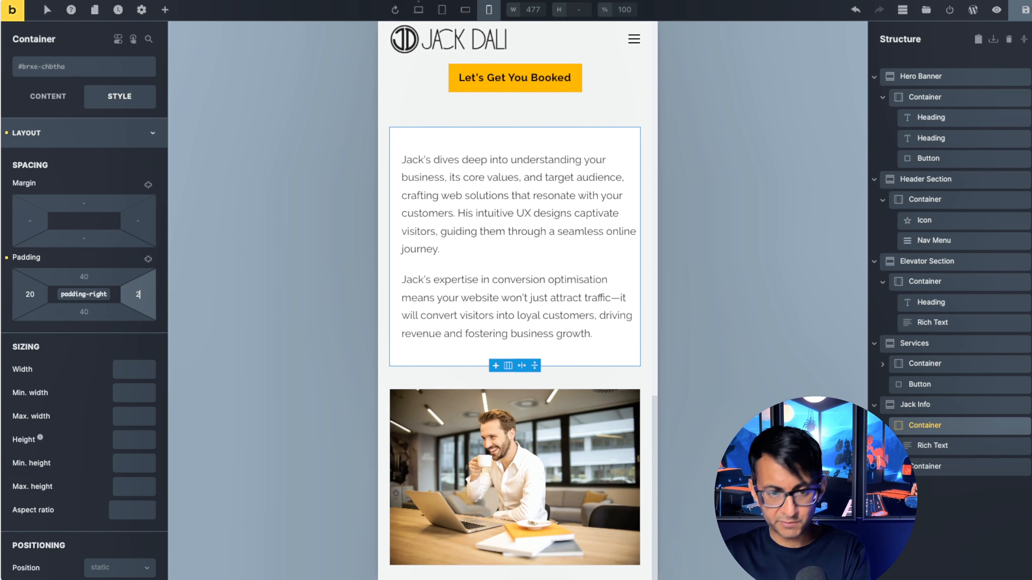
type("0")
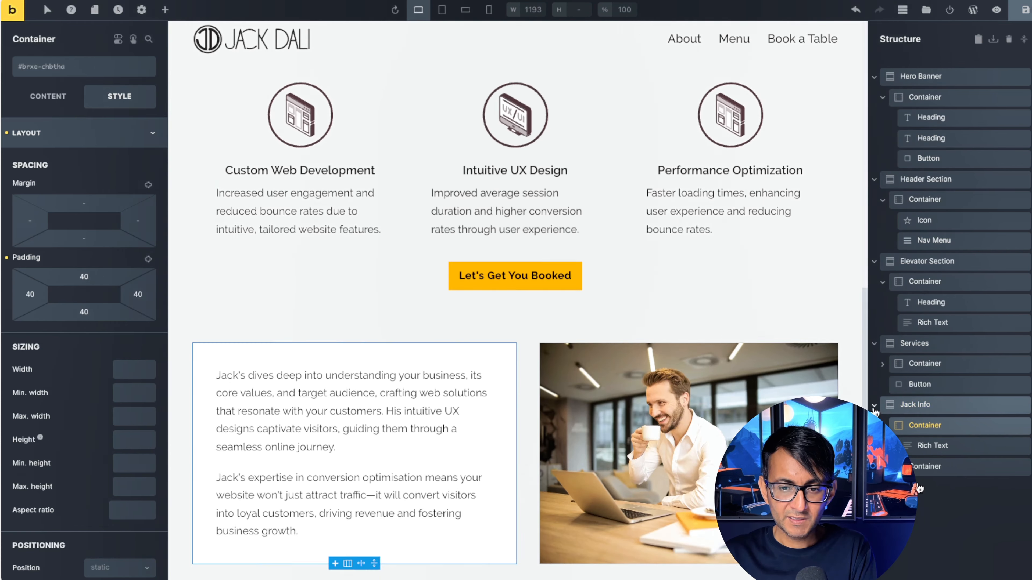
Step: Duplicate the Jack Info section and rename the copy "About jack"
left_click(915, 405)
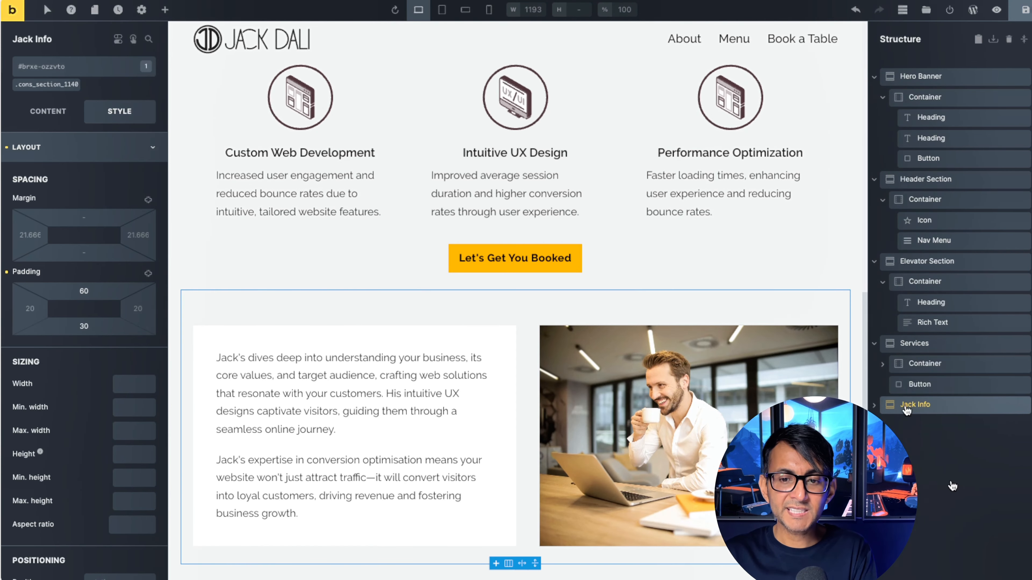
right_click(934, 405)
left_click(942, 394)
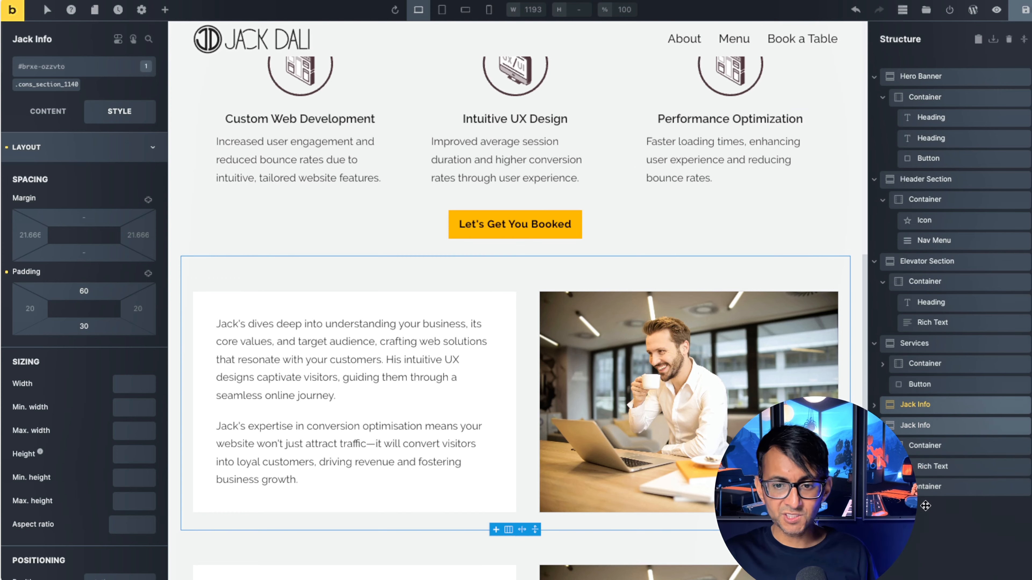
left_click(910, 425)
type("About jack")
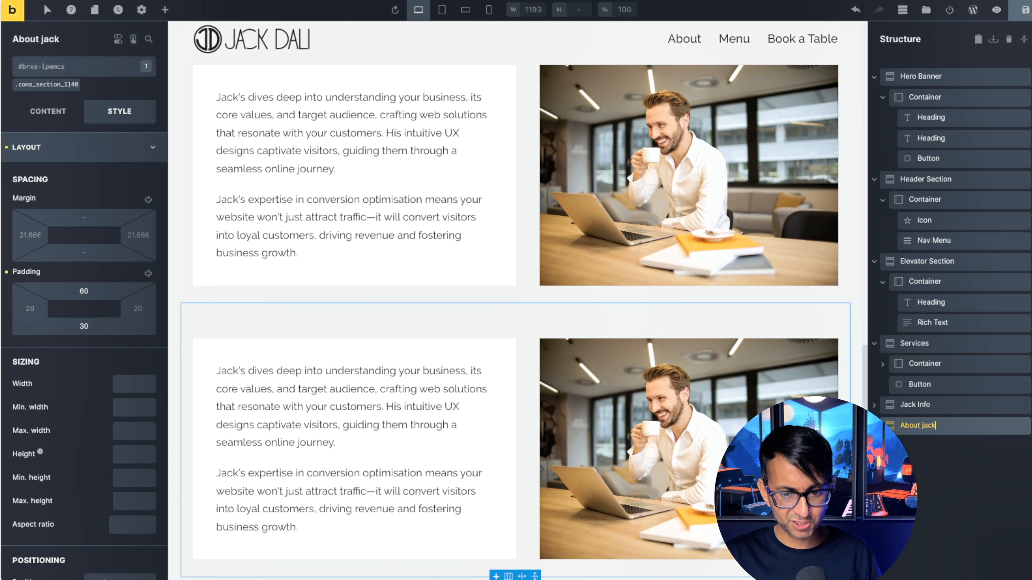
Step: Reverse the About jack section's horizontal direction so the image comes before the text
left_click(874, 427)
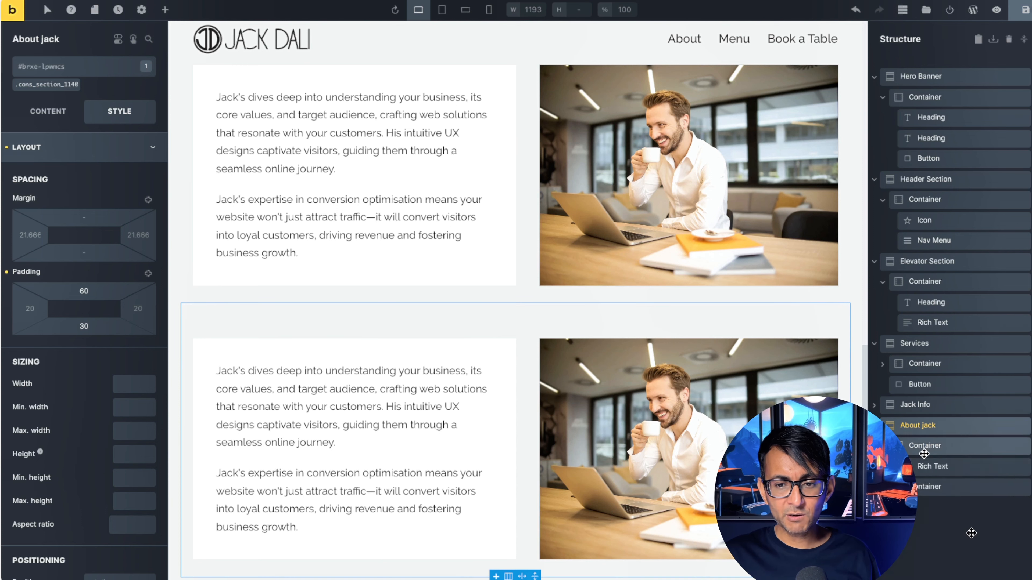
left_click(930, 443)
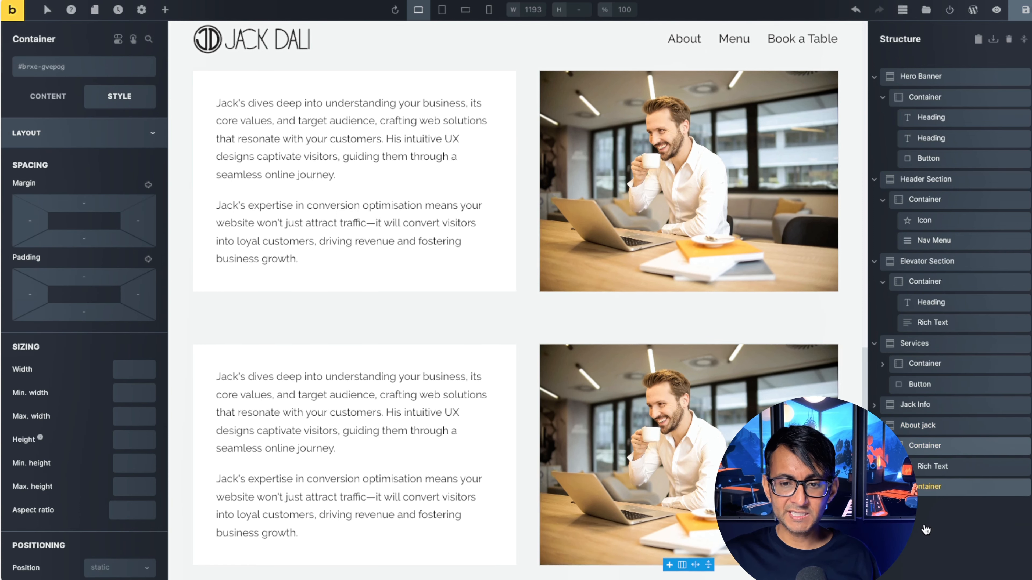
left_click(933, 428)
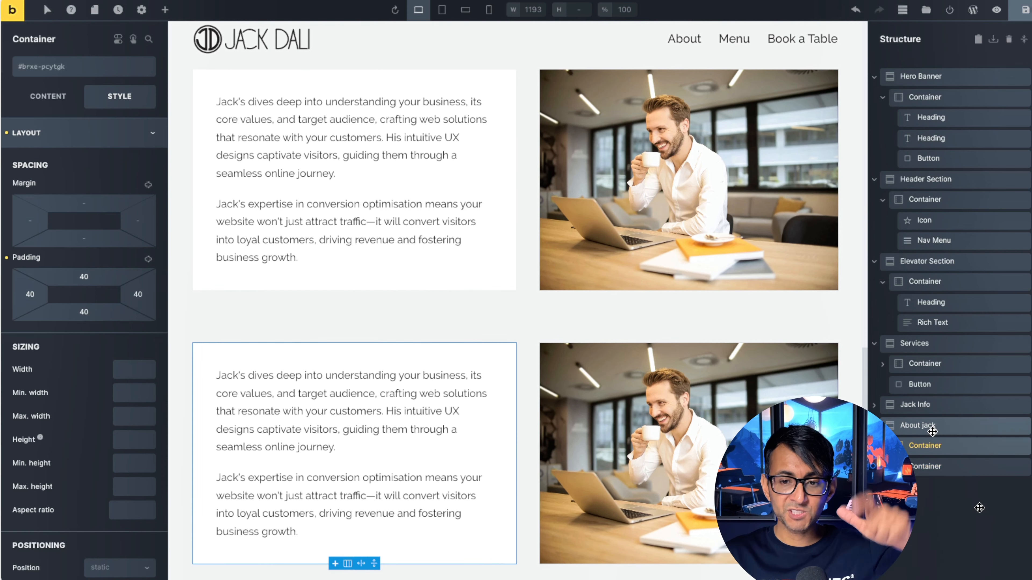
left_click(48, 111)
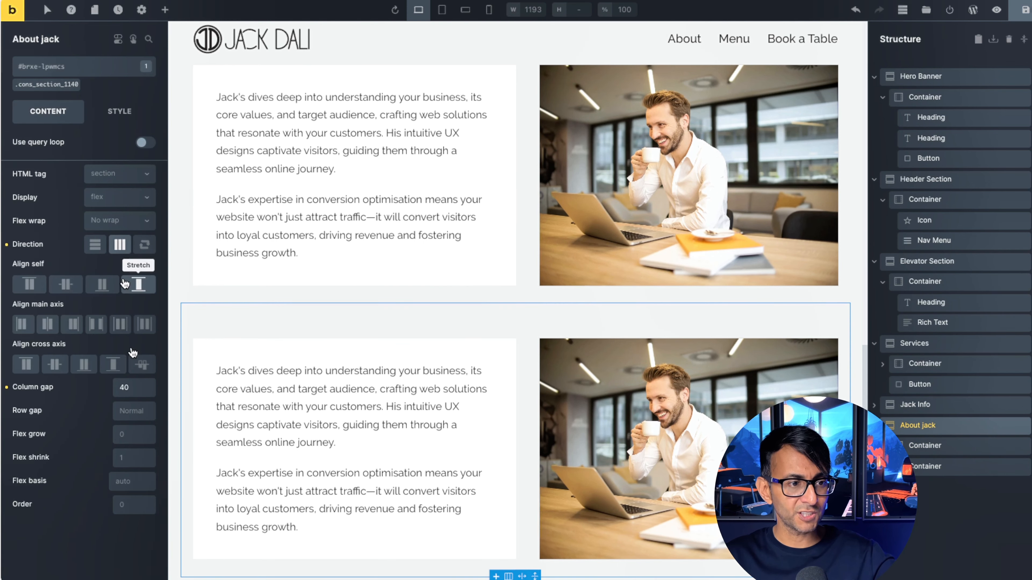
left_click(145, 245)
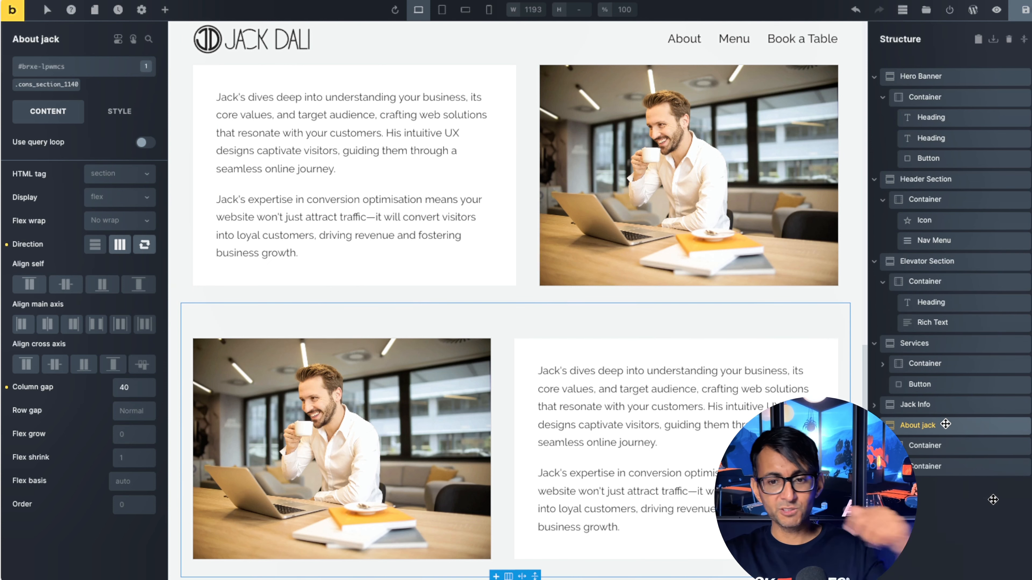
Step: Set the About jack section's top padding to 30
left_click(119, 111)
double_click(71, 278)
type("30")
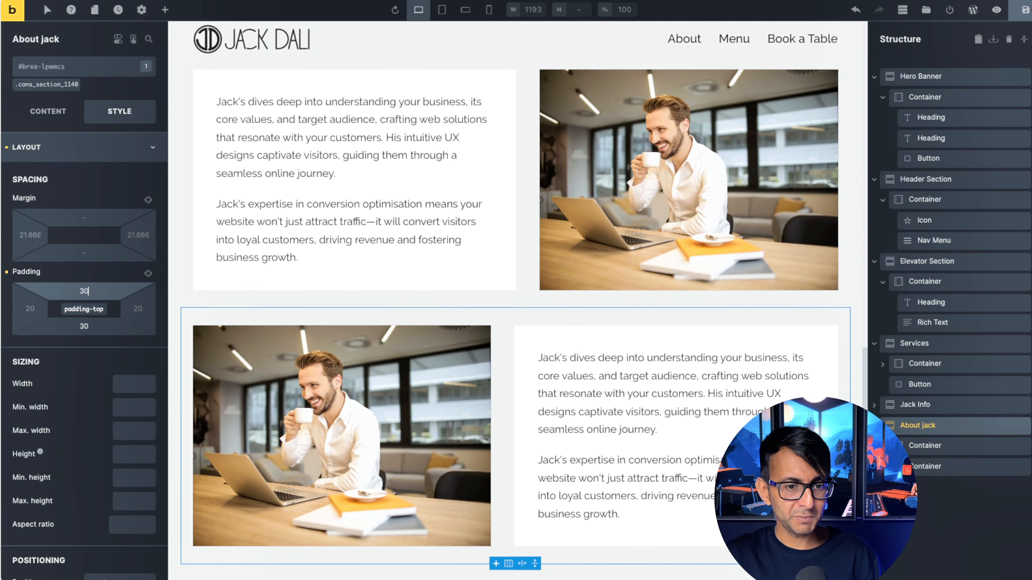
scroll(506, 180, "down", 1)
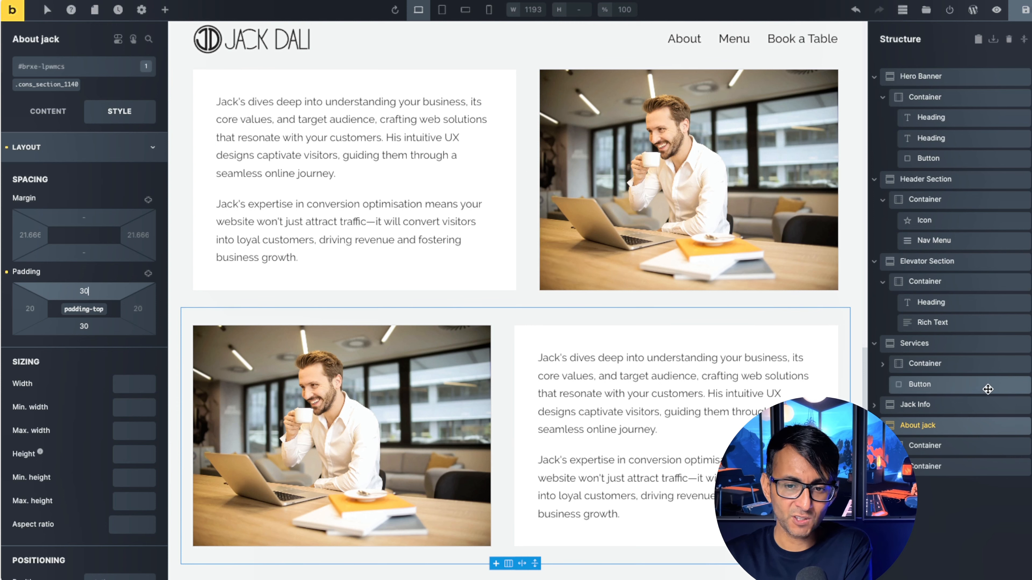
Step: Set the width of the Jack Info section's text and image containers to 50% each
left_click(881, 406)
left_click(969, 429)
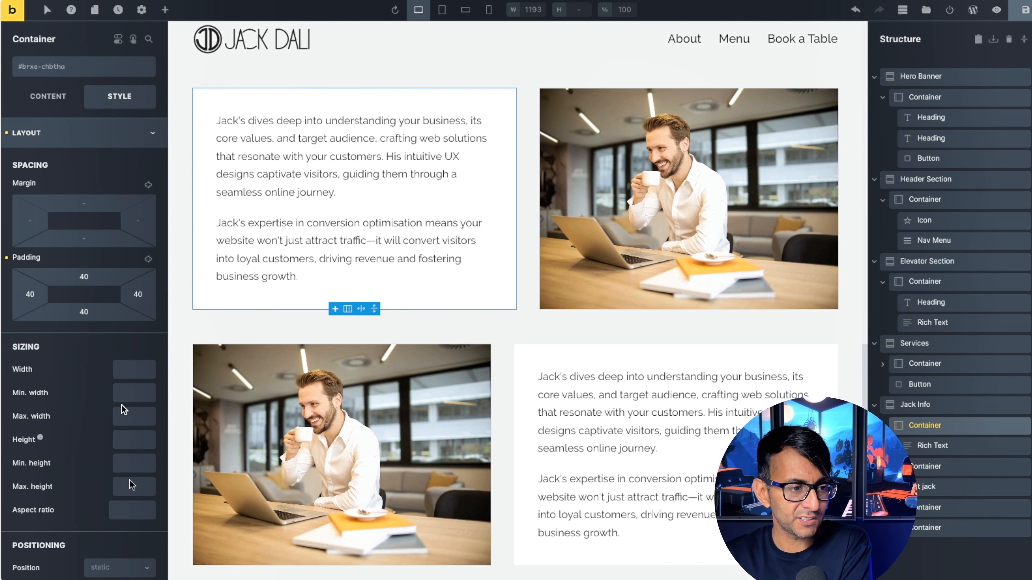
left_click(125, 414)
type("0%")
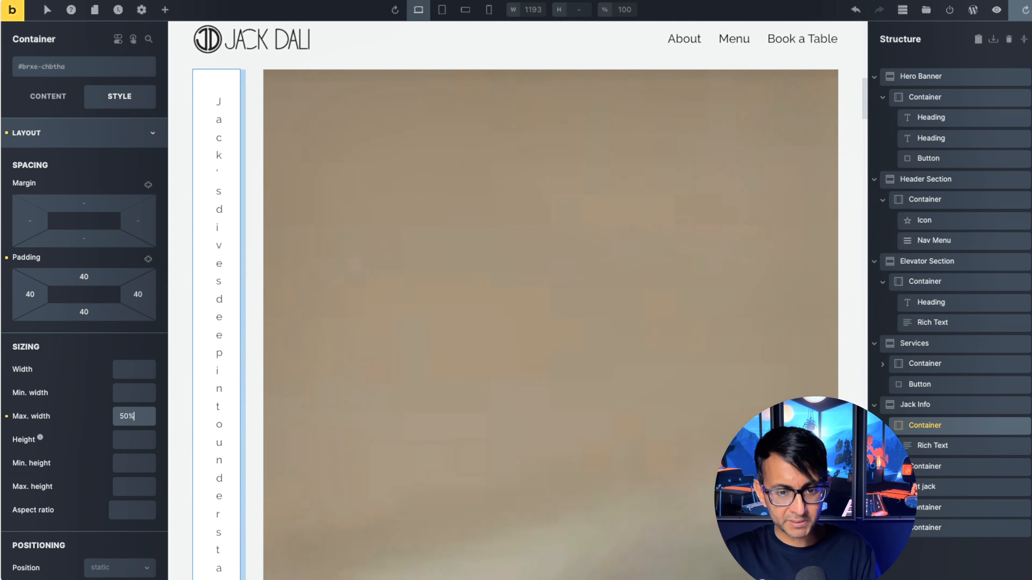
left_click(130, 368)
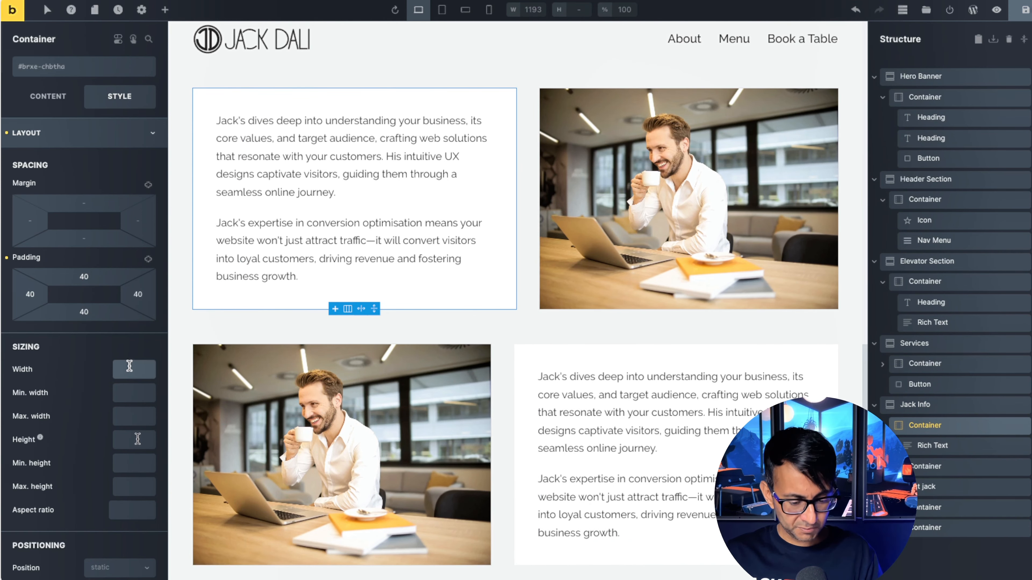
type("50%")
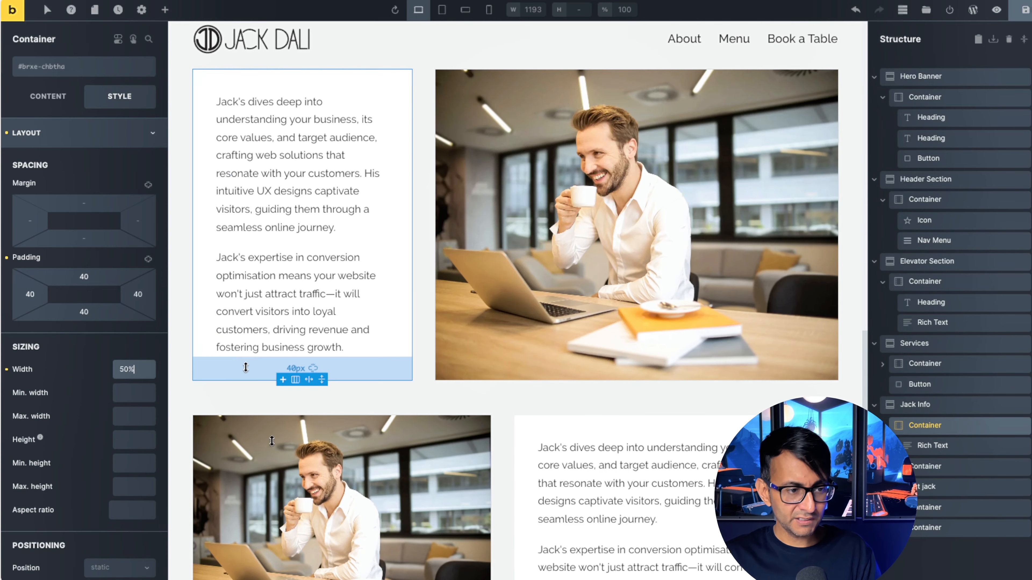
left_click(940, 467)
left_click(136, 368)
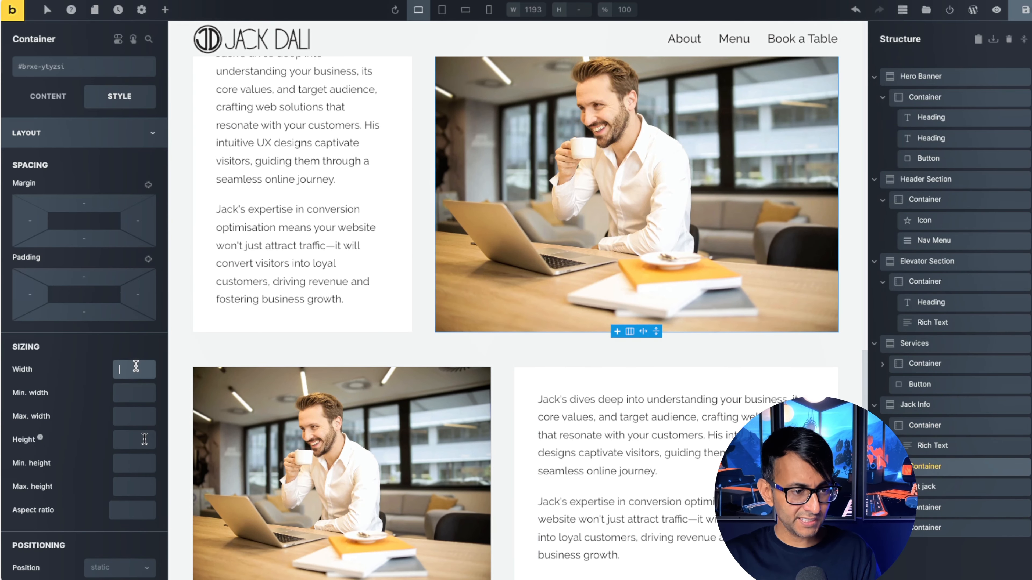
type("50%")
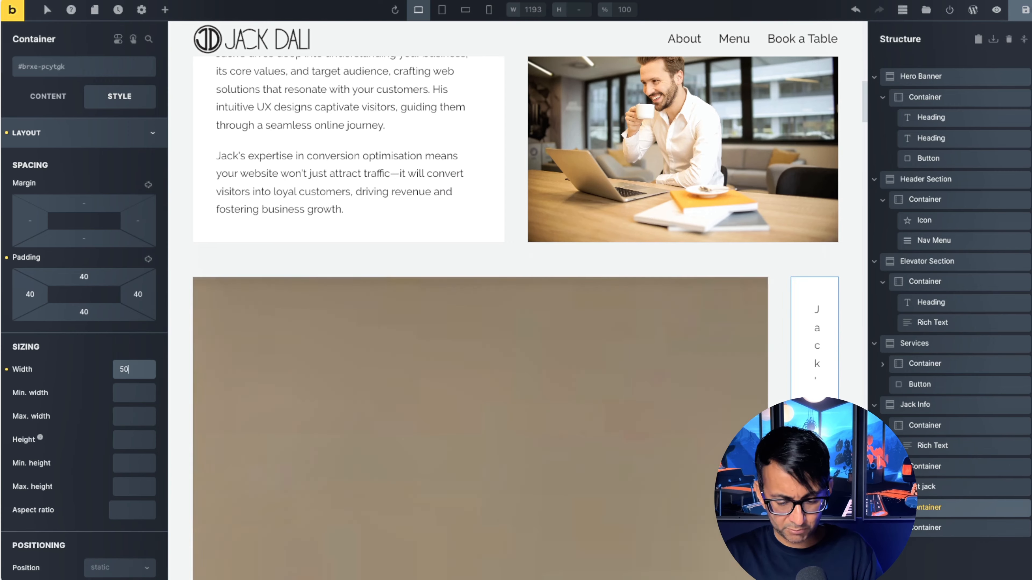
Step: Set the width of the About jack section's text and image containers to 50% each
left_click(983, 528)
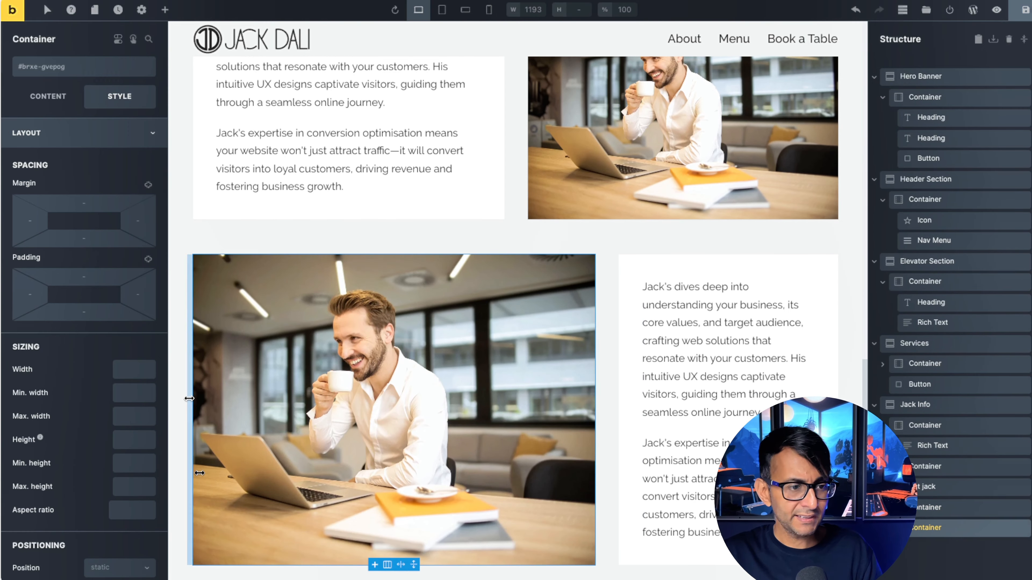
left_click(137, 369)
type("50%")
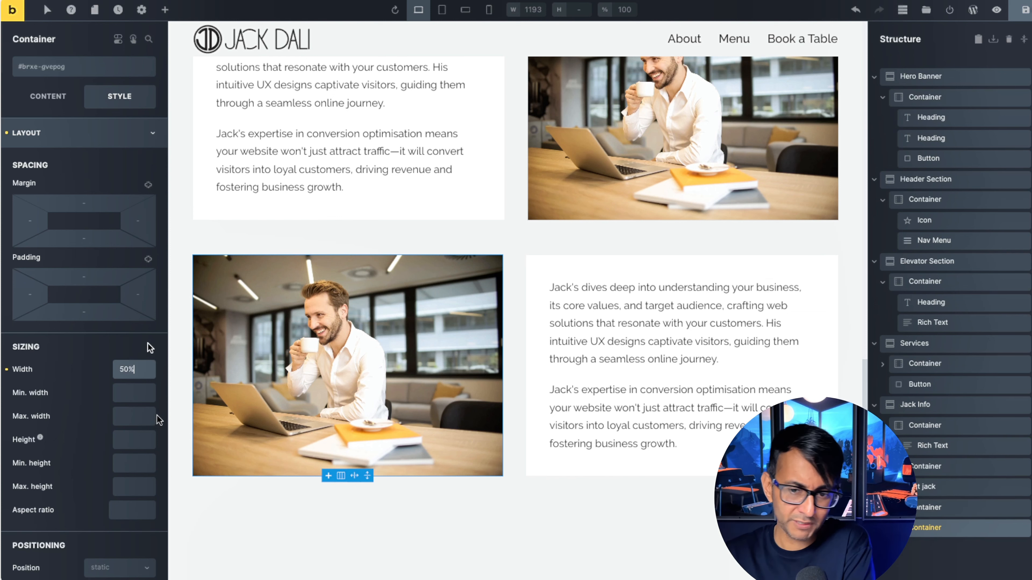
scroll(593, 482, "up", 2)
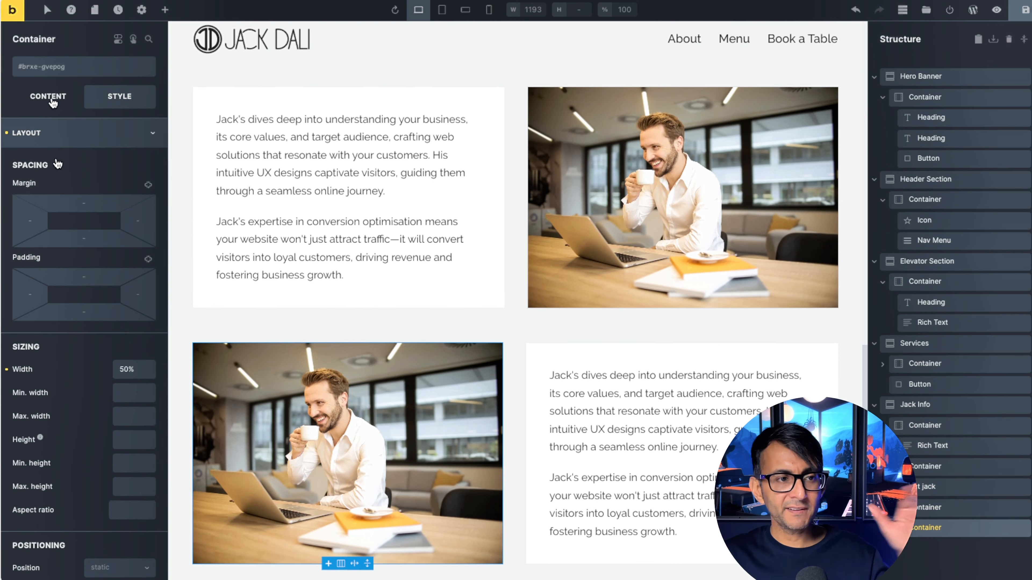
Step: Duplicate the Elevator Section and move one copy below the About jack section
left_click(57, 133)
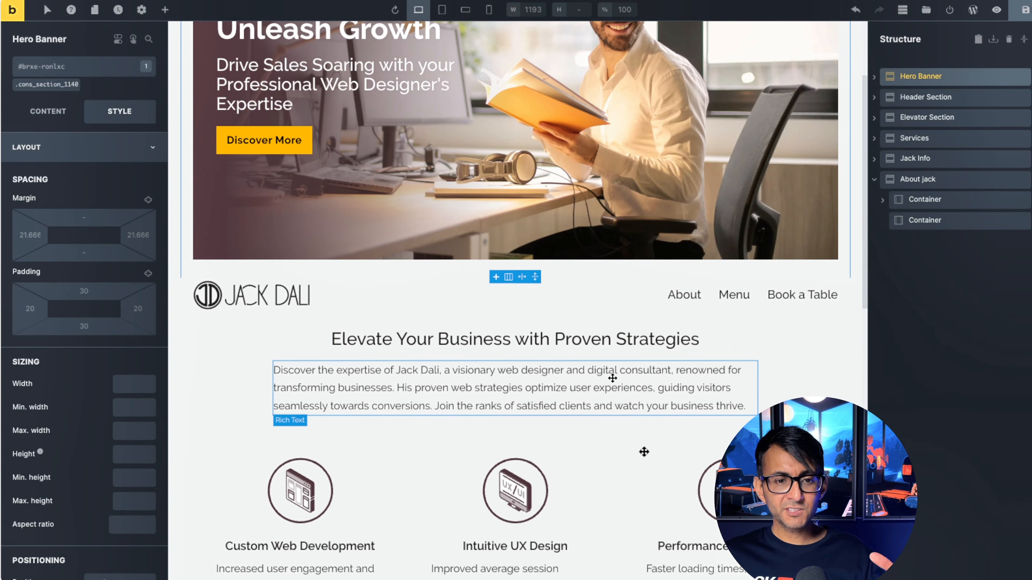
left_click(935, 122)
right_click(933, 123)
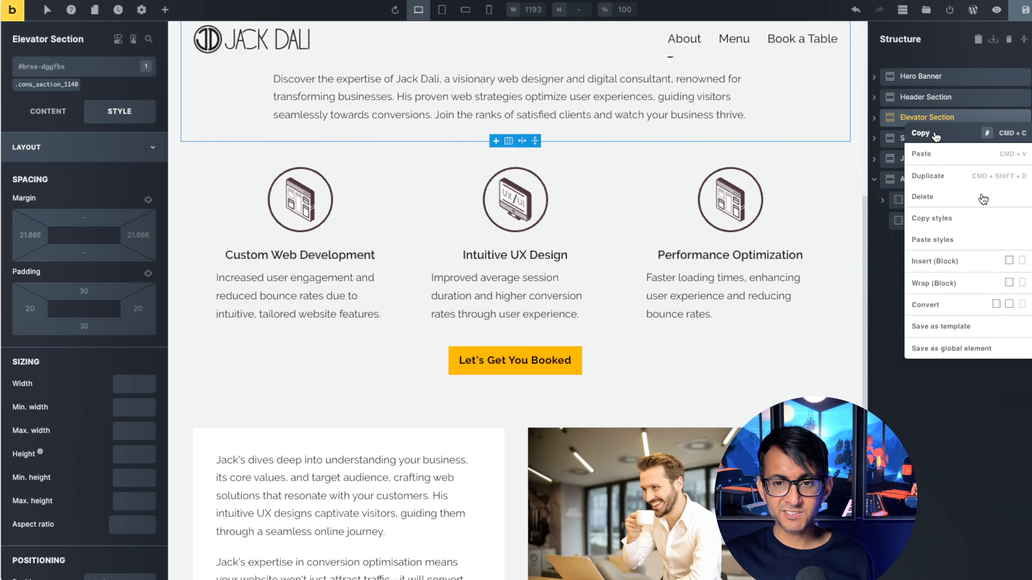
left_click(943, 176)
left_click(874, 140)
left_click_drag(905, 137, 853, 268)
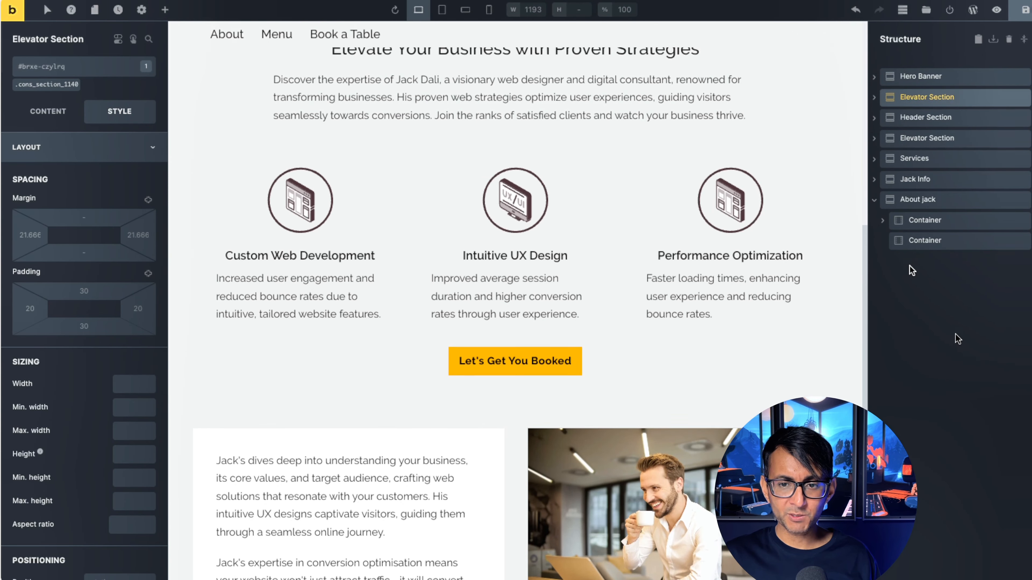
Step: Reword the bottom Elevator Section's heading to promote solutions for a prosperous digital future, and colour it white (#ffffff)
right_click(685, 521)
left_click(651, 443)
left_click(666, 491)
scroll(569, 529, "up", 2)
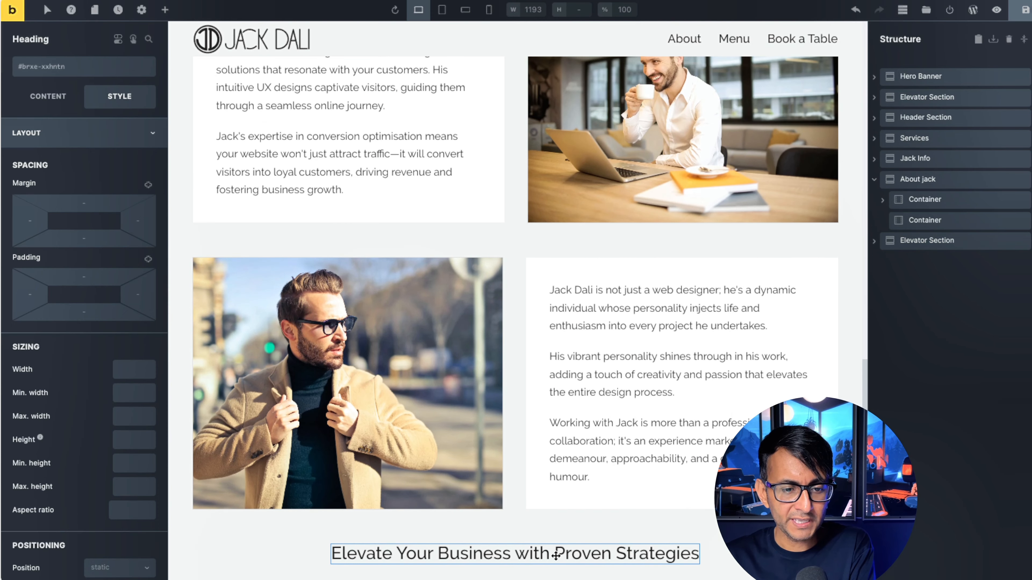
left_click(45, 106)
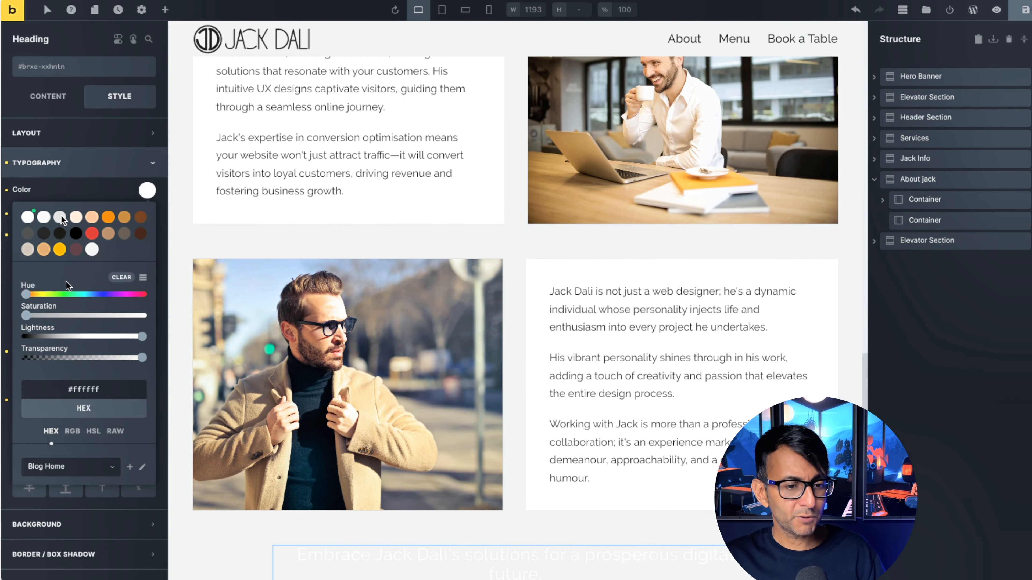
scroll(727, 445, "down", 1)
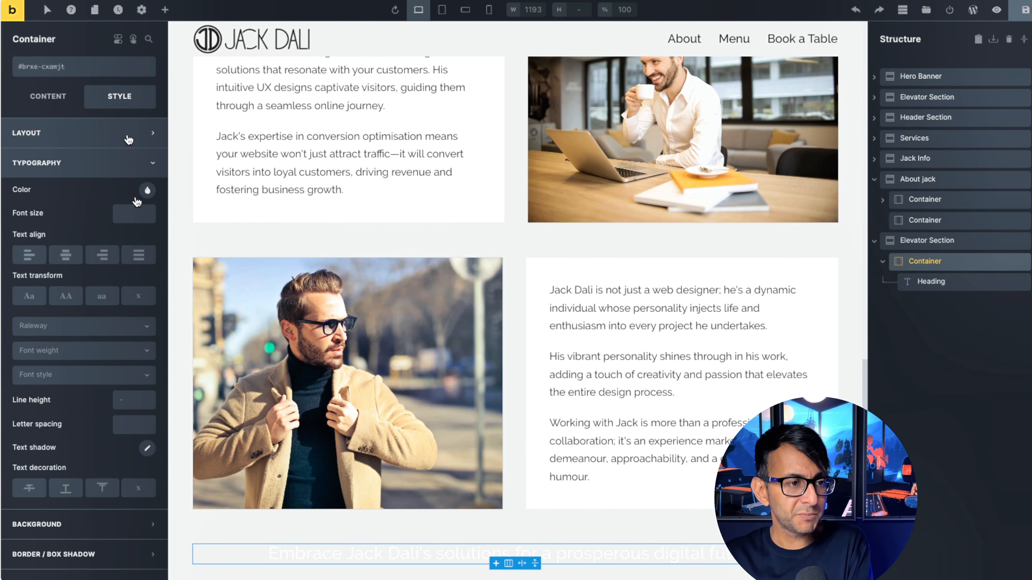
Step: Set the full-size image pexels-andrea-piacquadio-842991-scaled.webp as the background of the bottom Elevator Section's container
left_click(129, 140)
left_click(146, 133)
left_click(145, 193)
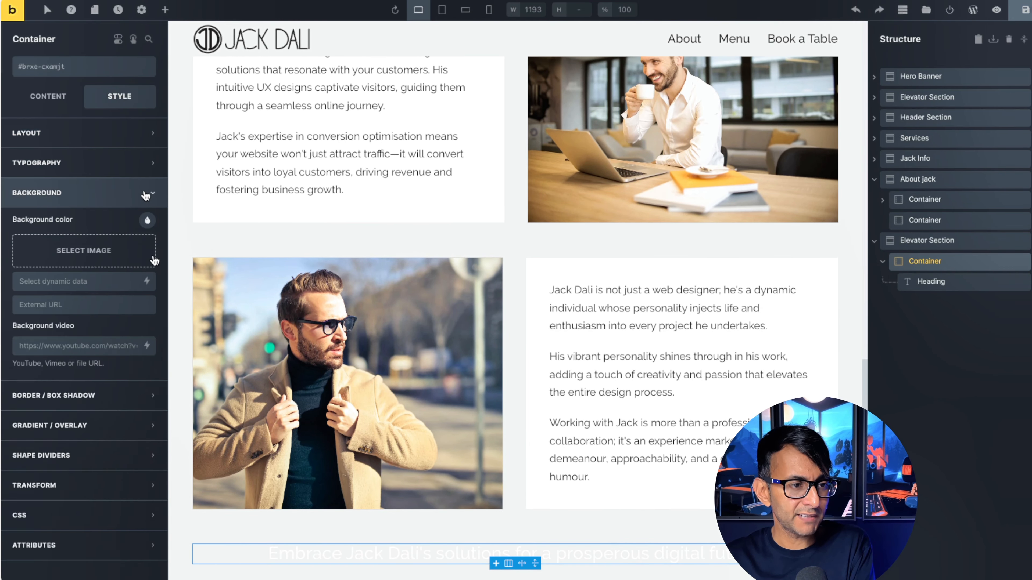
left_click(106, 250)
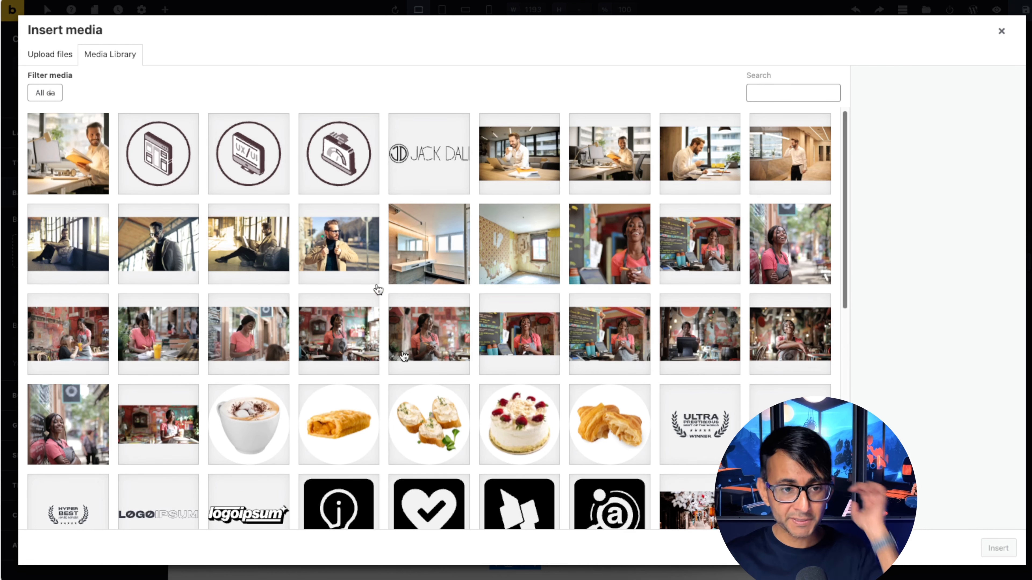
left_click(244, 260)
left_click(998, 548)
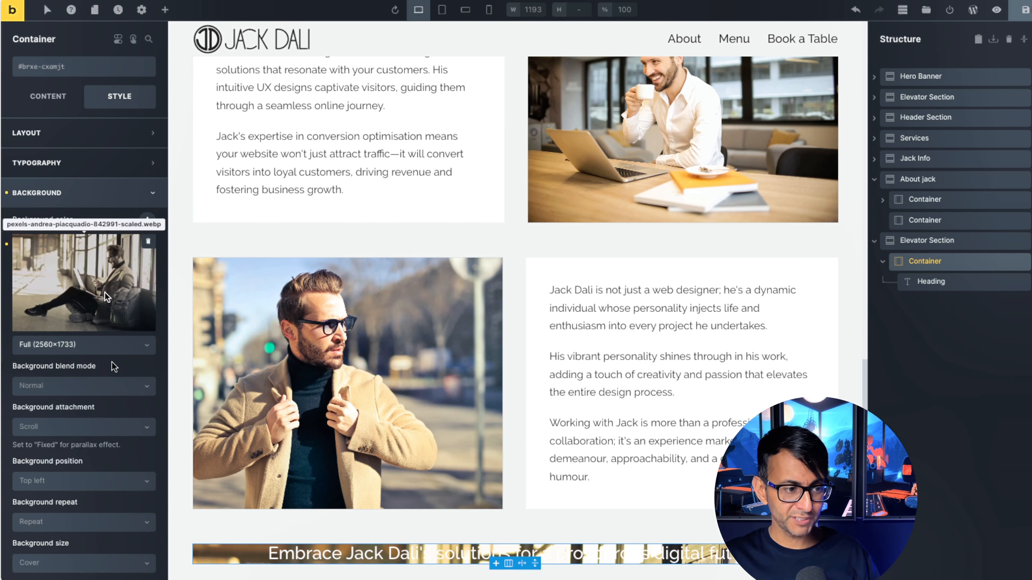
Step: Set the height of the bottom Elevator Section's container to 500
left_click(82, 141)
left_click(123, 433)
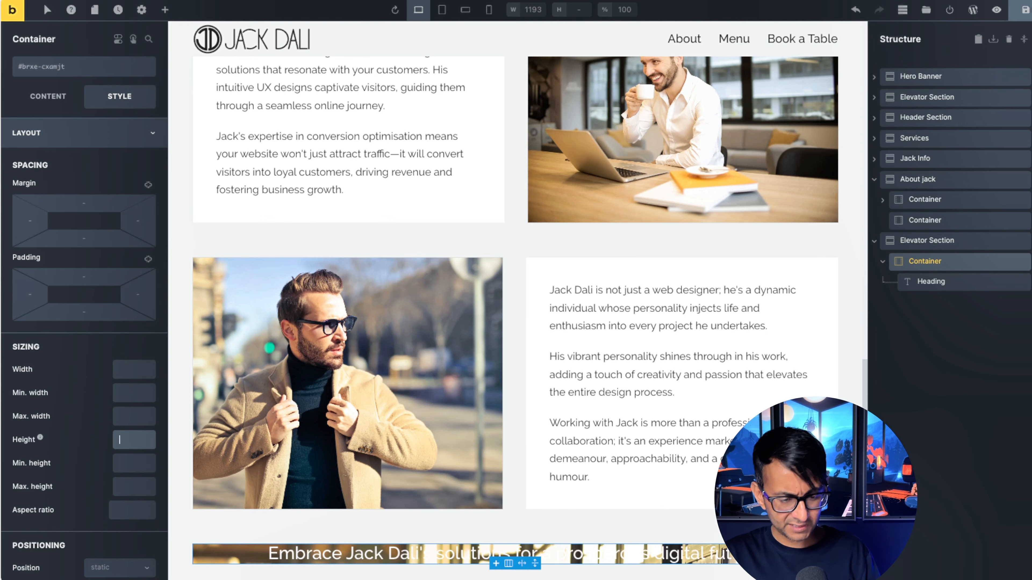
type("500")
scroll(610, 385, "down", 3)
scroll(611, 385, "down", 4)
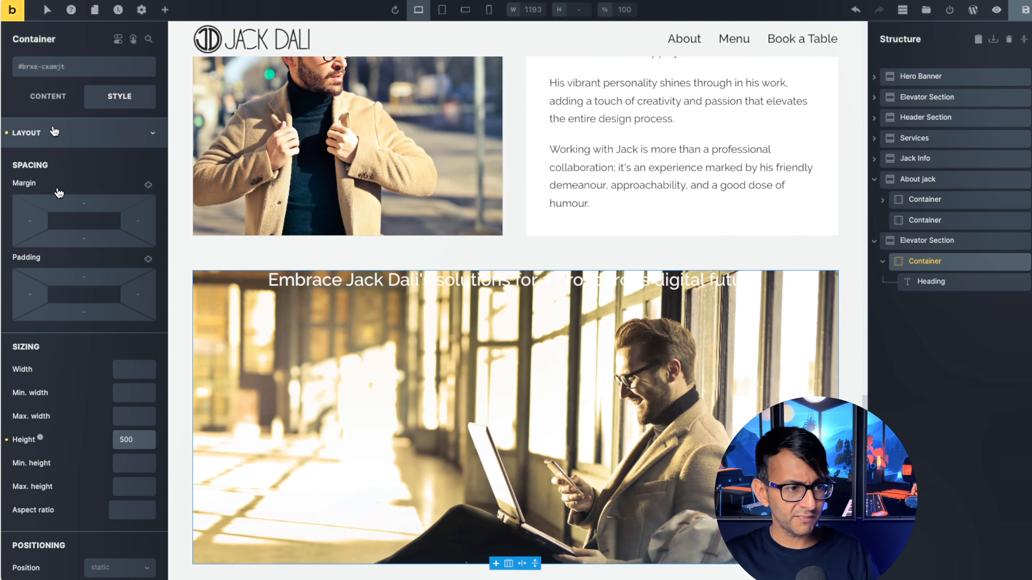
Step: Centre the bottom Elevator Section's heading vertically within its container by setting the main-axis alignment to center
left_click(48, 99)
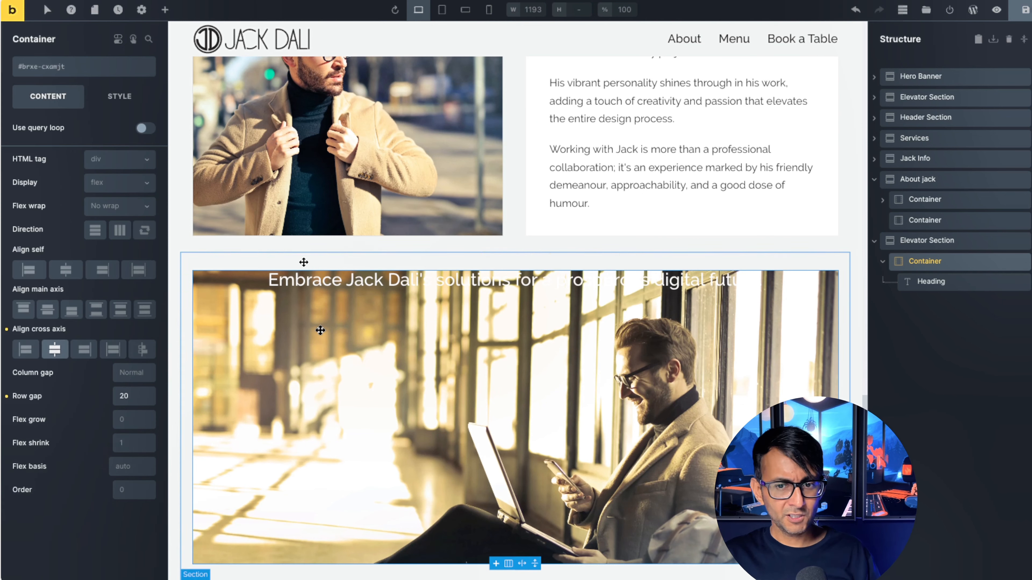
left_click(47, 310)
left_click(934, 241)
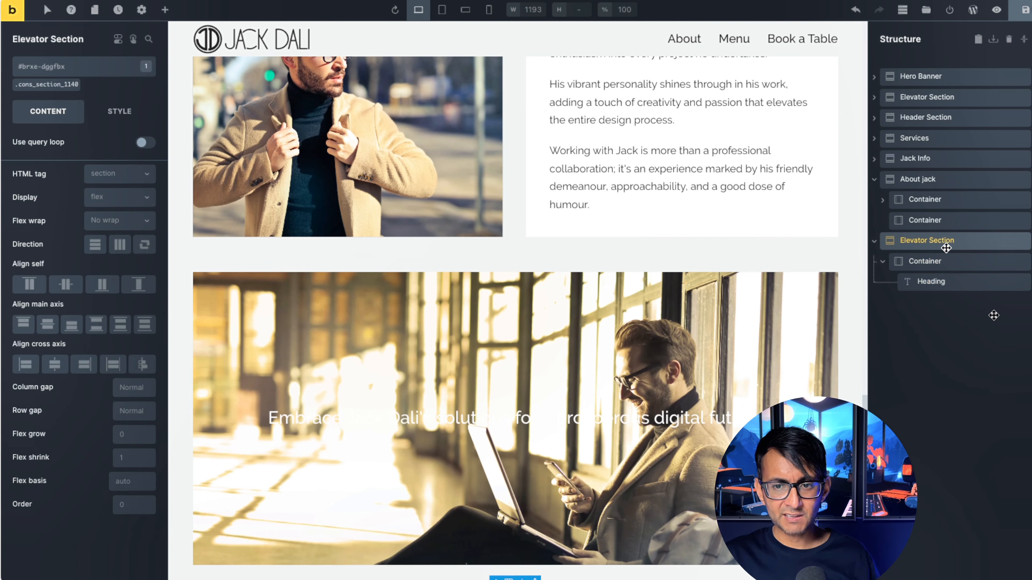
left_click(931, 261)
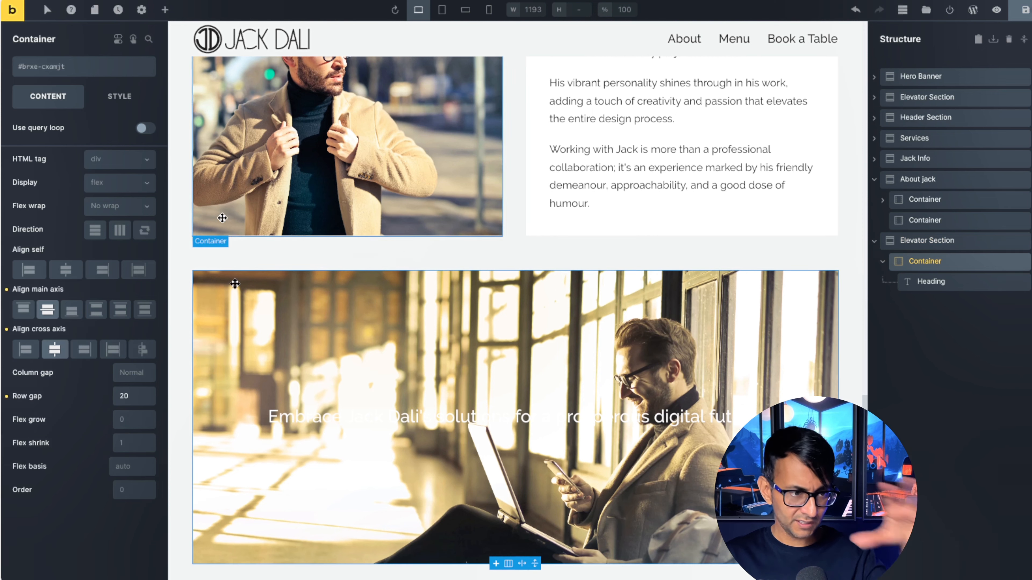
Step: Add a semi-transparent dark brown overlay over the background image of the bottom Elevator Section's container
left_click(118, 96)
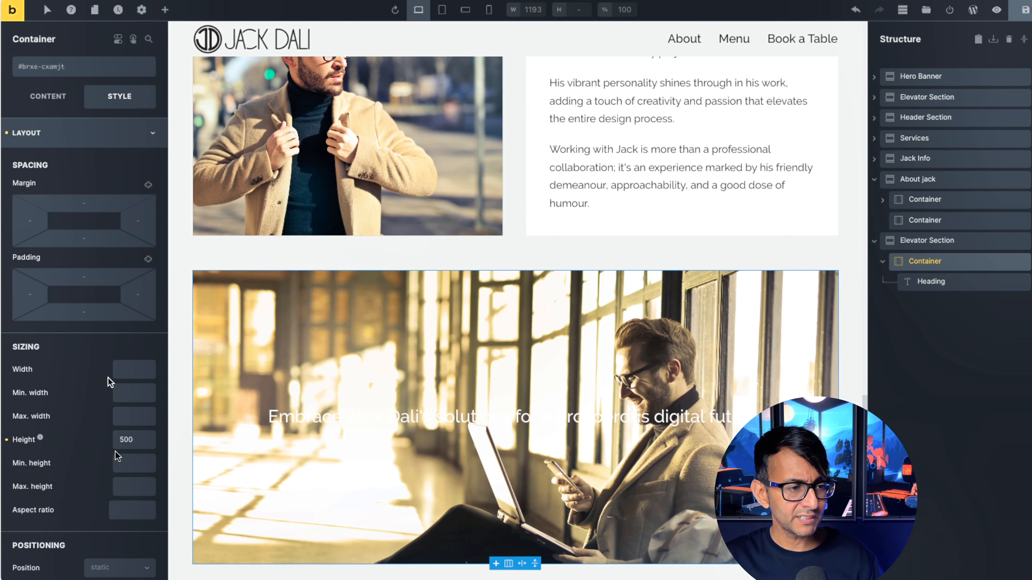
left_click(149, 133)
left_click(127, 252)
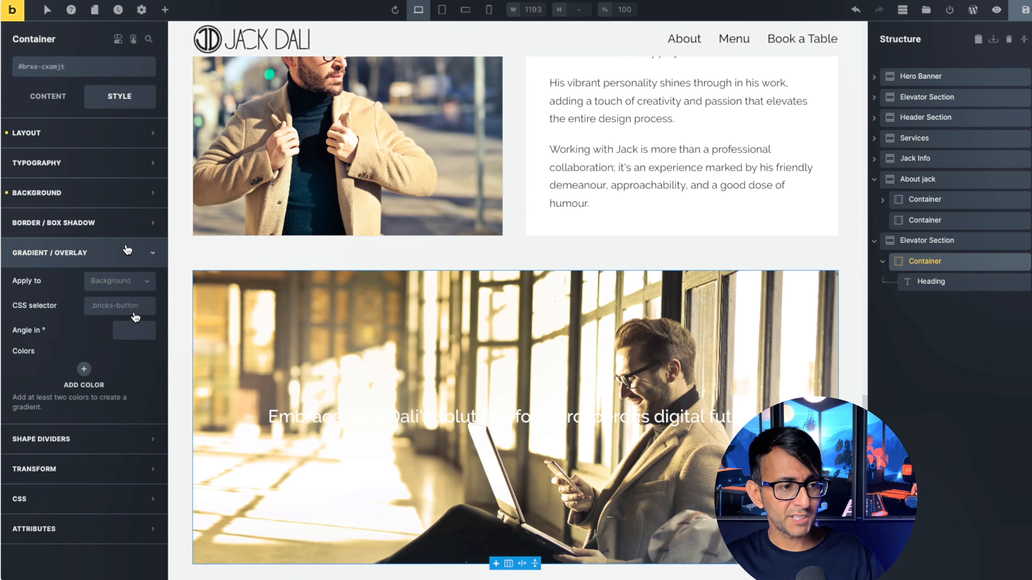
left_click(130, 281)
left_click(113, 310)
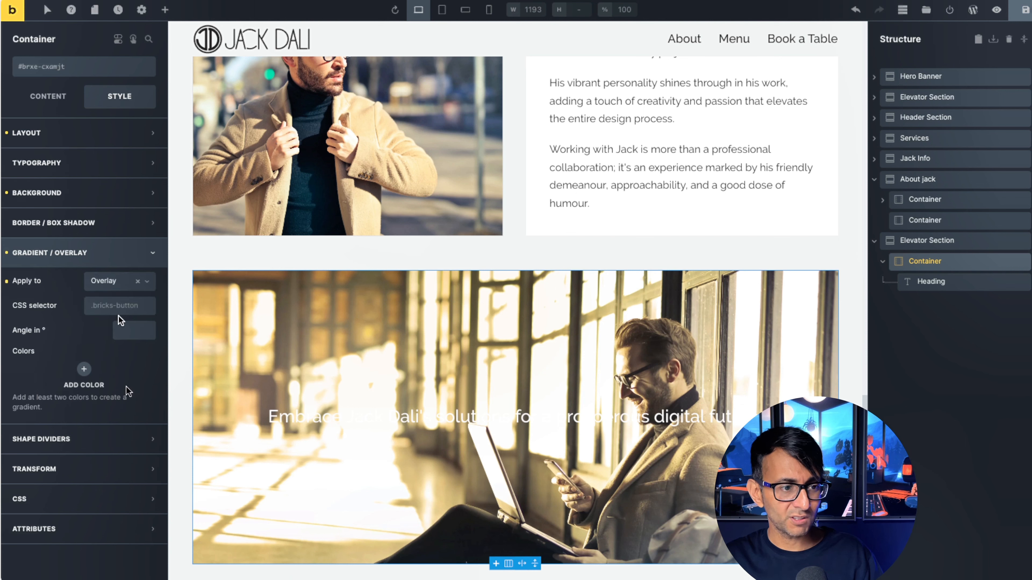
left_click(83, 370)
left_click(136, 400)
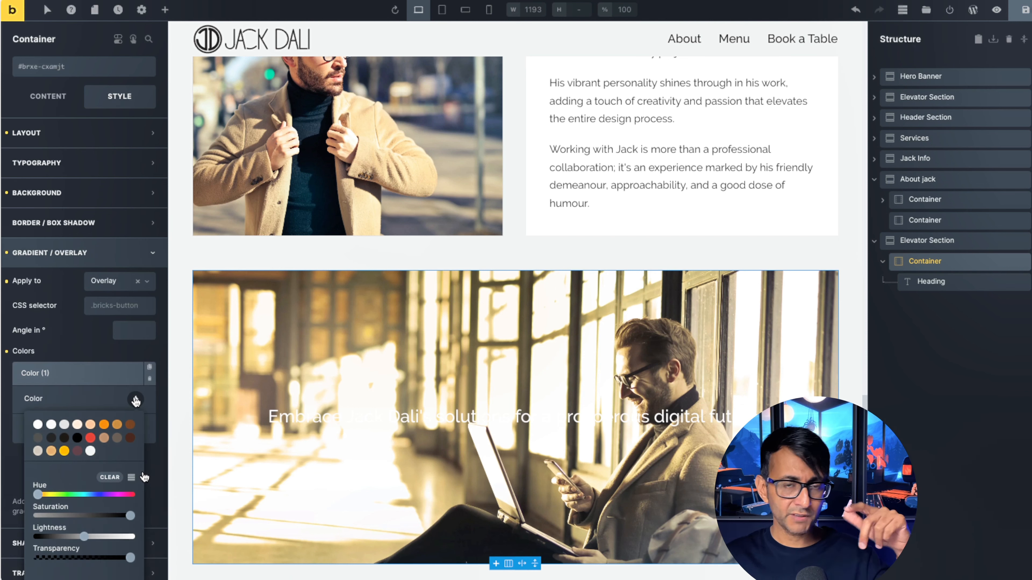
left_click(77, 451)
left_click_drag(130, 458, 99, 463)
Step: Set the width of the bottom Elevator Section's heading to 50%
left_click(933, 283)
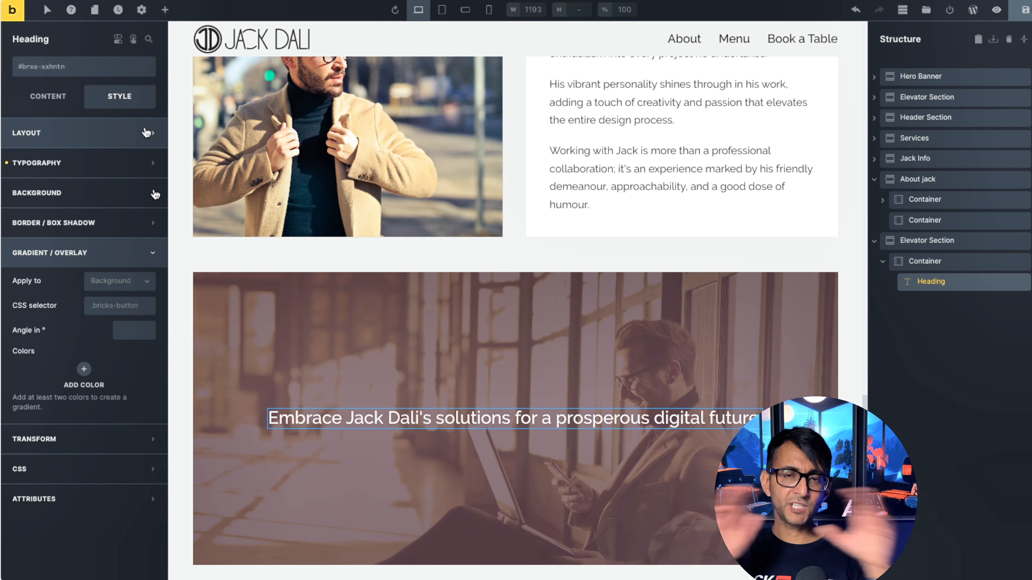
left_click(129, 140)
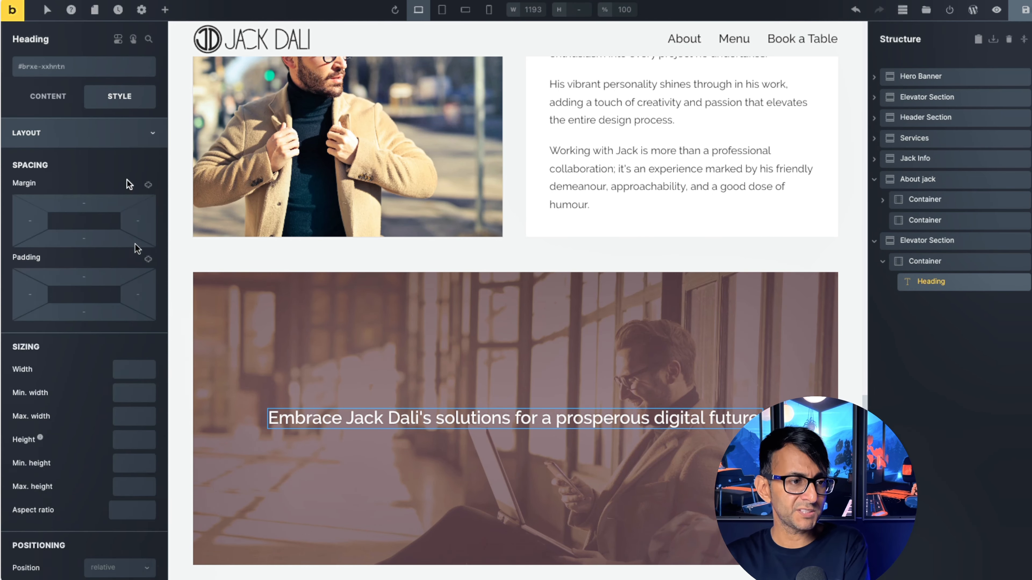
left_click(130, 369)
type("50%")
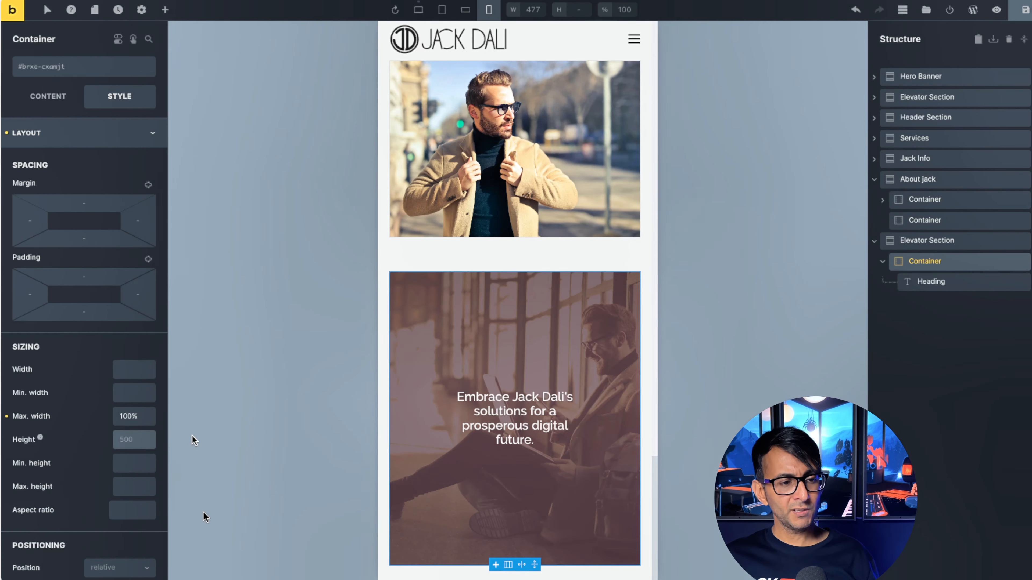
Step: For the mobile portrait layout, set the bottom Elevator Section's container height to 300 and the section's top padding to 10
type("300")
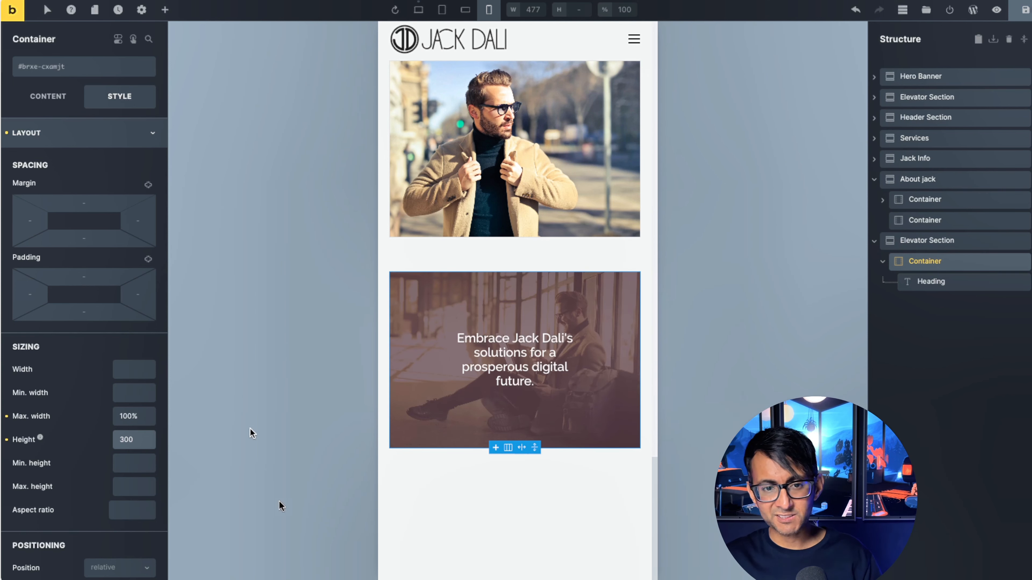
scroll(500, 327, "up", 3)
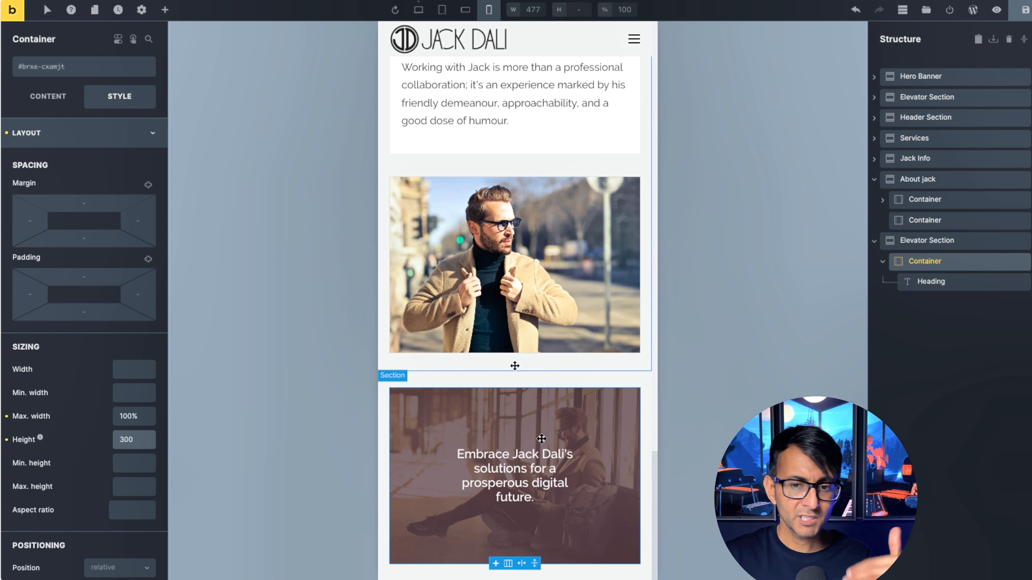
left_click(922, 241)
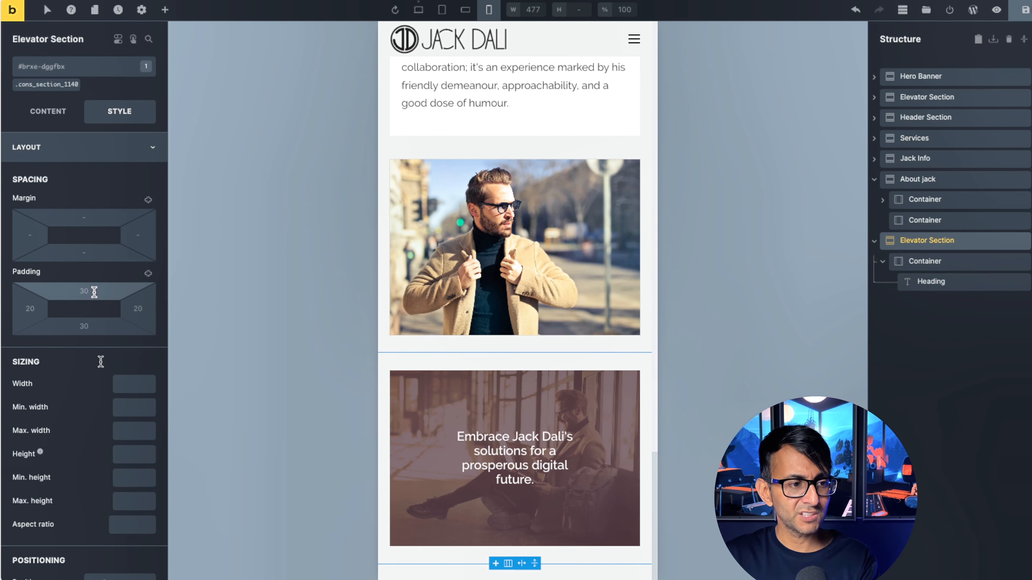
double_click(93, 292)
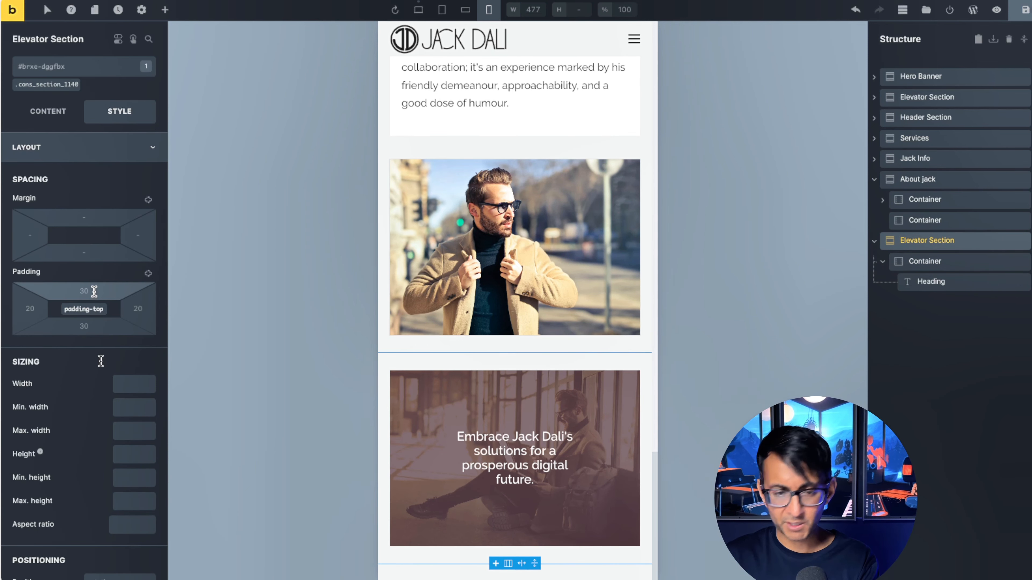
type("0")
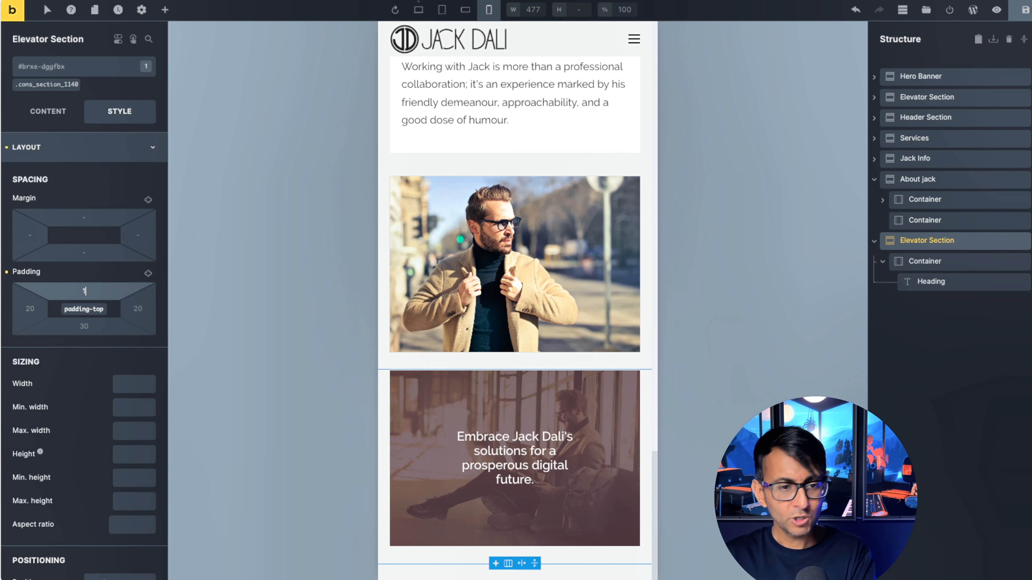
key("BackSpace")
type("10")
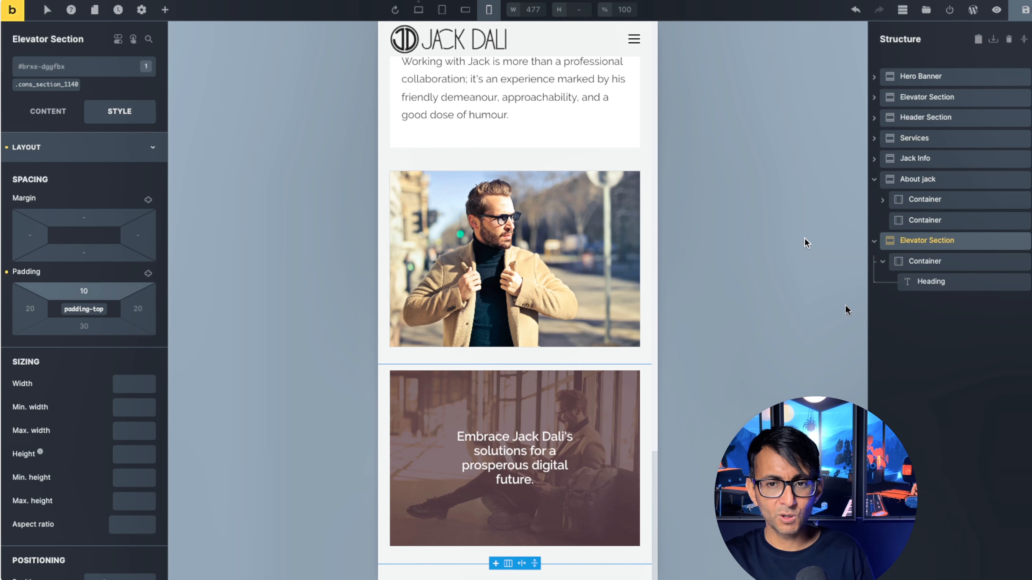
Step: Create a section named Contact below the bottom Elevator Section from a duplicate of the About jack section
left_click(874, 178)
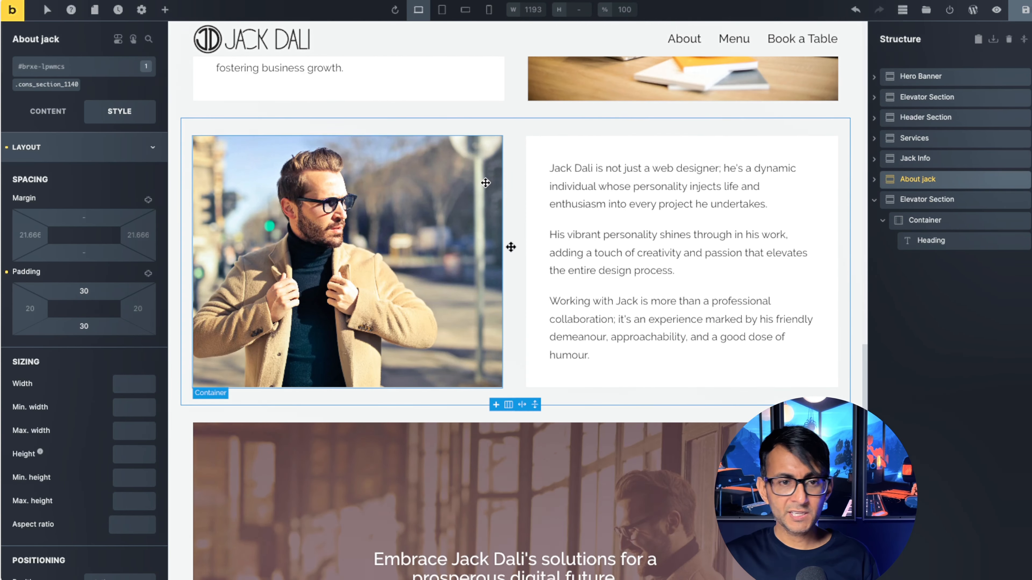
right_click(929, 182)
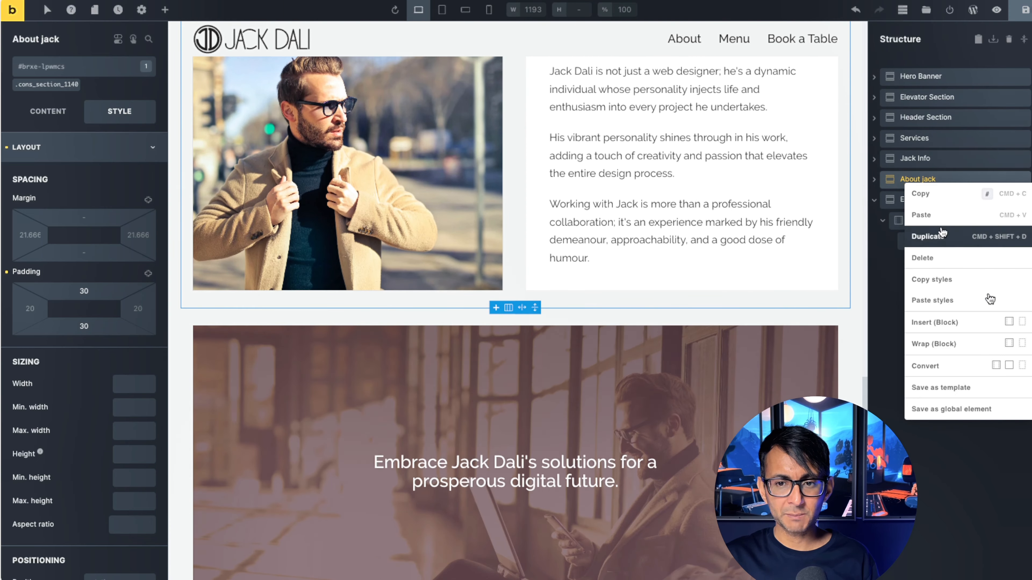
left_click(930, 230)
left_click(874, 200)
left_click_drag(890, 203, 899, 236)
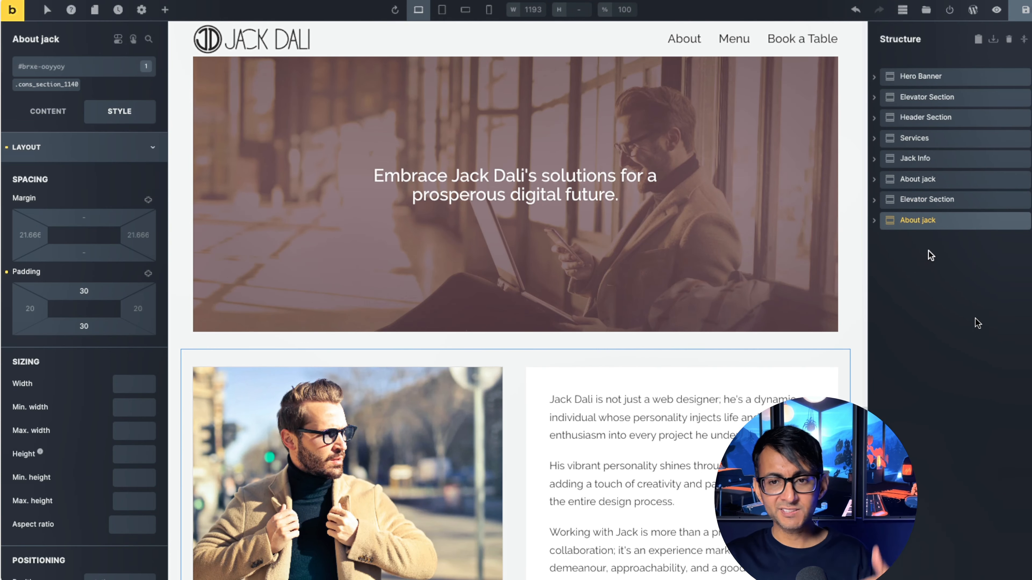
double_click(915, 223)
type("Contact")
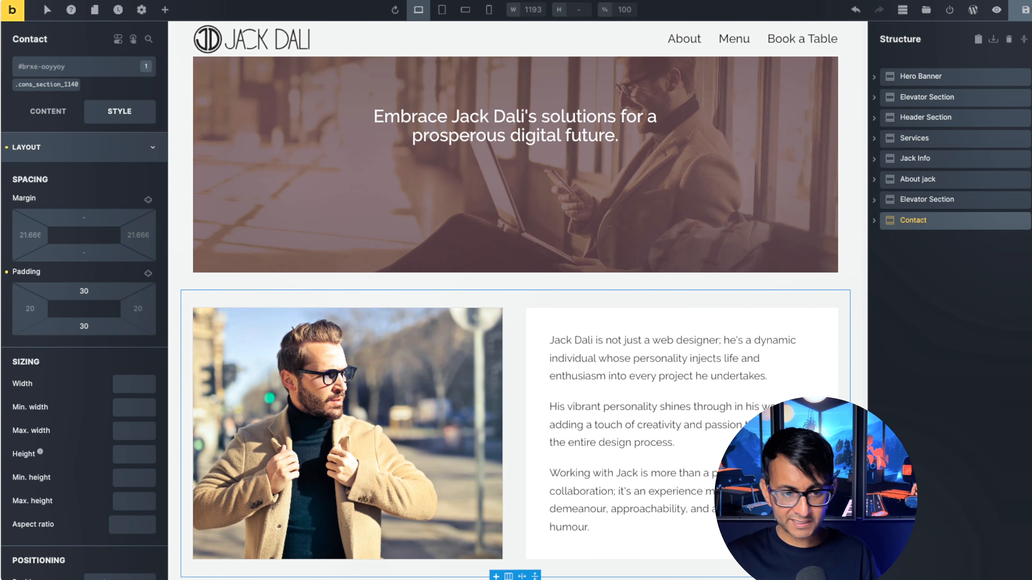
Step: Change the Contact section's picture to the man on the phone, and replace its rich text with a Form element
left_click(260, 313)
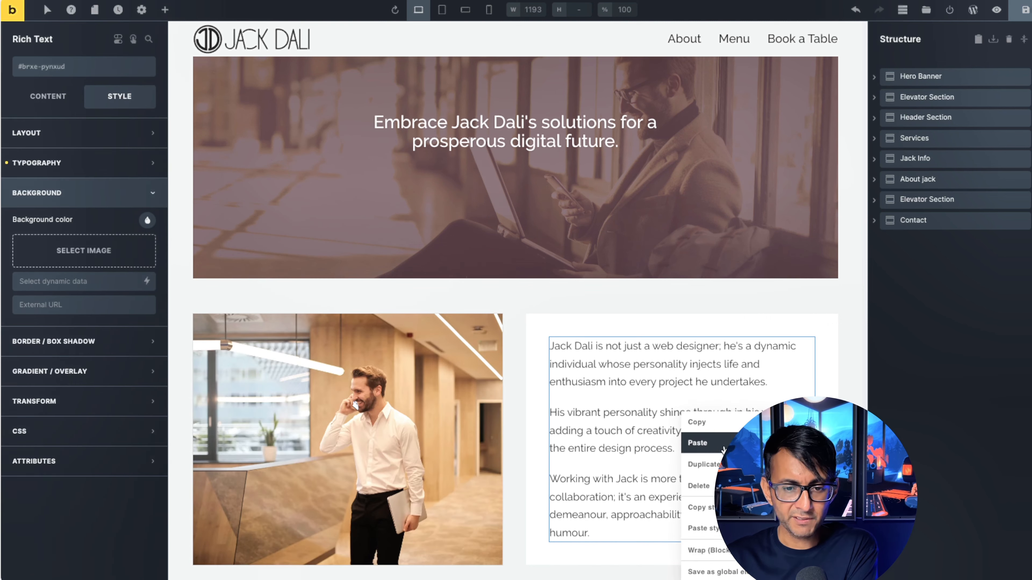
left_click(874, 220)
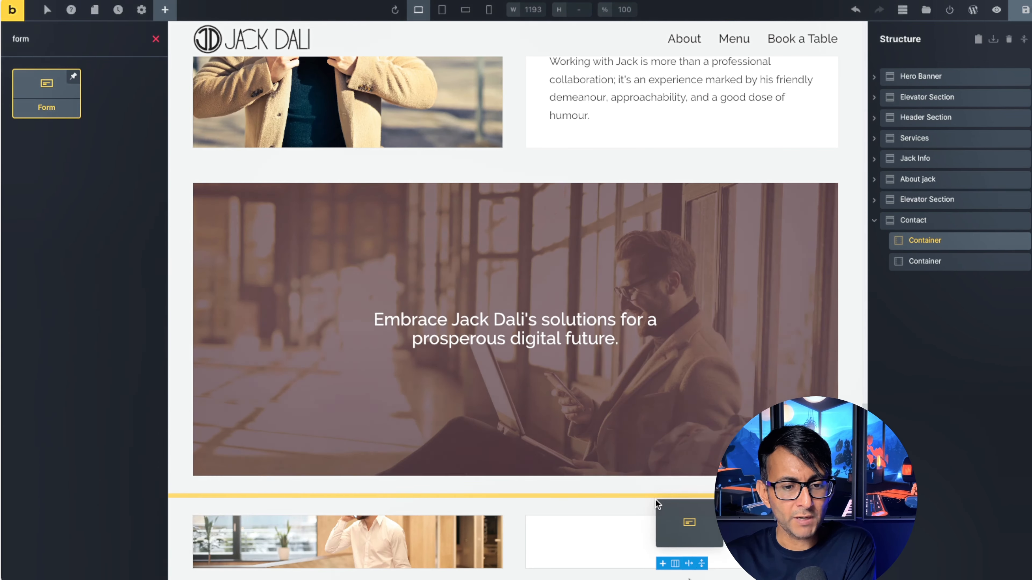
left_click_drag(670, 521, 682, 547)
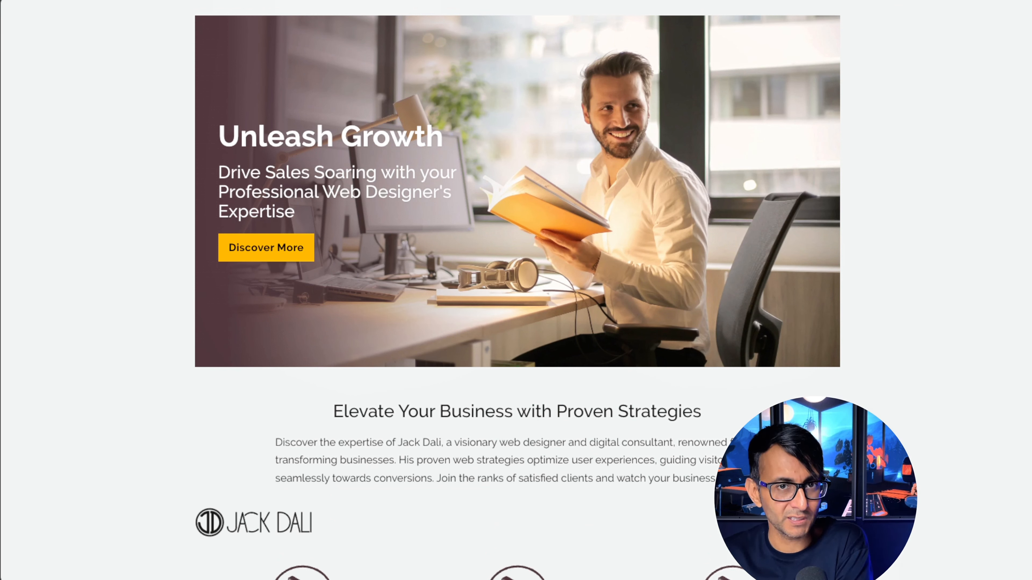
Step: Review the homepage preview from the hero banner down through the sections below
scroll(517, 290, "down", 15)
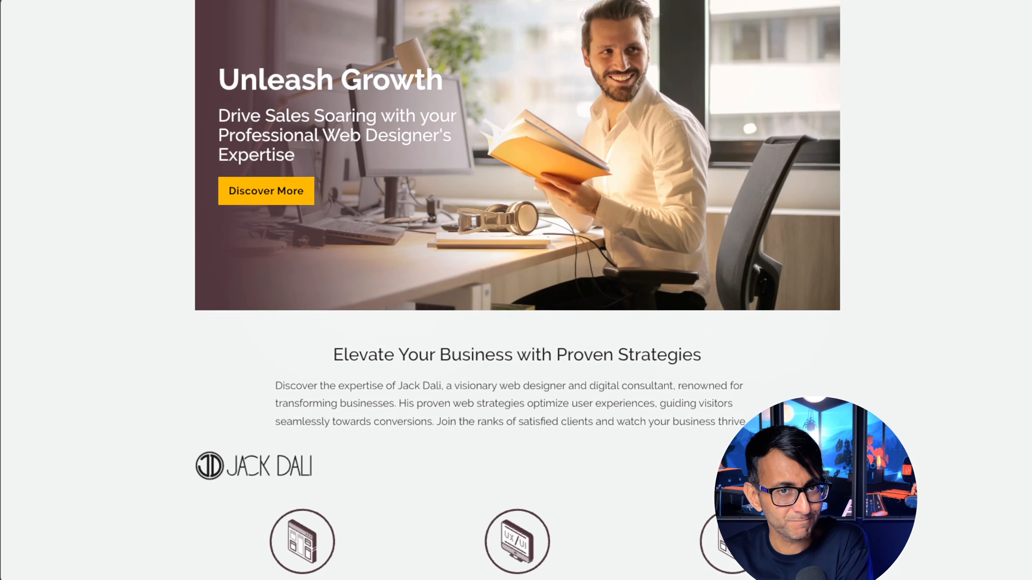
scroll(517, 291, "down", 5)
scroll(517, 290, "up", 20)
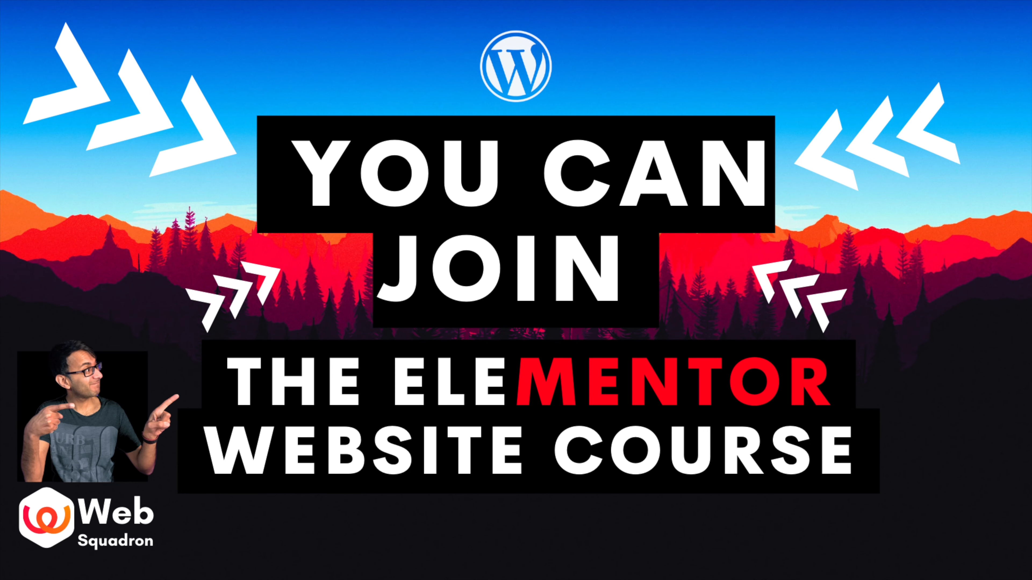